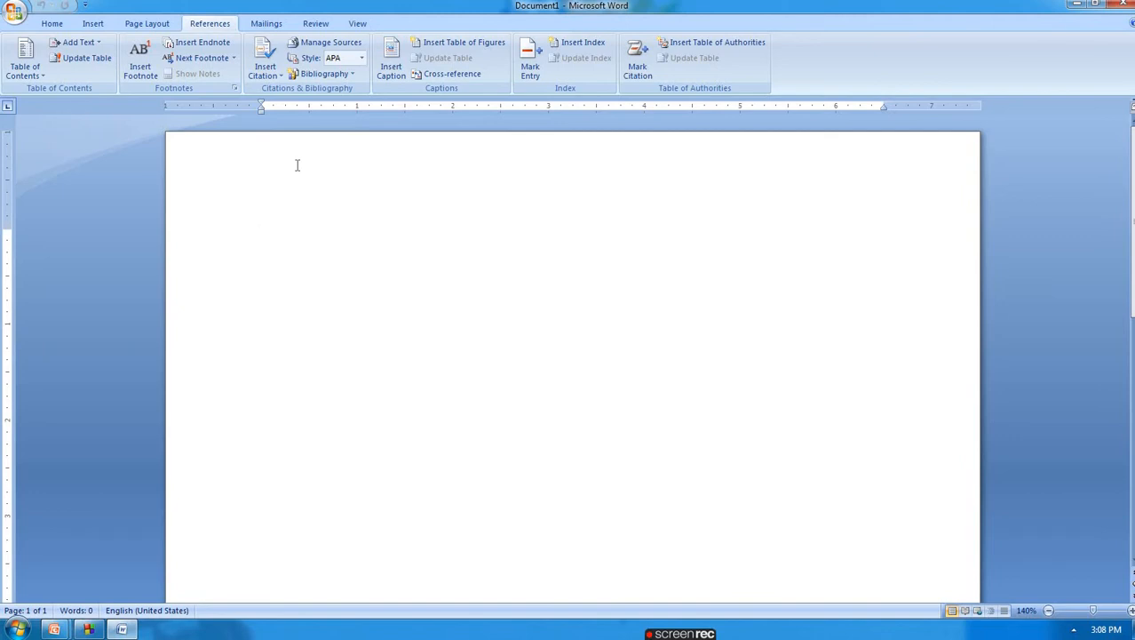
- Fill the blank document with generated sample text using =rand(45)
text(=rand)
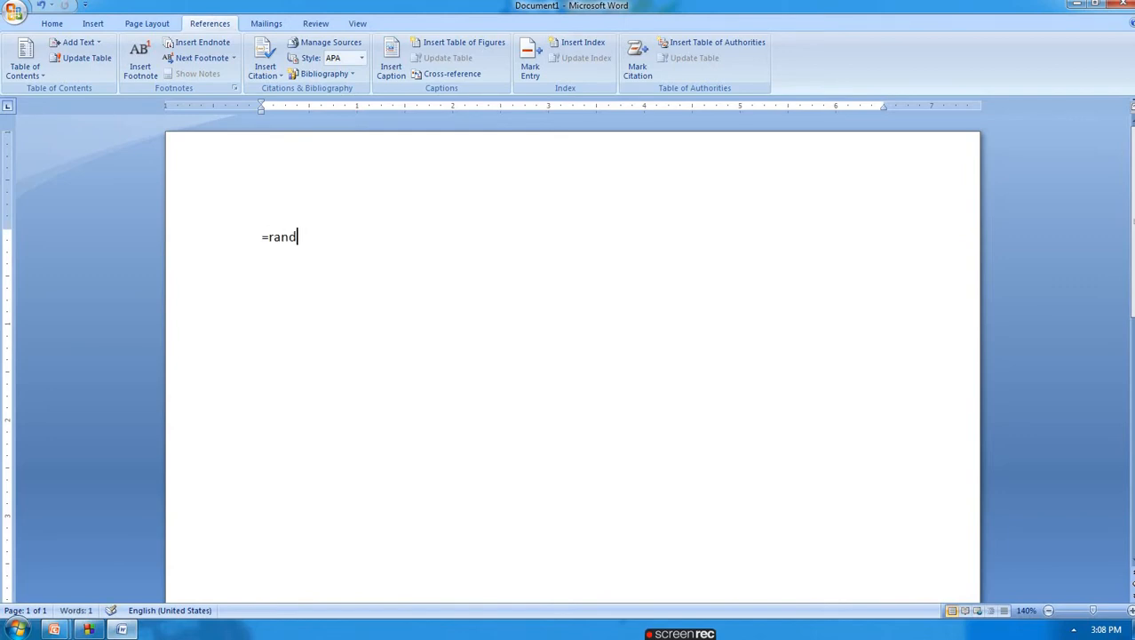
text((45))
key(Return)
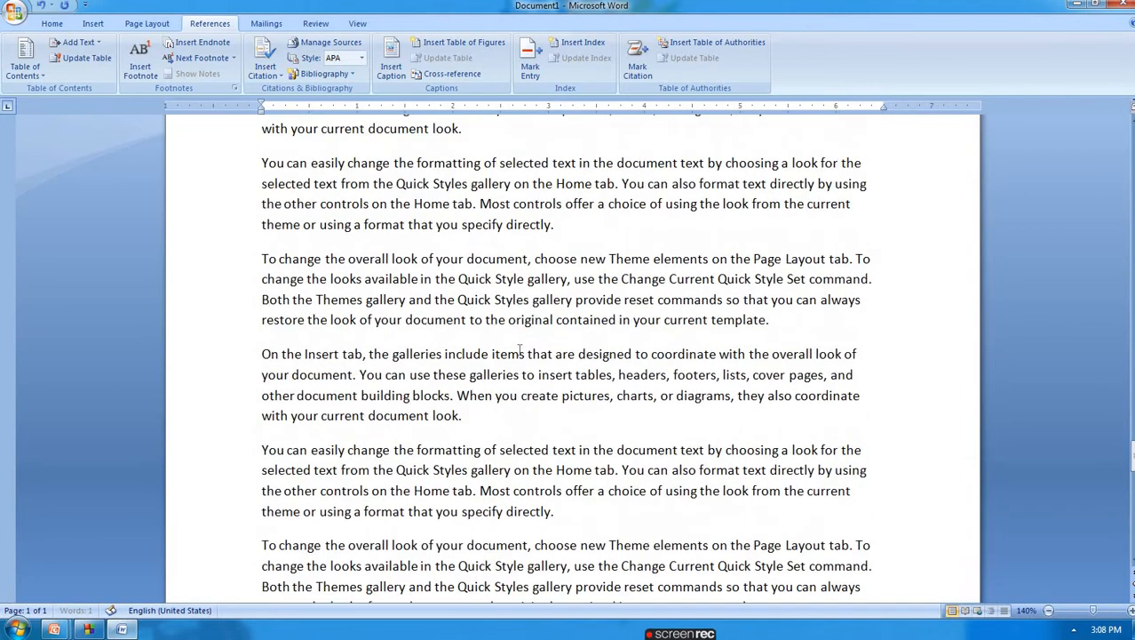
- Add the line "Chapter1(Microsoft word)" above the first paragraph of page 1, leaving two blank lines before it
scroll(520, 349, up, 20)
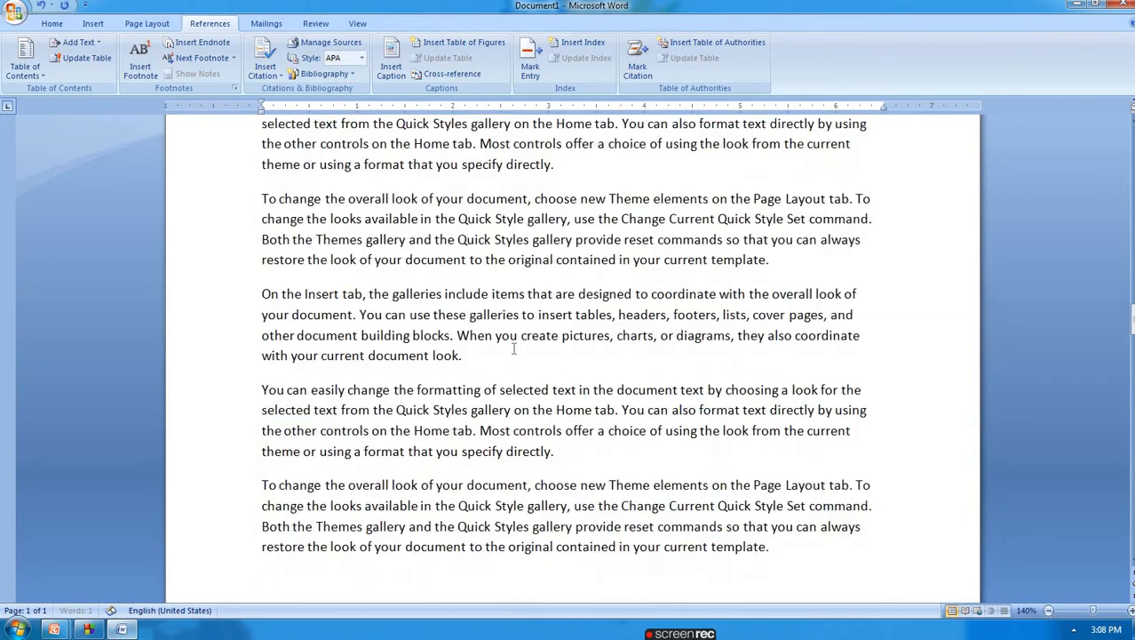
scroll(513, 349, up, 20)
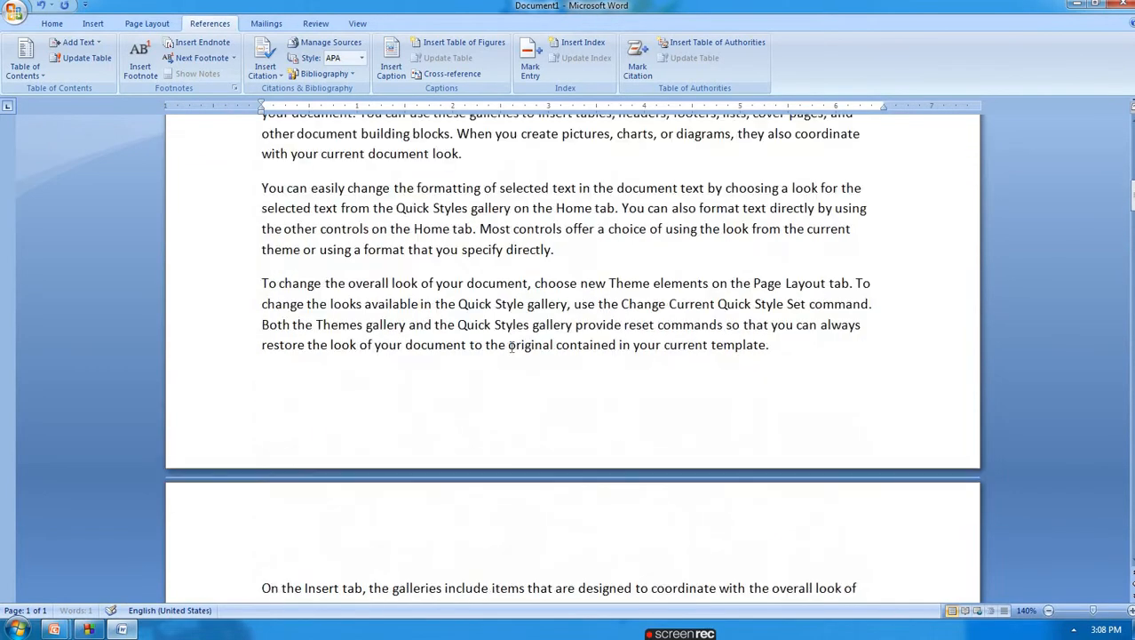
scroll(511, 347, up, 10)
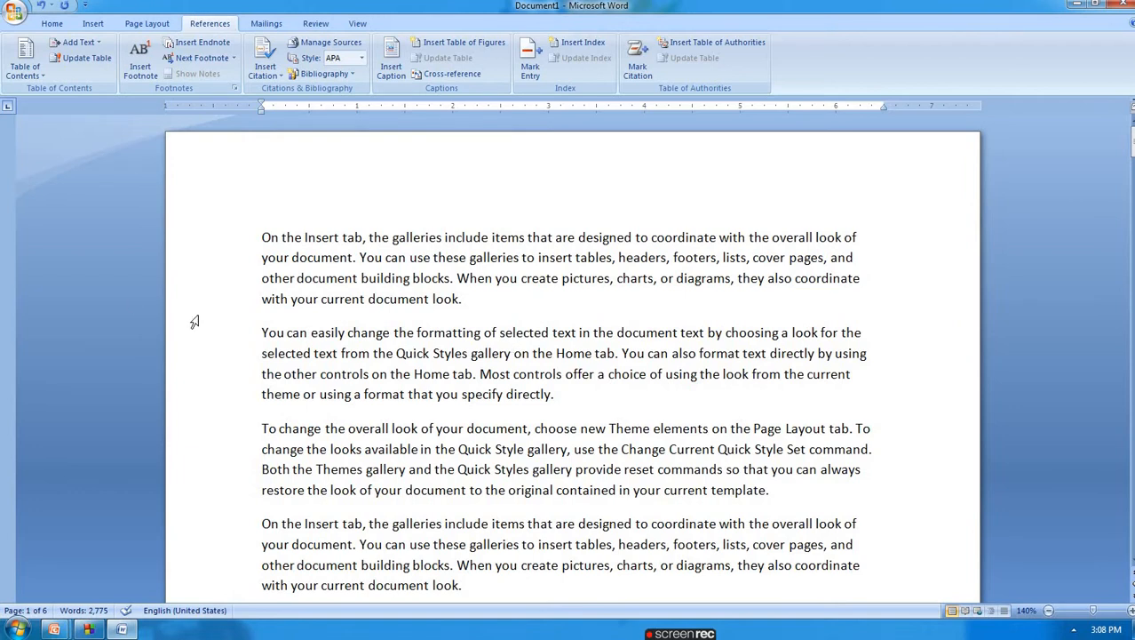
click(263, 237)
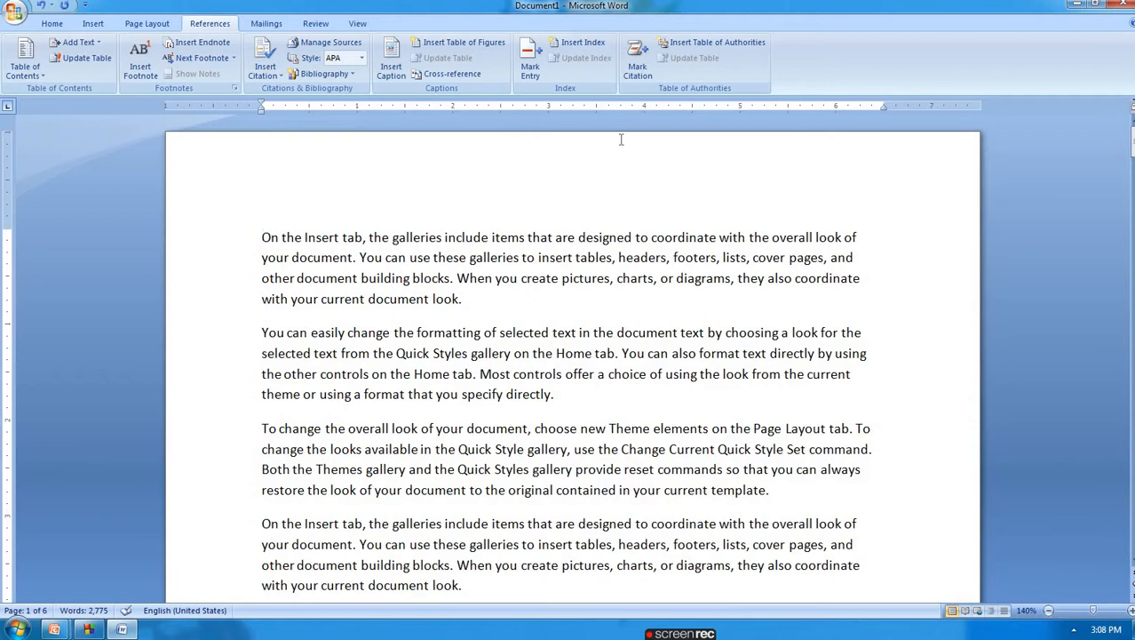
key(Return)
key(Return)
key(Return)
key(Up)
text(Chapter1)
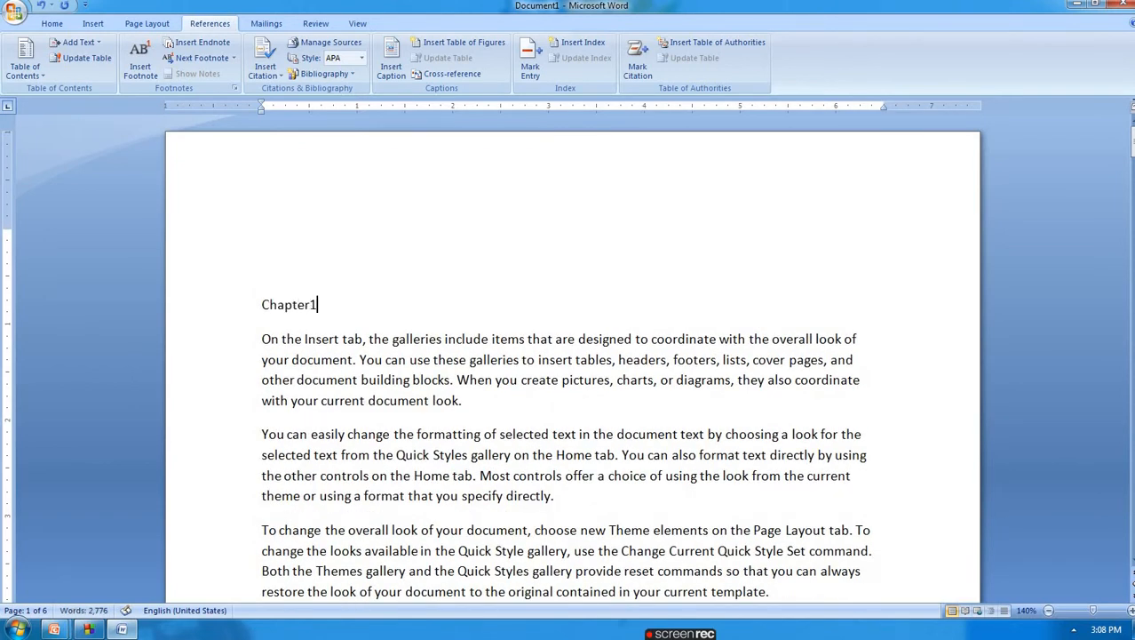
text((microd)
key(BackSpace)
text(s)
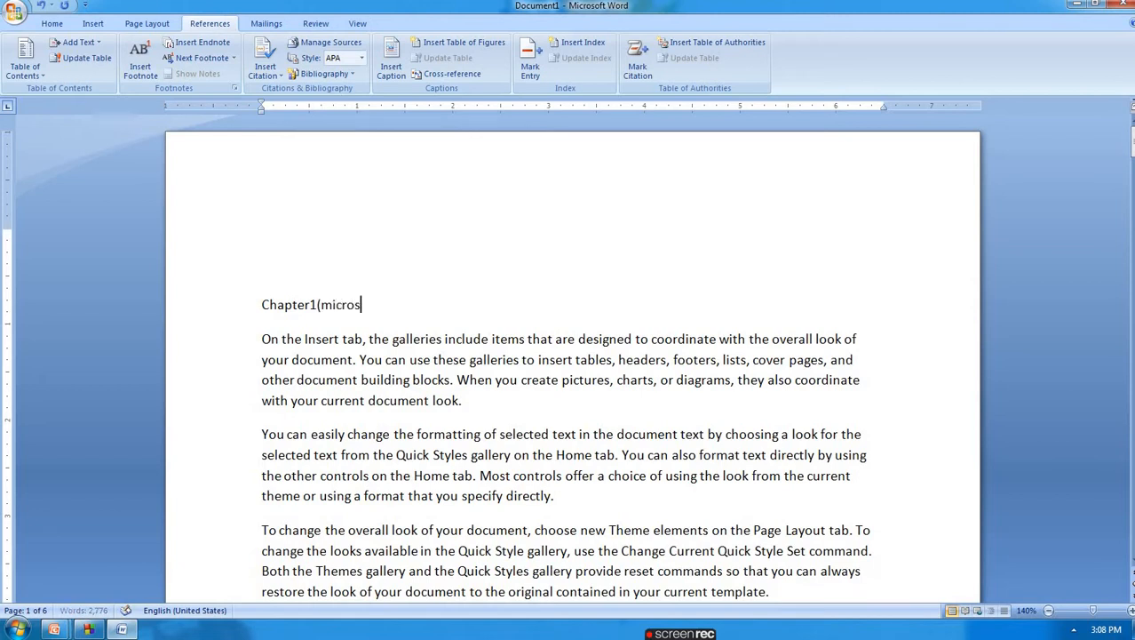
text(oft word))
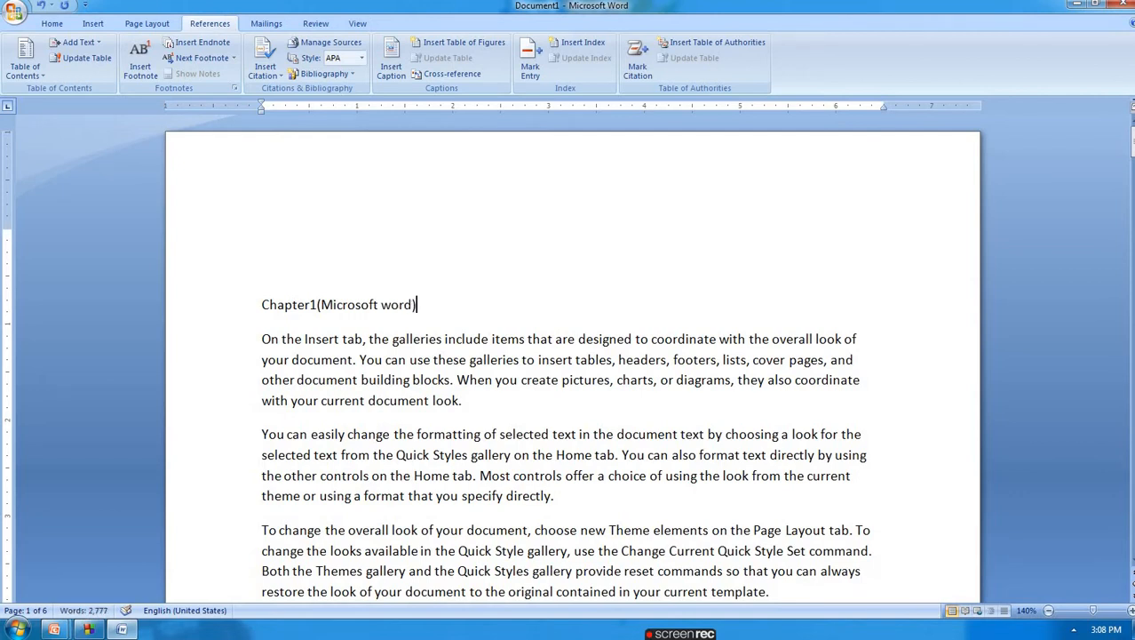
- Mark the "Chapter1(Microsoft word)" line as a Level 1 entry for the table of contents
triple_click(340, 304)
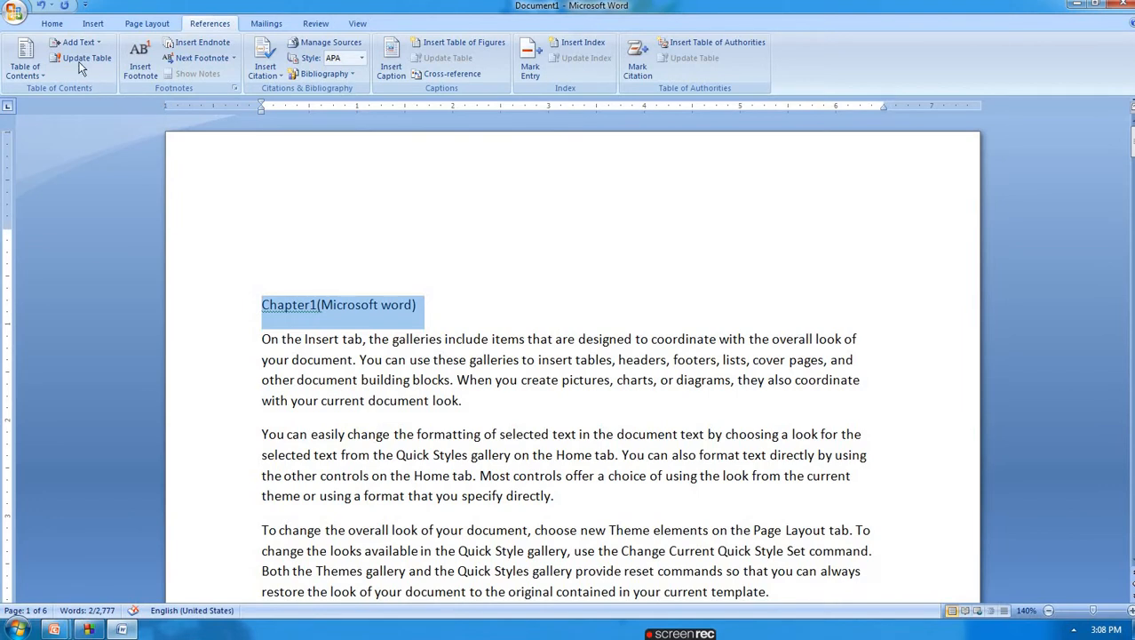
click(53, 24)
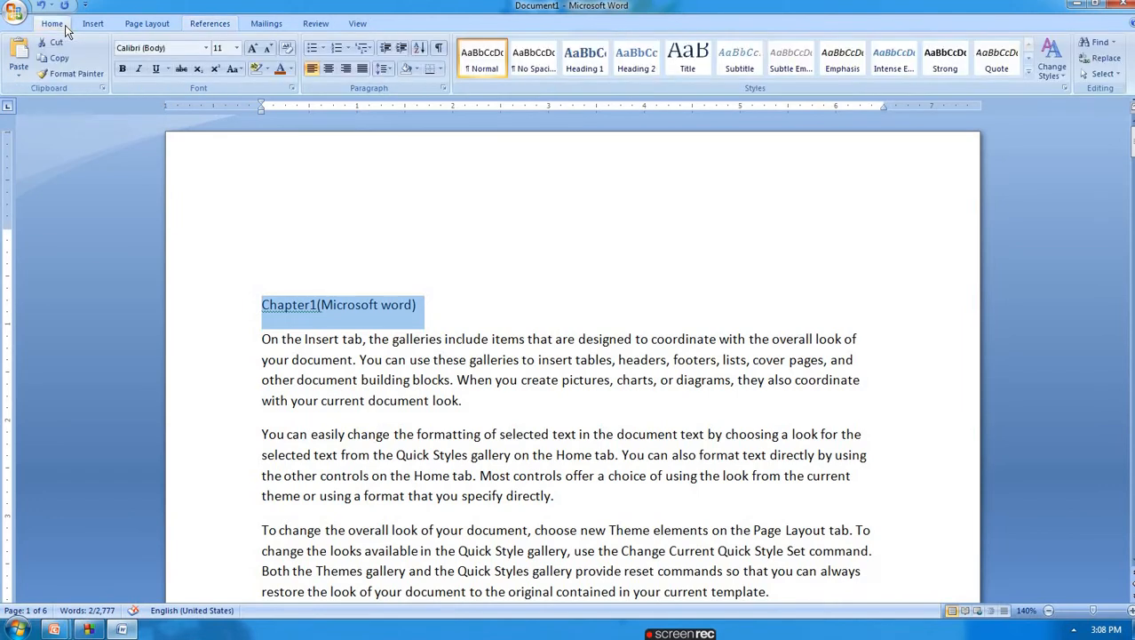
click(598, 61)
key(ctrl+z)
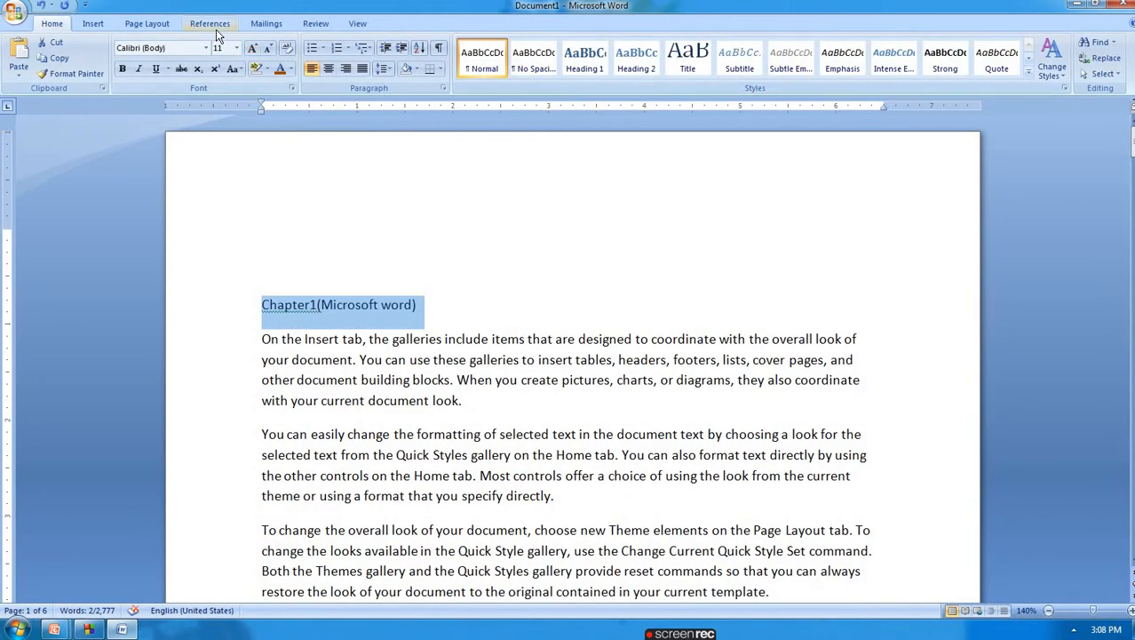
click(210, 24)
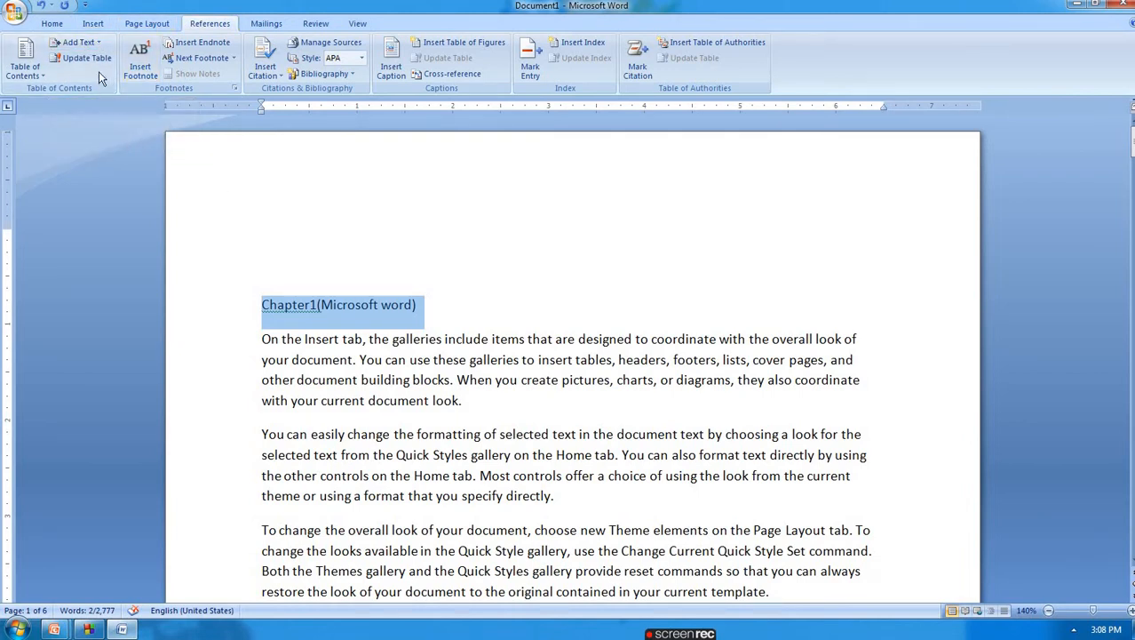
click(83, 45)
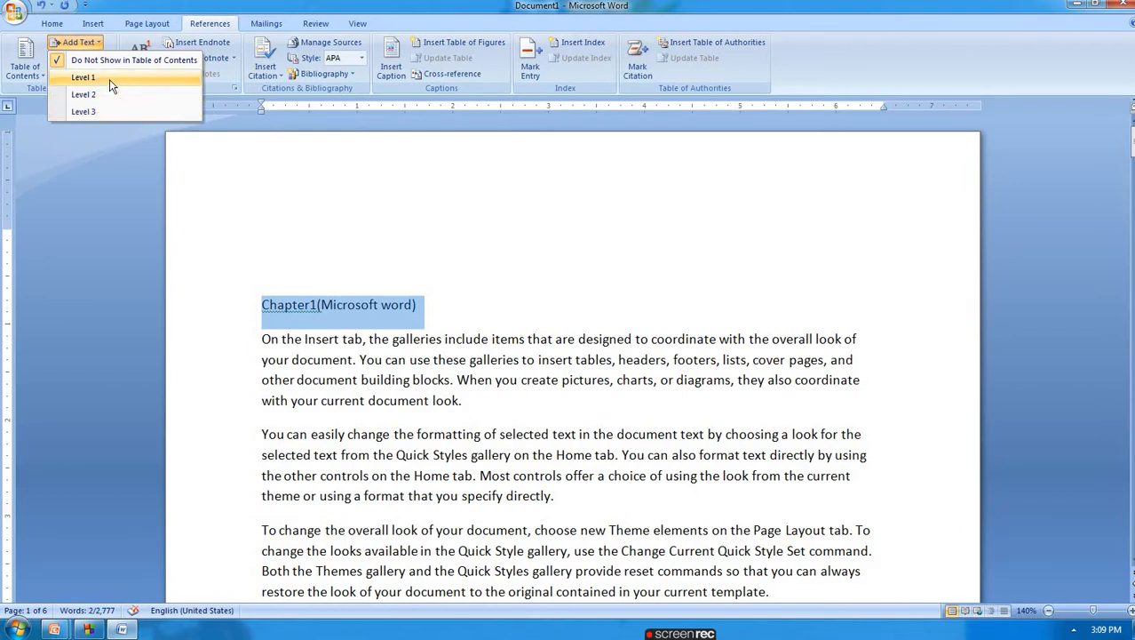
click(110, 79)
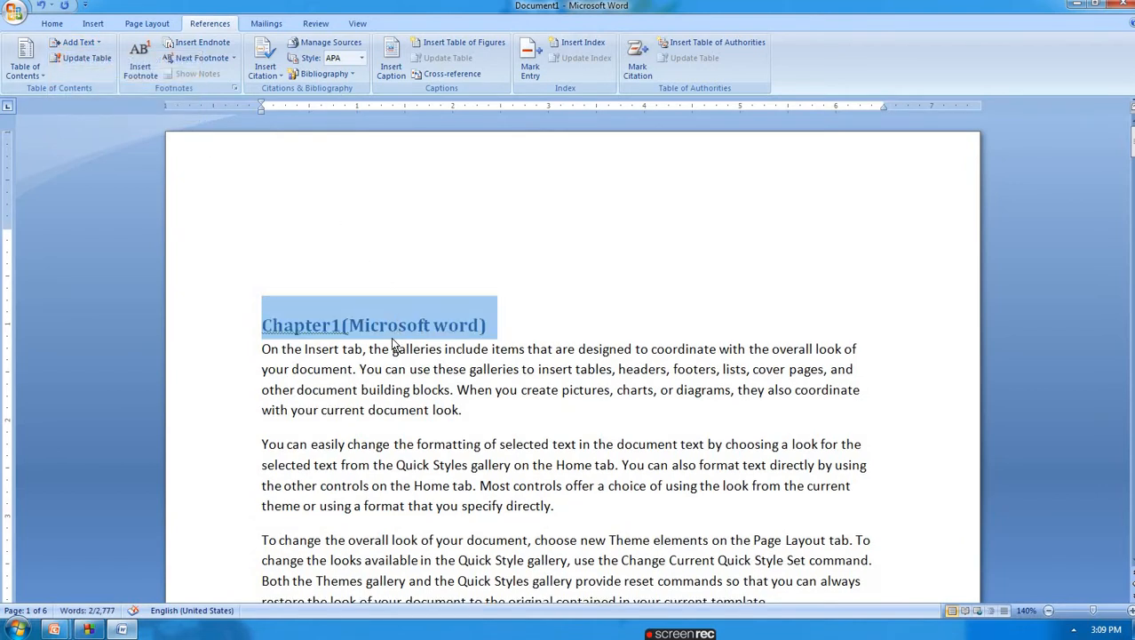
- Add the line "Home tab" above the first paragraph of page 2, leaving two blank lines before it
click(52, 23)
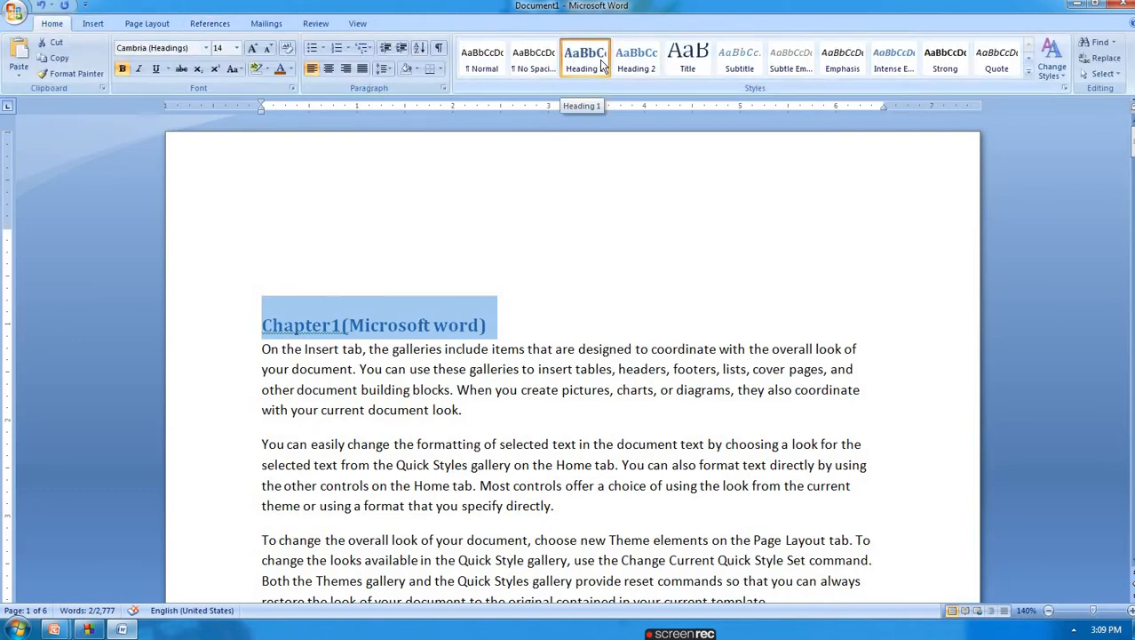
scroll(465, 393, down, 10)
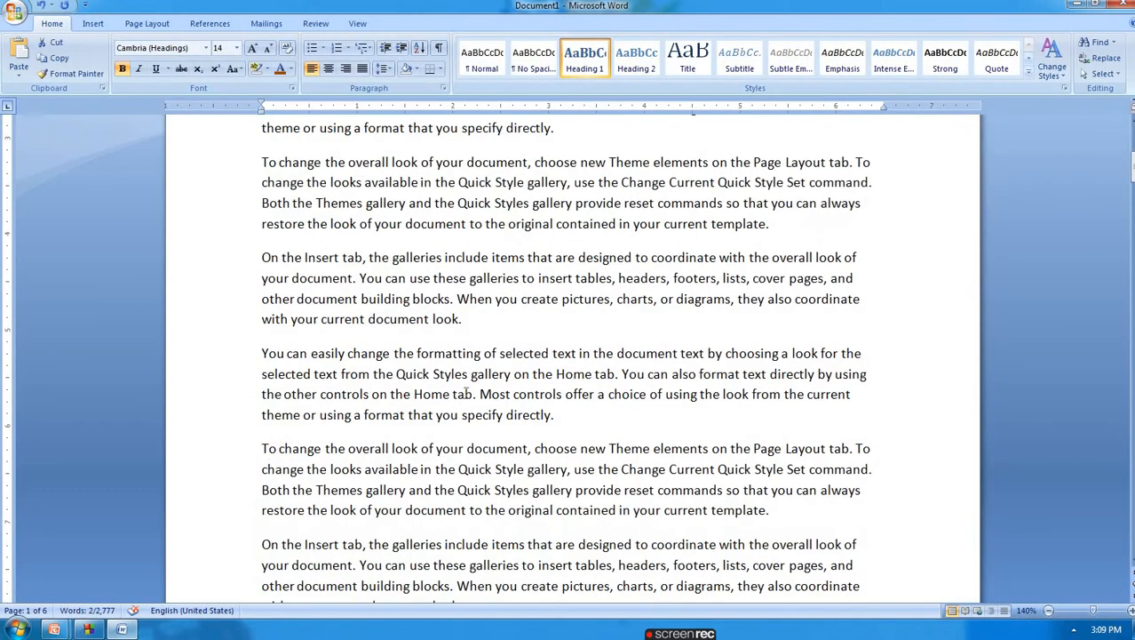
scroll(466, 393, down, 4)
click(262, 314)
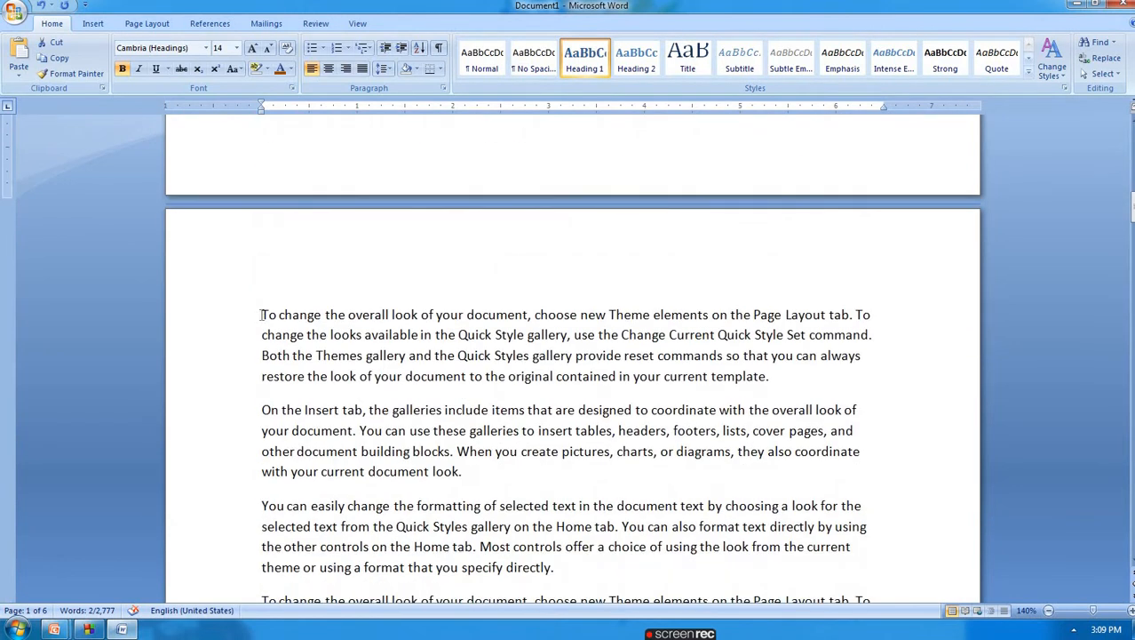
key(Return)
key(Return)
key(Return)
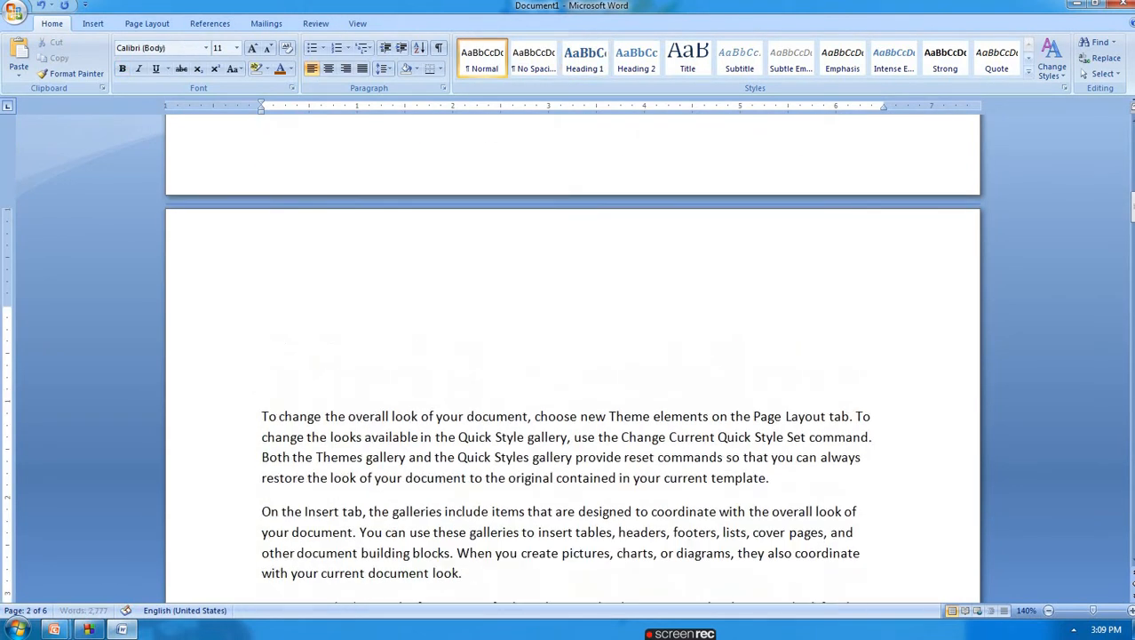
key(Up)
text(Home tab)
- Apply the Heading 2 style to the "Home tab" line and check its table of contents level
key(shift+Home)
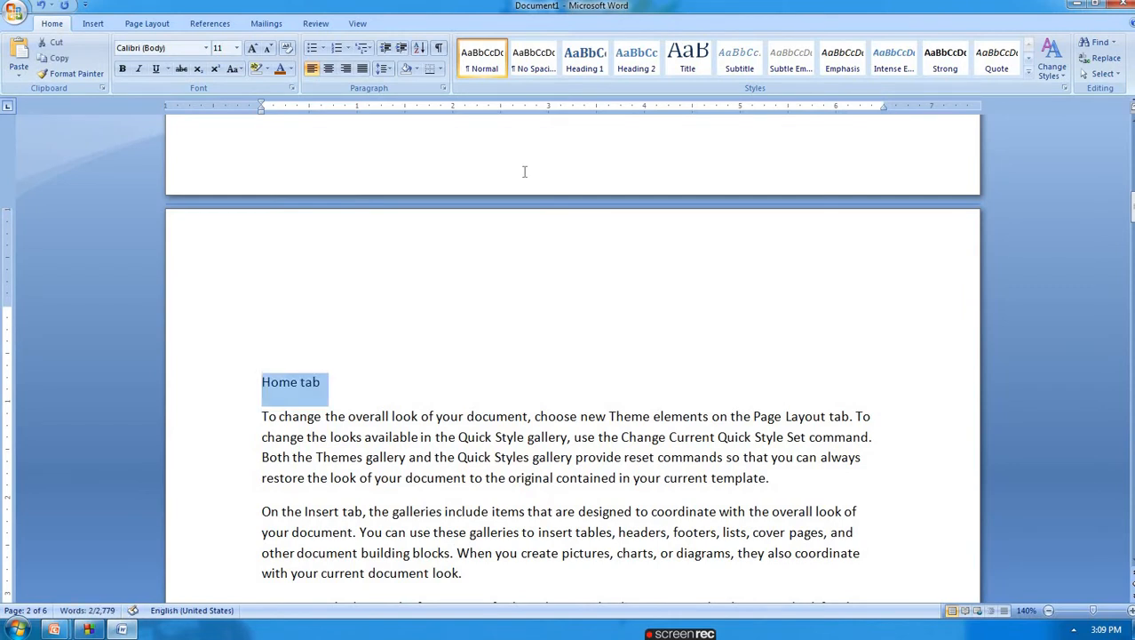
click(624, 55)
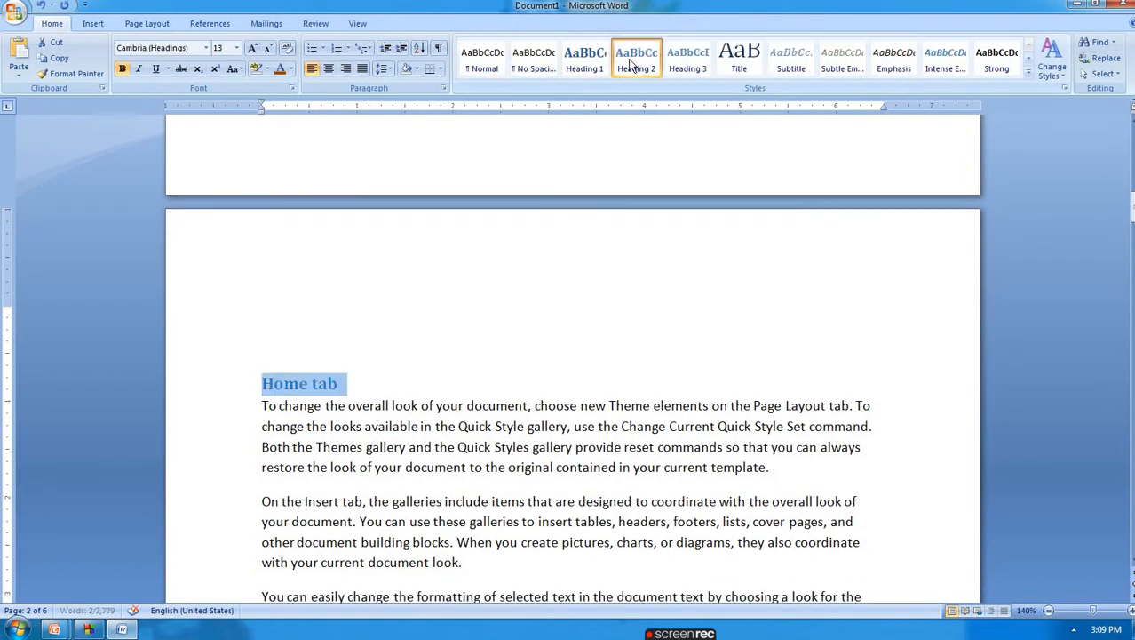
click(220, 24)
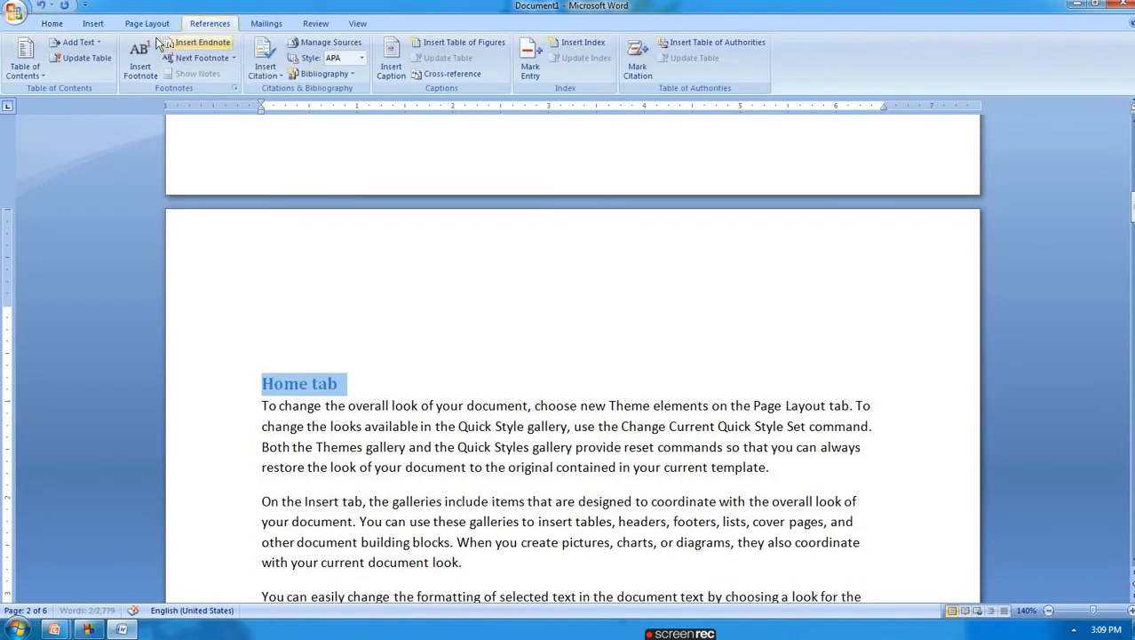
click(77, 41)
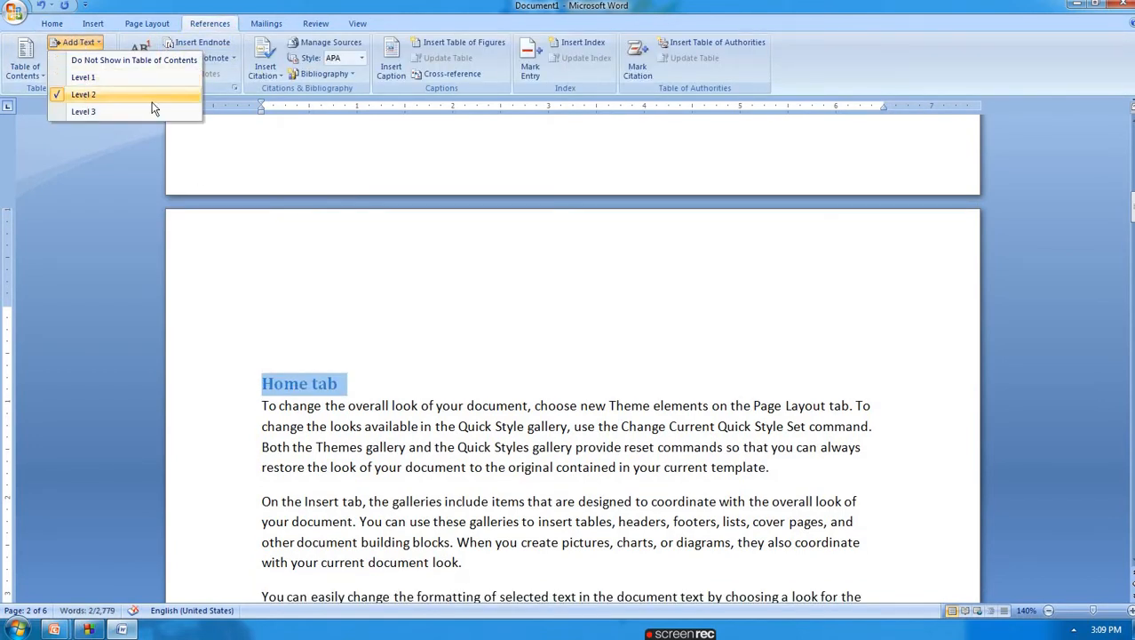
- Add the line "Insert tab" between two paragraphs in the lower half of page 2, with a blank line before and after it
scroll(620, 358, down, 10)
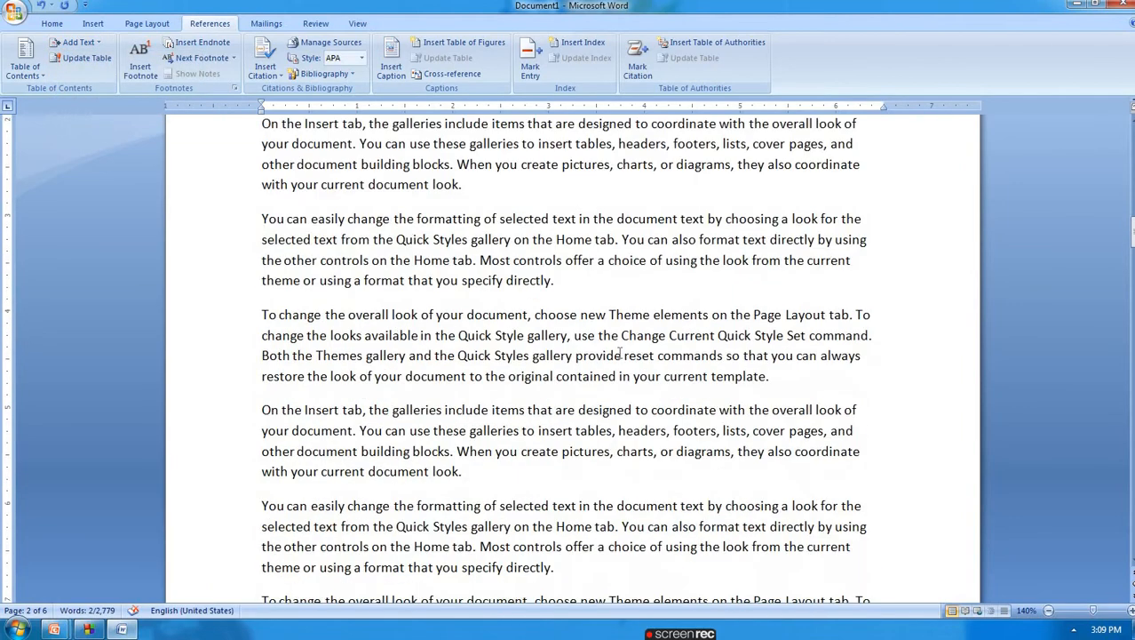
scroll(620, 352, down, 8)
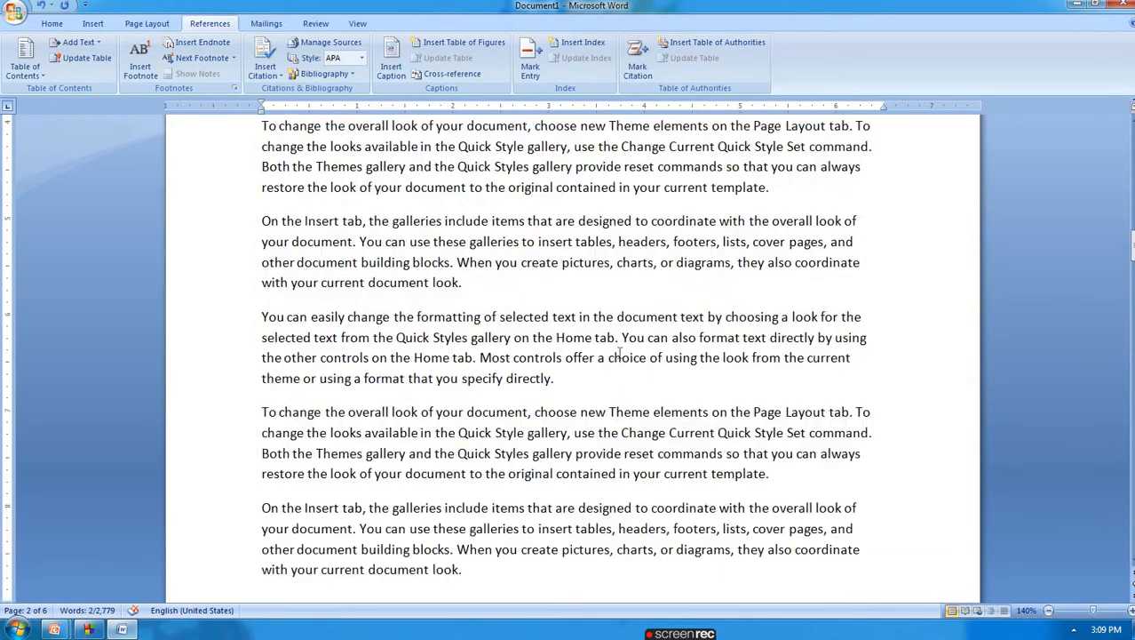
click(263, 221)
key(Return)
key(Return)
key(Return)
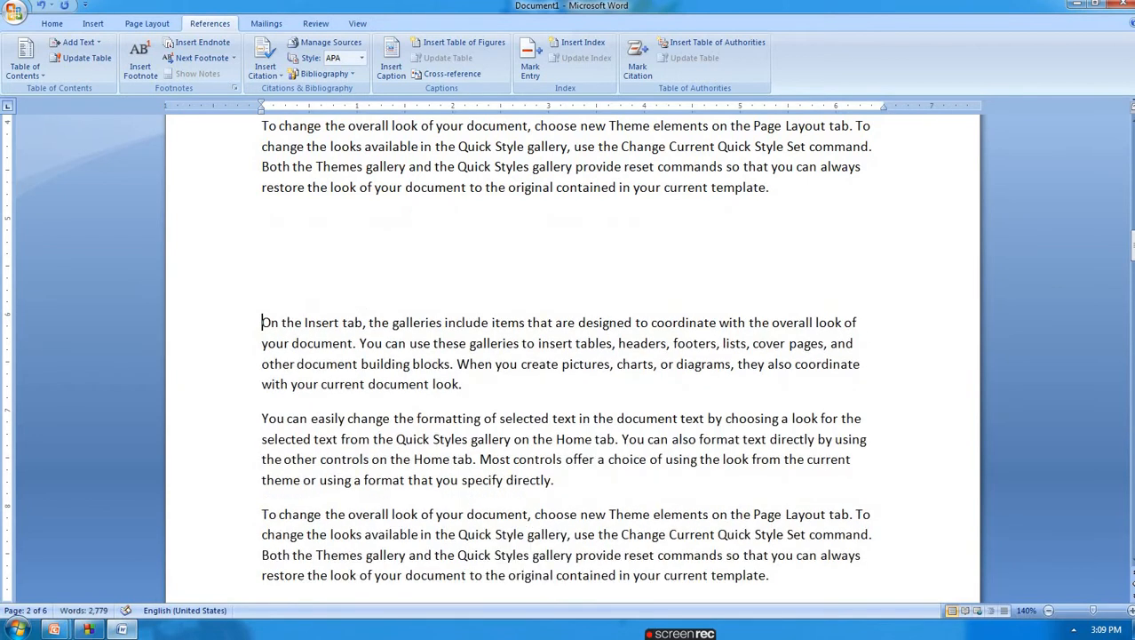
key(Up)
key(Up)
text(Insert tab)
- Mark the "Insert tab" line as a Level 2 entry for the table of contents
key(shift+Home)
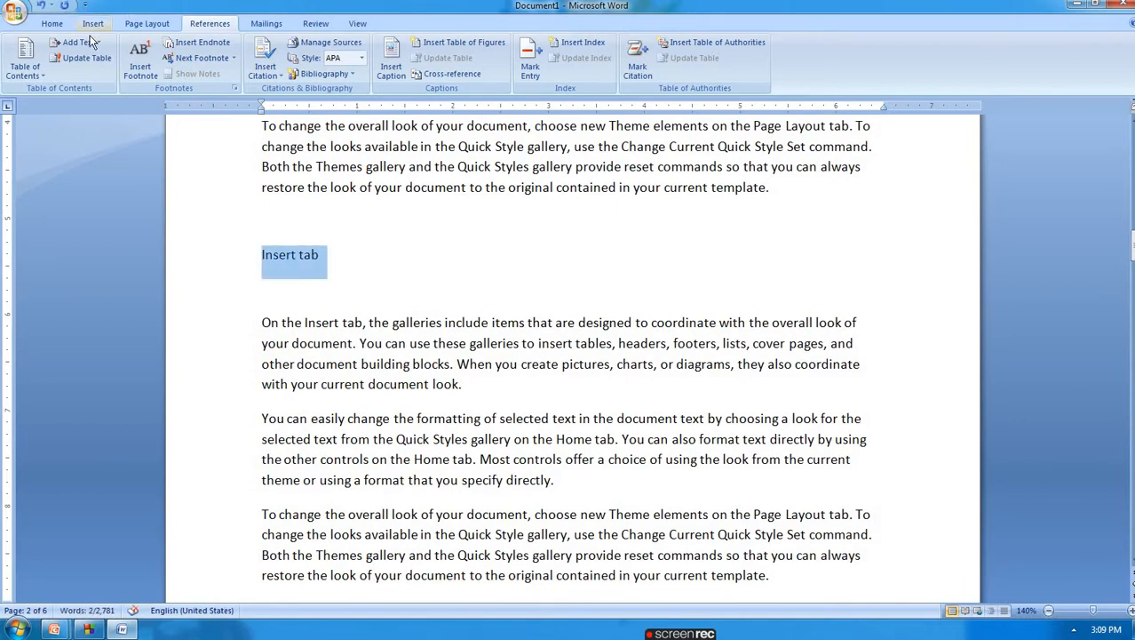
click(78, 42)
click(85, 94)
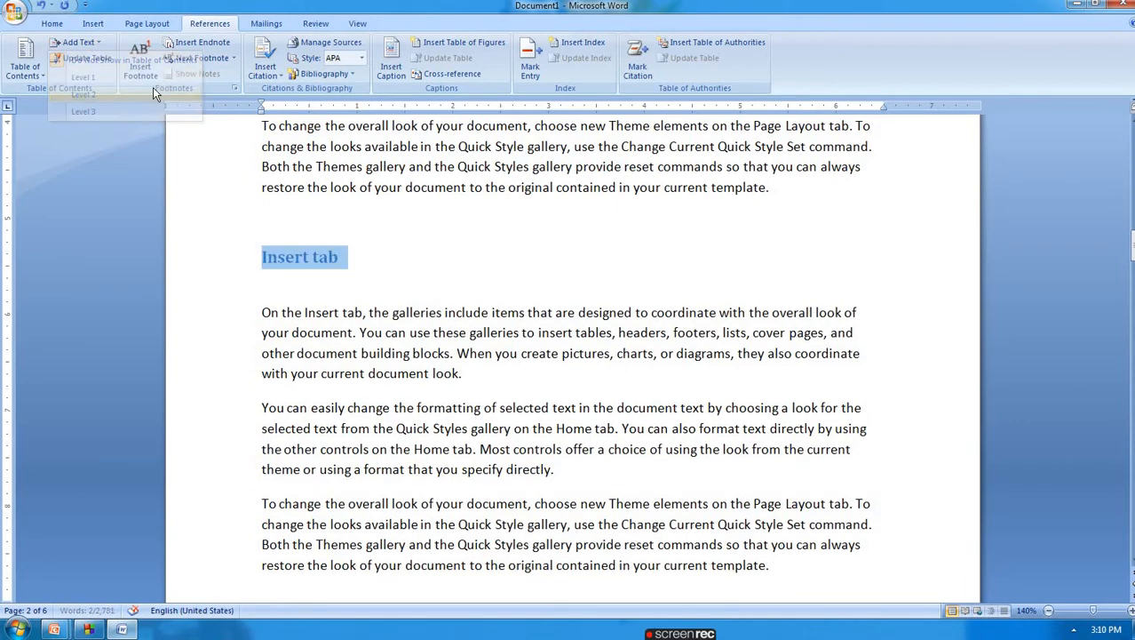
- Add the line "(Fonts)" below the first paragraph under the "Home tab" heading
scroll(462, 229, up, 5)
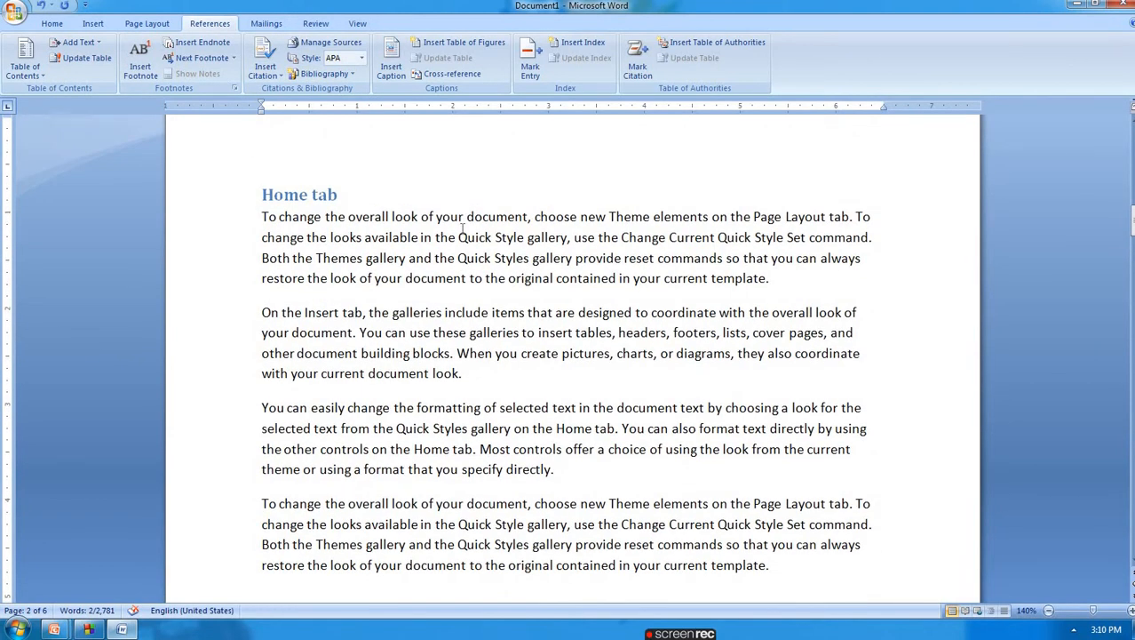
click(263, 312)
key(Return)
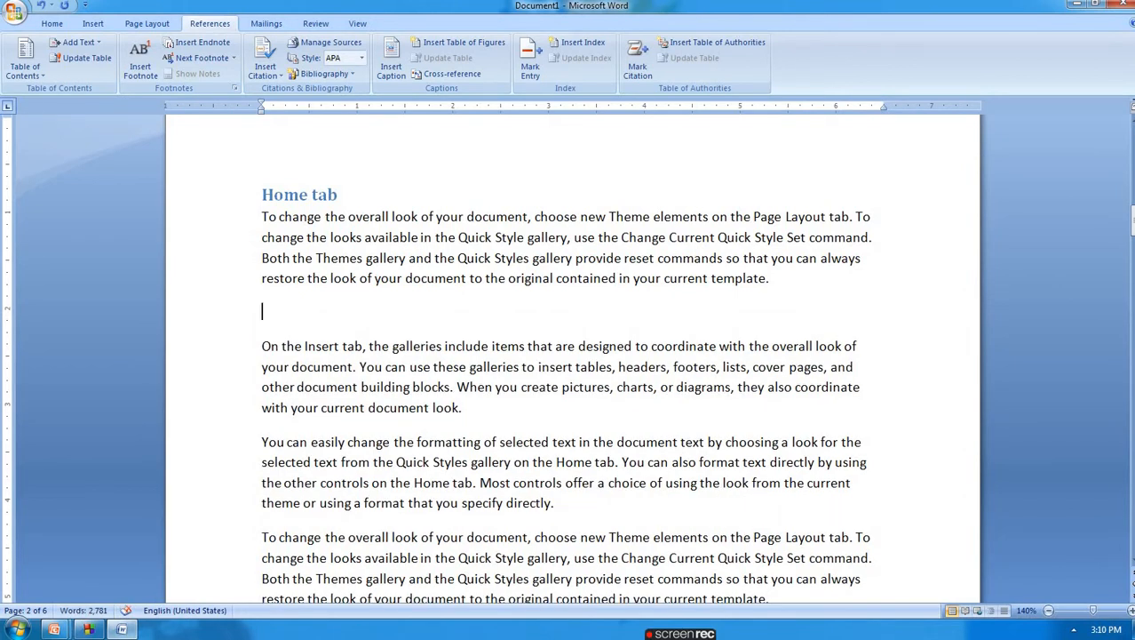
text(font)
text(s)
text( ))
text(()
- Mark the "(Fonts)" line as a Level 3 entry for the table of contents
click(248, 313)
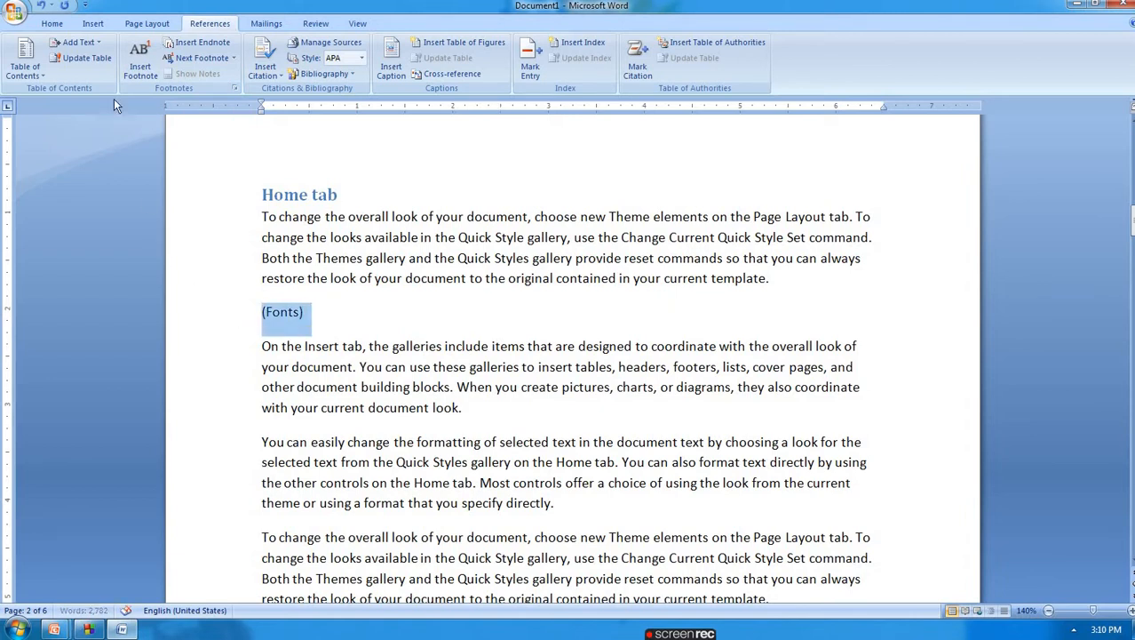
click(79, 42)
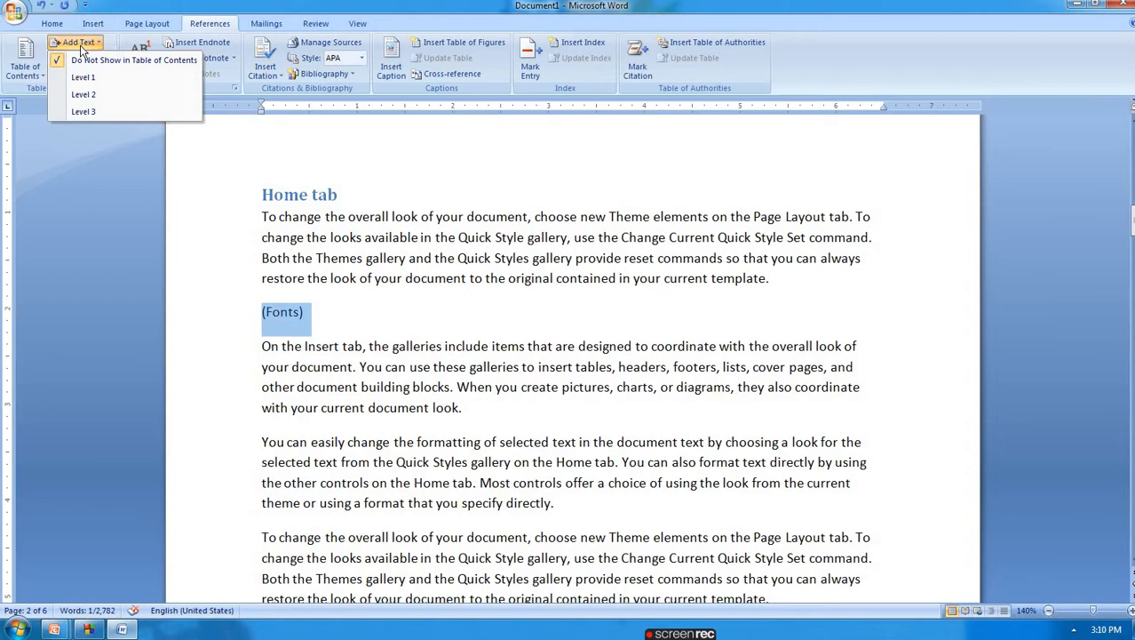
click(83, 111)
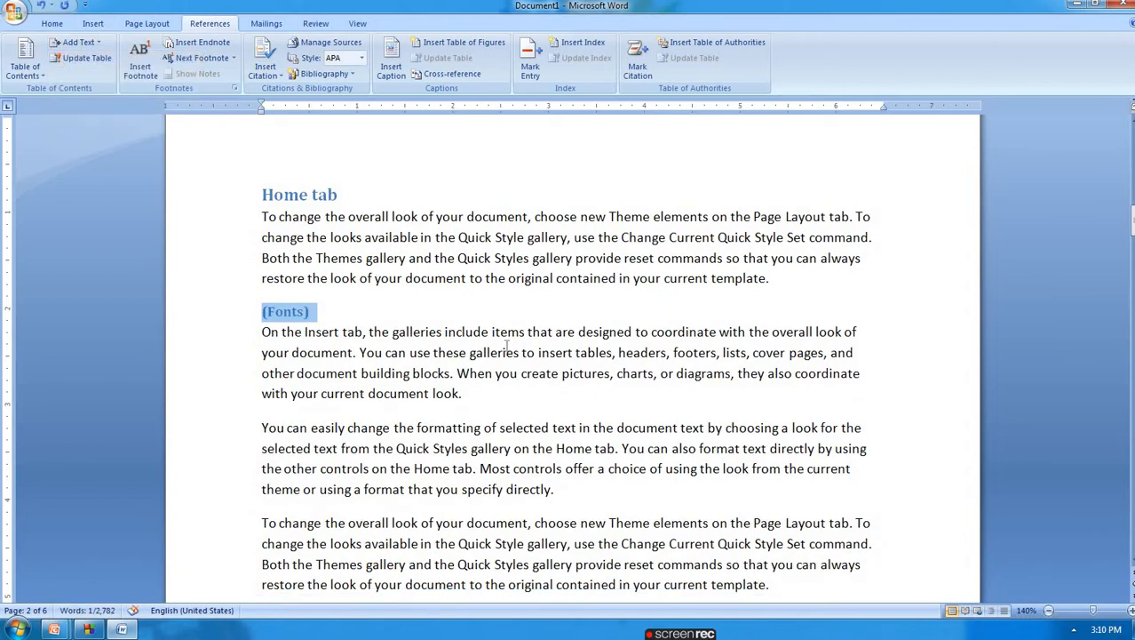
scroll(496, 359, up, 15)
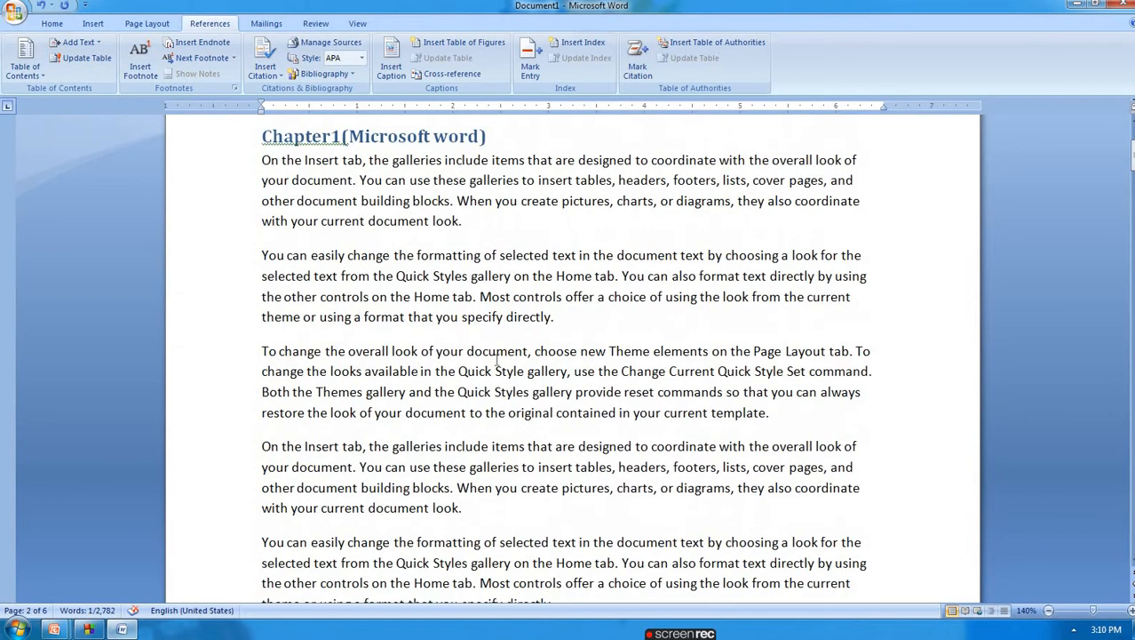
scroll(497, 359, down, 15)
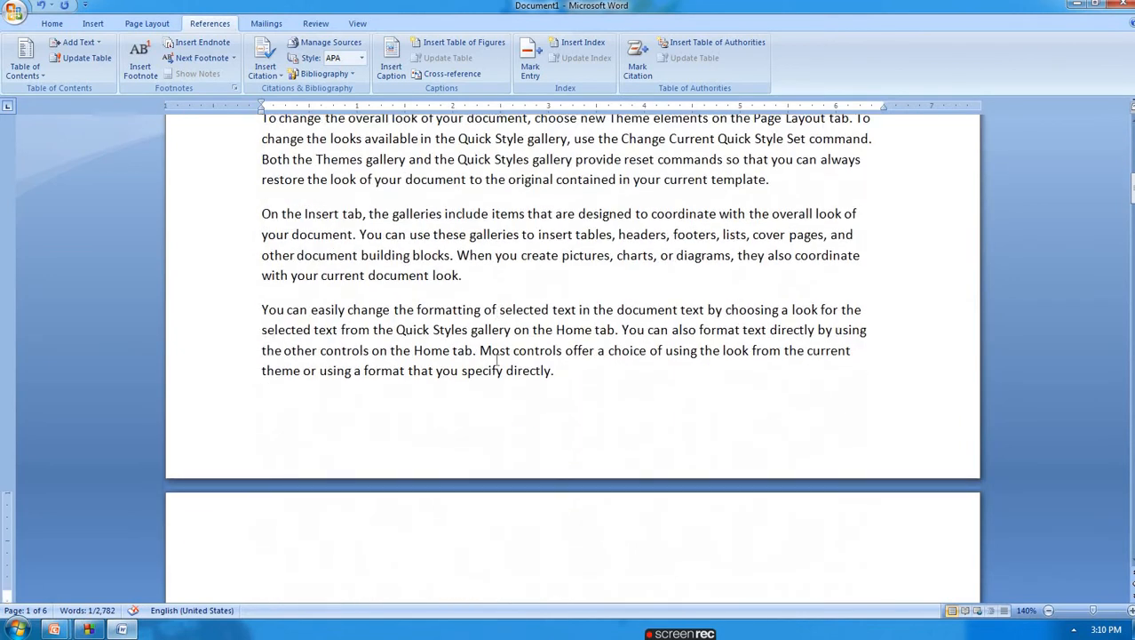
- Remove the blank line between the "Insert tab" heading and the paragraph below it on page 2
scroll(497, 359, down, 2)
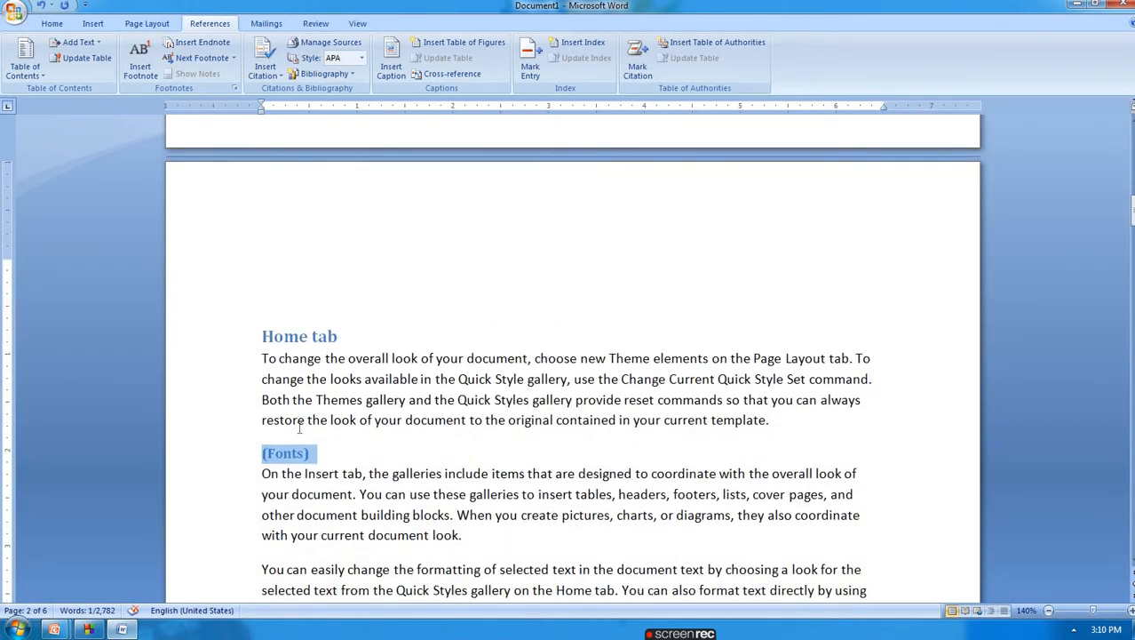
scroll(311, 453, down, 10)
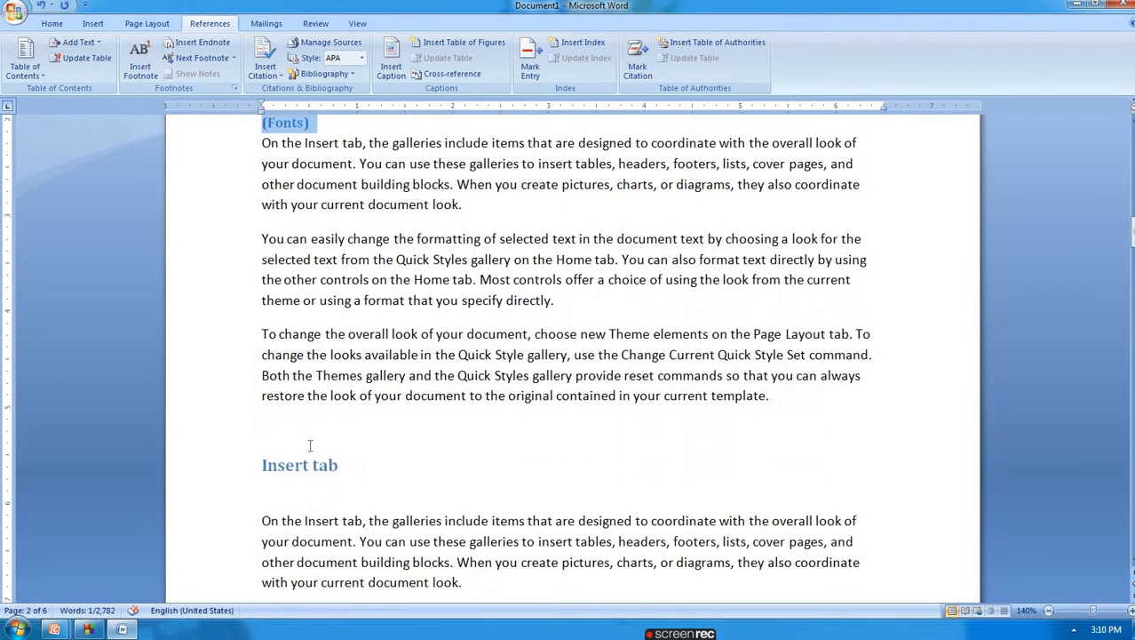
scroll(350, 396, down, 3)
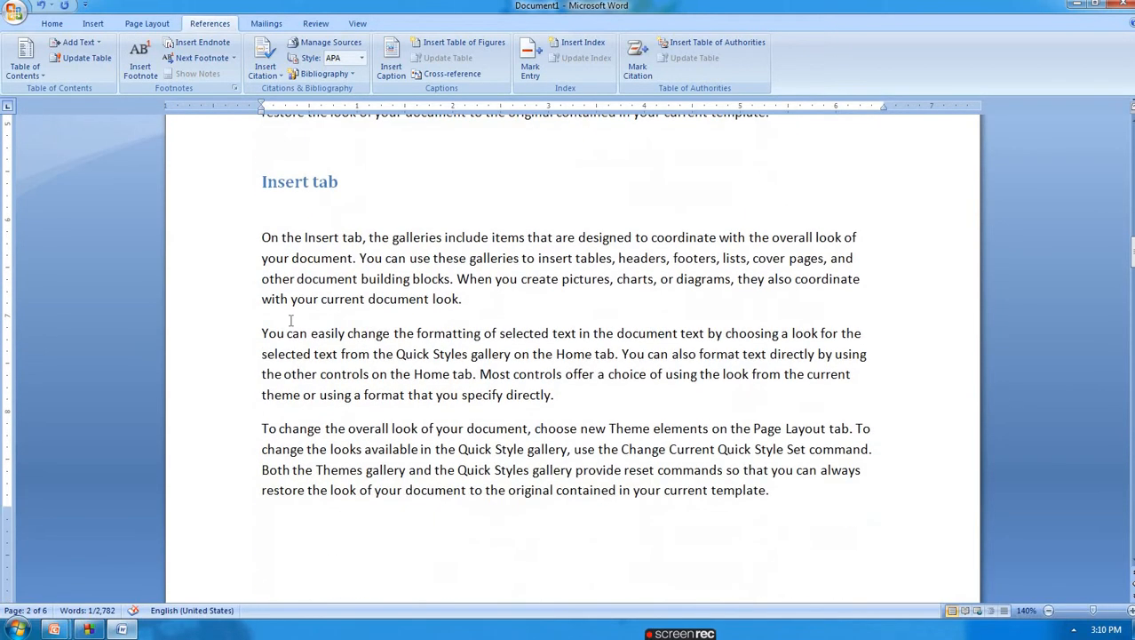
key(BackSpace)
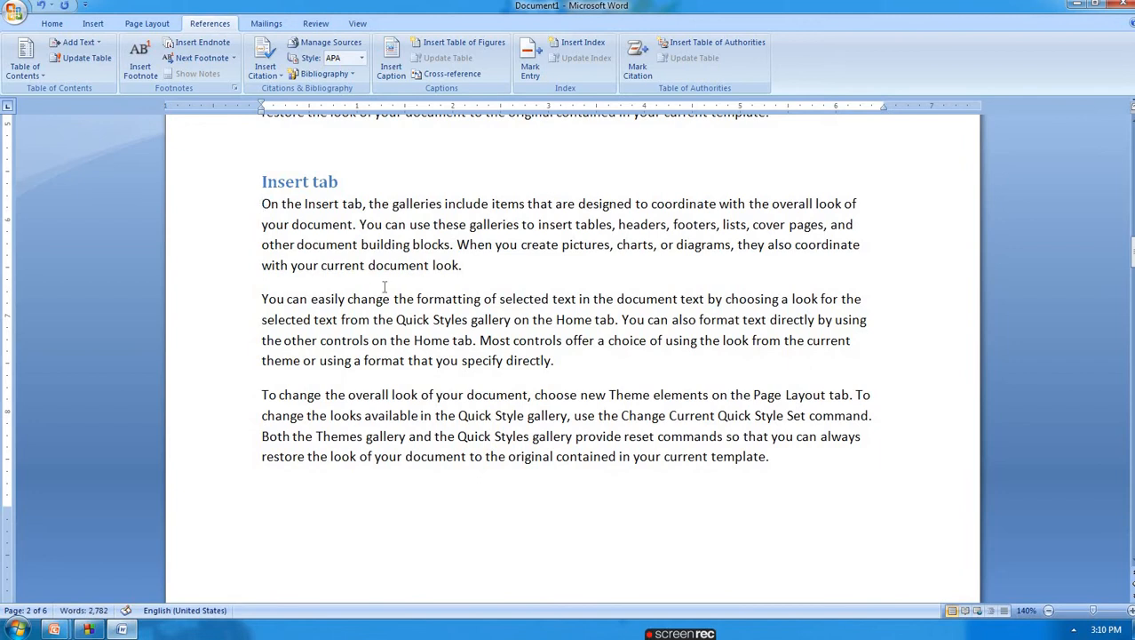
- Add the line "Chapter2(microsoft excel)" between the first and second paragraphs of page 3, with a blank line above it
scroll(383, 289, down, 9)
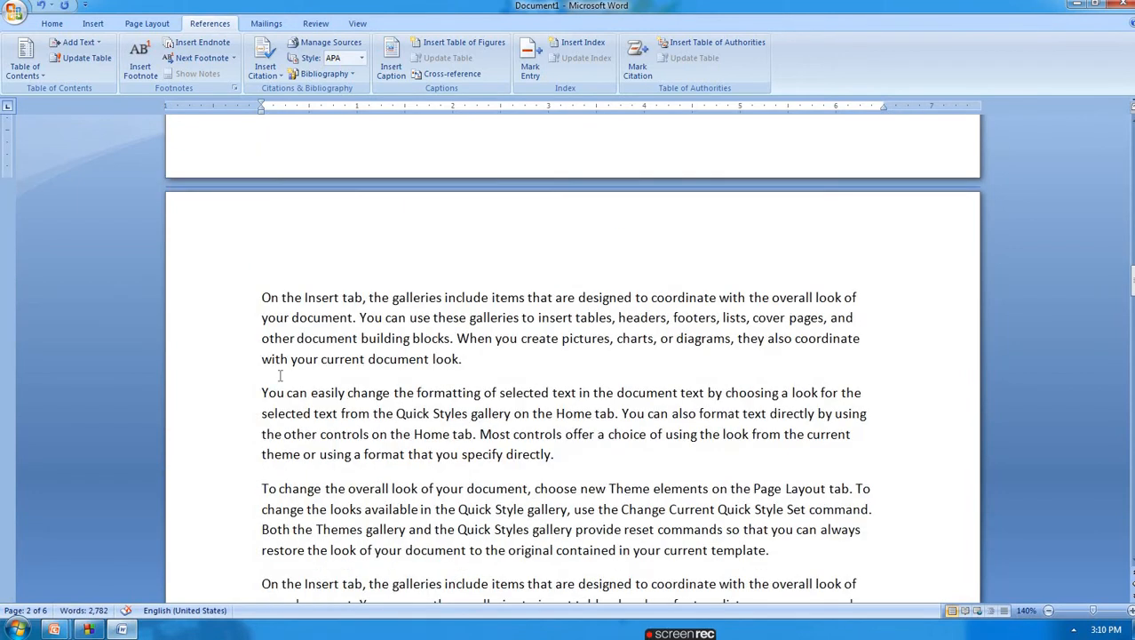
click(263, 392)
key(Return)
key(Return)
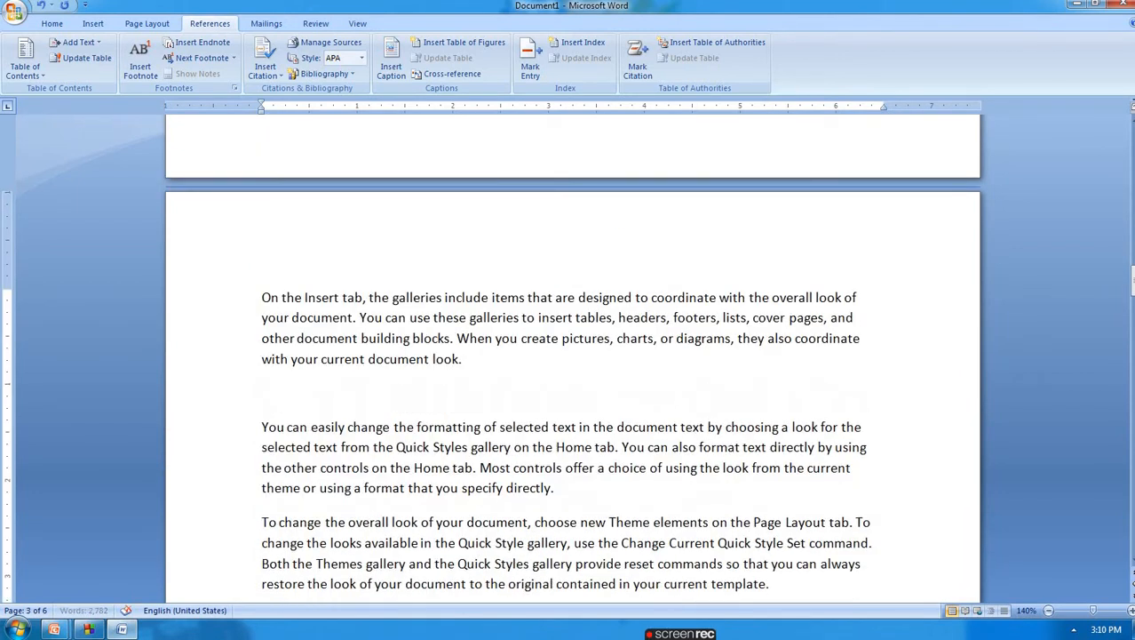
text(chap)
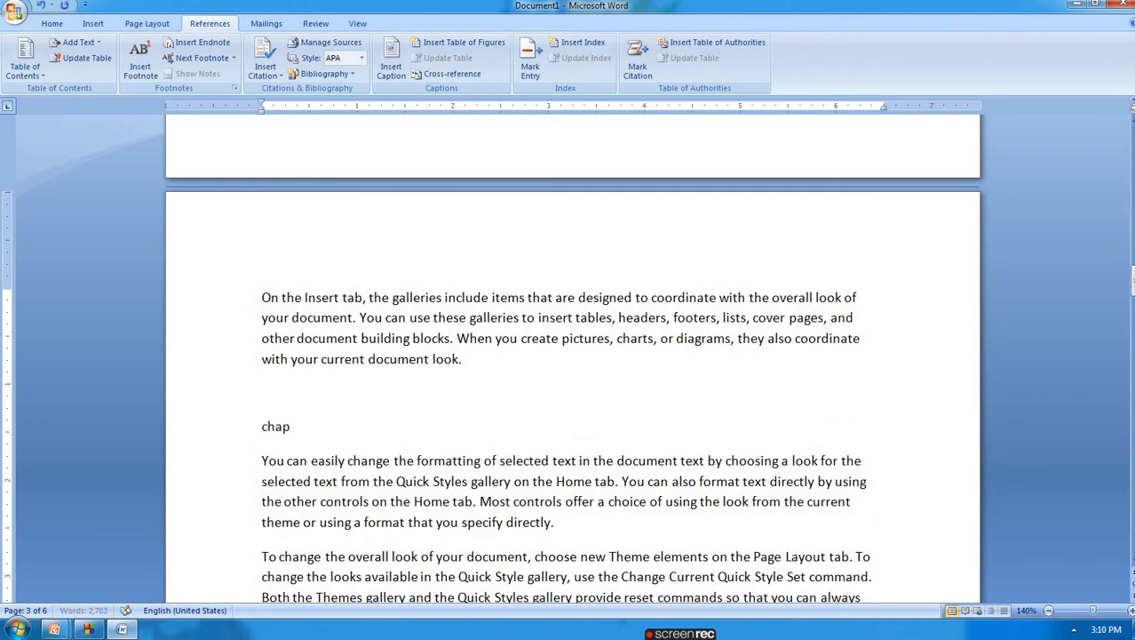
text(ter2)
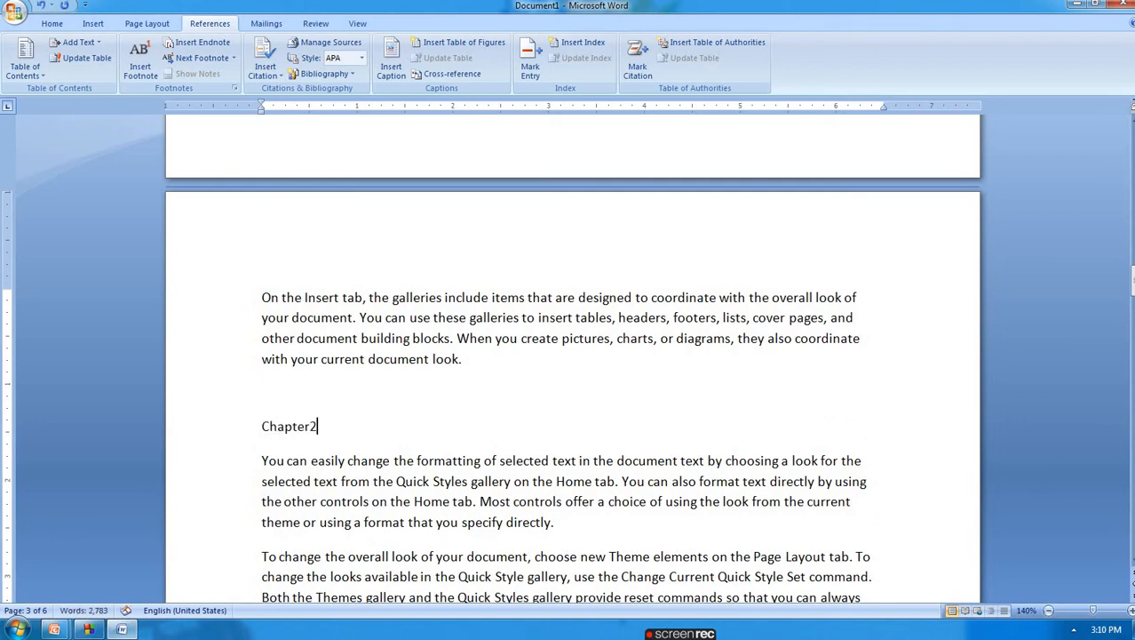
text((micosoft e)
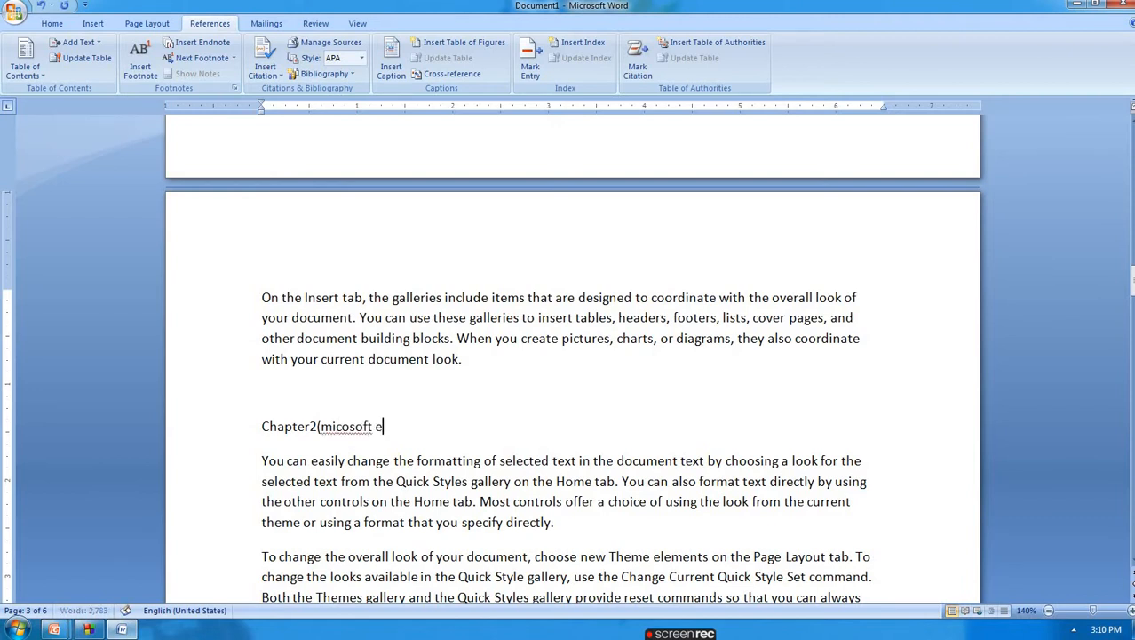
text(xcel))
click(341, 426)
text(r)
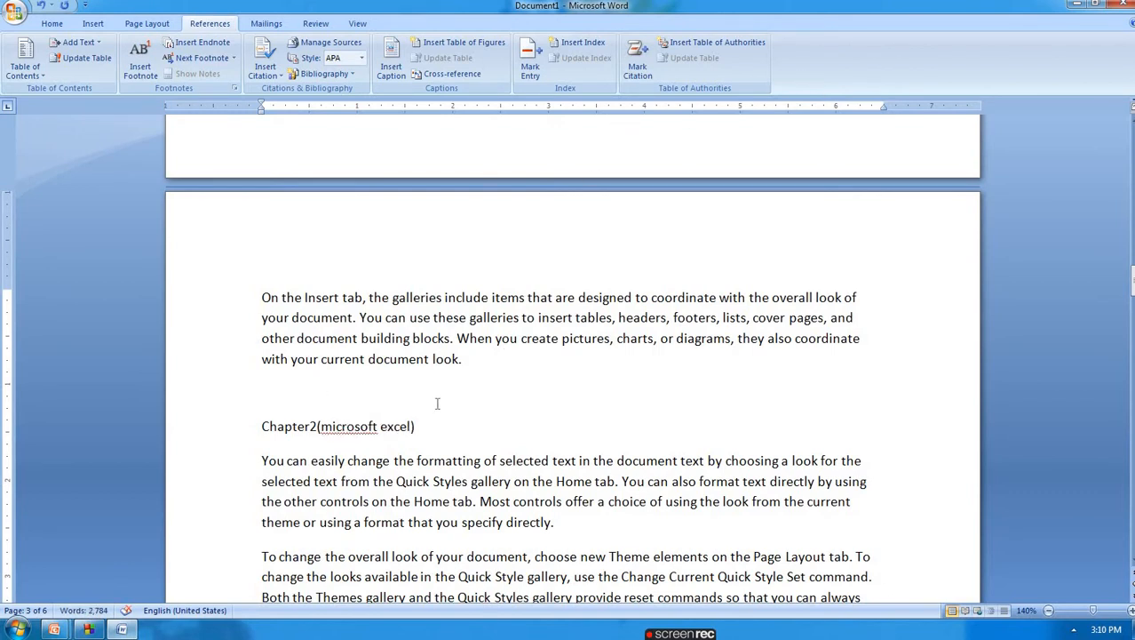
- Mark the "Chapter2(microsoft excel)" line as a Level 1 entry for the table of contents
drag(418, 426, 235, 424)
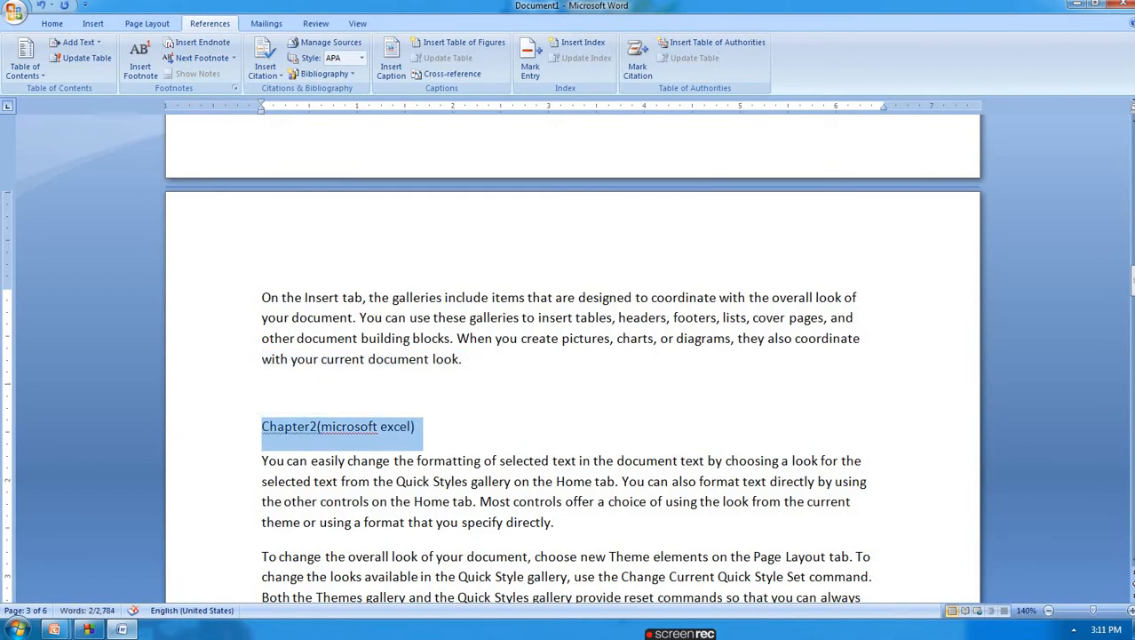
click(96, 45)
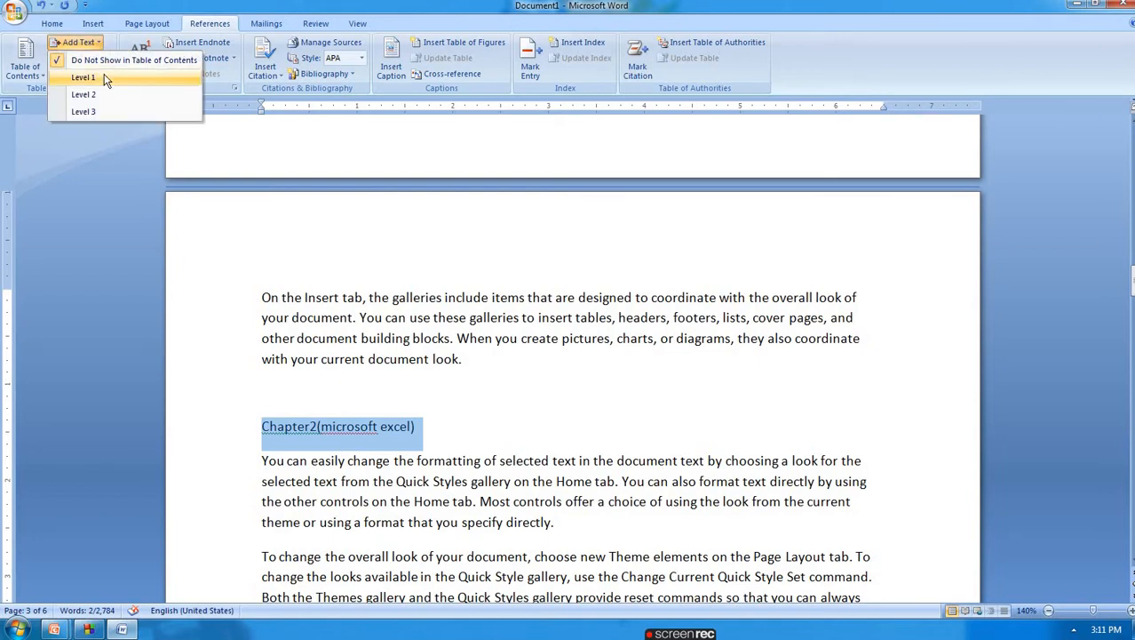
click(103, 78)
- Insert a page break above the "Chapter1(Microsoft word)" heading to leave an empty first page
scroll(453, 351, down, 1)
scroll(453, 351, up, 2)
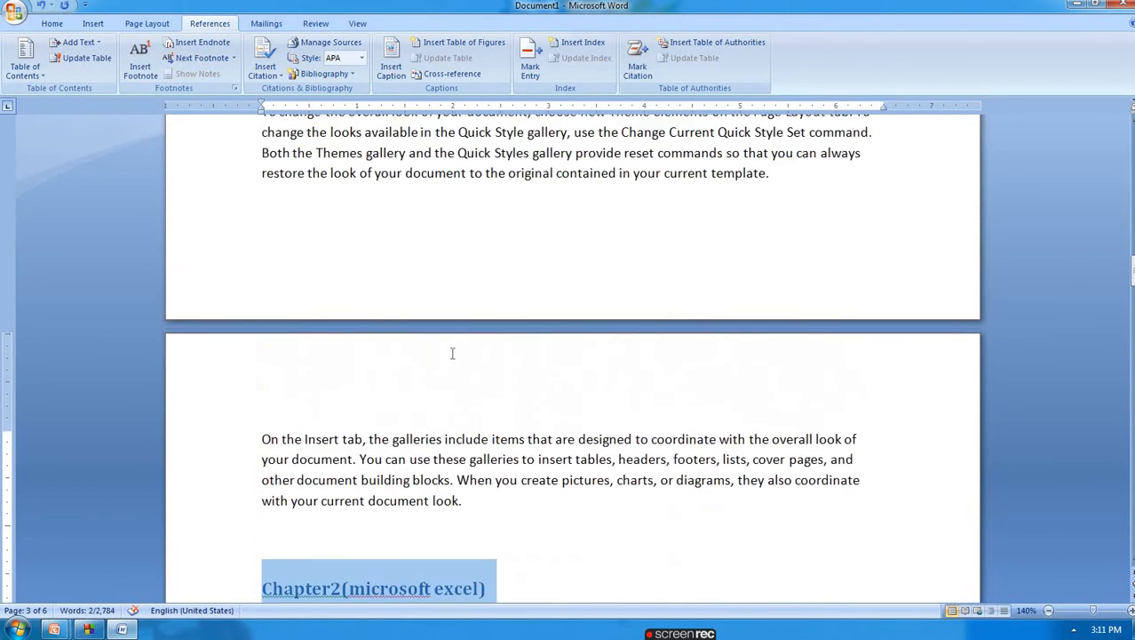
scroll(453, 353, down, 5)
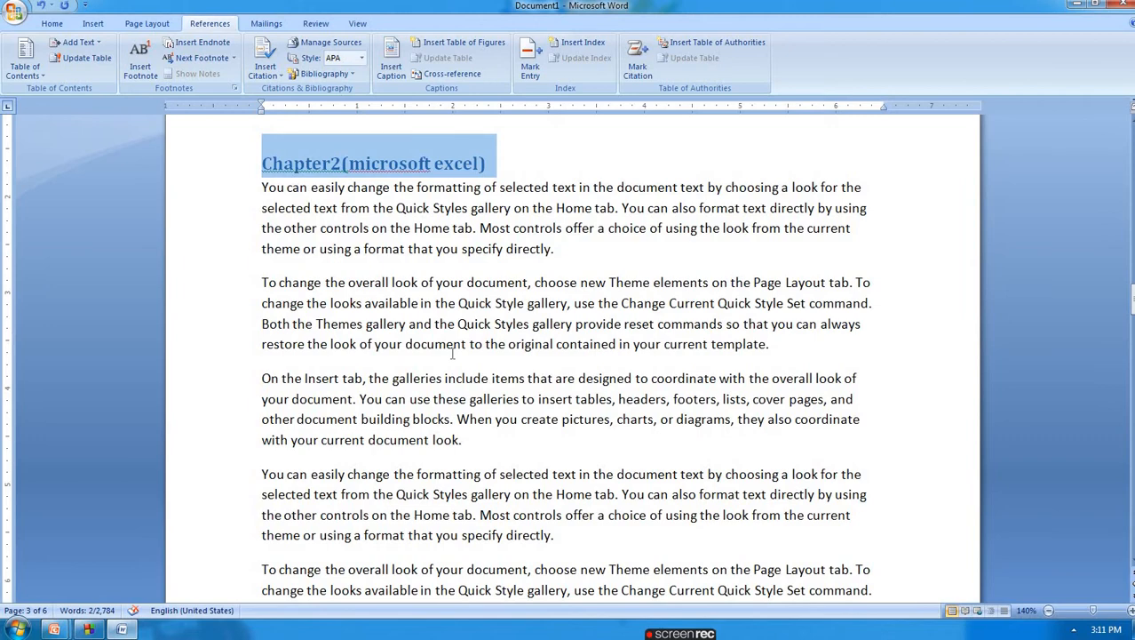
scroll(453, 352, up, 15)
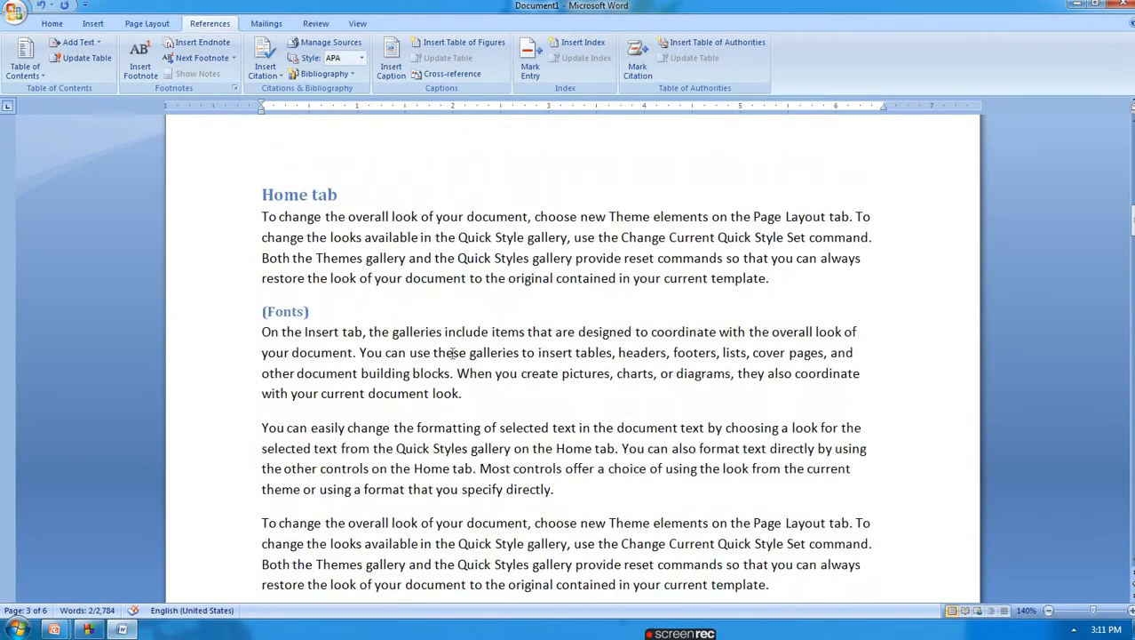
scroll(453, 352, up, 10)
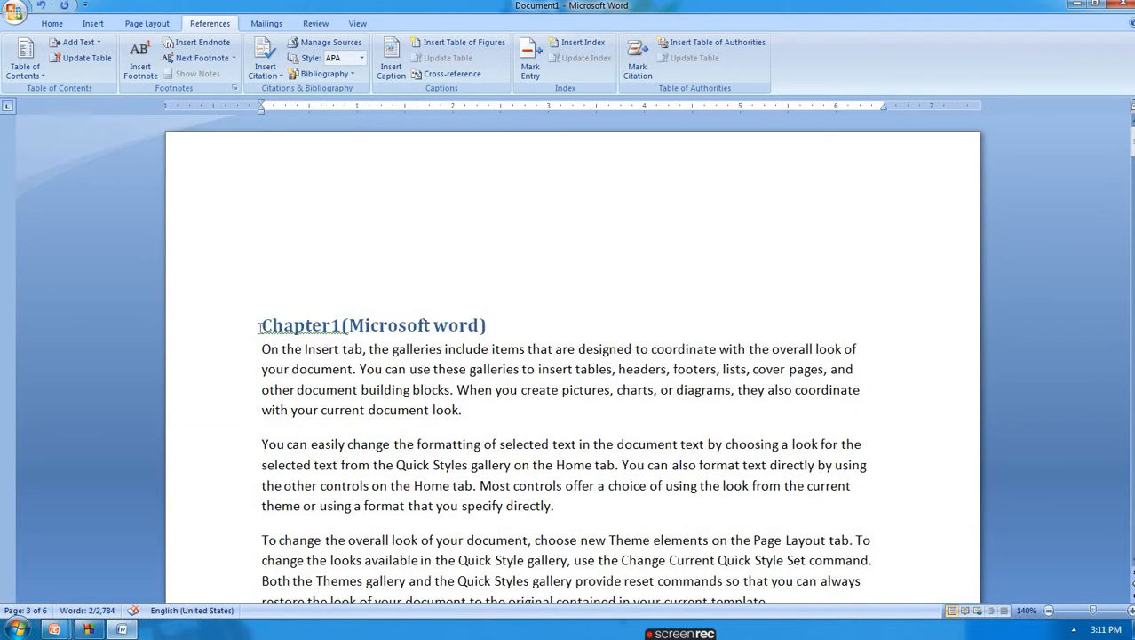
click(261, 272)
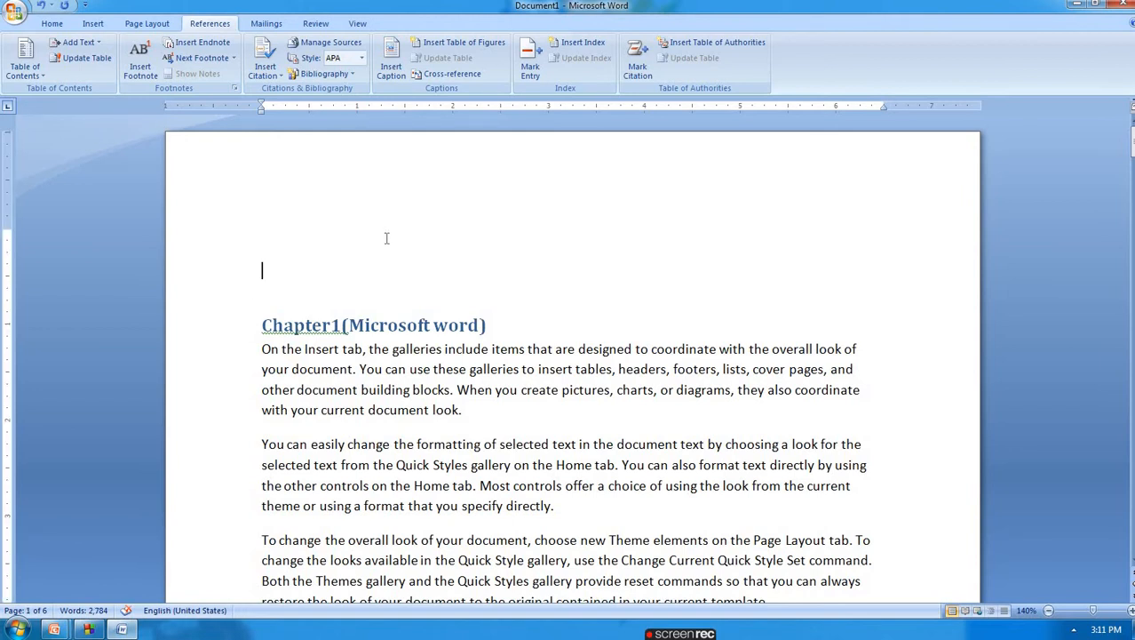
key(ctrl+Return)
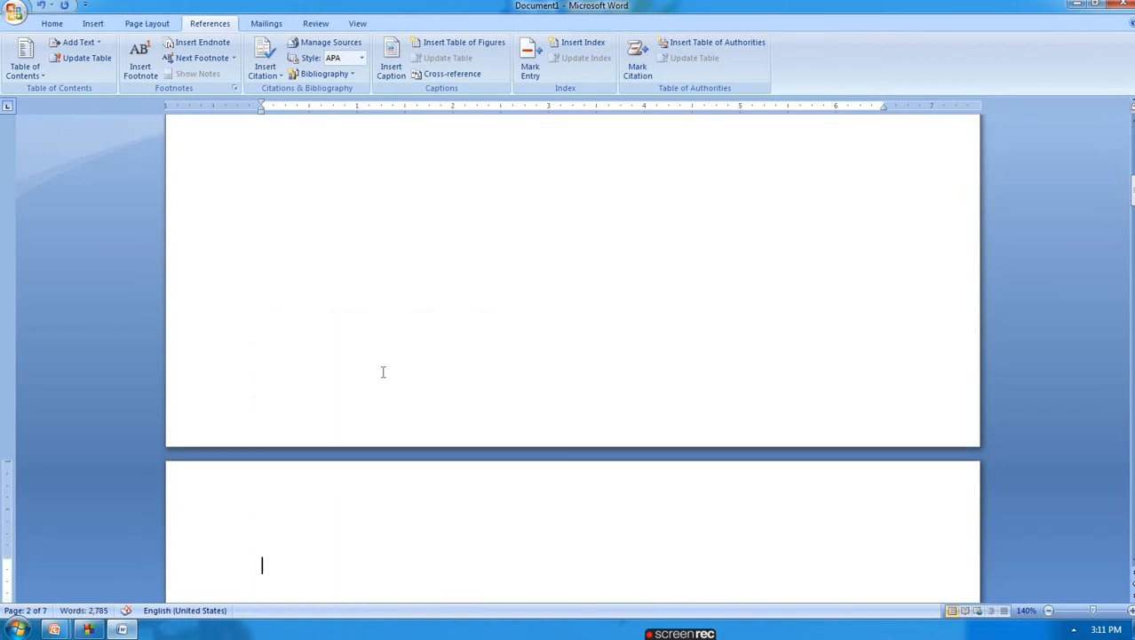
- Remove the blank line above the "Chapter1(Microsoft word)" heading while keeping its heading formatting
scroll(383, 371, down, 2)
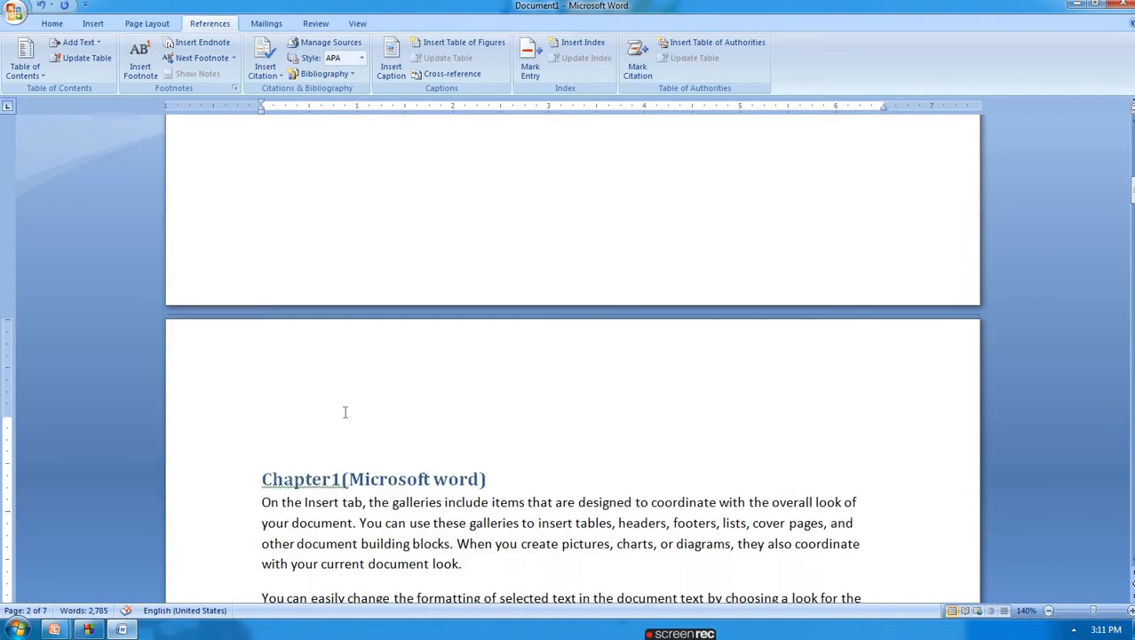
click(259, 480)
key(BackSpace)
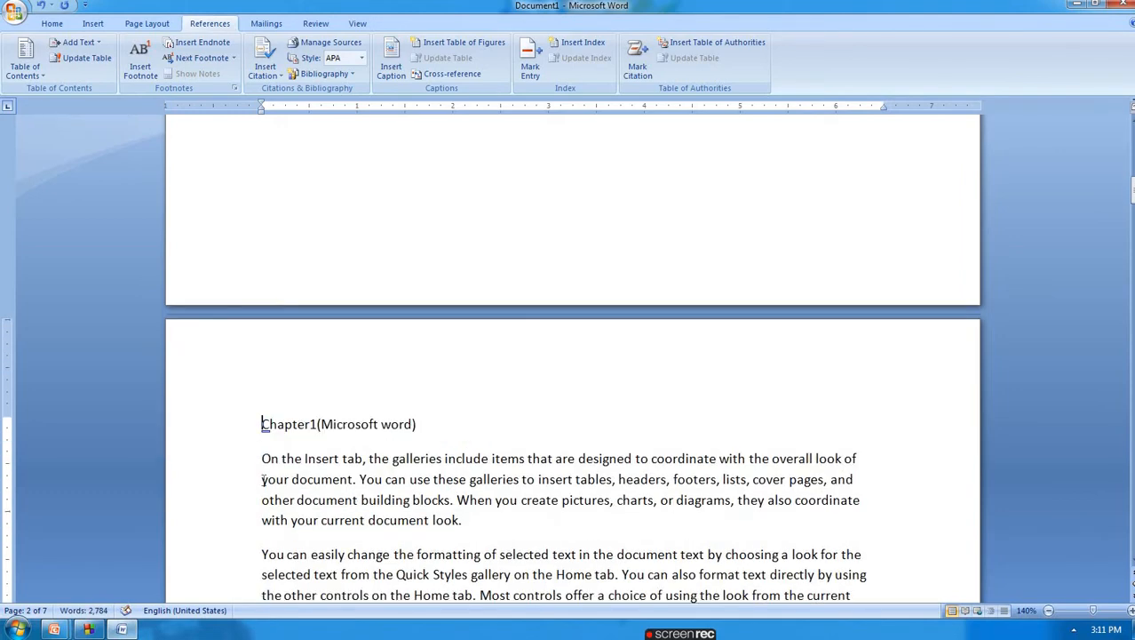
key(ctrl+z)
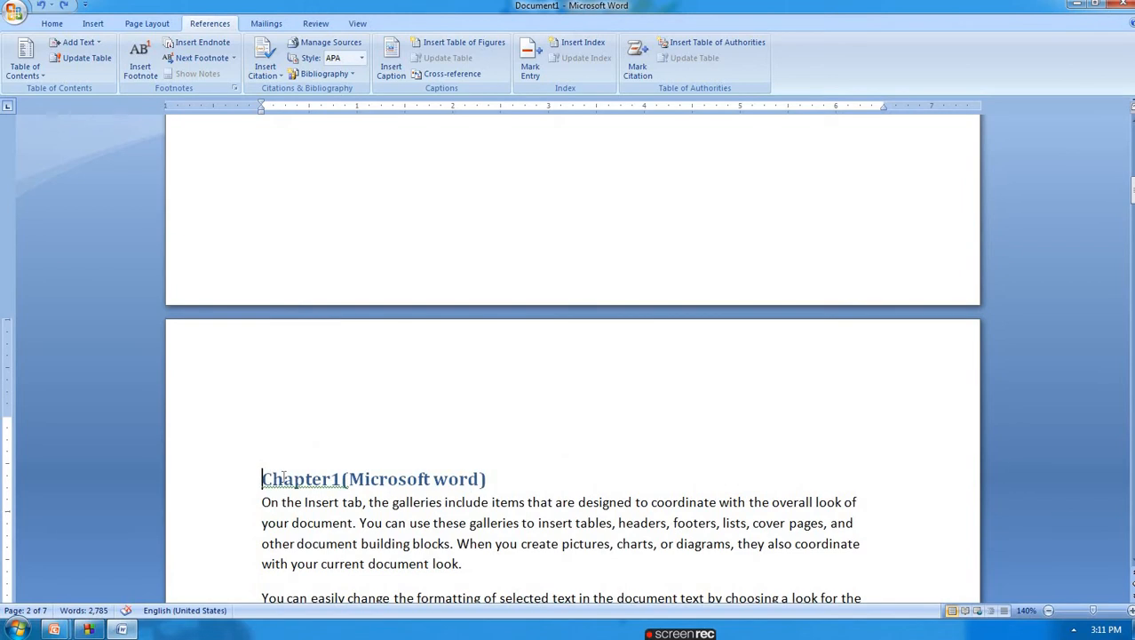
key(Delete)
- Add the title "INDEX" in uppercase at the start of the empty first page and centre it
scroll(343, 399, up, 10)
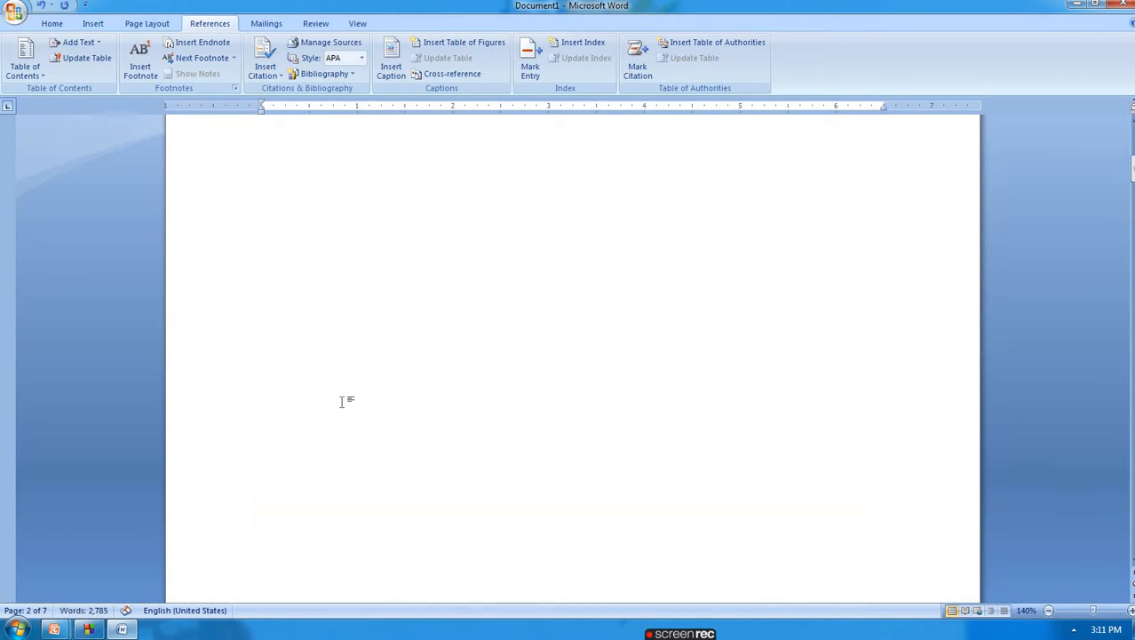
click(508, 236)
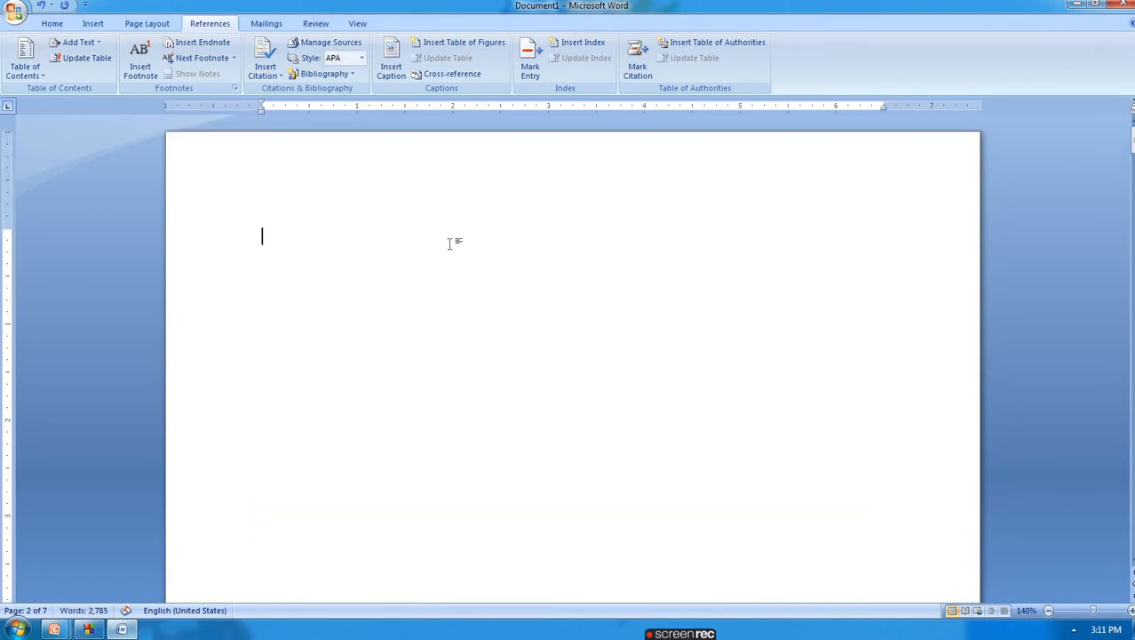
text(Index)
key(shift+Home)
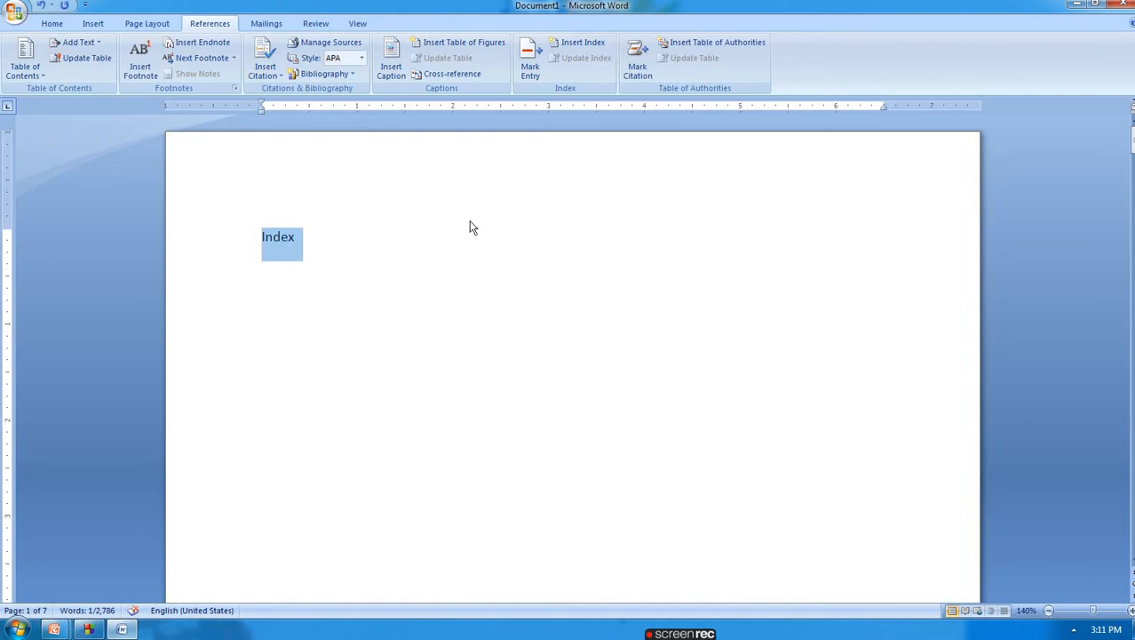
key(shift+F3)
key(ctrl+e)
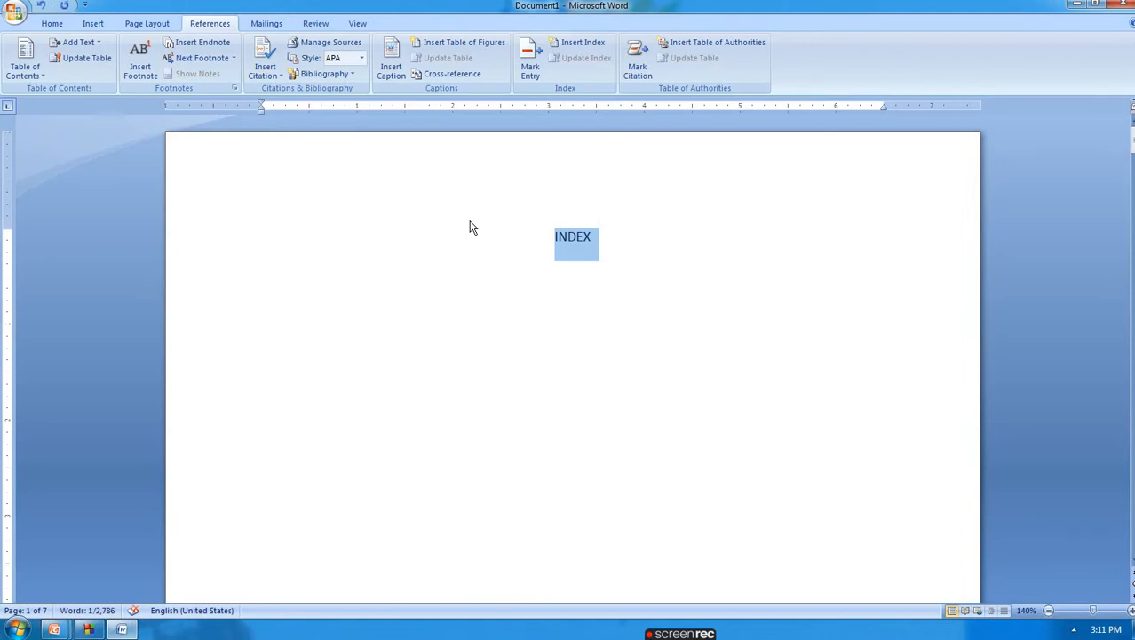
- Double-underline the "INDEX" title and enlarge its font by several sizes
key(ctrl+u)
key(ctrl+shift+period)
key(ctrl+shift+period)
key(ctrl+shift+period)
key(ctrl+shift+period)
key(ctrl+shift+period)
key(ctrl+shift+period)
key(ctrl+shift+period)
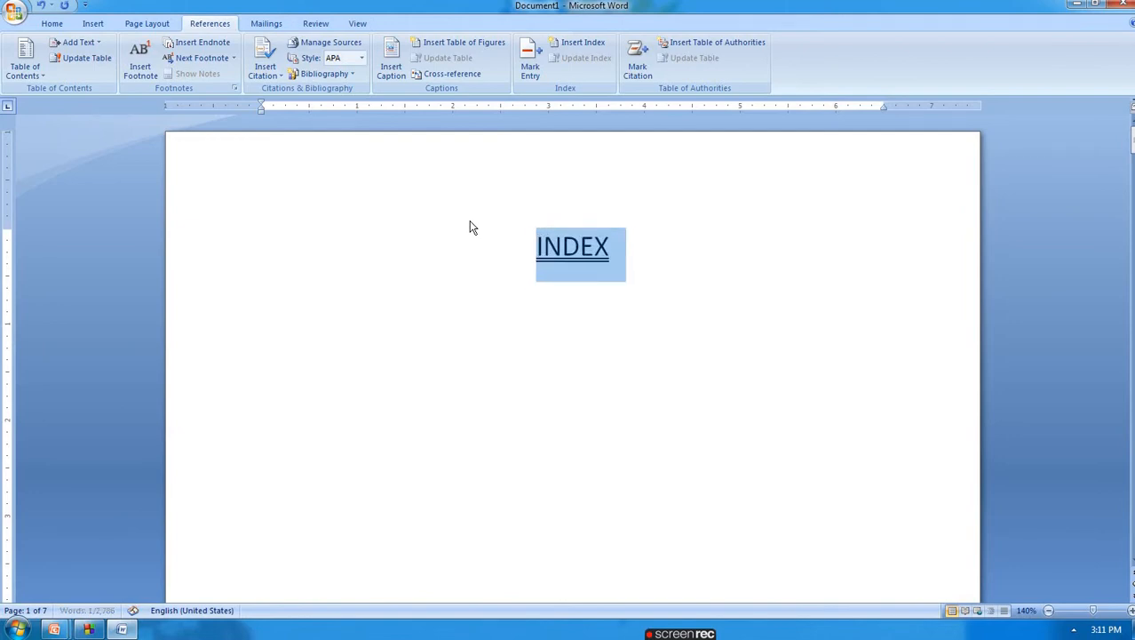
key(ctrl+shift+period)
key(ctrl+shift+period)
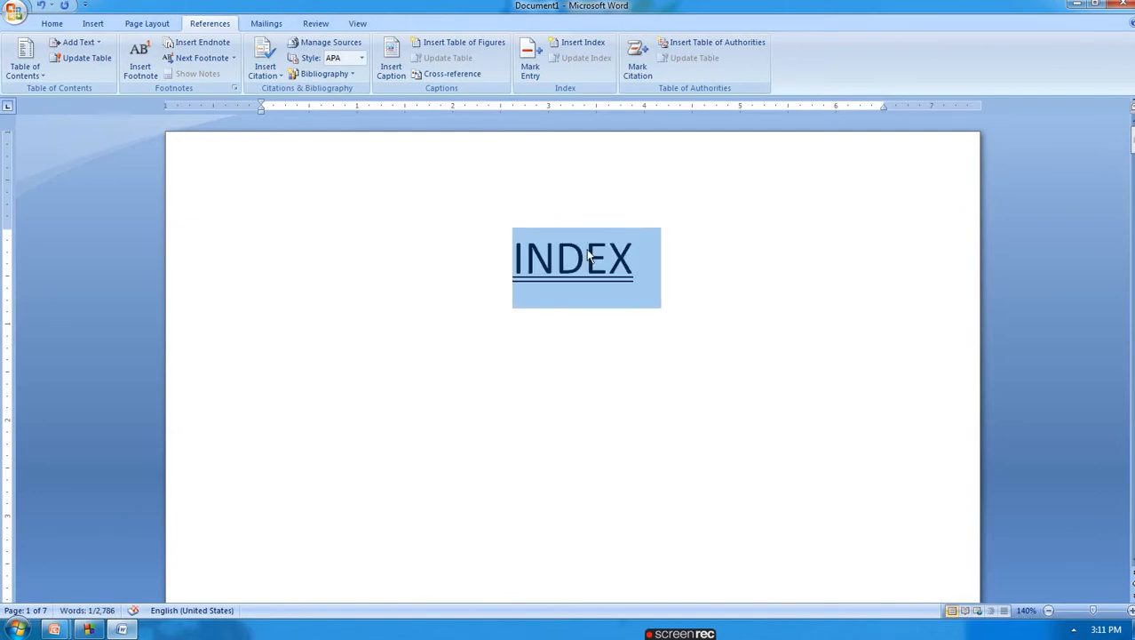
- Insert the built-in Automatic Table 2 table of contents on a new left-aligned line below the "INDEX" title
key(End)
key(Return)
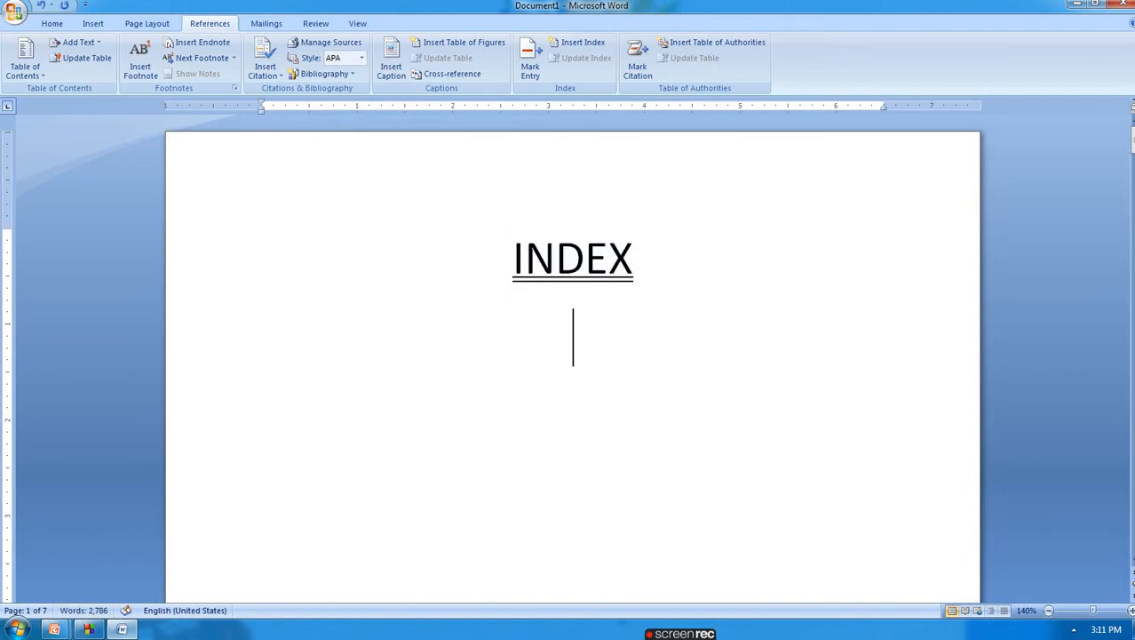
key(ctrl+l)
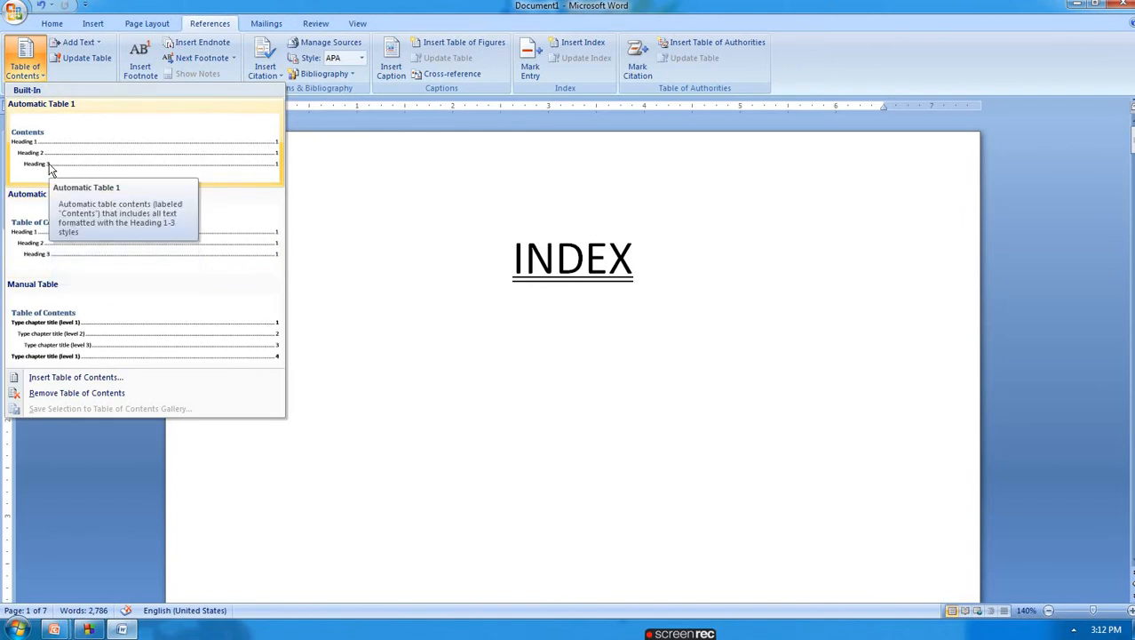
click(41, 228)
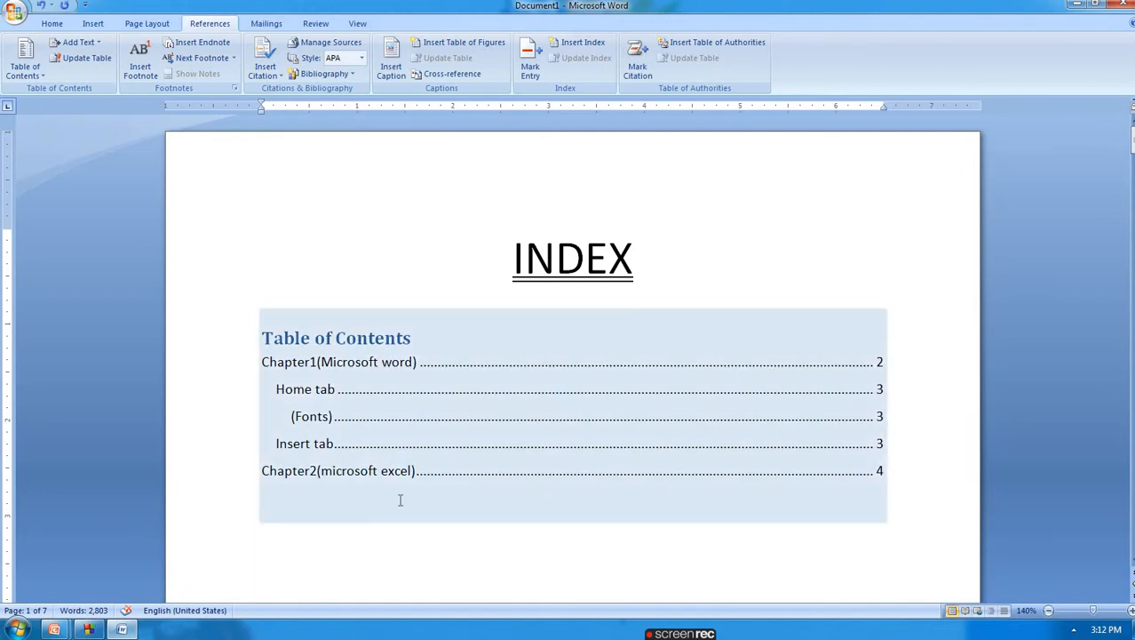
- Add the line "Chapter3(Microsoft powerpoint)" above the first paragraph of page 5, after a blank line, and mark it as a Level 1 heading
scroll(399, 499, down, 3)
scroll(400, 500, down, 15)
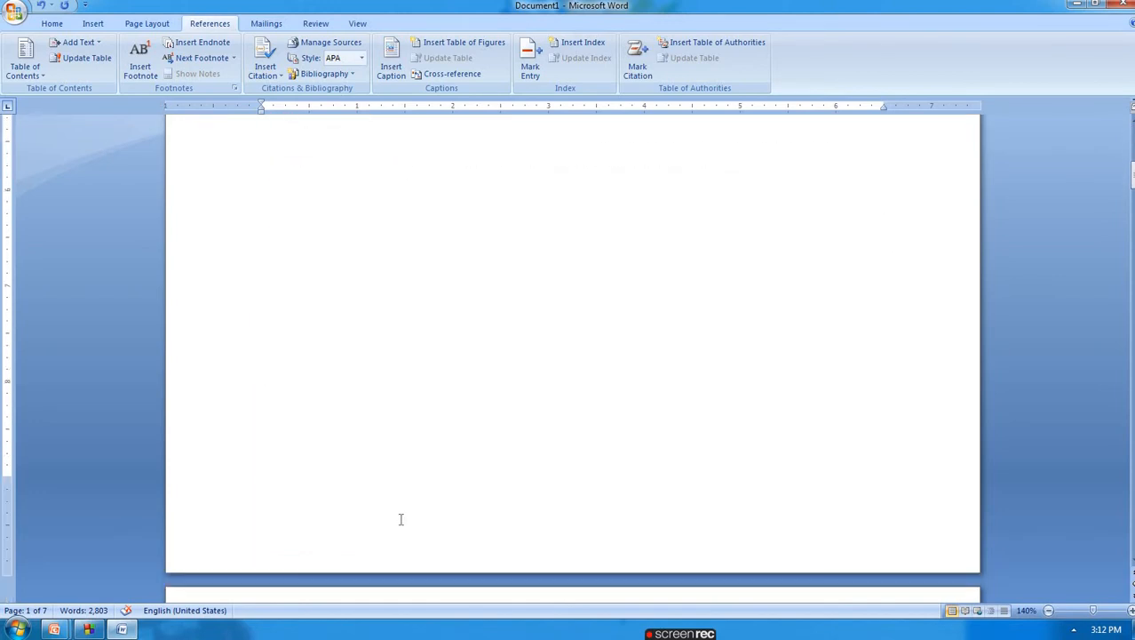
scroll(400, 520, down, 20)
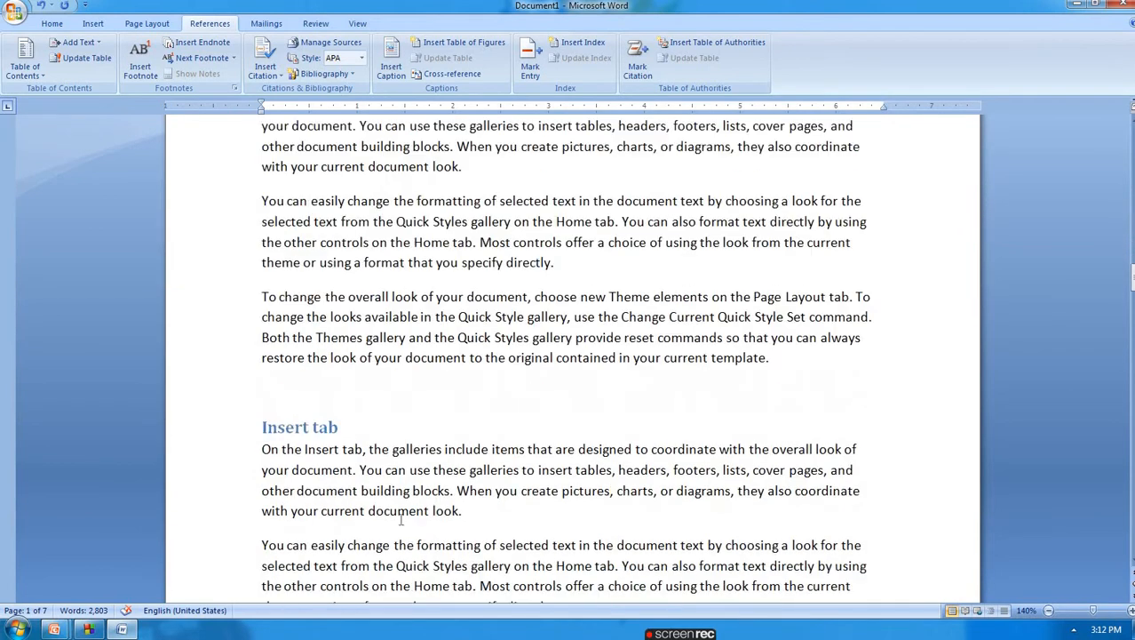
scroll(400, 520, down, 20)
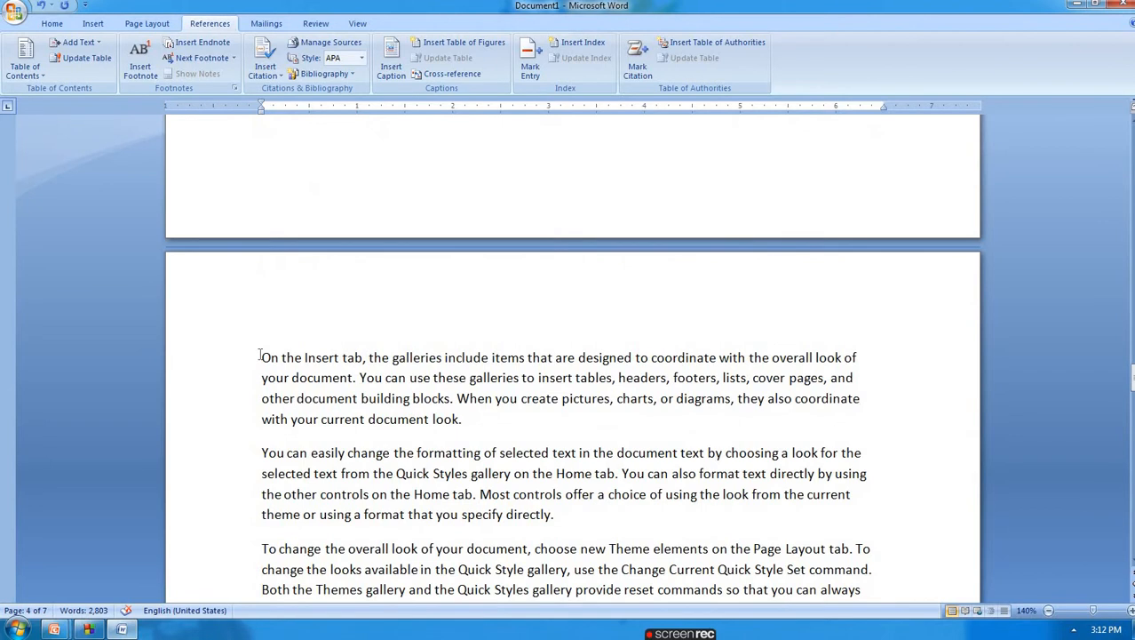
click(261, 357)
key(Return)
key(Return)
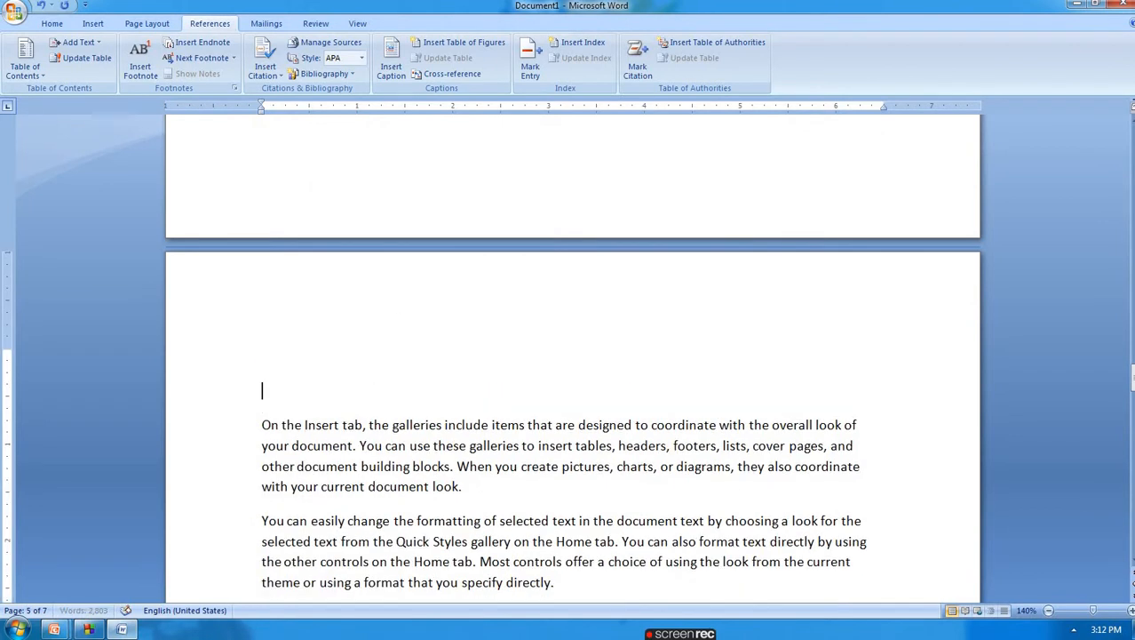
text(chapter)
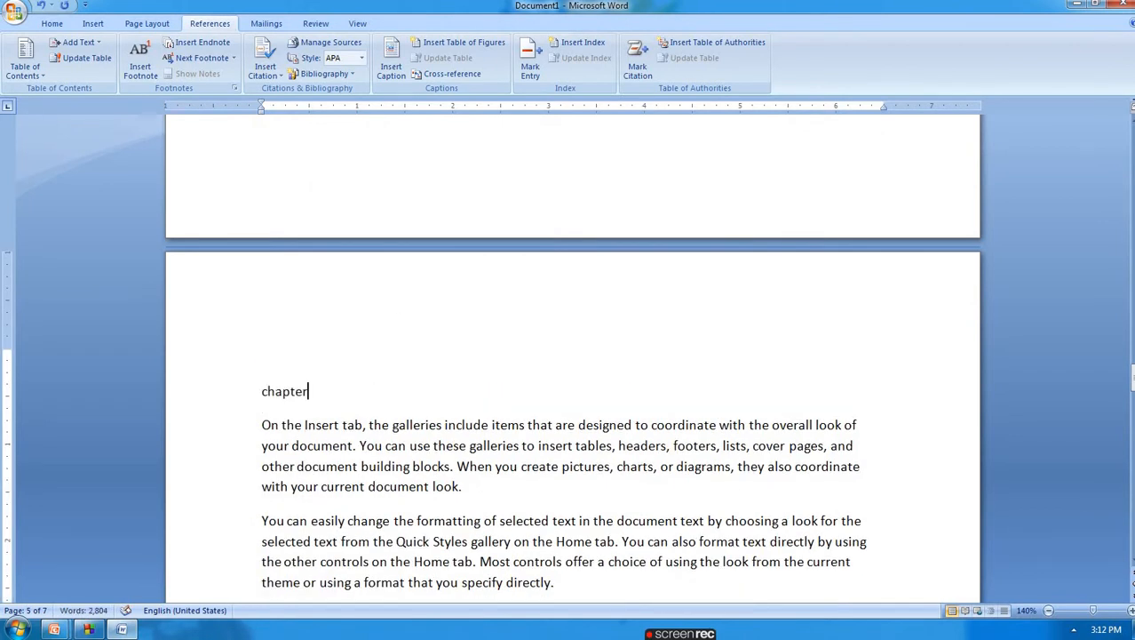
text(3(mic)
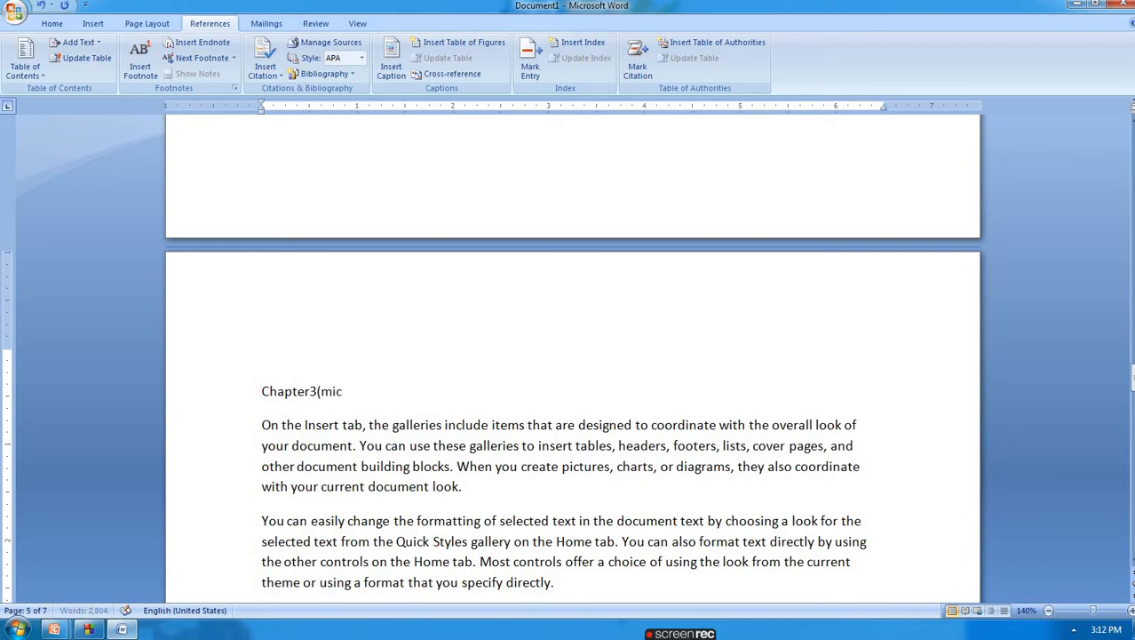
text(rosoft power)
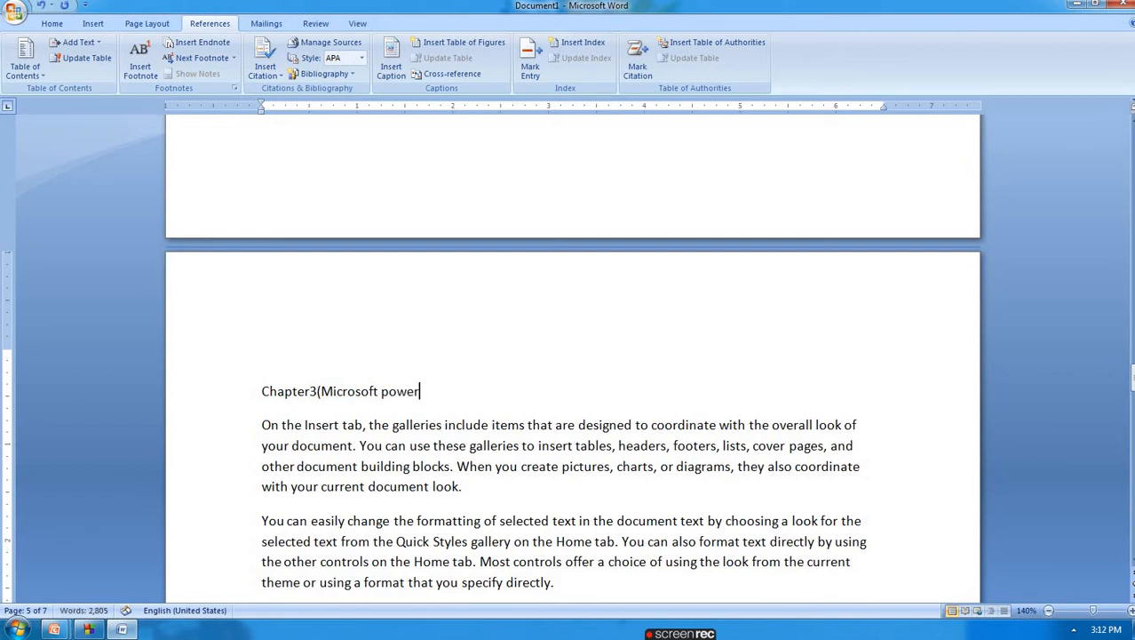
text(poi)
text(nt)
text(0)
key(BackSpace)
key(BackSpace)
text(t))
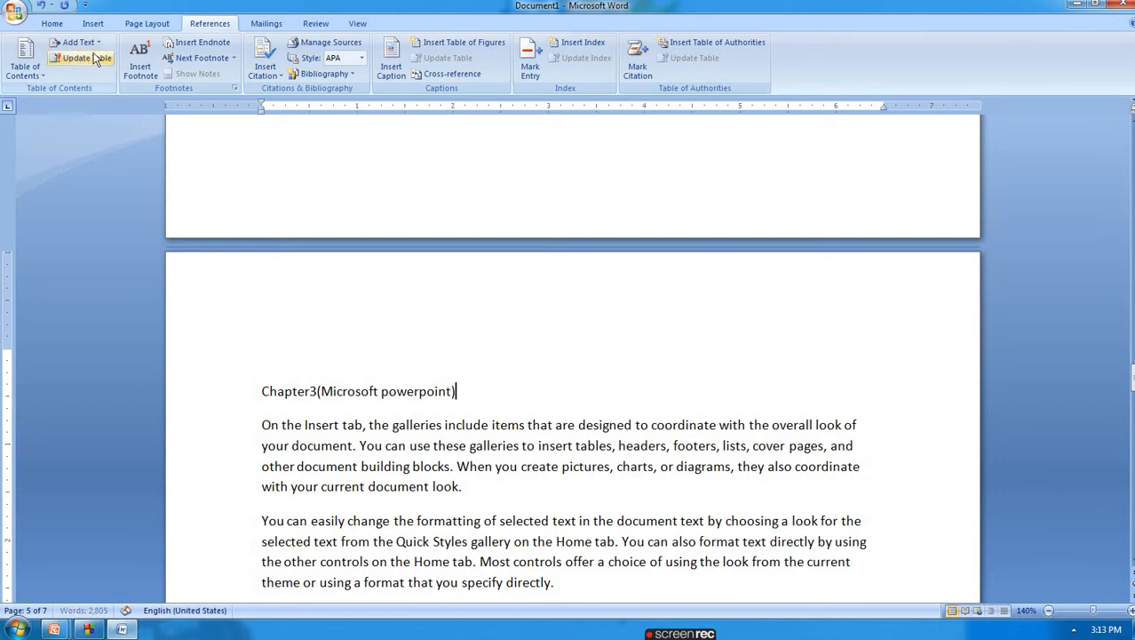
click(76, 42)
click(125, 82)
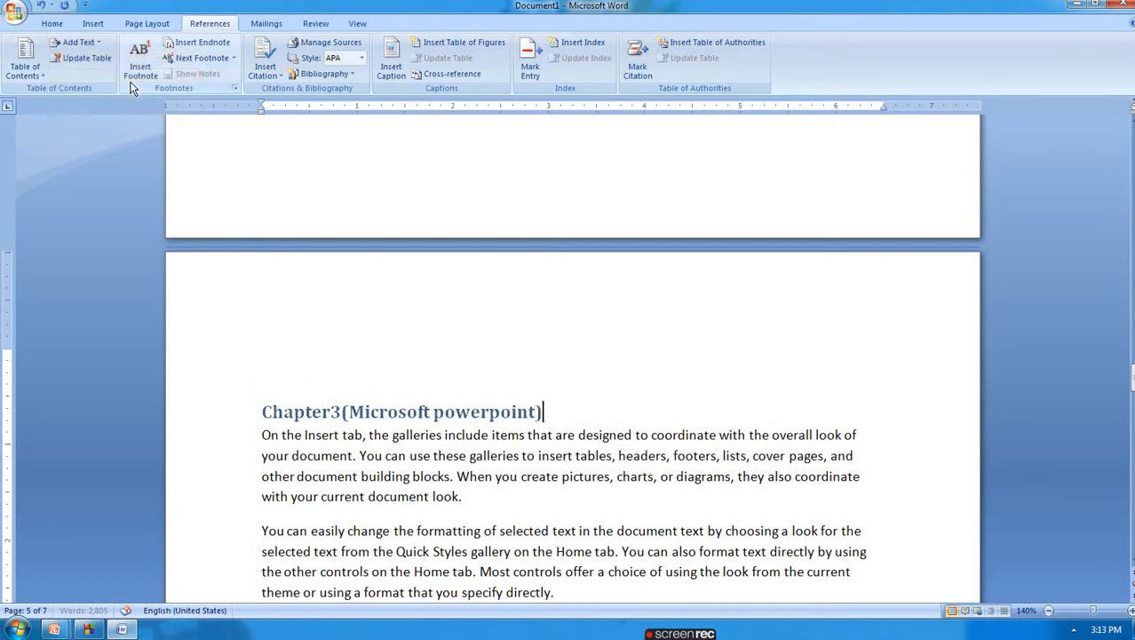
- Update the entire table of contents on the INDEX page, including entries and page numbers
scroll(201, 218, up, 10)
scroll(201, 213, up, 10)
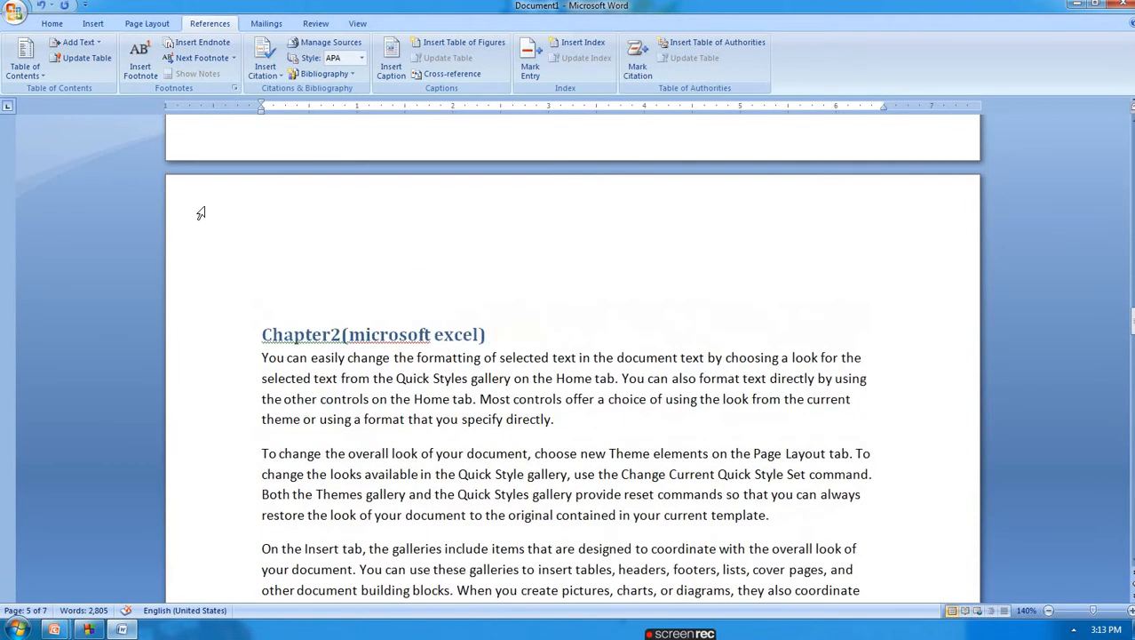
click(388, 411)
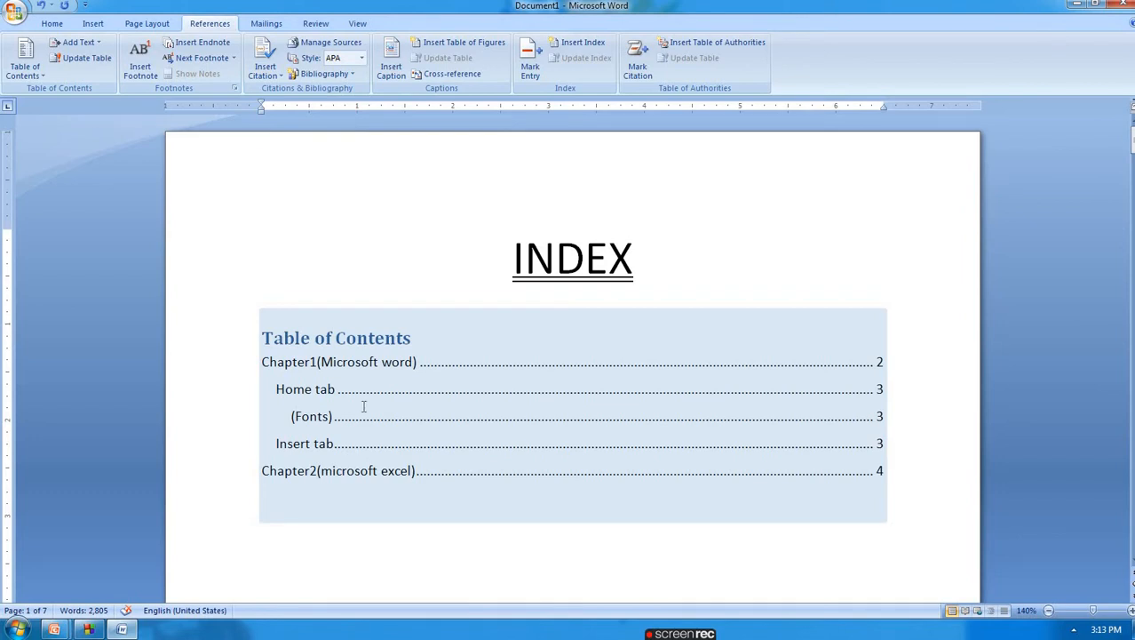
click(444, 378)
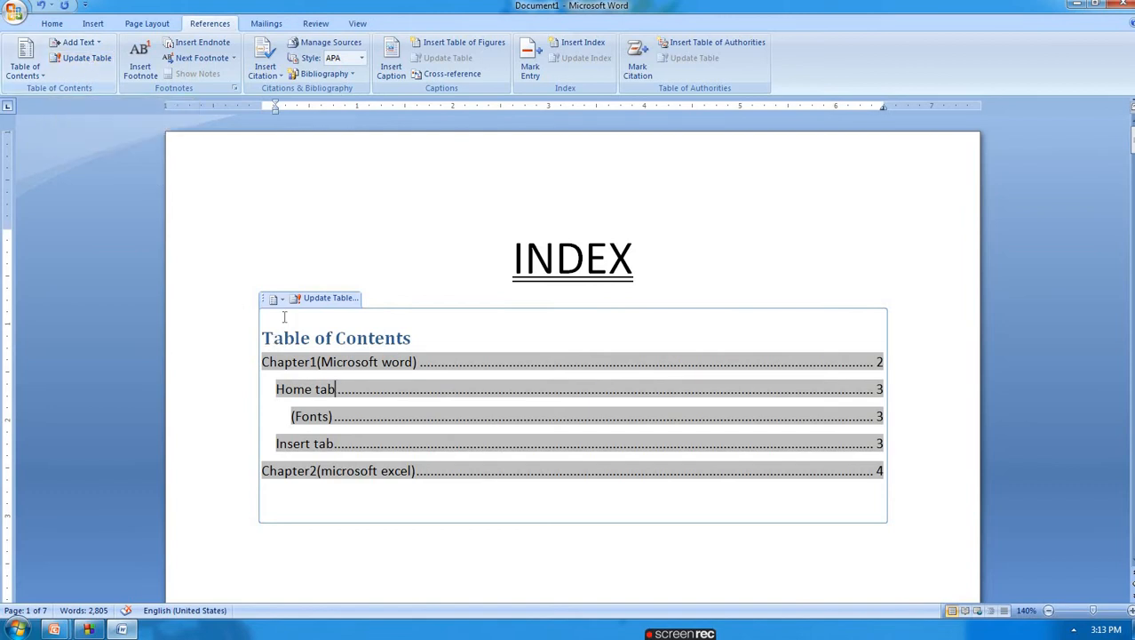
click(107, 59)
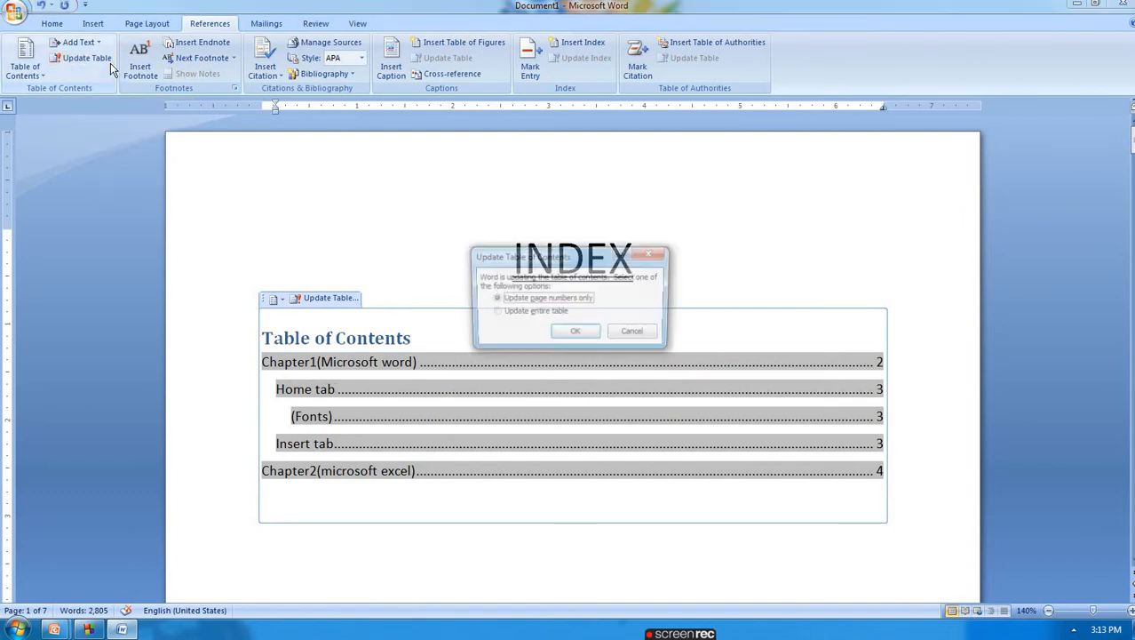
click(531, 314)
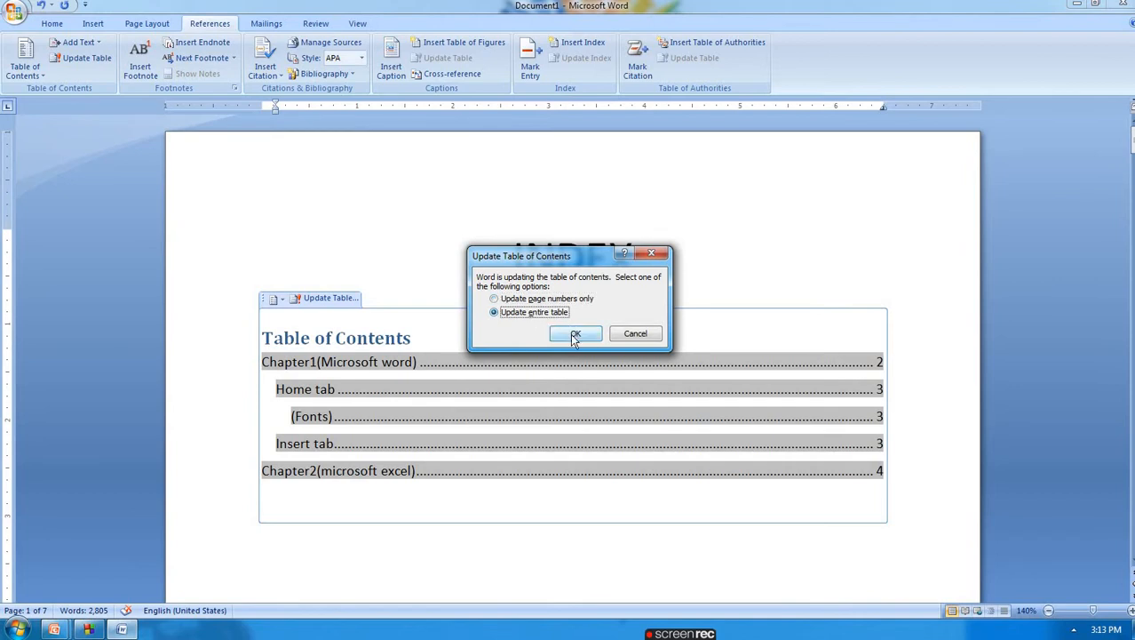
click(576, 334)
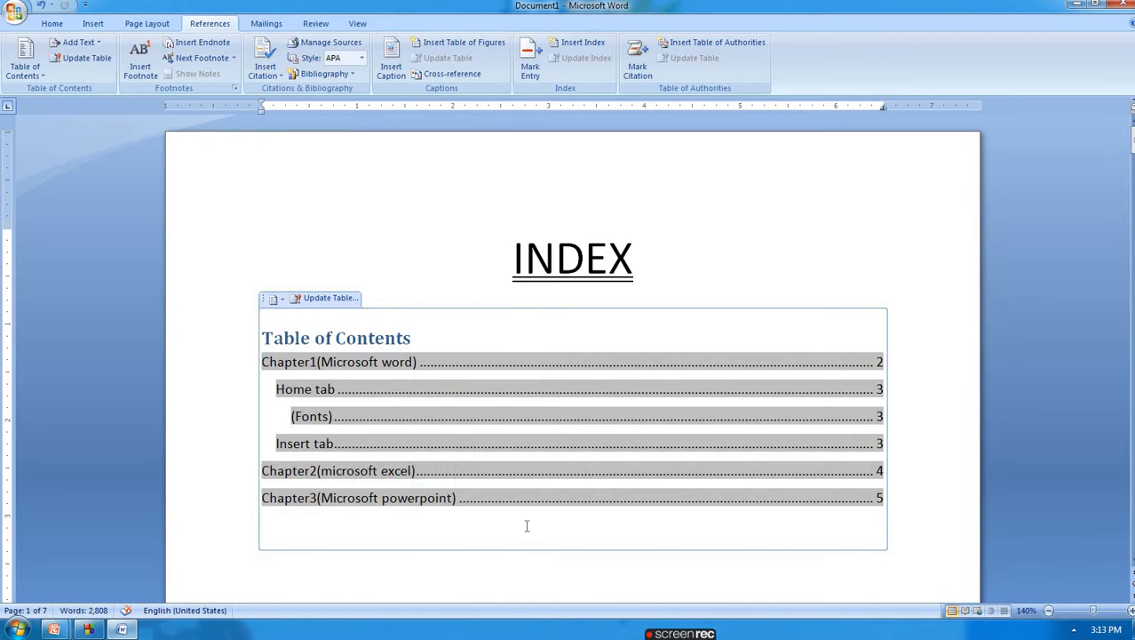
click(731, 539)
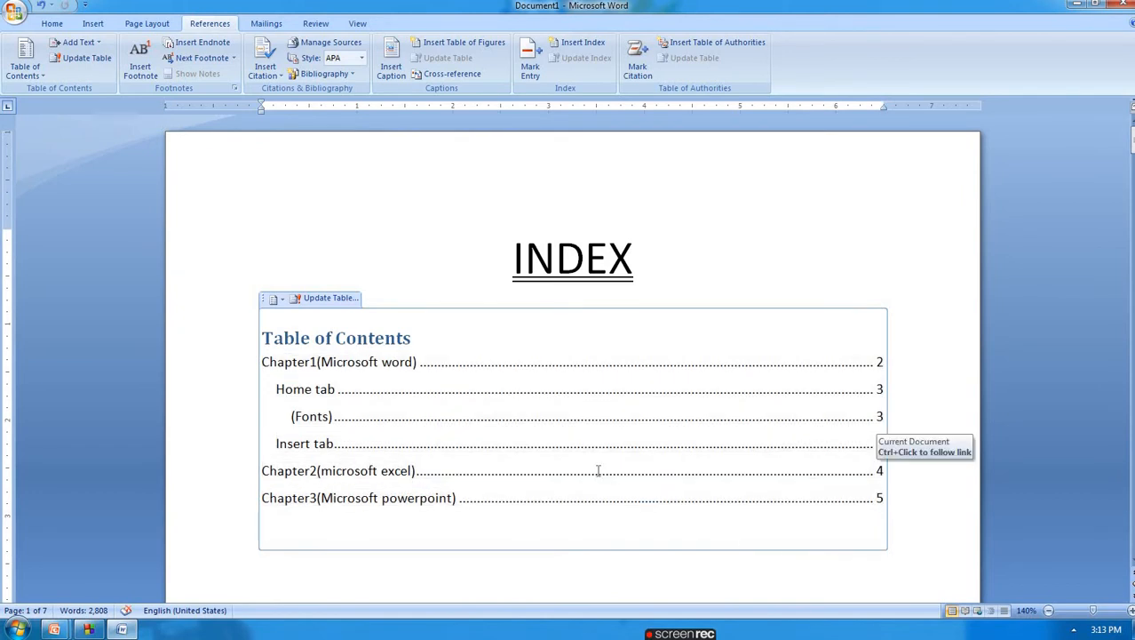
scroll(620, 471, down, 1)
click(951, 466)
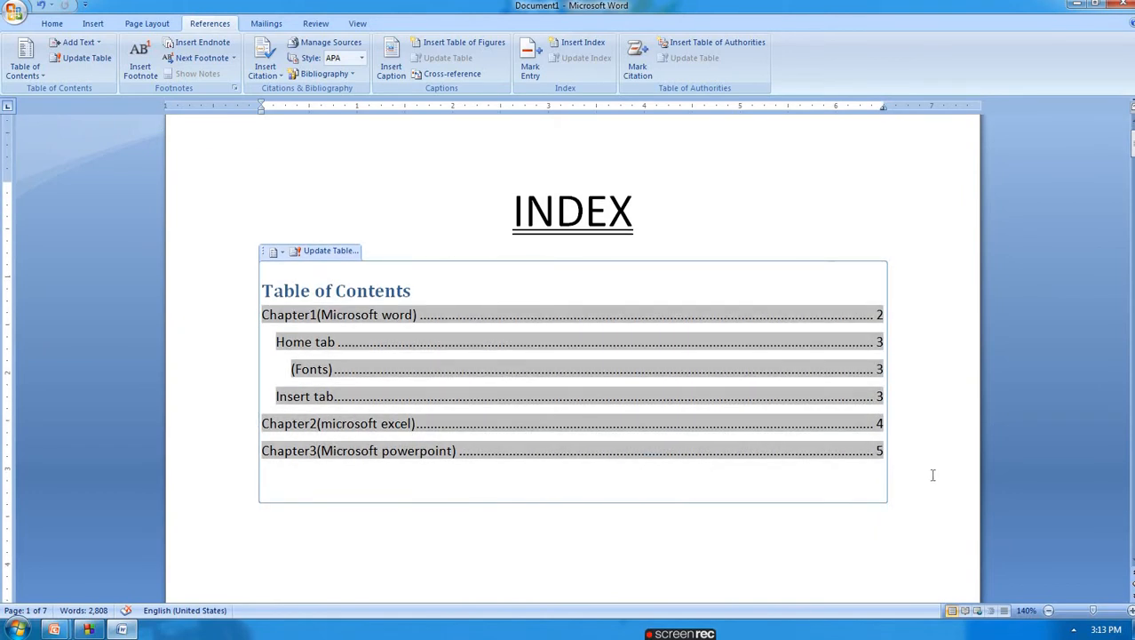
click(931, 475)
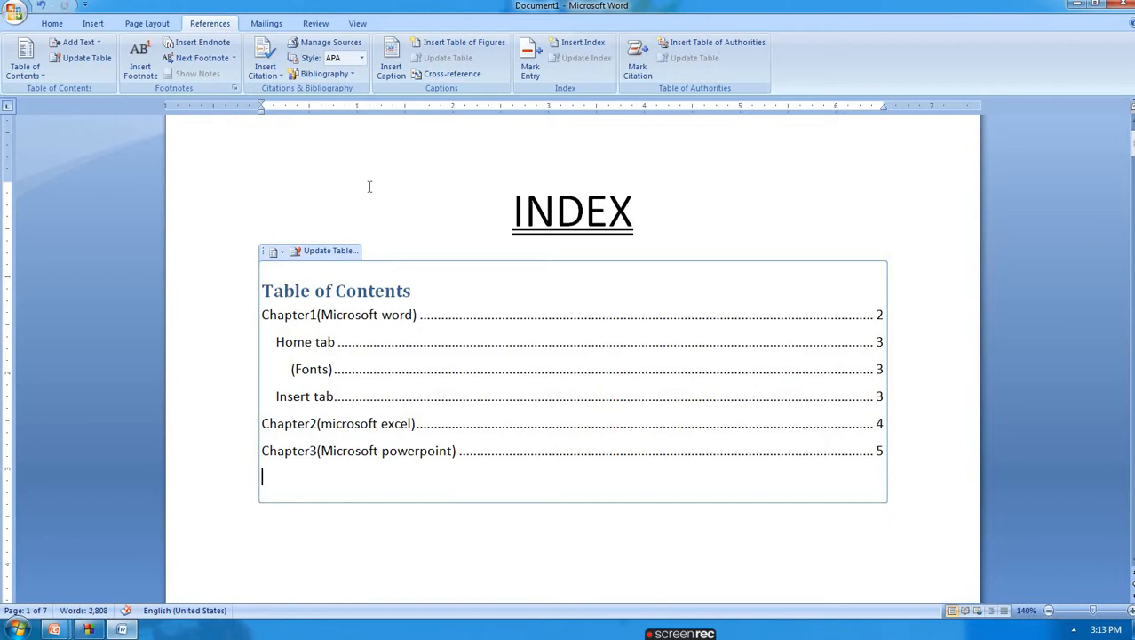
- Replace the whole document content with sample text generated by =rand(35)
key(ctrl+a)
key(Delete)
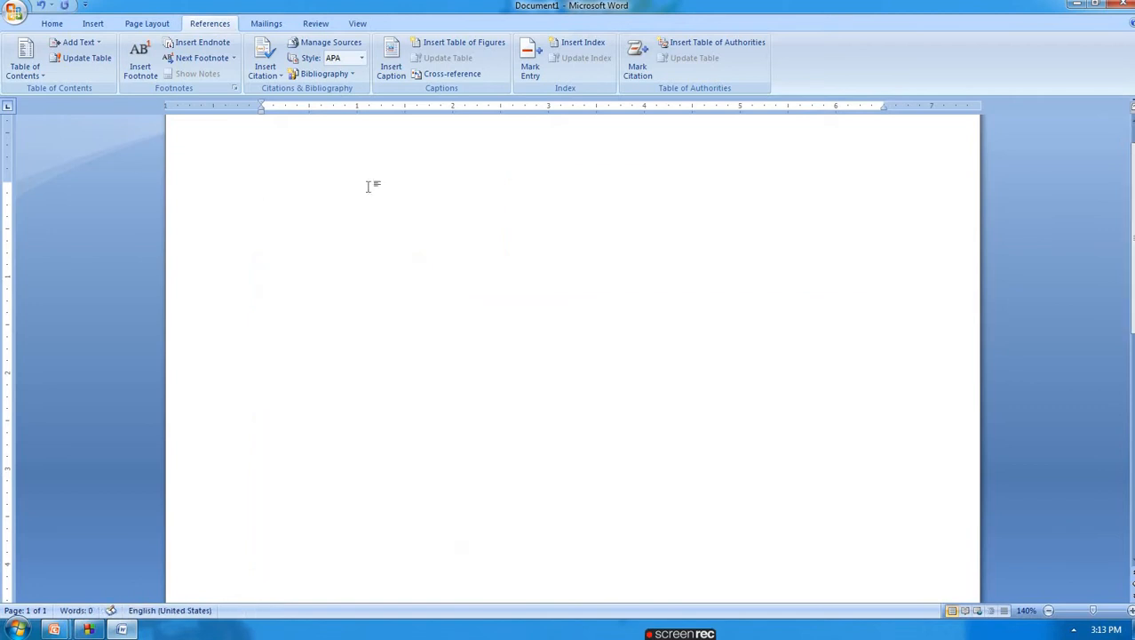
text(=rand(35))
key(Return)
ctrl+scroll(363, 222, down, 9)
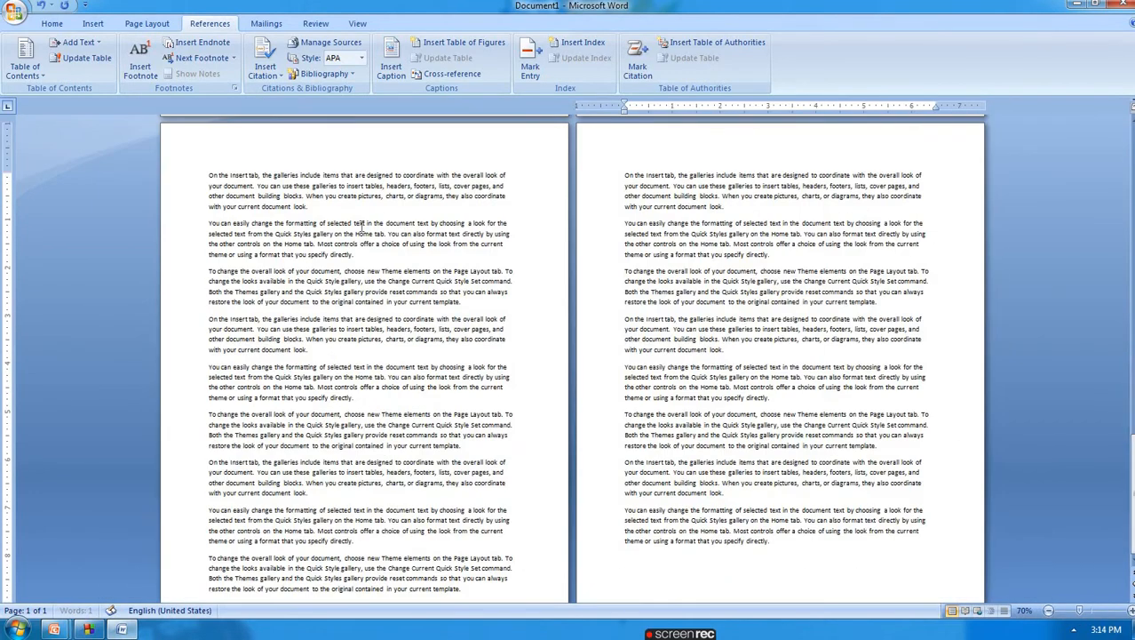
ctrl+scroll(362, 226, down, 2)
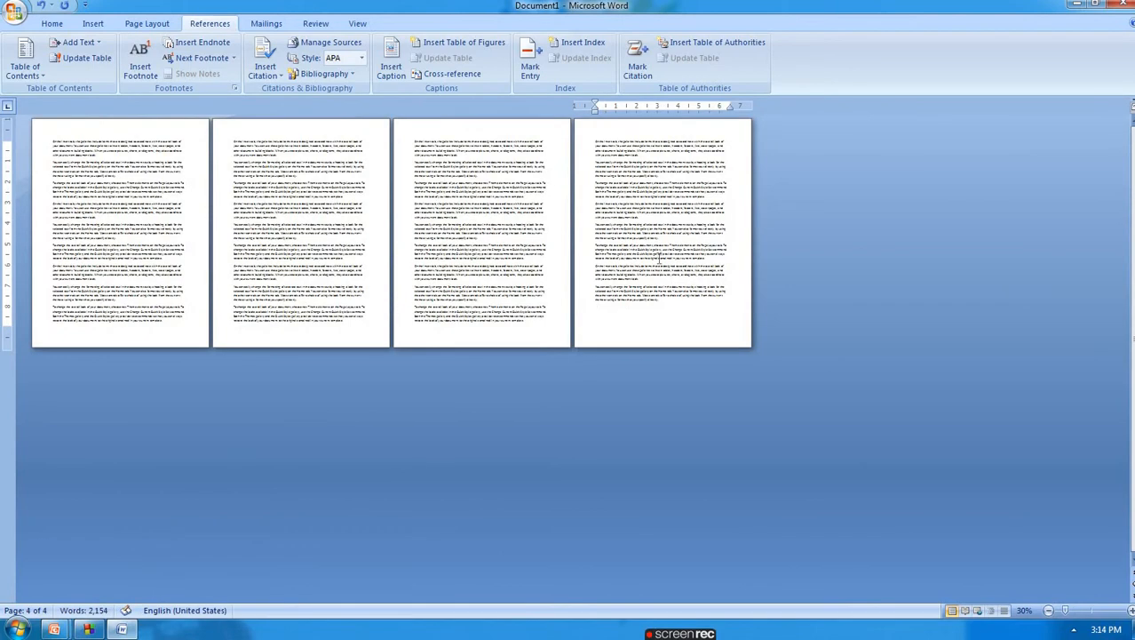
ctrl+scroll(215, 226, up, 13)
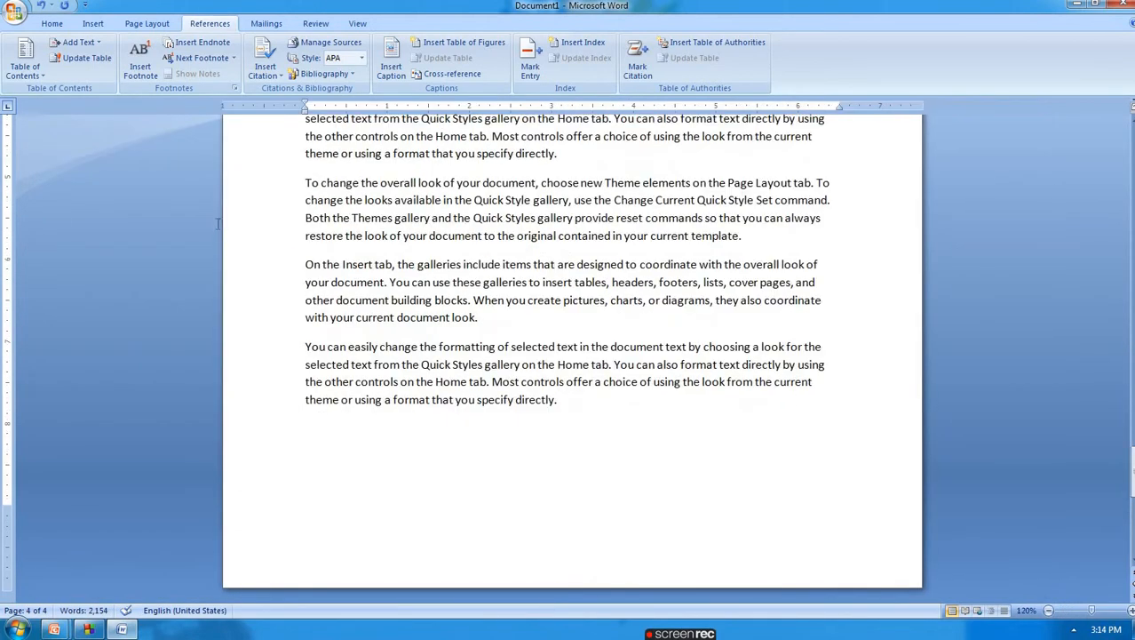
- Insert a footnote reading "albums" for the word "galleries" in the first line of page 1
scroll(218, 224, up, 10)
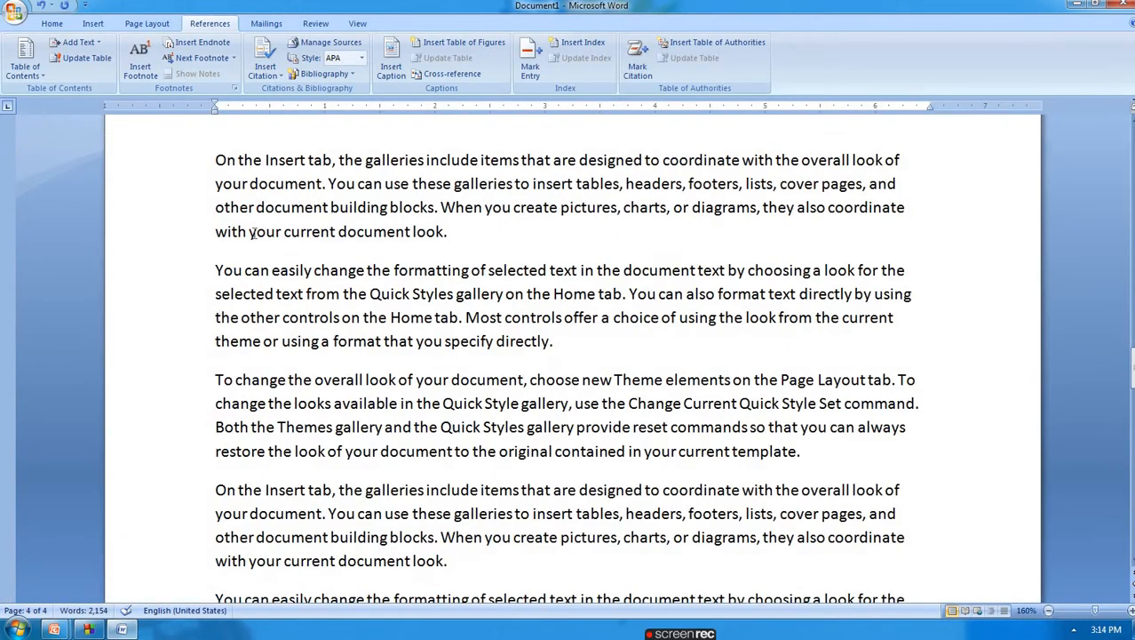
key(ctrl+Home)
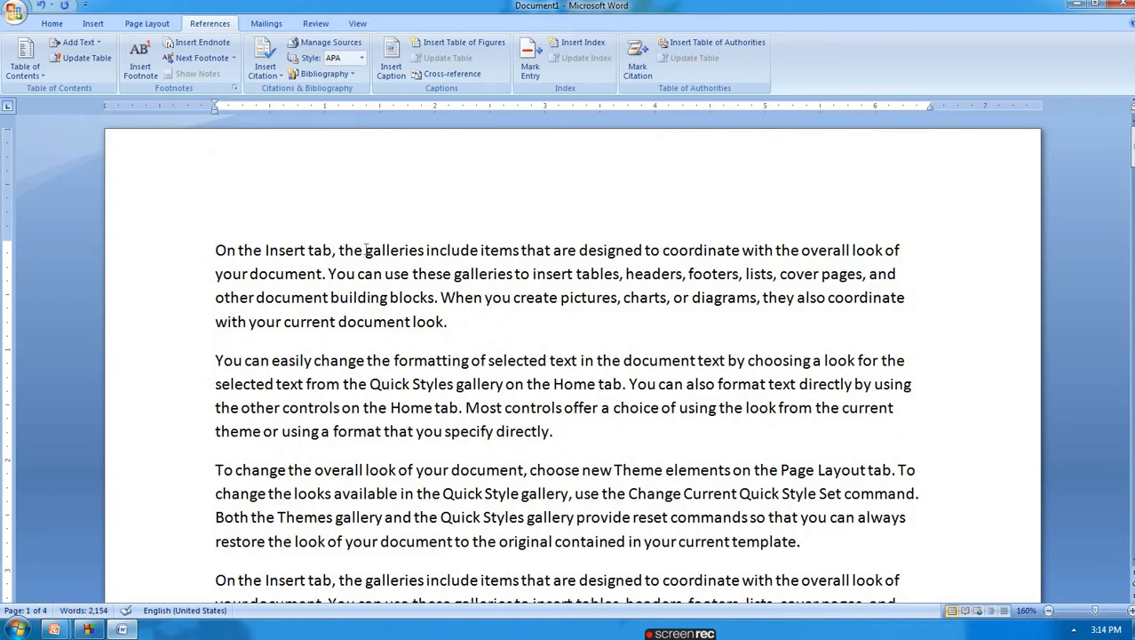
drag(365, 250, 428, 253)
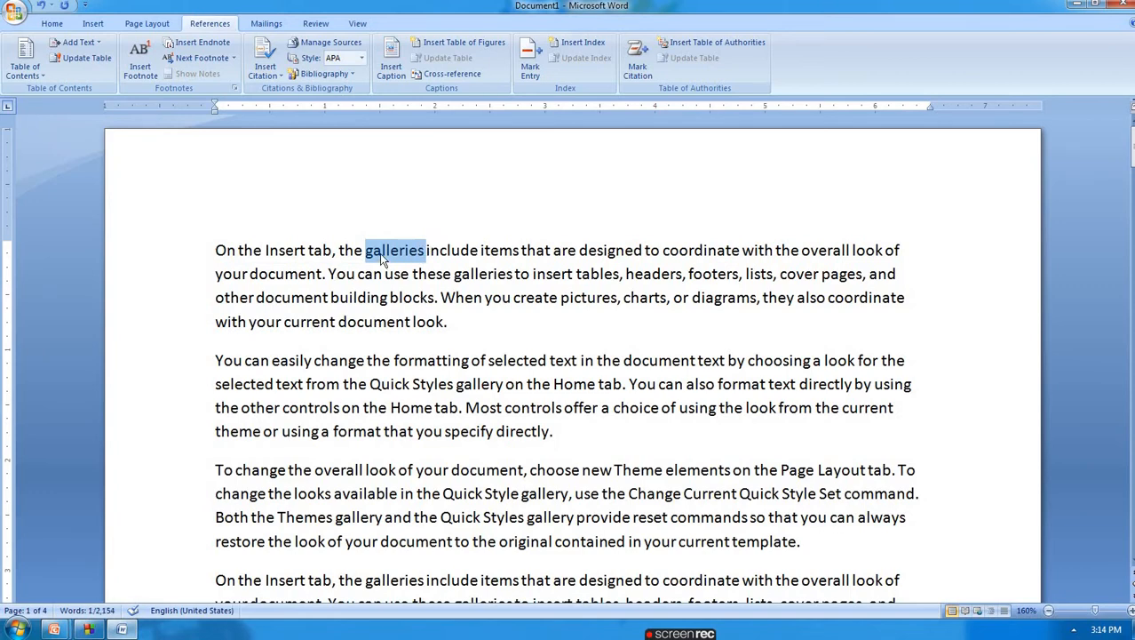
scroll(380, 262, down, 5)
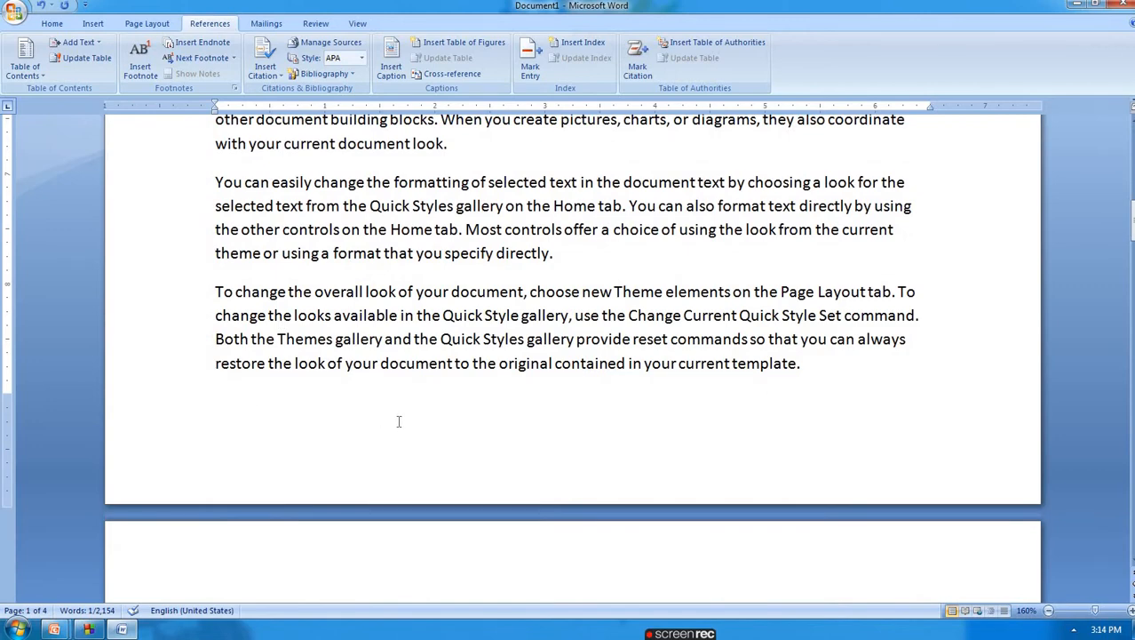
scroll(399, 422, down, 5)
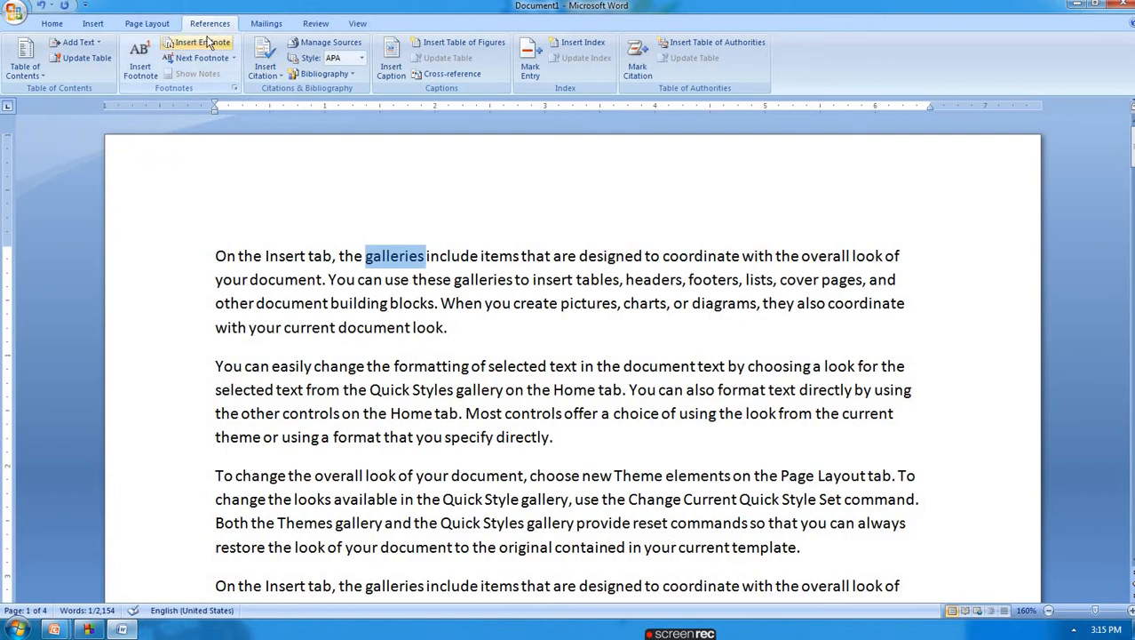
click(422, 260)
double_click(390, 255)
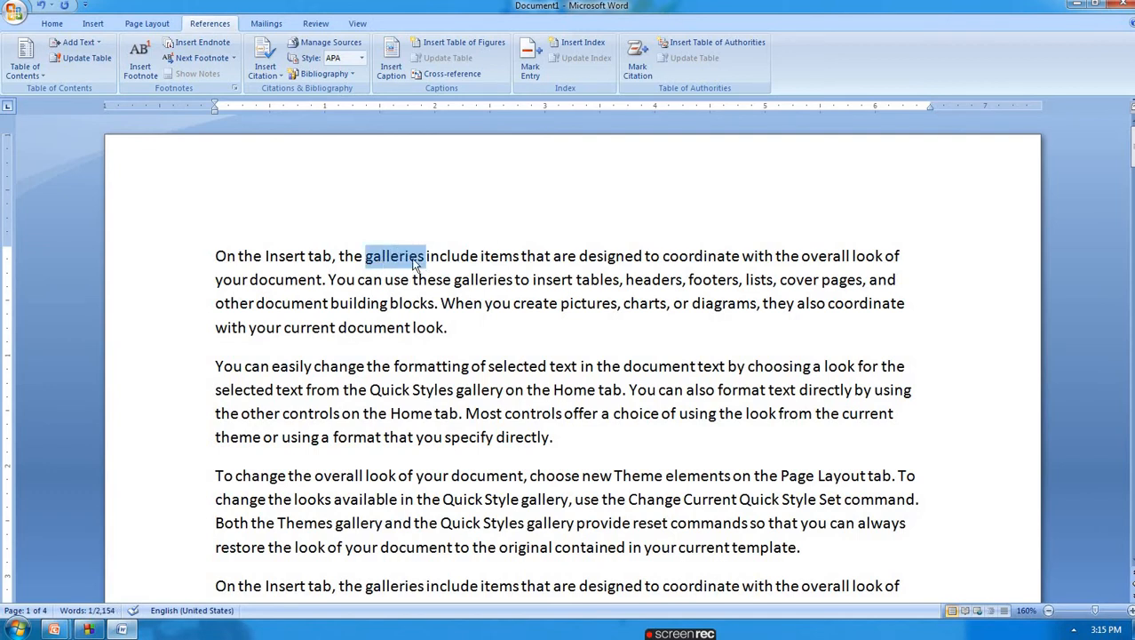
click(140, 70)
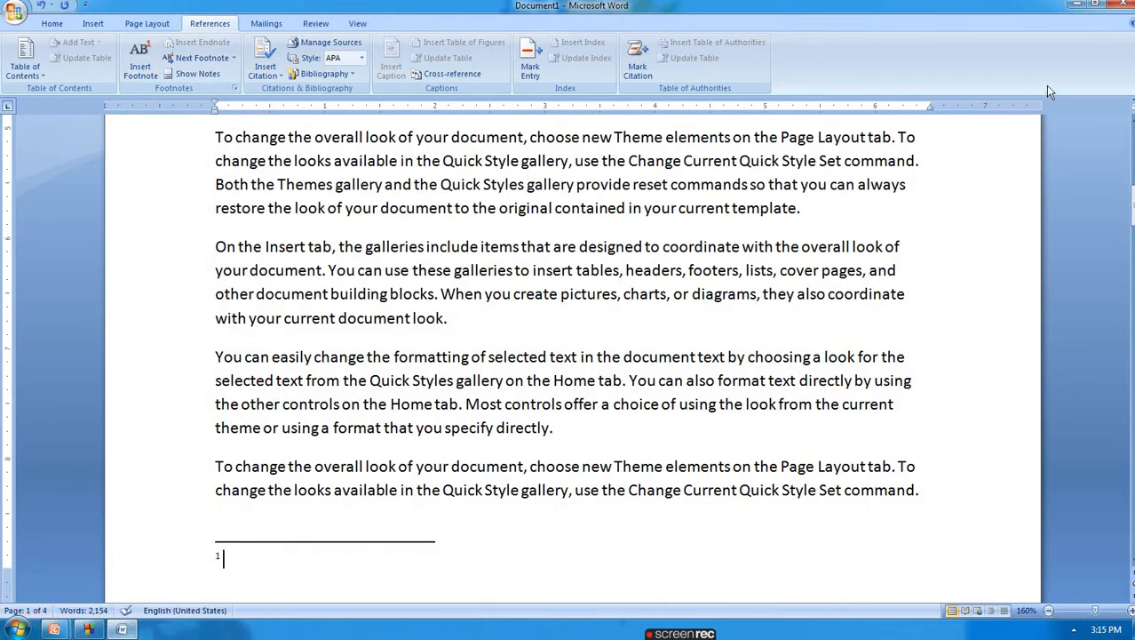
text(albums)
- Insert a footnote reading "Text editting" for the word "formatting" in the second-to-last paragraph of page 1
double_click(419, 355)
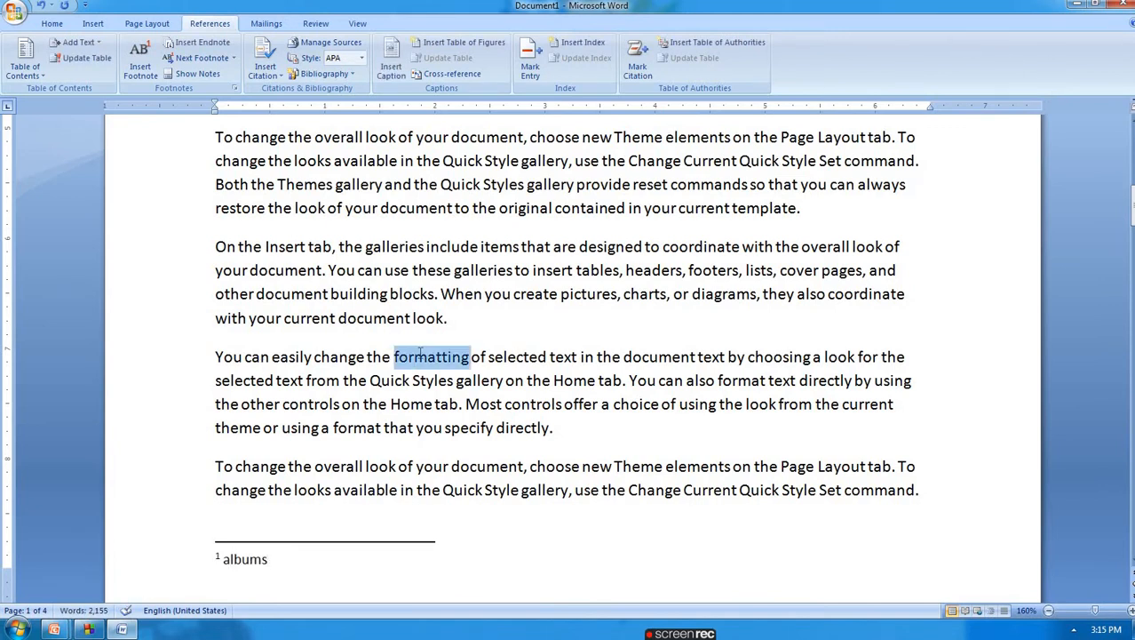
click(142, 74)
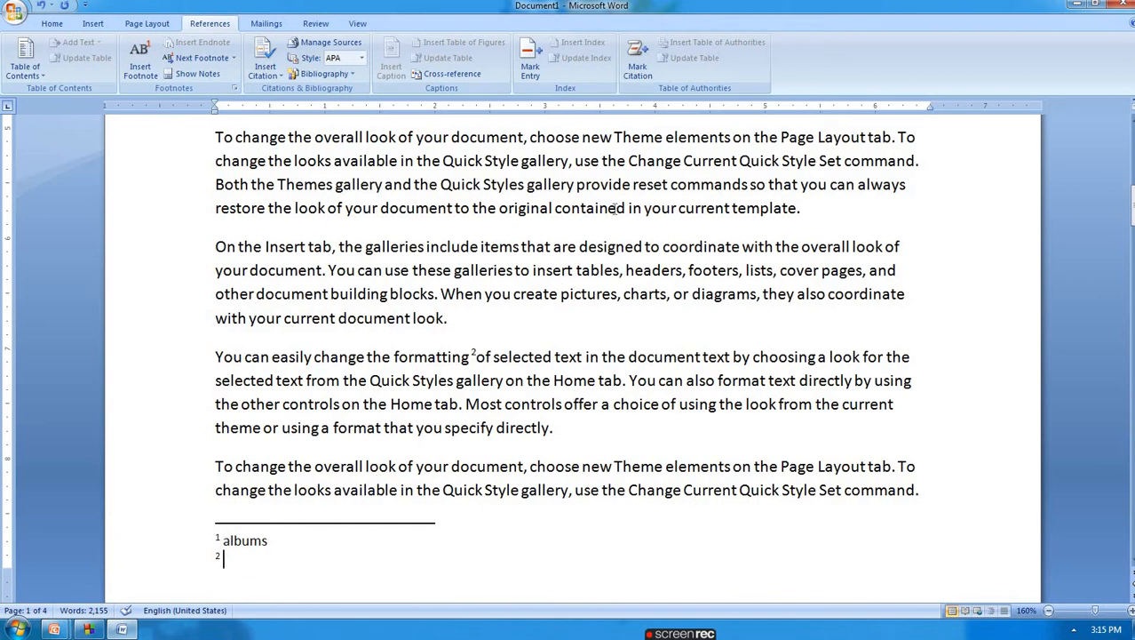
text(text)
text( eddtt)
key(BackSpace)
key(BackSpace)
key(BackSpace)
text(itting)
- Insert a footnote reading "Contain in" for the word "include" in the second paragraph of page 2
scroll(464, 348, down, 3)
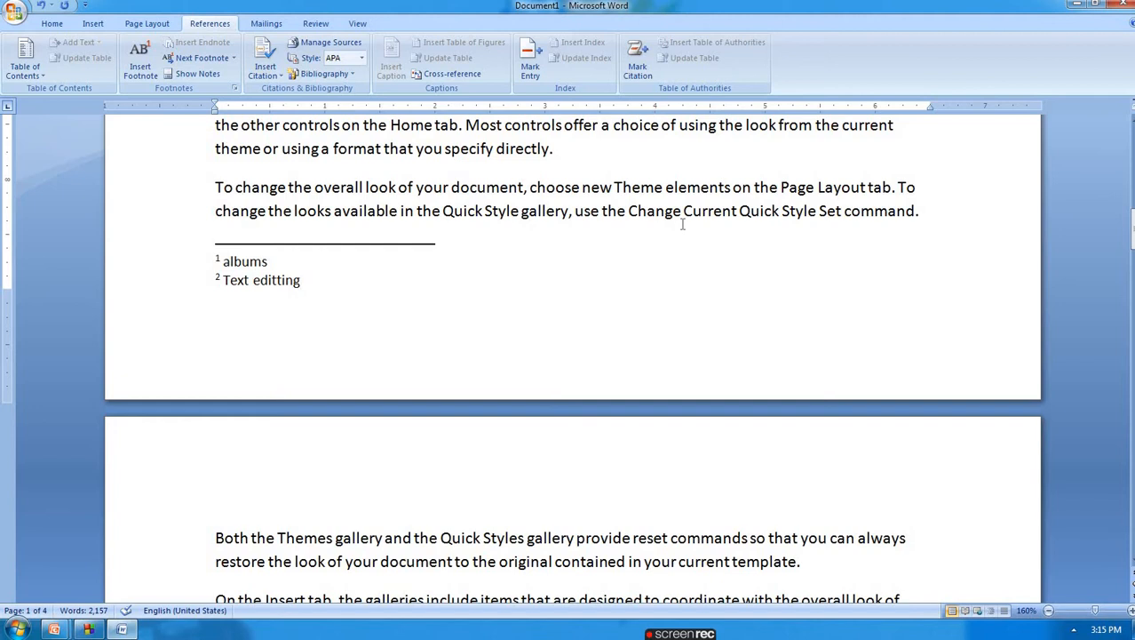
scroll(542, 284, down, 2)
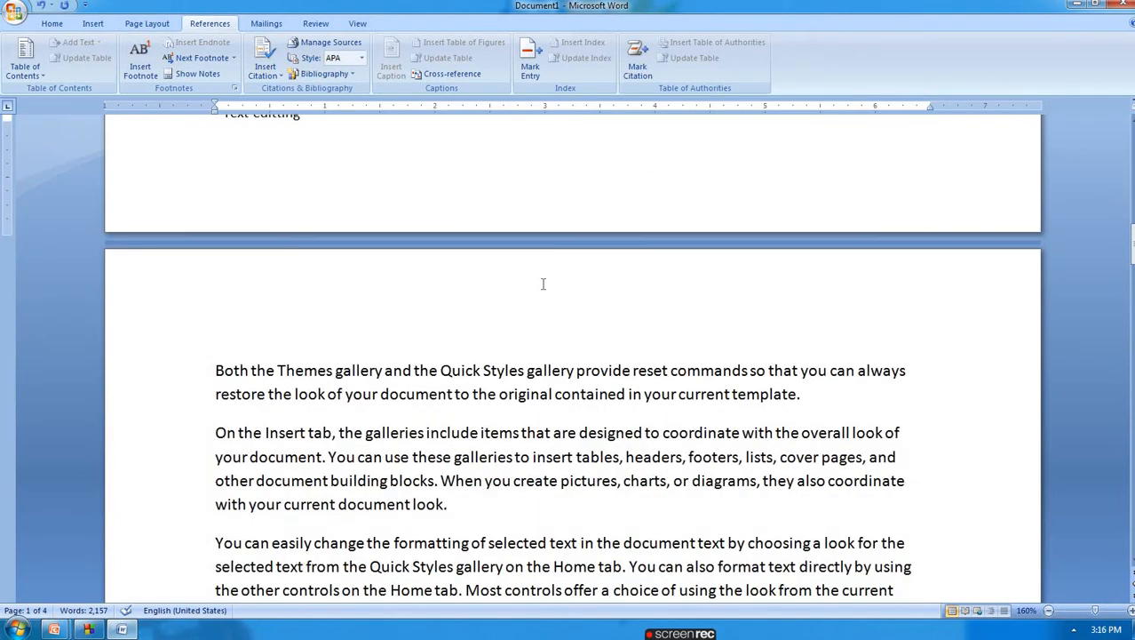
scroll(543, 283, down, 2)
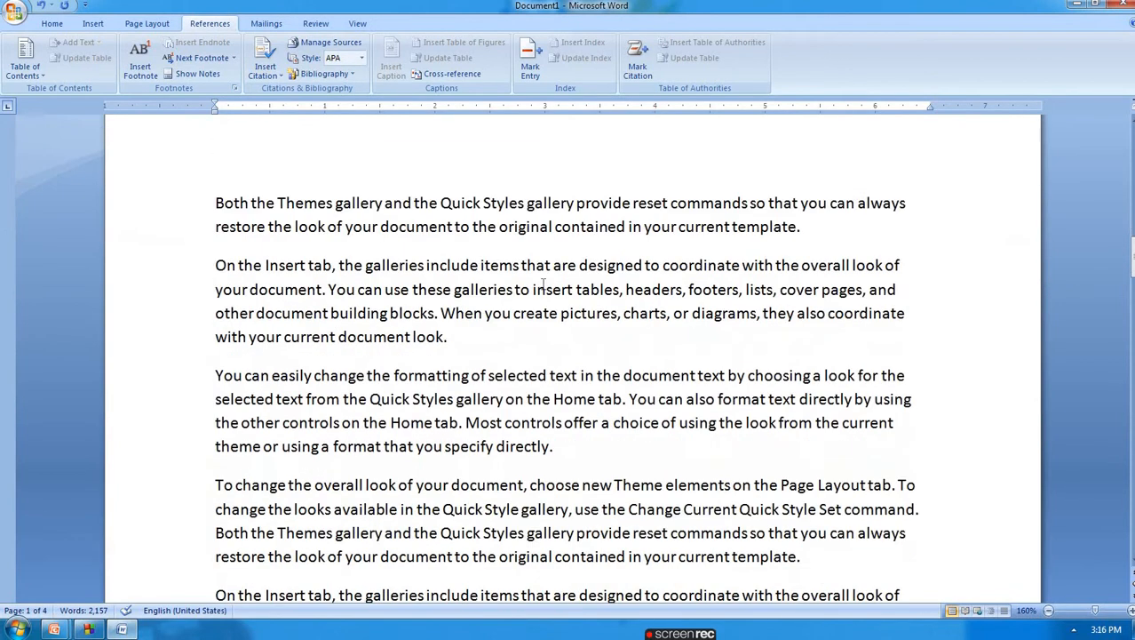
double_click(456, 265)
click(142, 78)
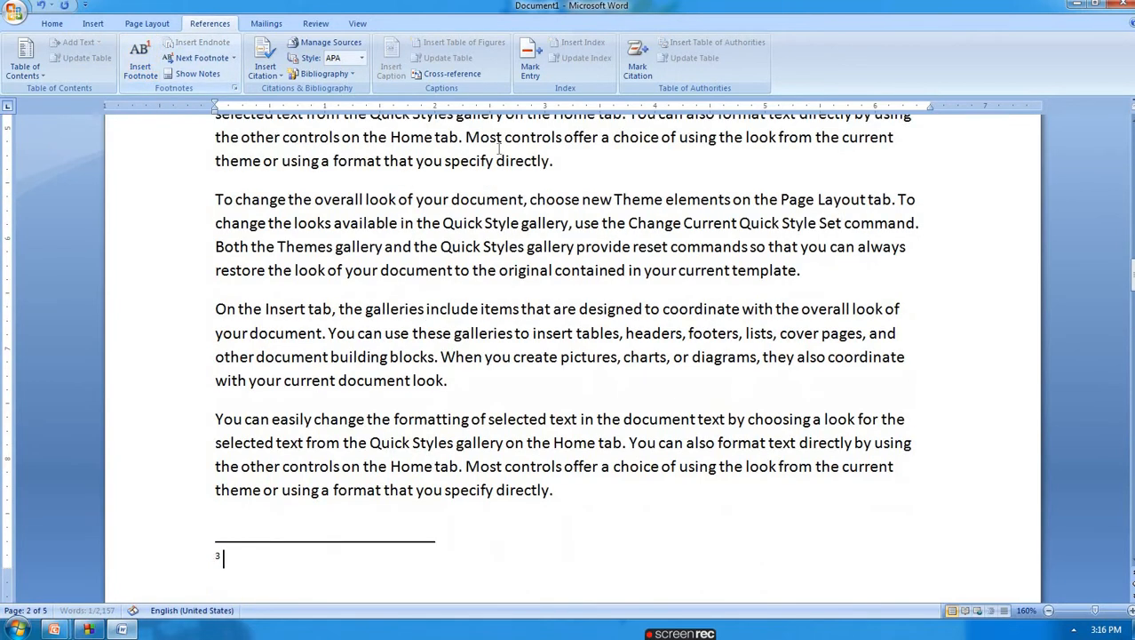
text(contai)
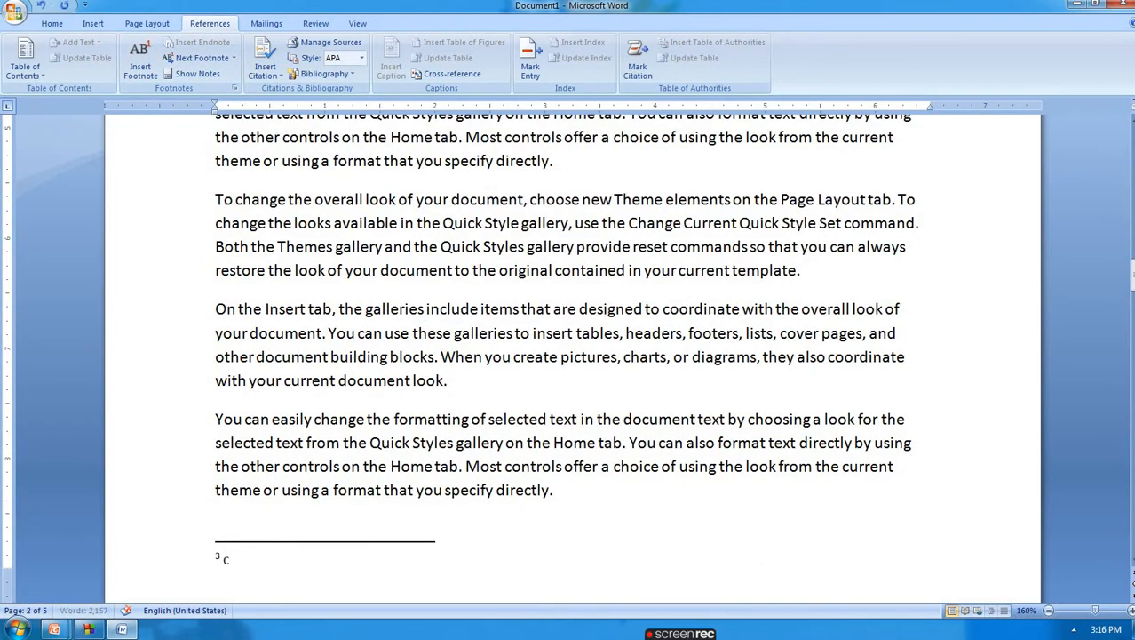
text(ne)
key(BackSpace)
text(in in)
- Insert a footnote reading "word" for "text" in the first line of the last paragraph on page 2
click(502, 418)
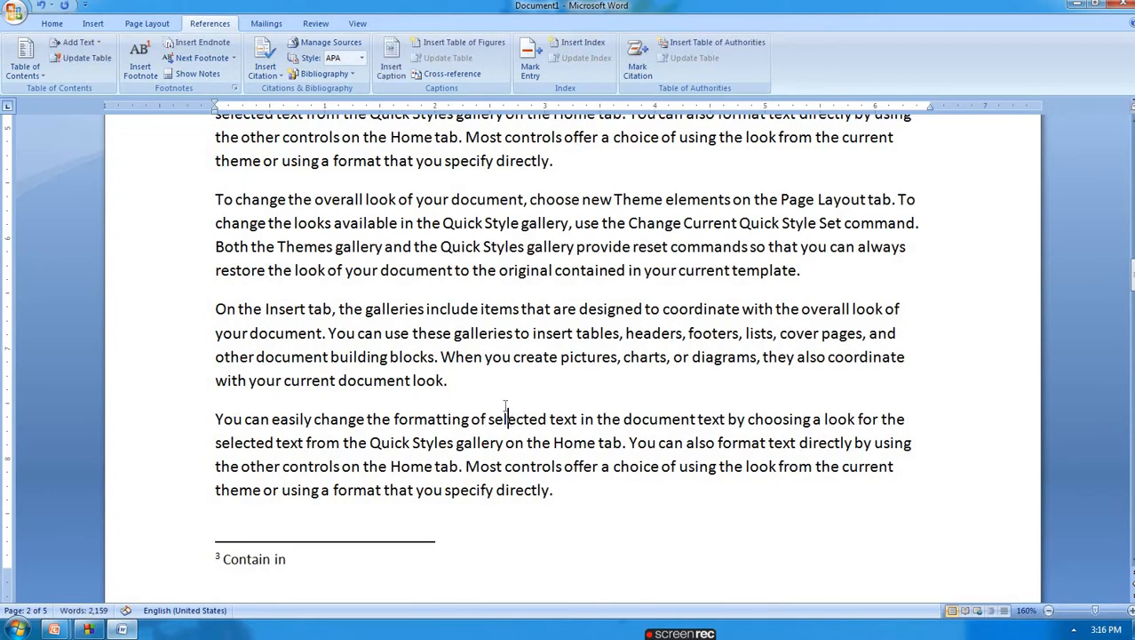
click(556, 418)
double_click(555, 418)
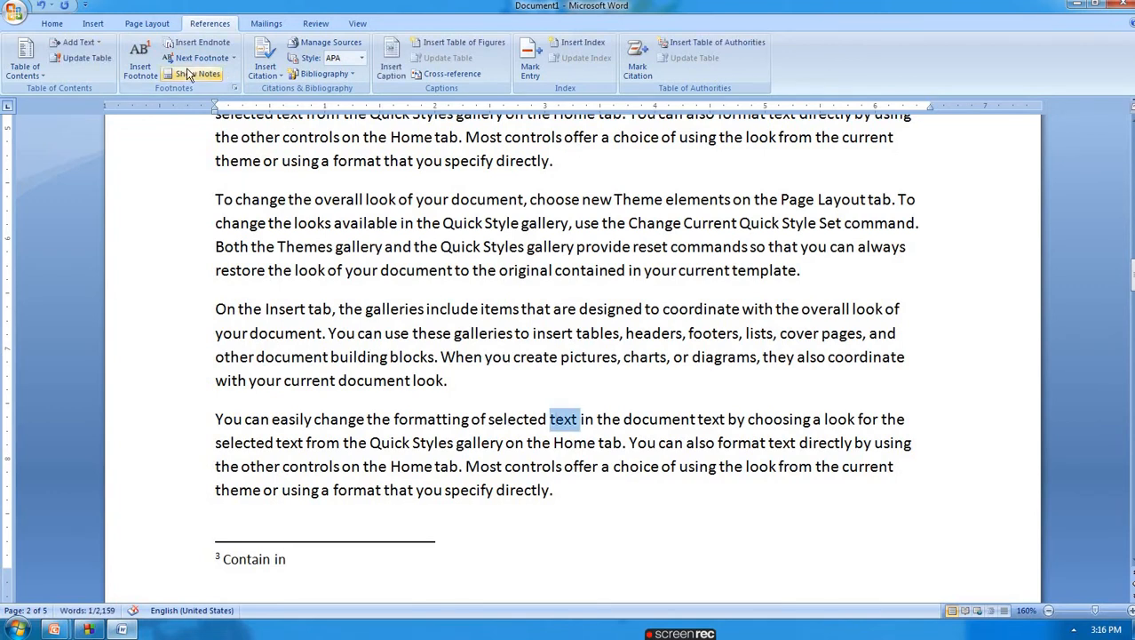
click(139, 62)
text(word)
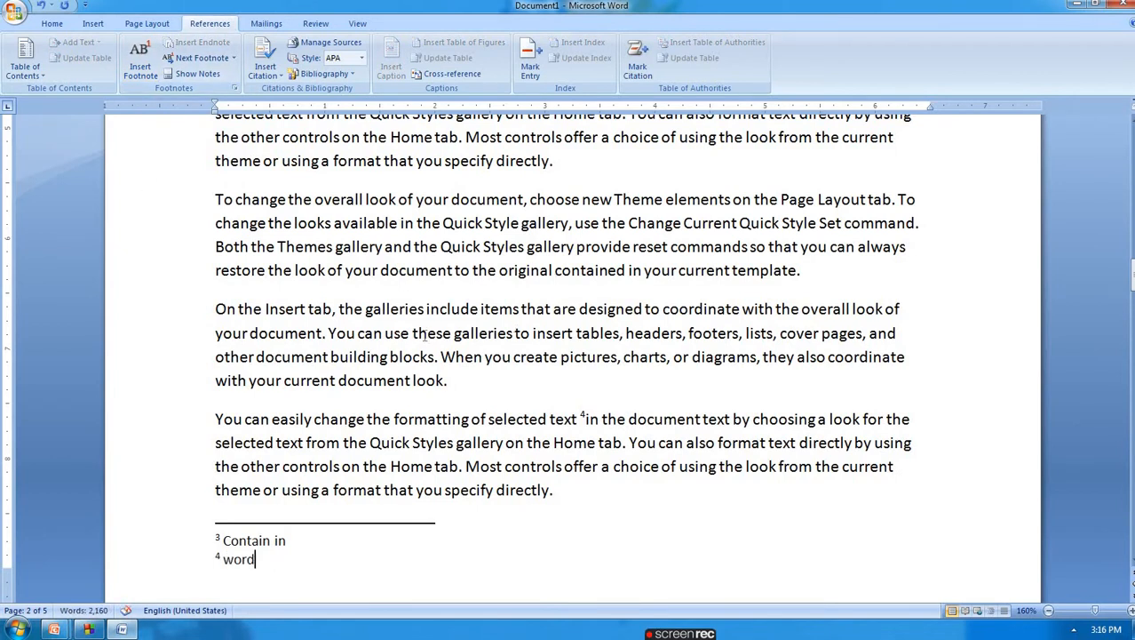
- Add a new line reading "morale" above the first paragraph of page 2
scroll(424, 334, up, 10)
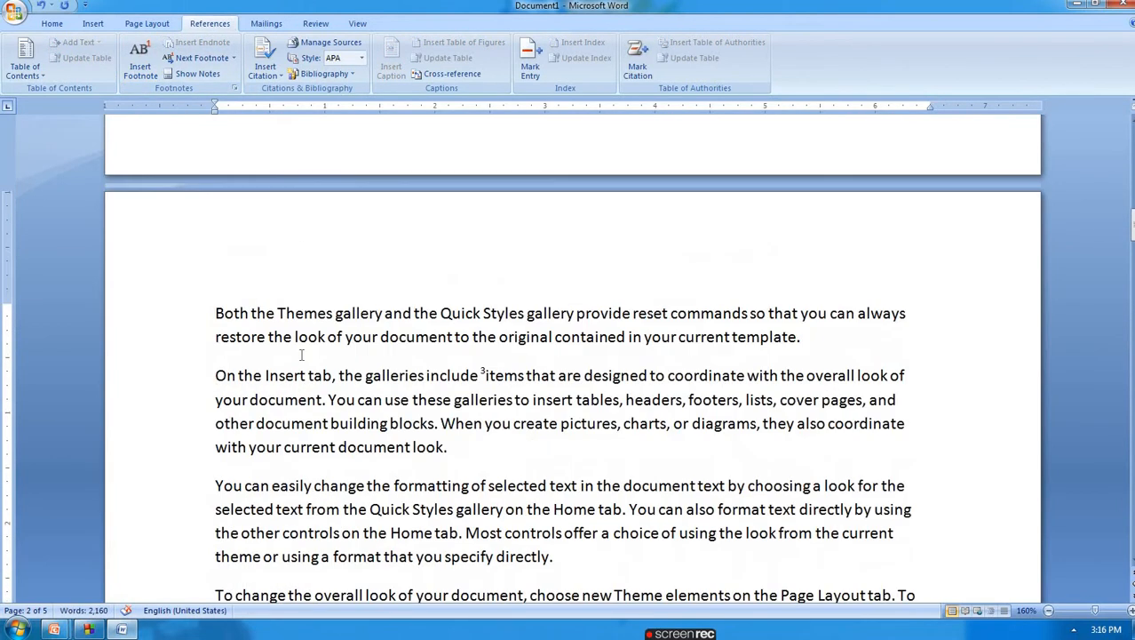
scroll(301, 355, up, 2)
click(215, 482)
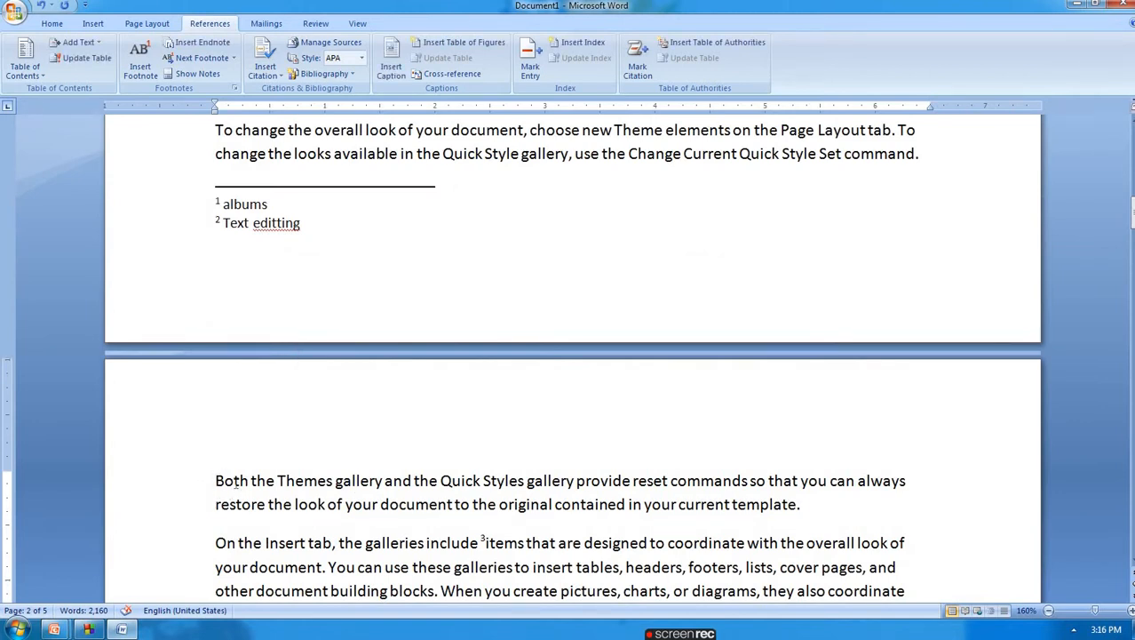
scroll(378, 439, down, 2)
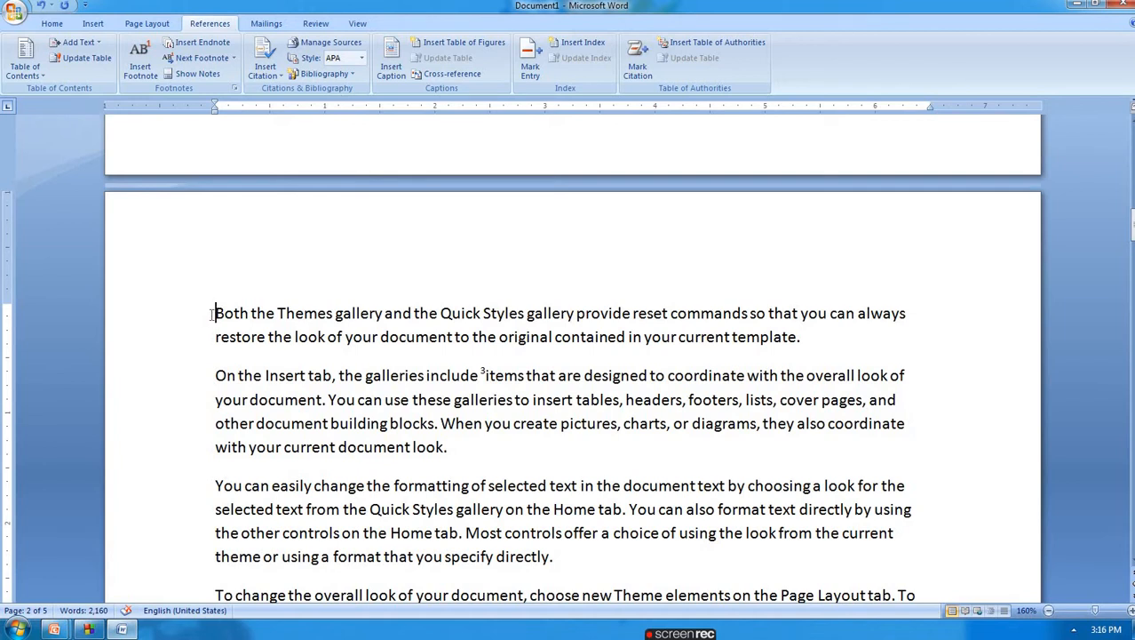
scroll(212, 313, up, 1)
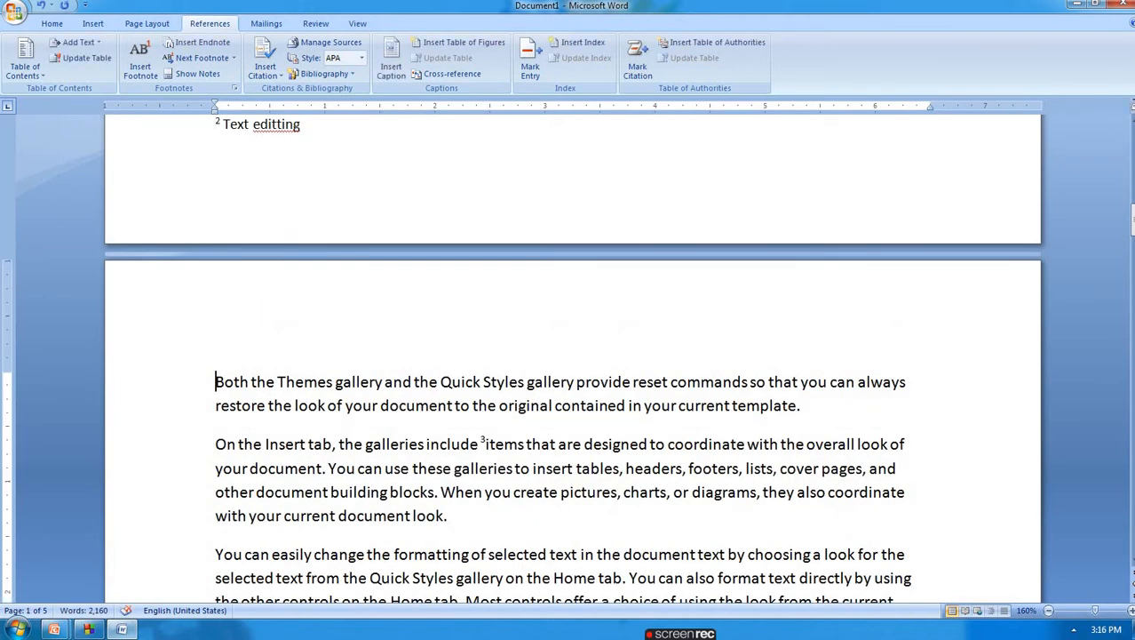
key(Return)
text(m)
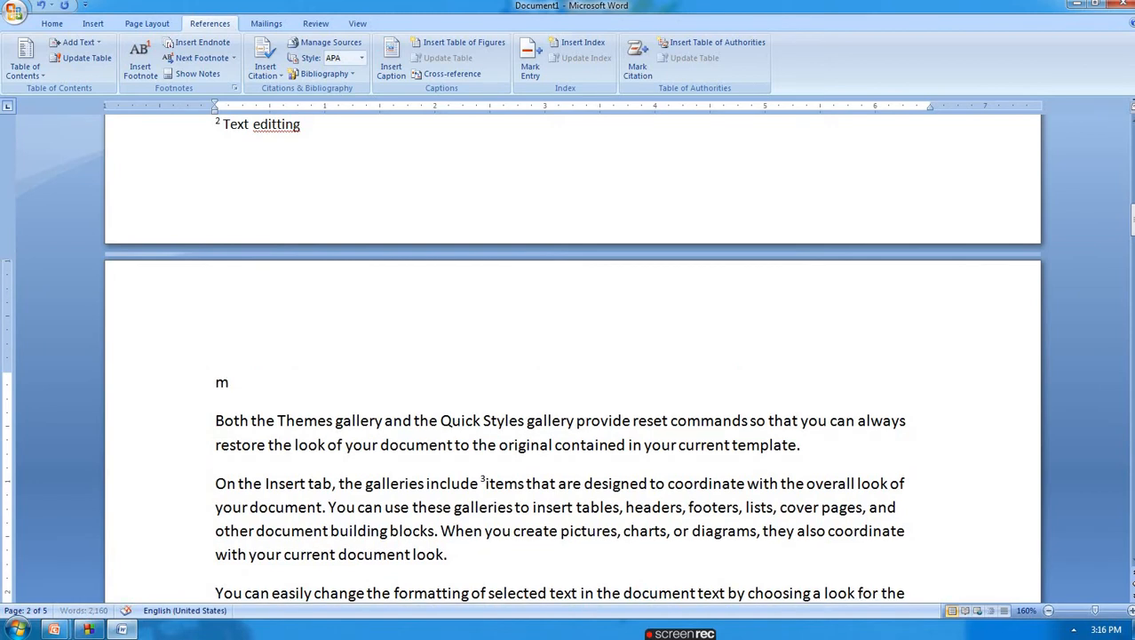
text(orale)
- Format the "morale" line in all capitals with red font colour and an underline
triple_click(240, 382)
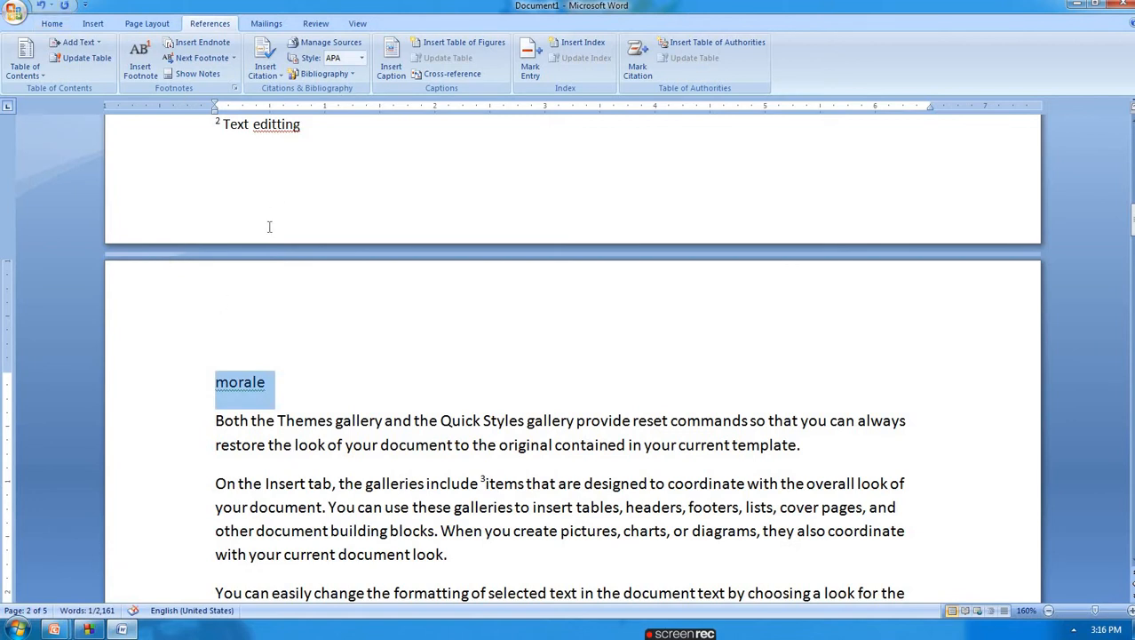
key(ctrl+shift+a)
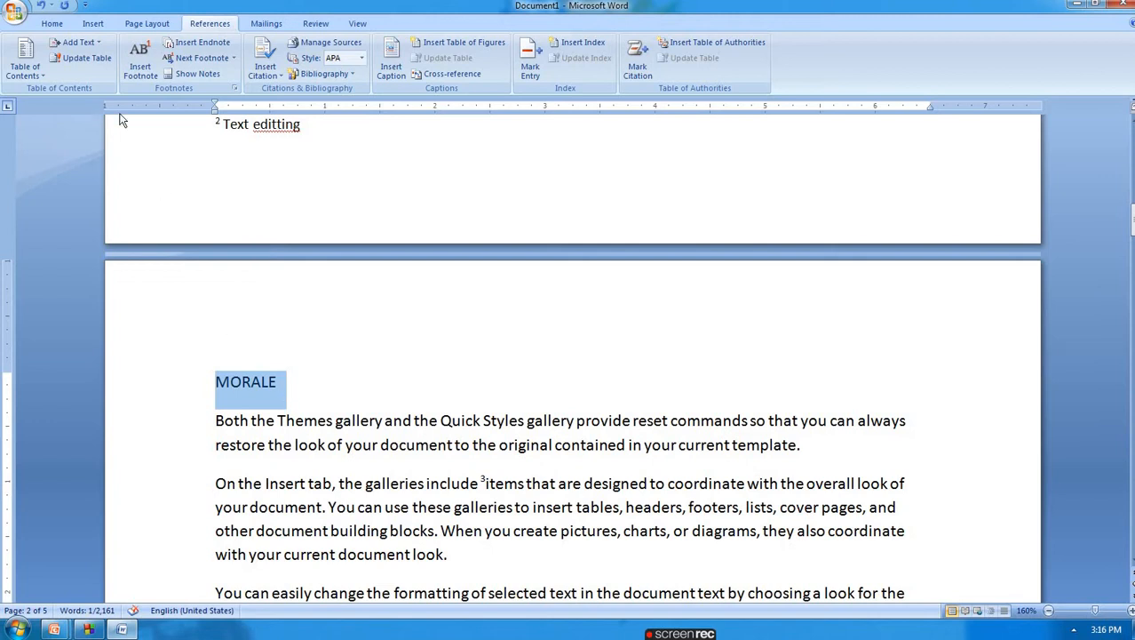
click(56, 24)
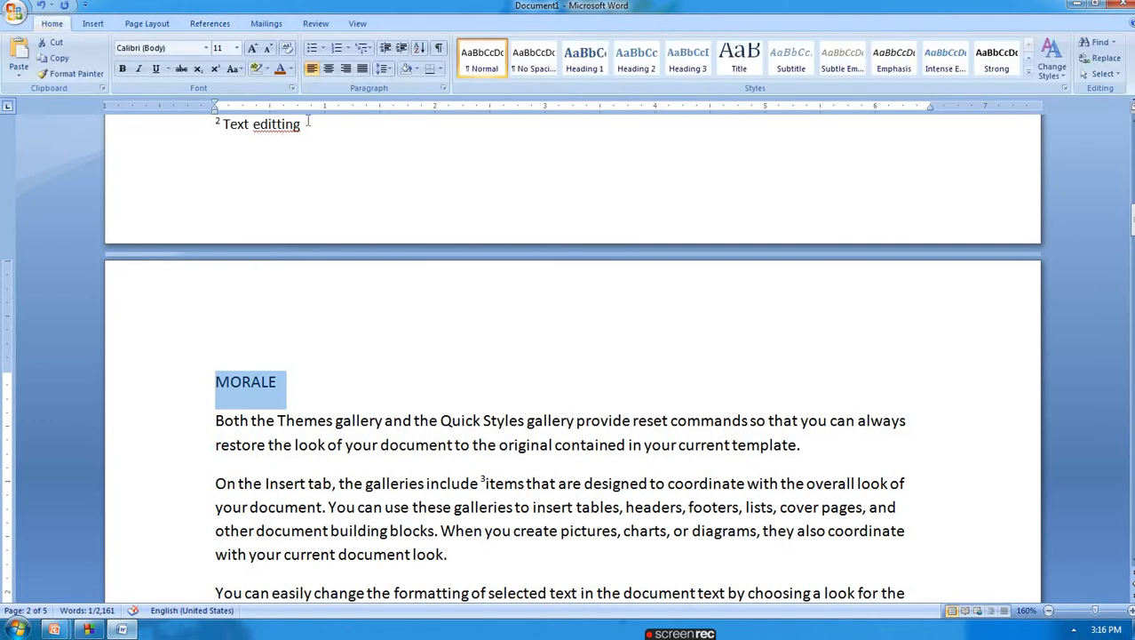
click(292, 71)
click(285, 189)
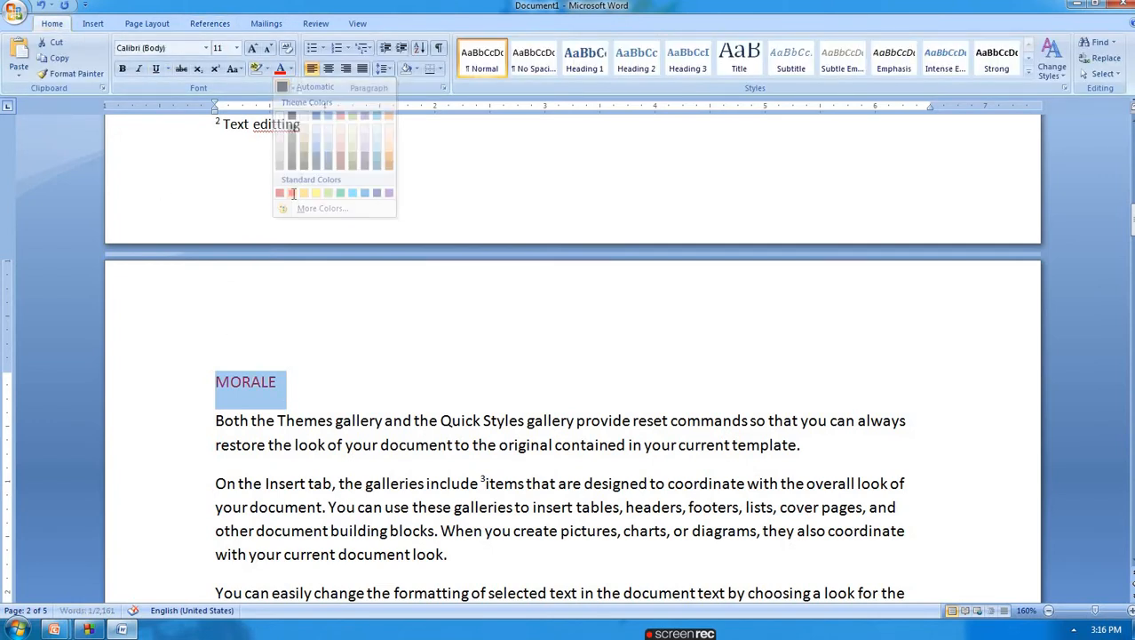
key(ctrl+u)
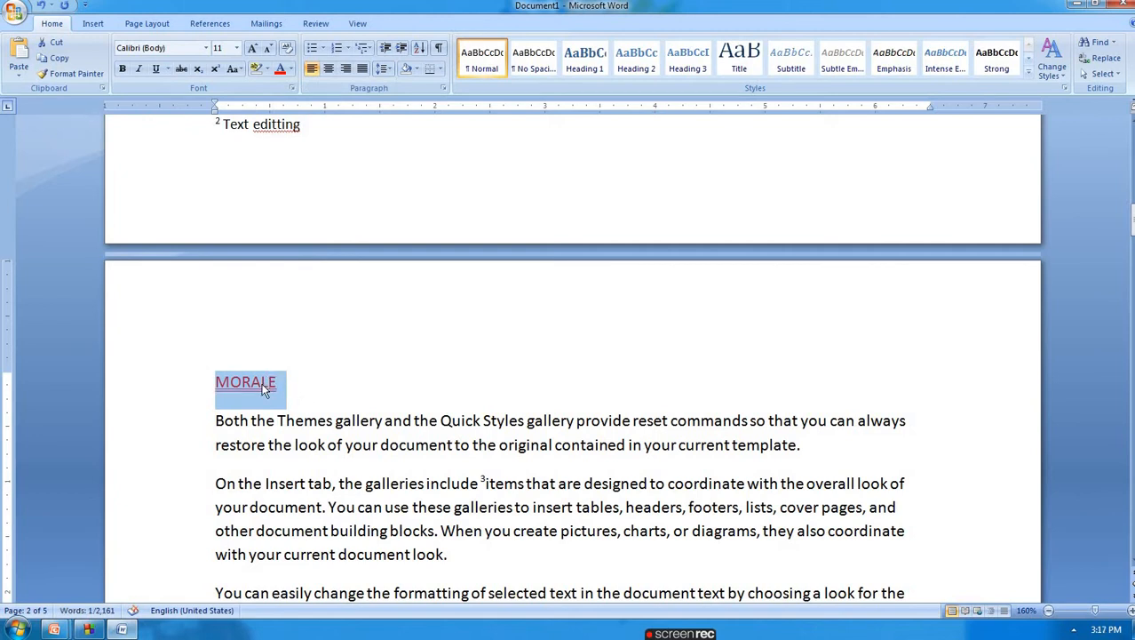
- Insert an endnote for the MORALE heading reading "In which we can insert the pictures,clipart,charts,shapes etc."
click(210, 24)
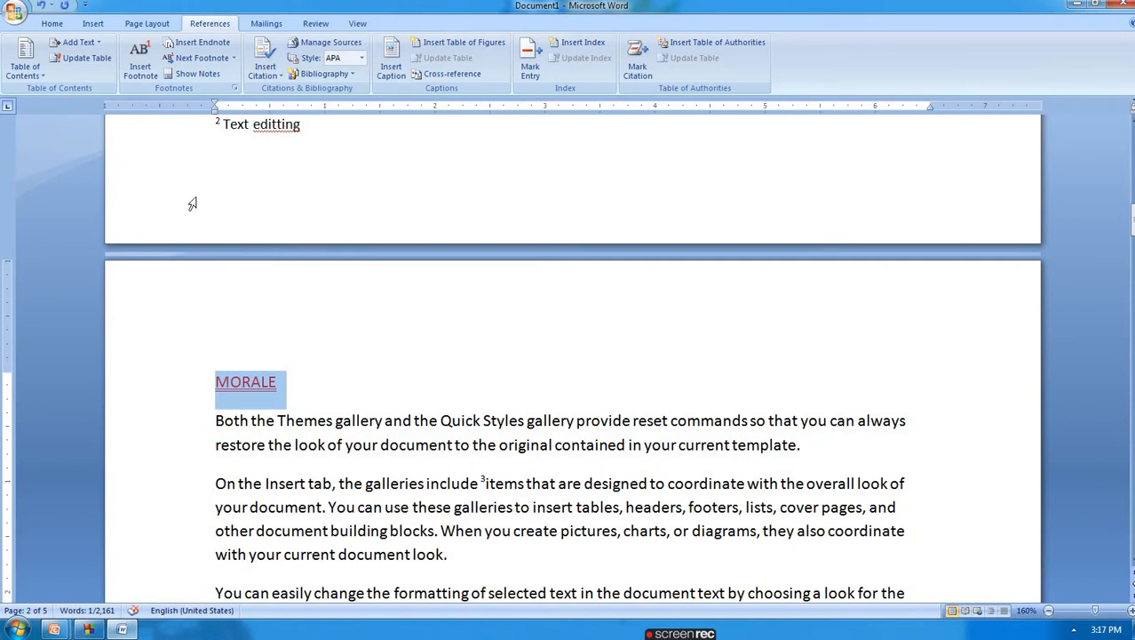
click(215, 47)
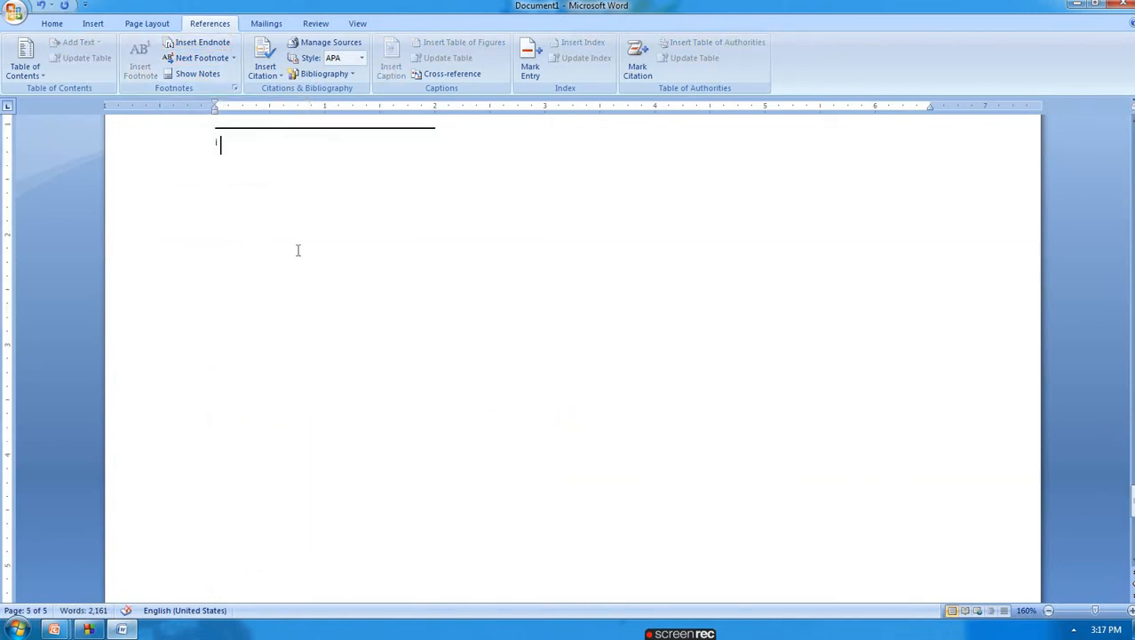
scroll(299, 250, down, 6)
scroll(298, 250, up, 7)
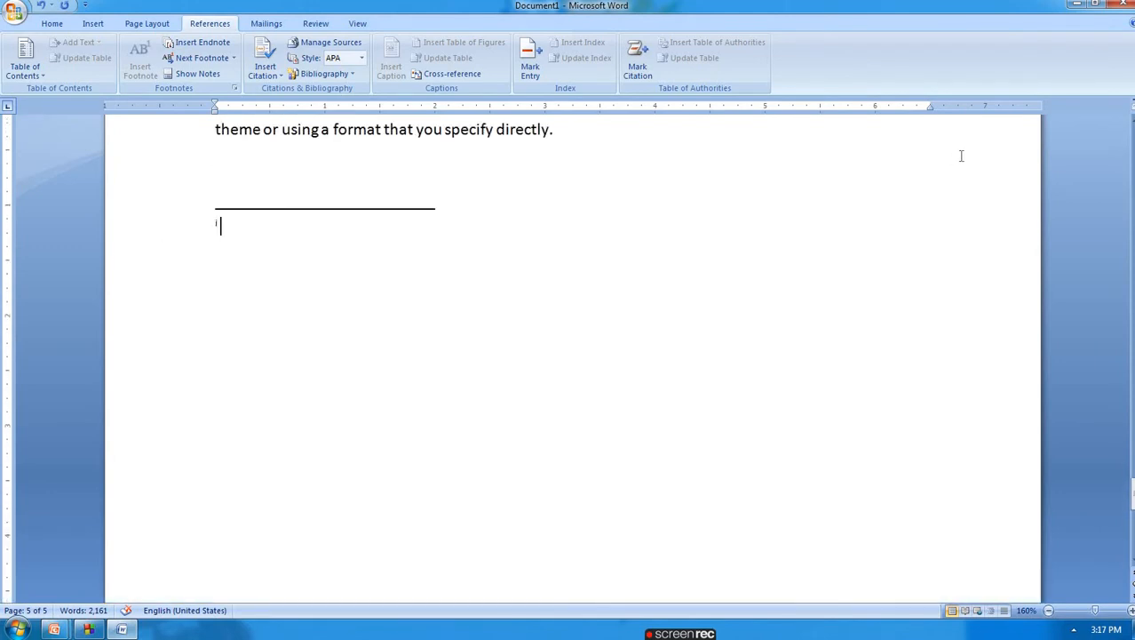
text(On)
key(BackSpace)
key(BackSpace)
key(BackSpace)
text(In which w)
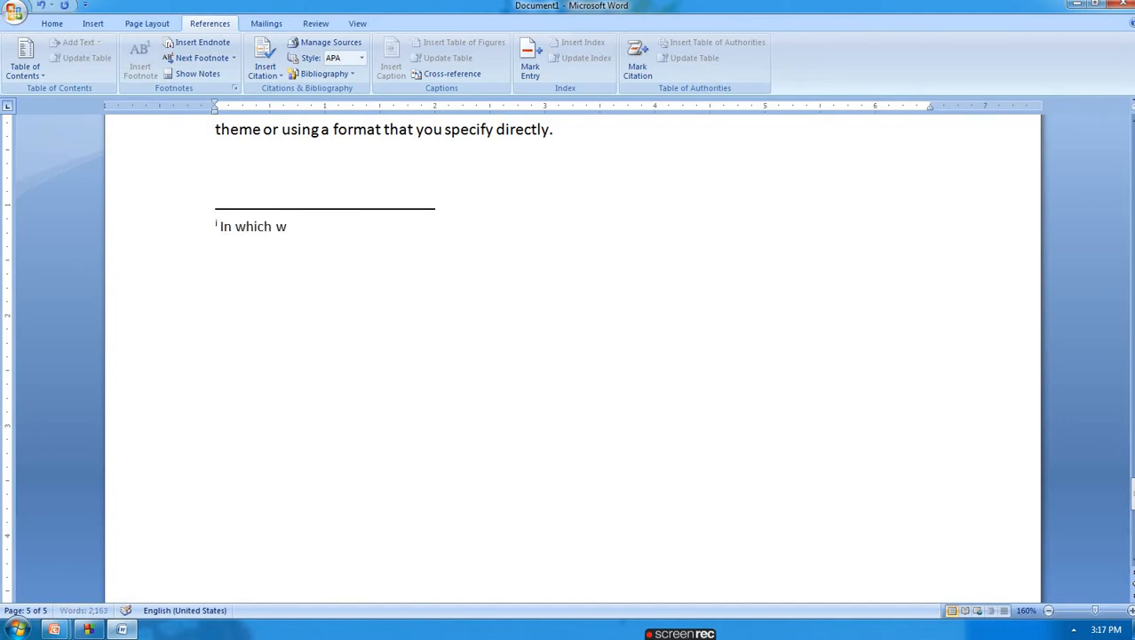
text(e can insert the pi)
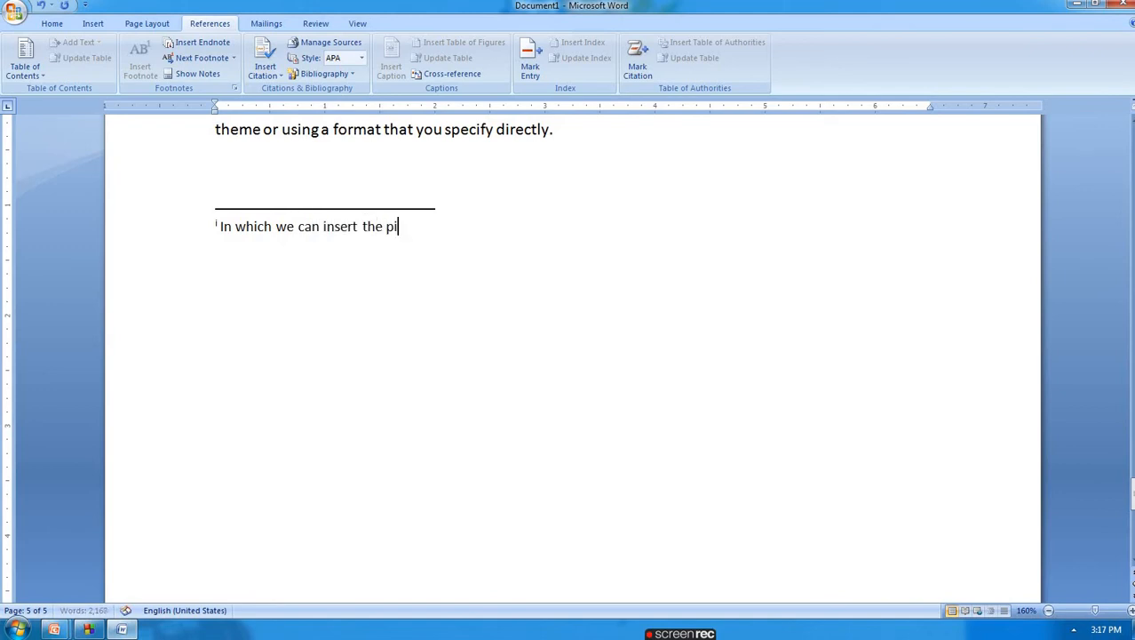
text(ctures,clipart)
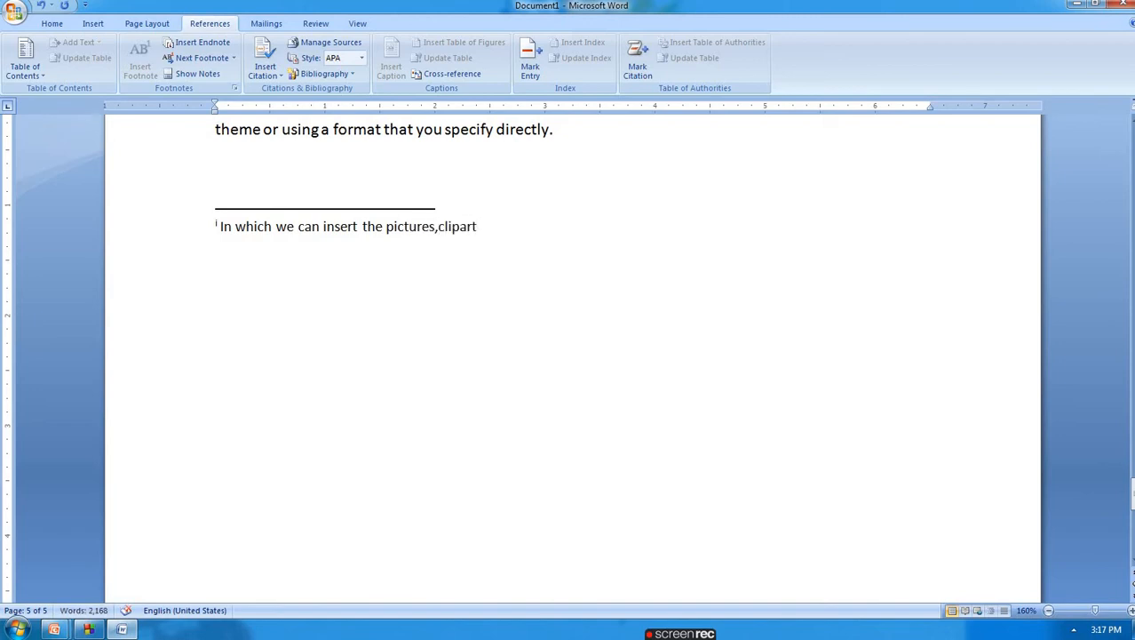
text(,charts,)
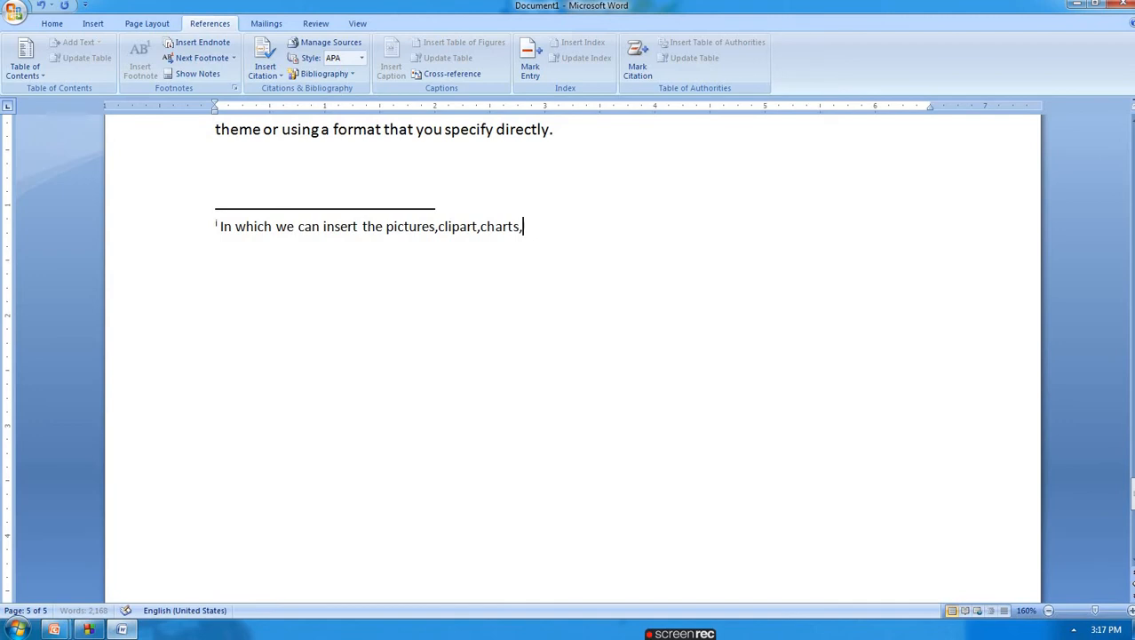
text(shapes  etc.)
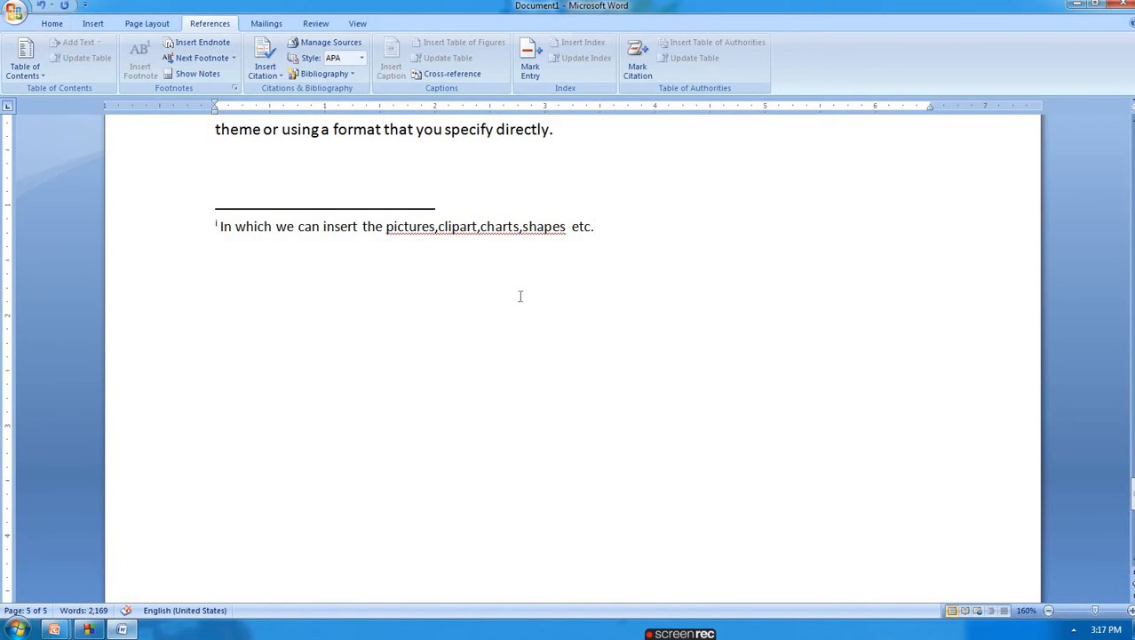
- From the end of the body text on page 5, go to the previous footnote reference and view its note text
scroll(520, 294, up, 2)
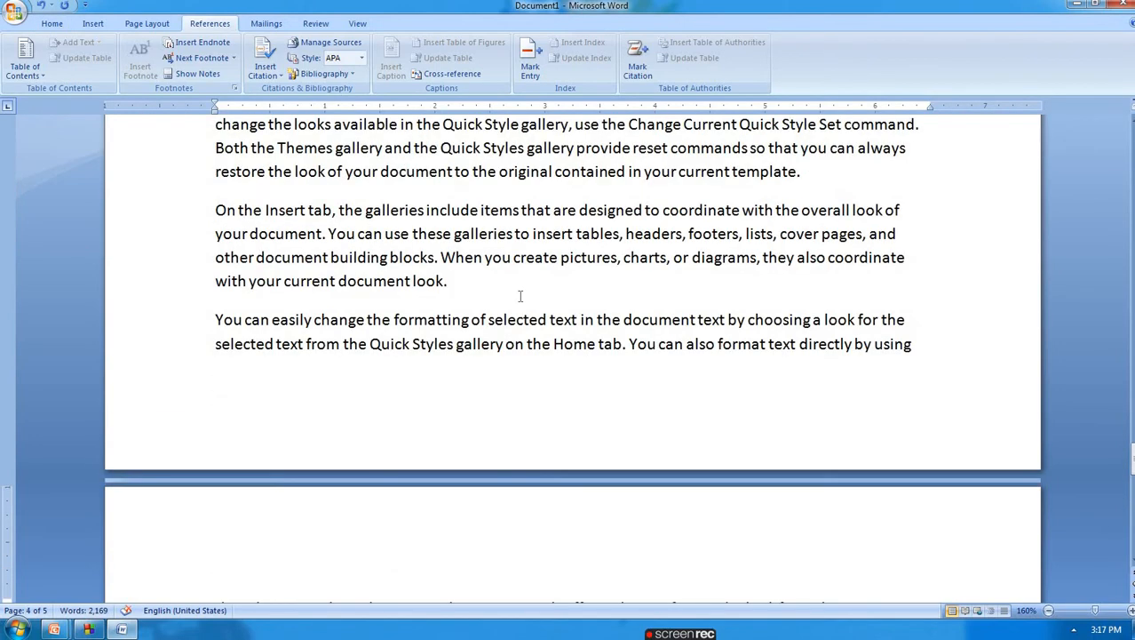
scroll(520, 296, down, 4)
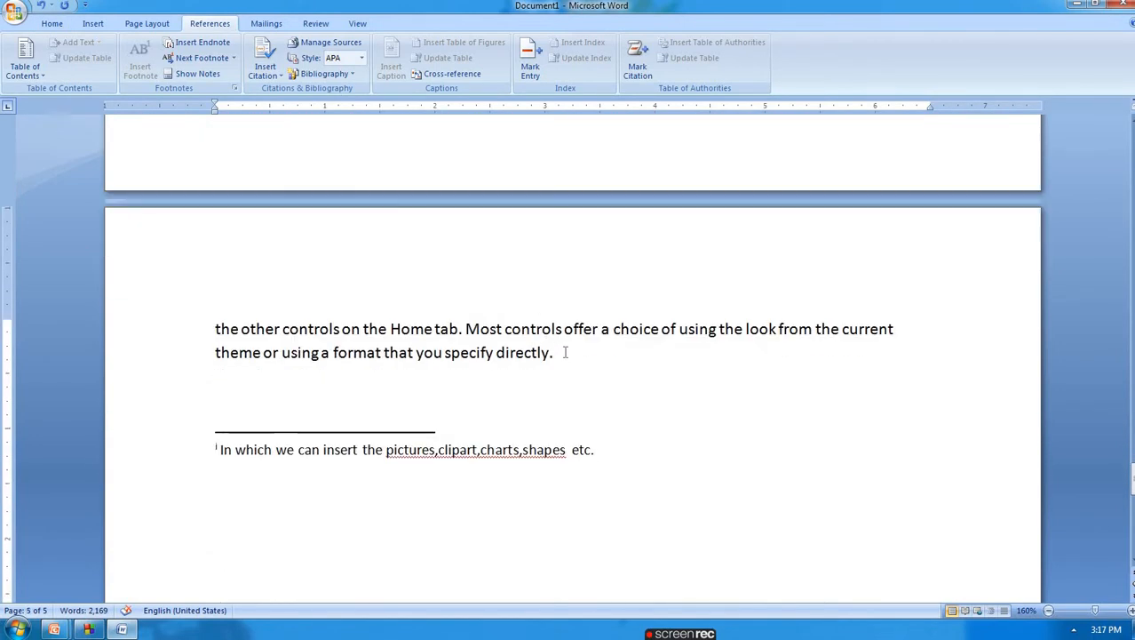
click(565, 352)
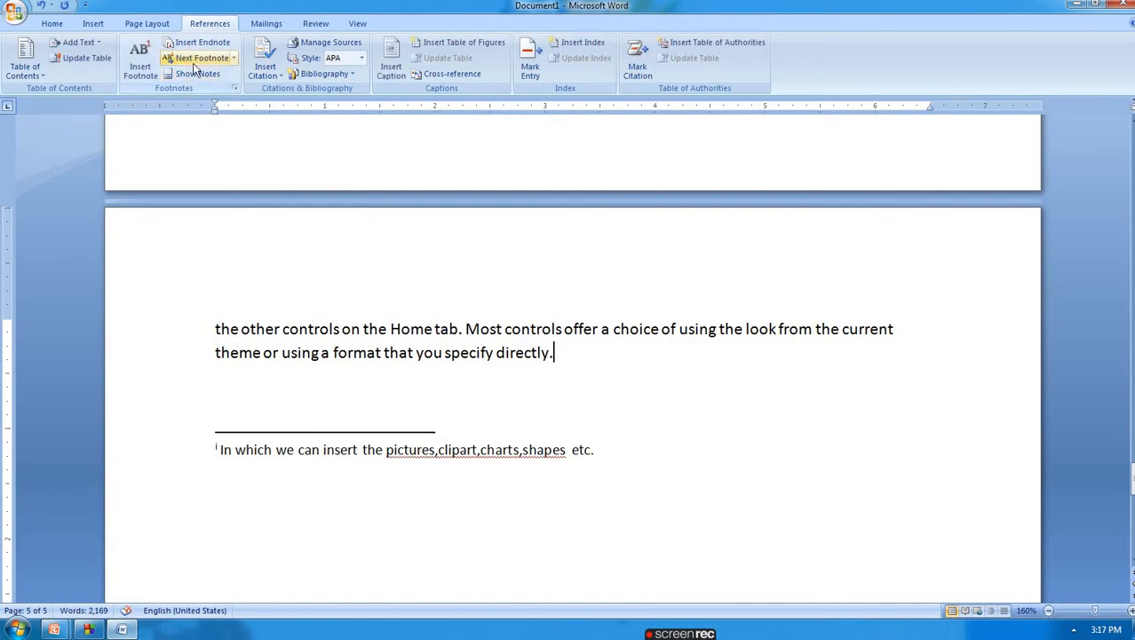
click(235, 59)
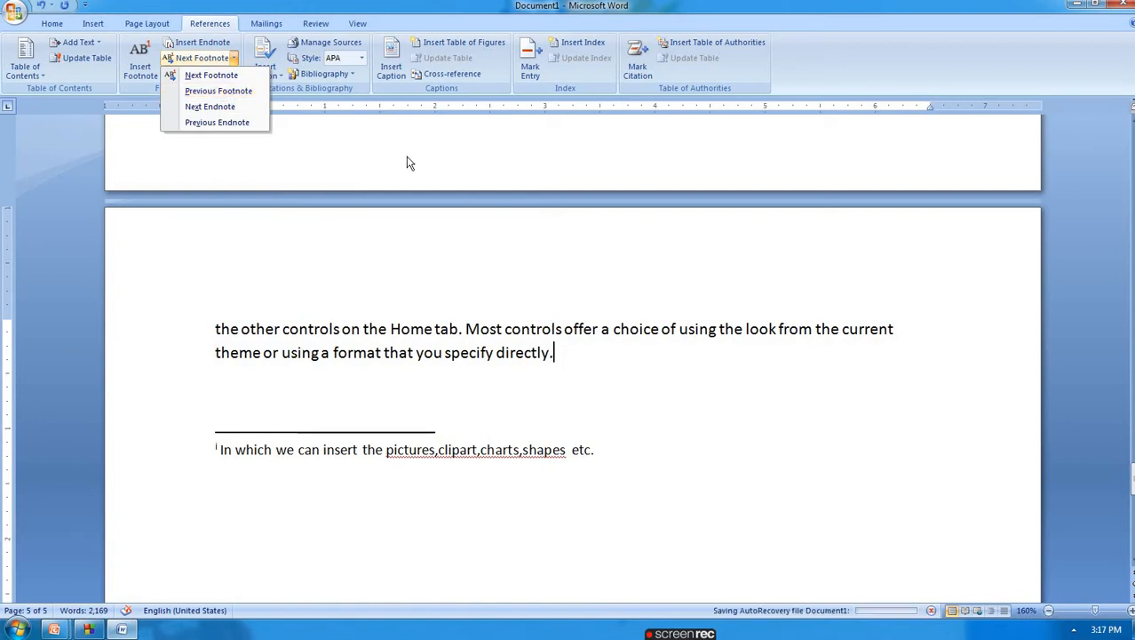
click(249, 91)
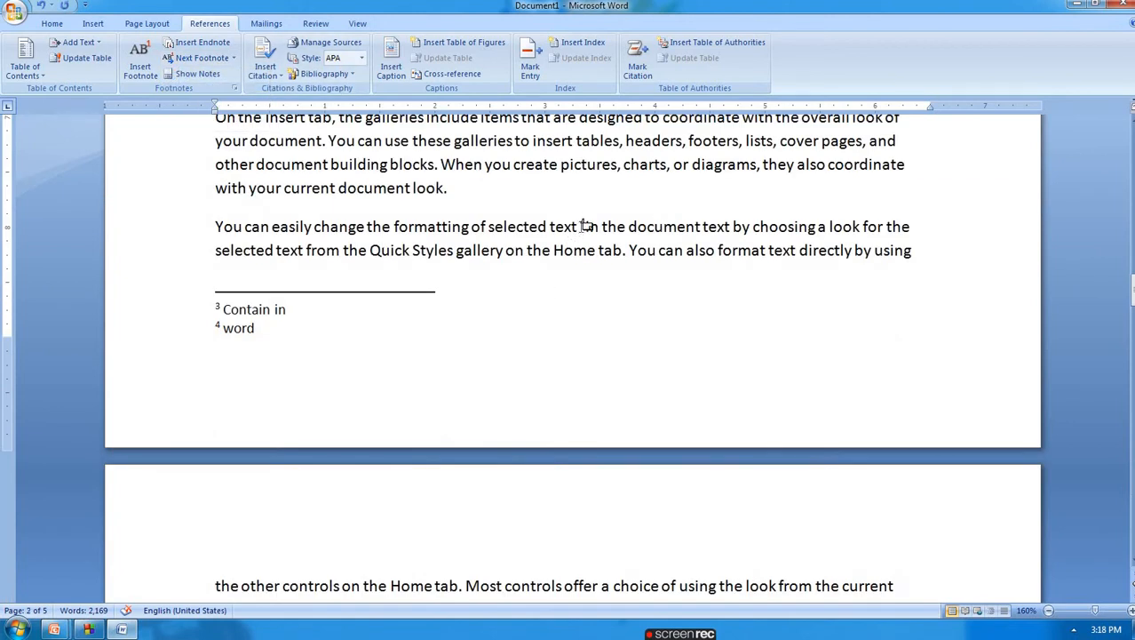
mouse_move(586, 227)
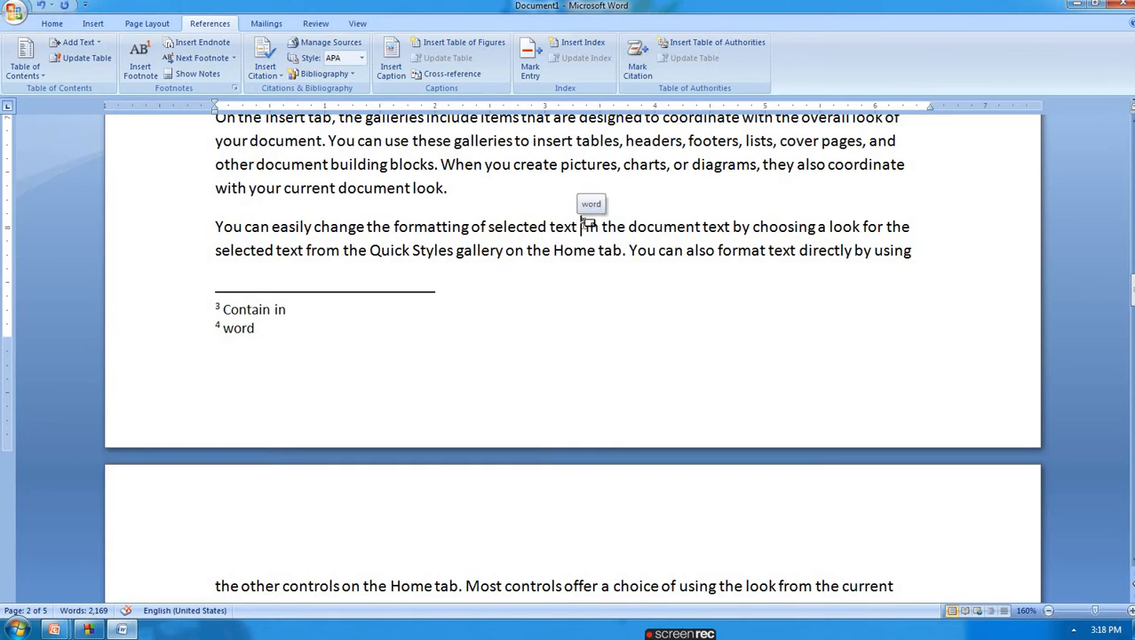
- Go back one more footnote reference on page 2, and return to the next footnote
click(234, 57)
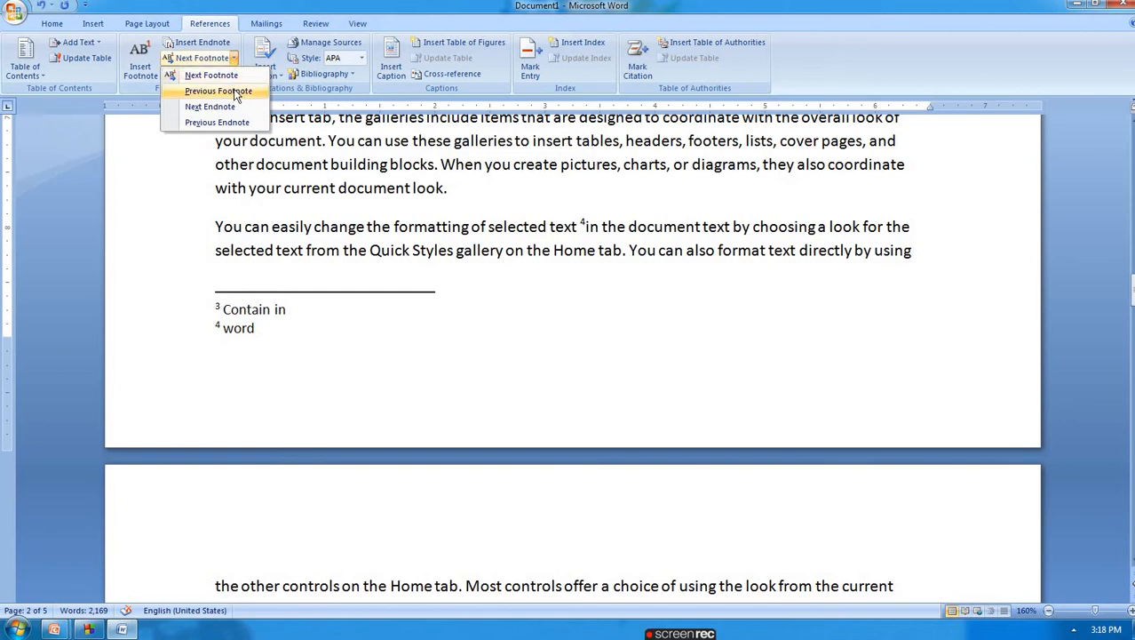
click(236, 93)
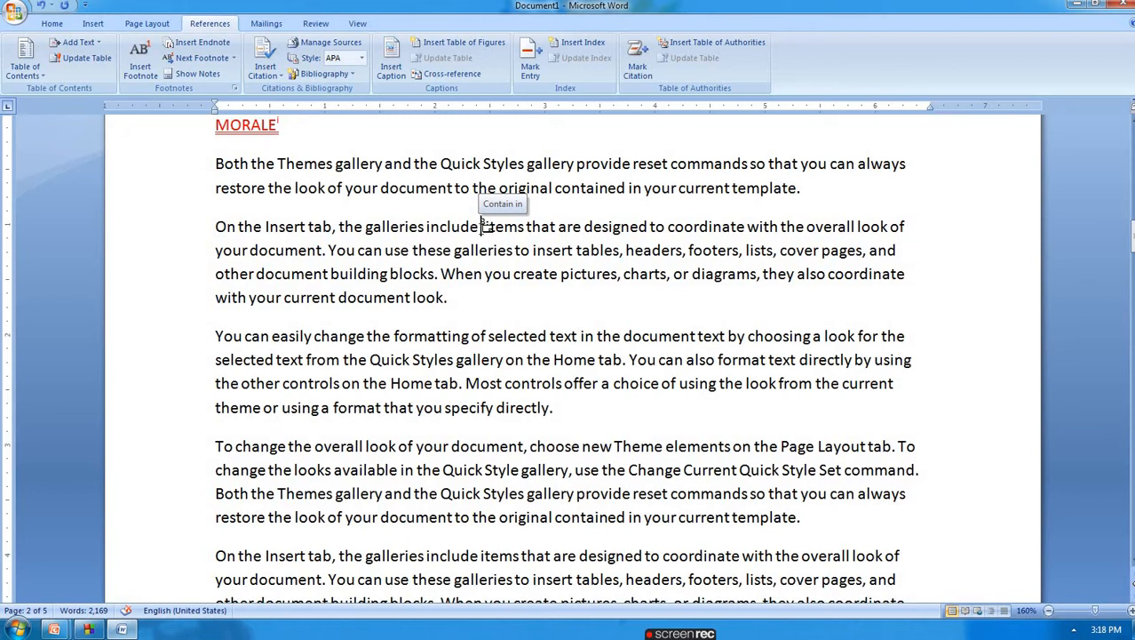
click(233, 59)
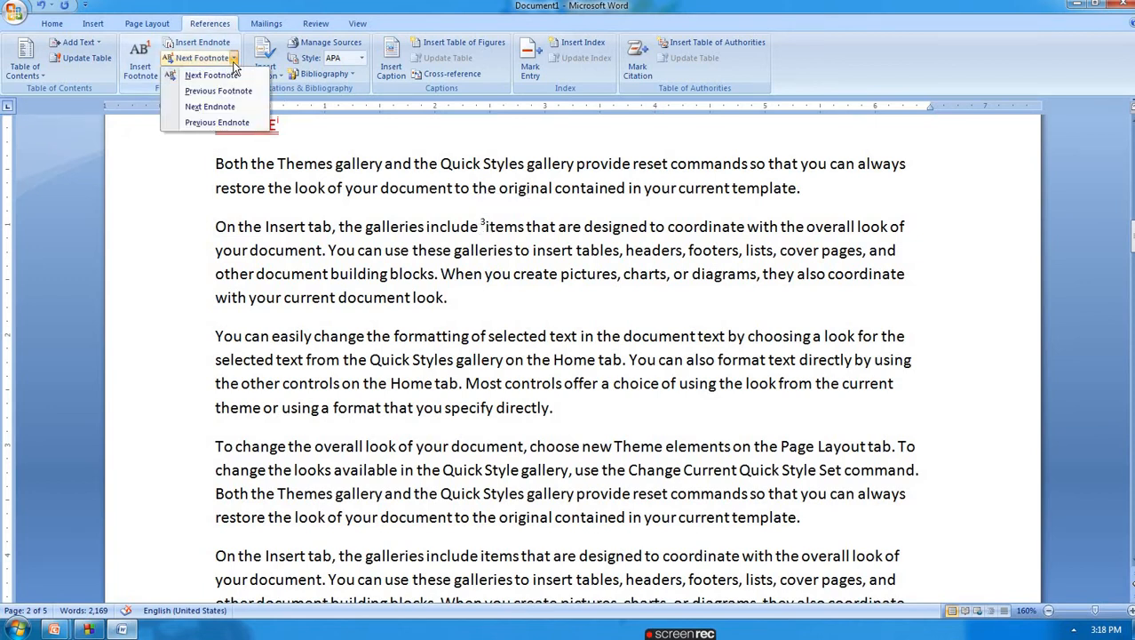
click(212, 75)
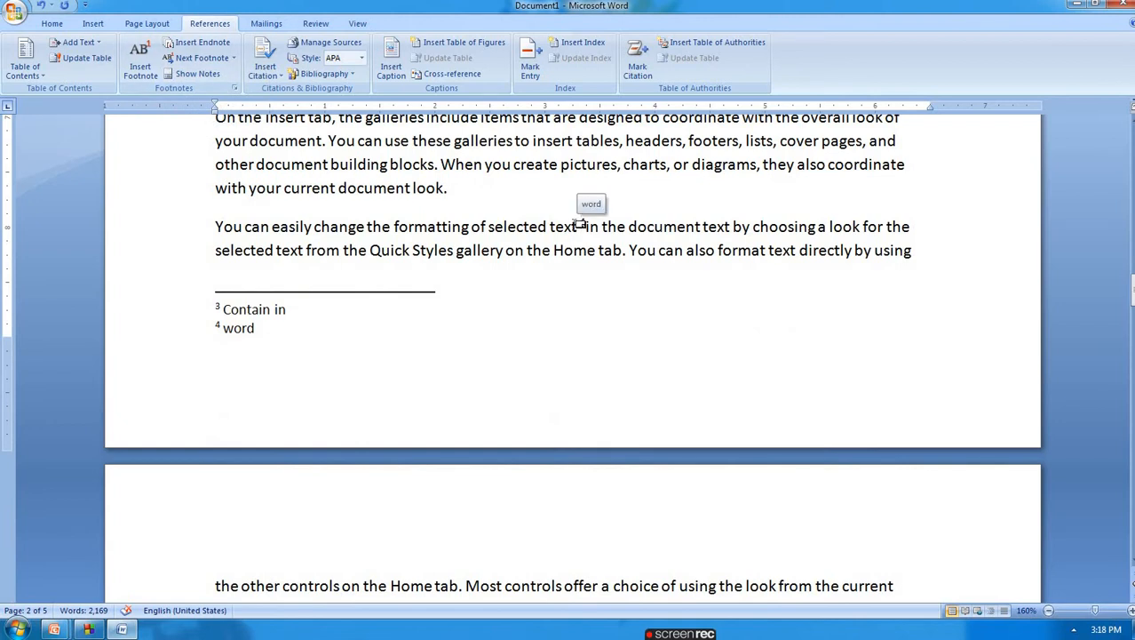
- Go to the previous endnote reference, at the MORALE heading on page 2
scroll(169, 213, up, 1)
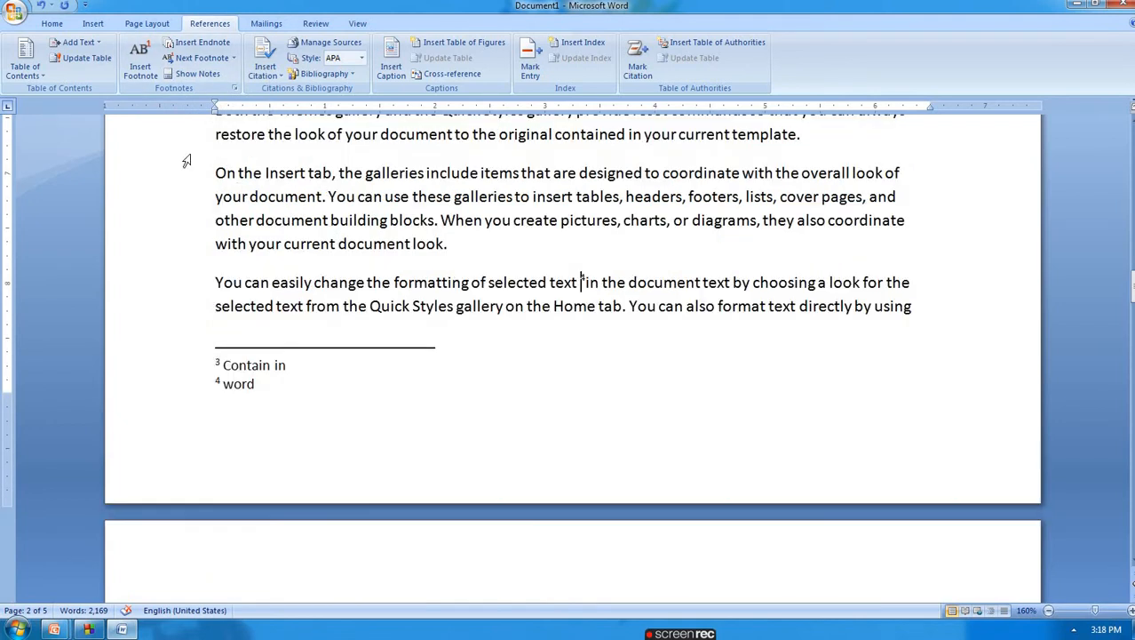
click(234, 57)
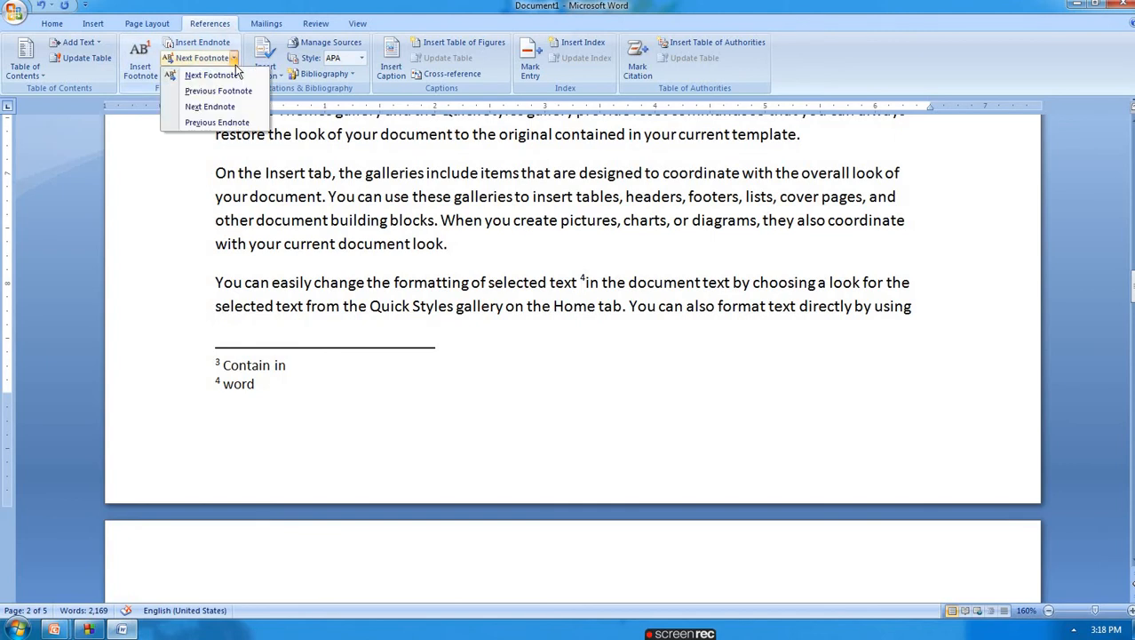
click(234, 123)
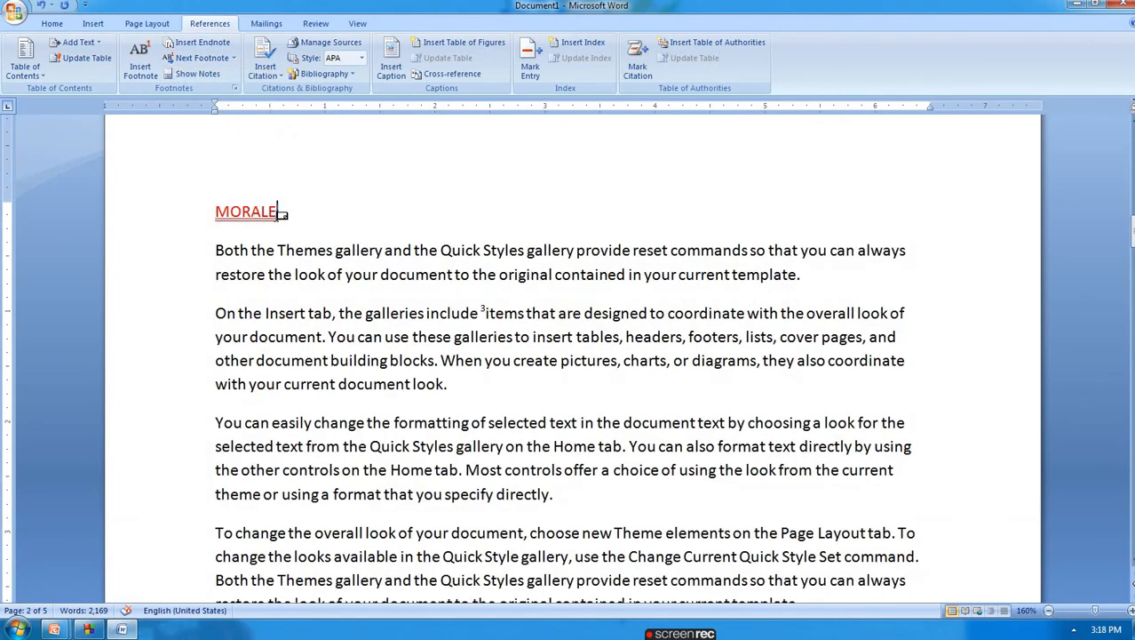
mouse_move(277, 211)
mouse_move(248, 222)
- Show the document's notes, viewing the footnote area first and the endnote area second
click(203, 74)
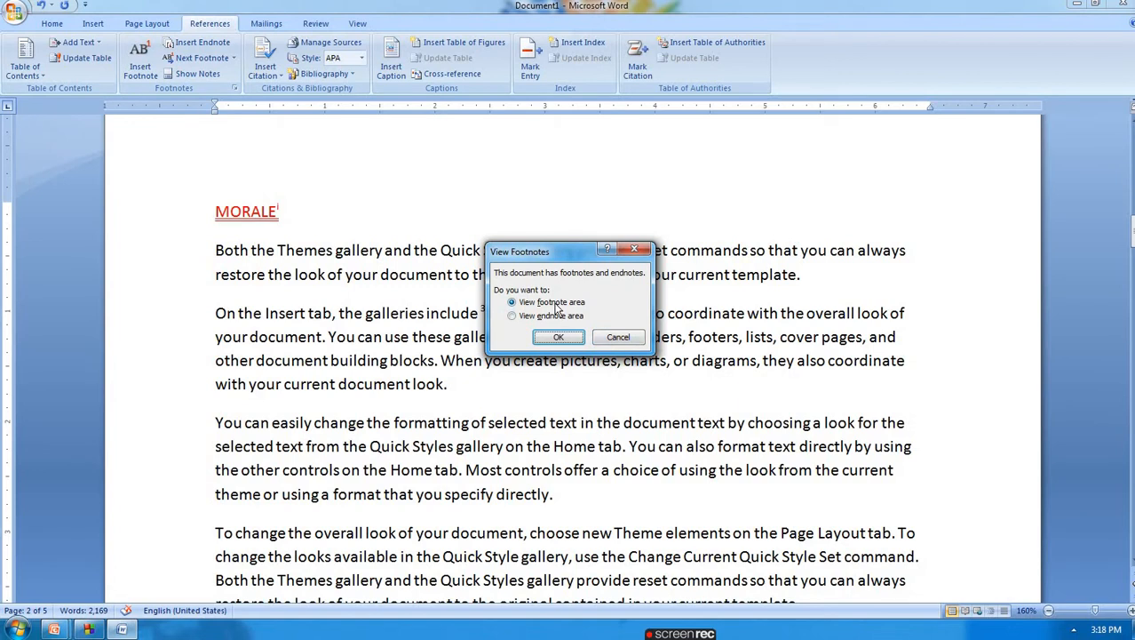
click(558, 337)
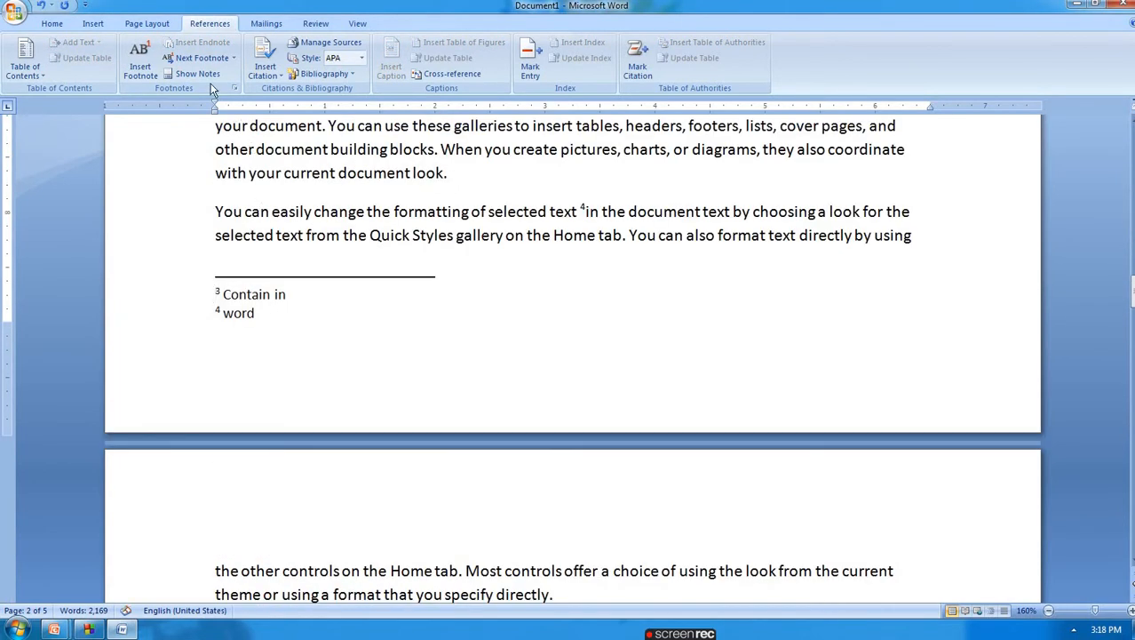
click(204, 76)
click(204, 77)
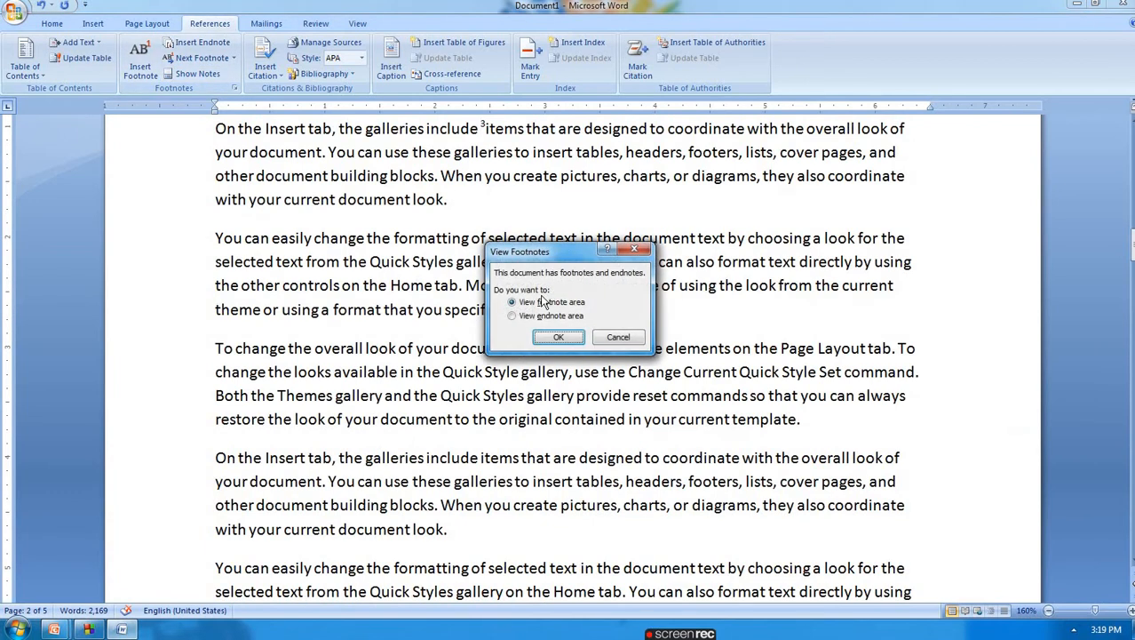
click(536, 317)
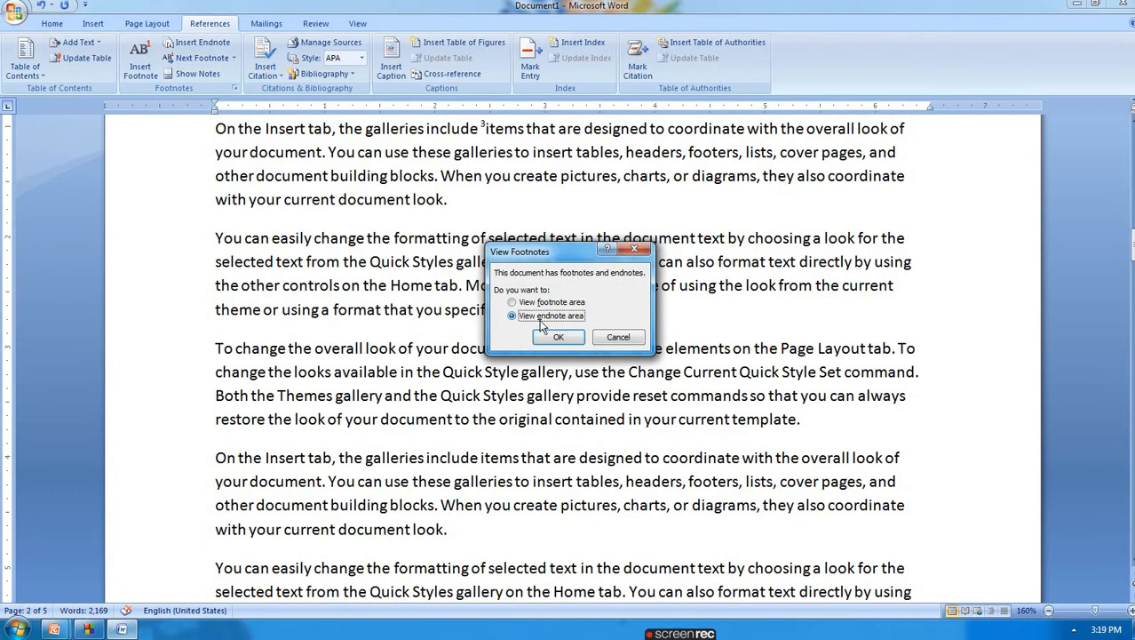
click(558, 337)
- Delete the endnote text on page 5 and all of the document's body content
scroll(349, 201, up, 2)
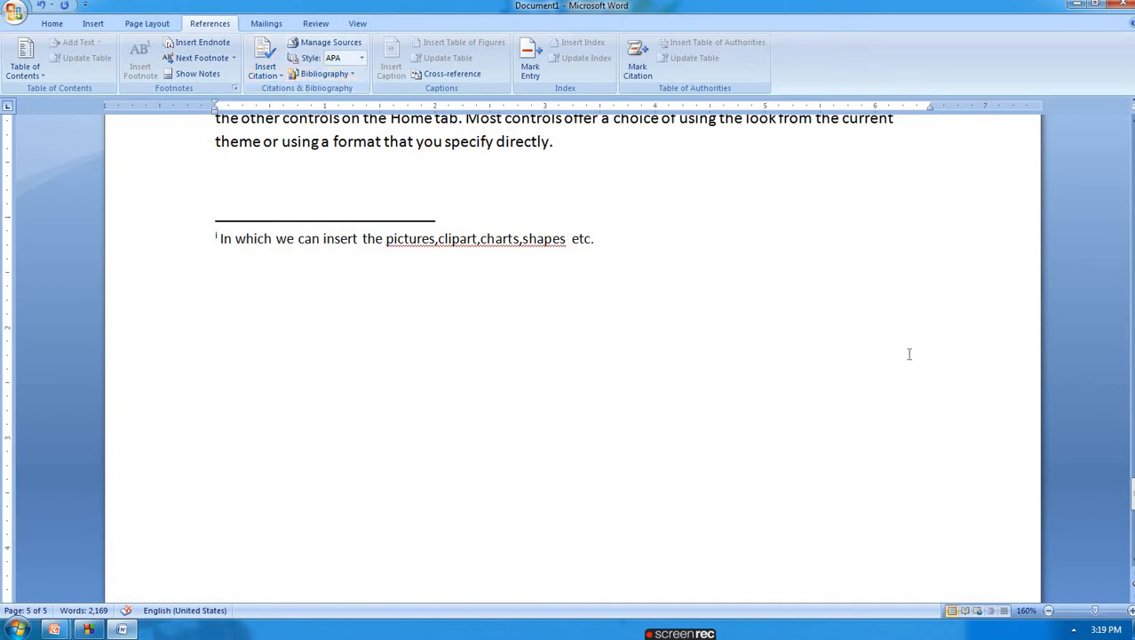
click(627, 223)
click(606, 240)
key(Return)
key(ctrl+a)
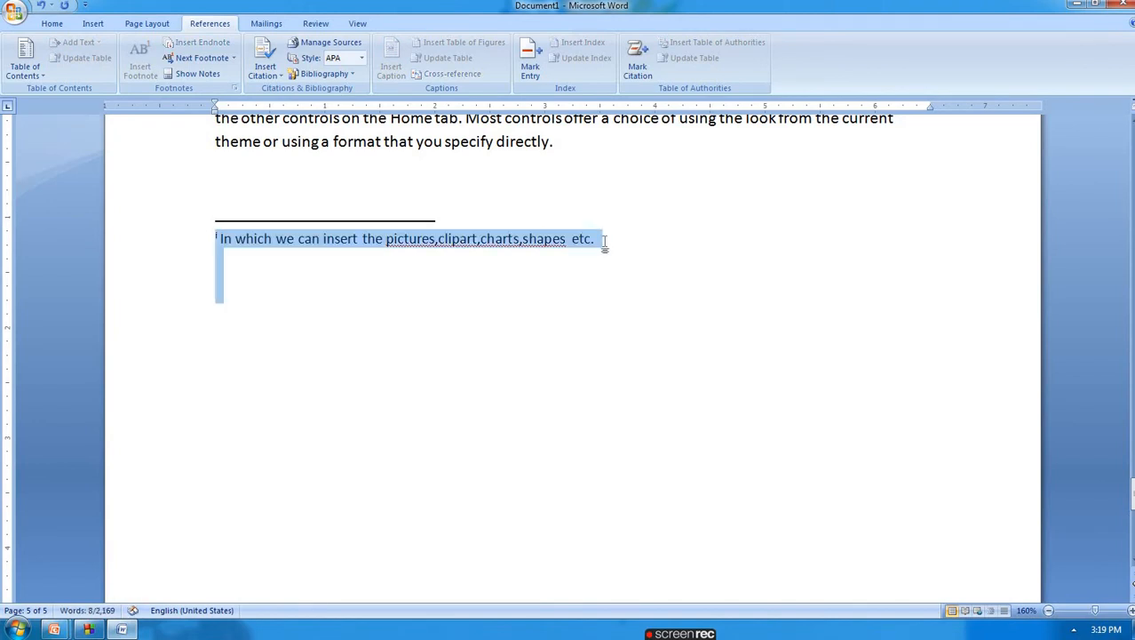
key(Delete)
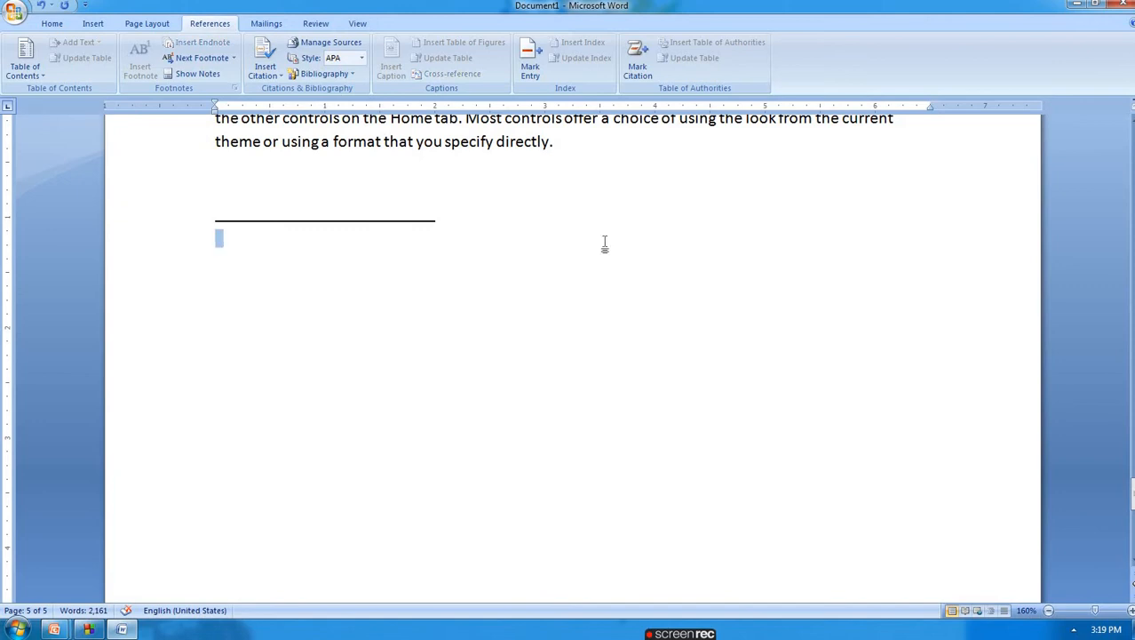
key(ctrl+a)
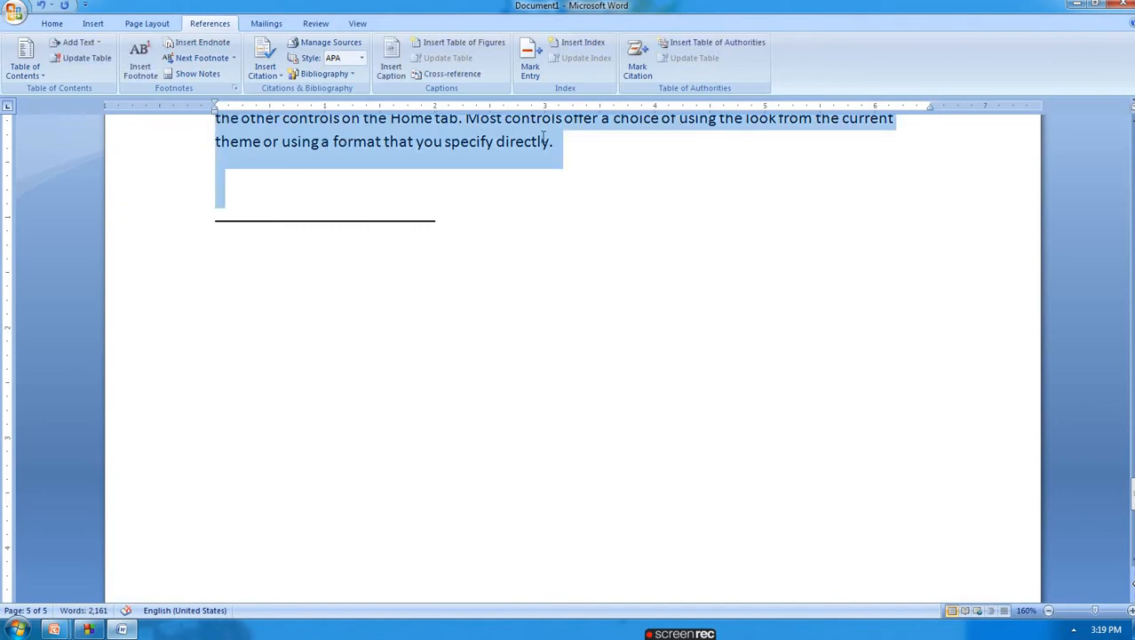
key(Delete)
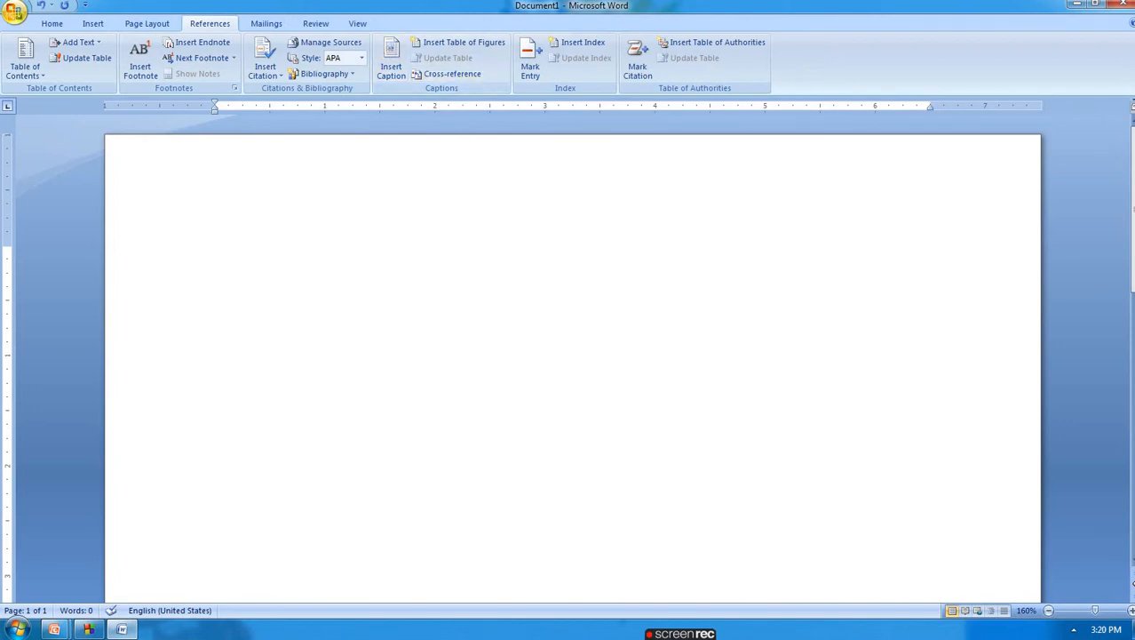
- Start a new citation source of type Book and enter the author's name
click(259, 79)
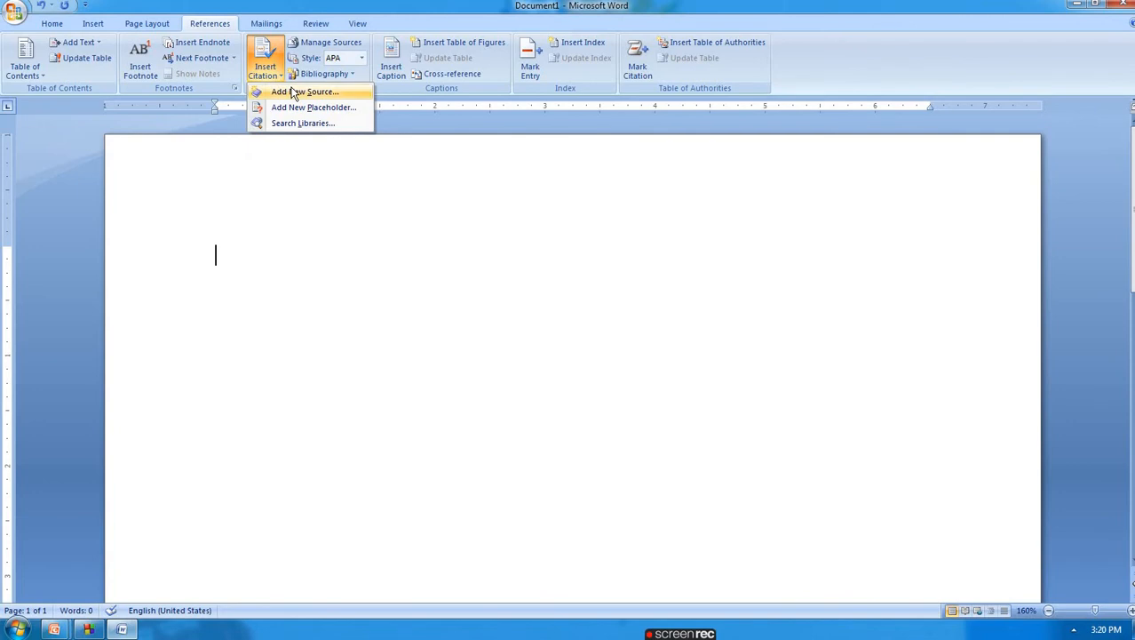
click(293, 92)
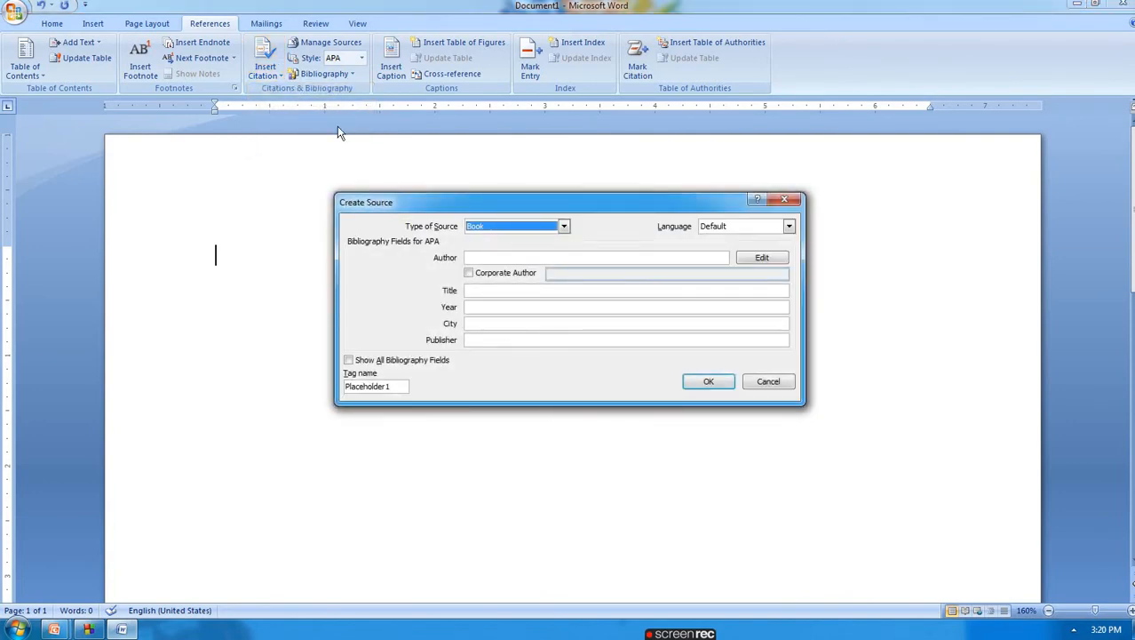
click(563, 227)
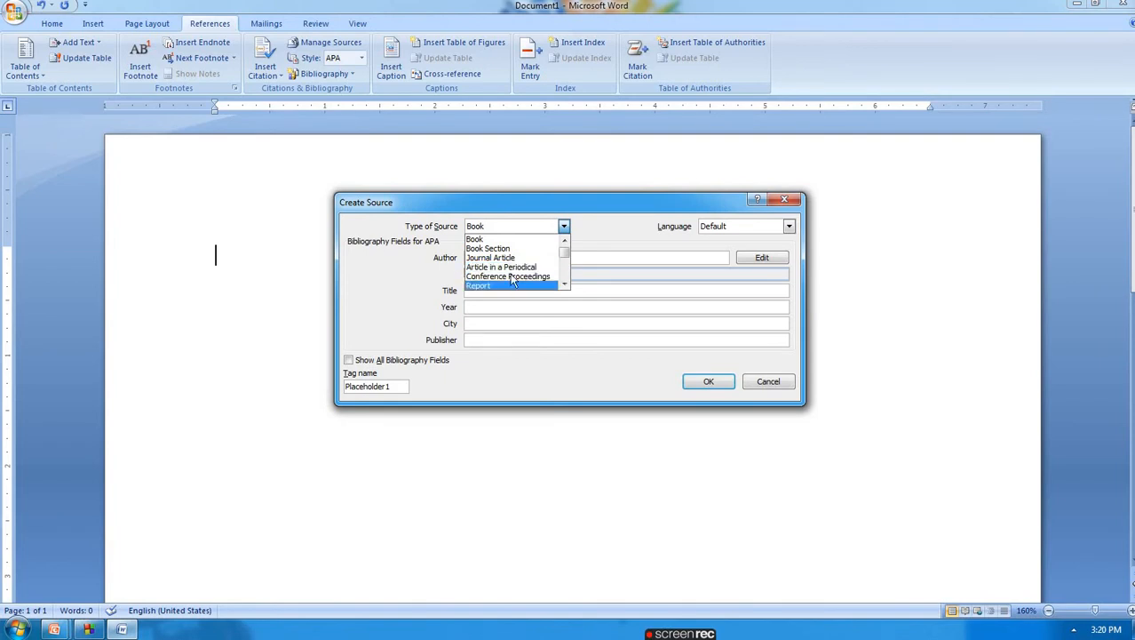
click(498, 241)
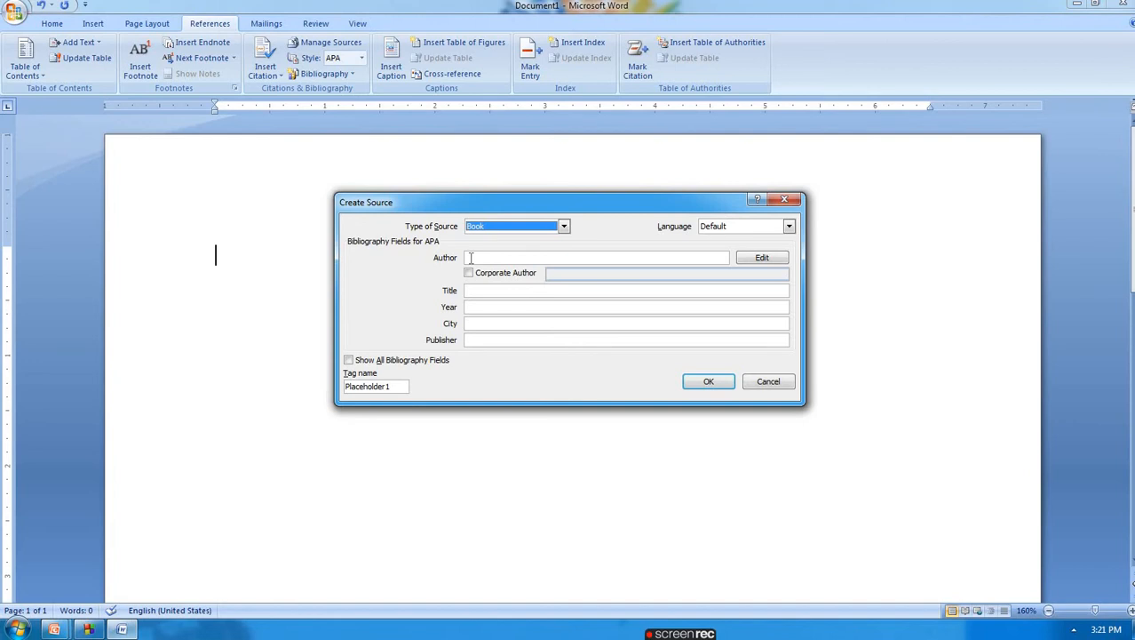
click(471, 258)
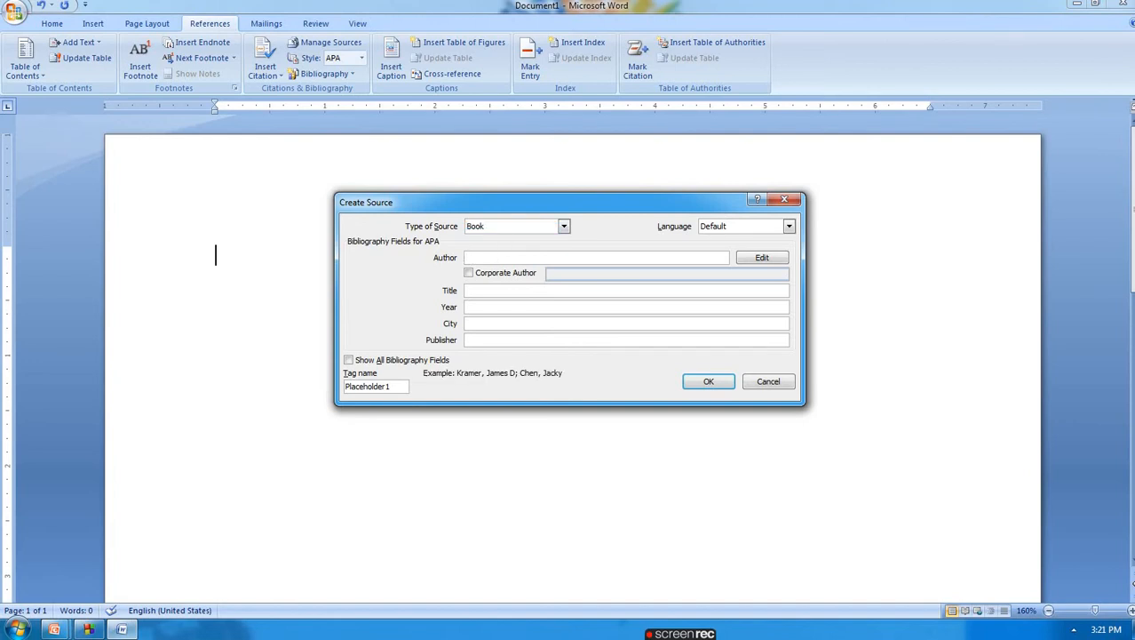
text(d.k.goel)
- Set the source's title to "computer fundamentals", year to 2019, city to "hisar" and publisher to "news agency"
key(Tab)
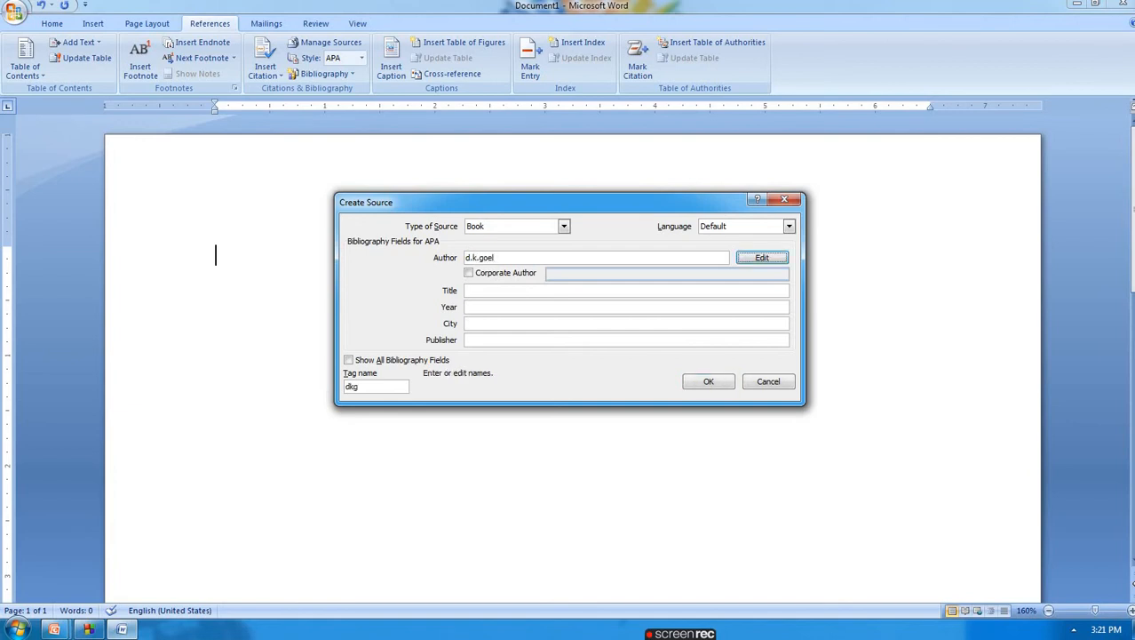
key(Tab)
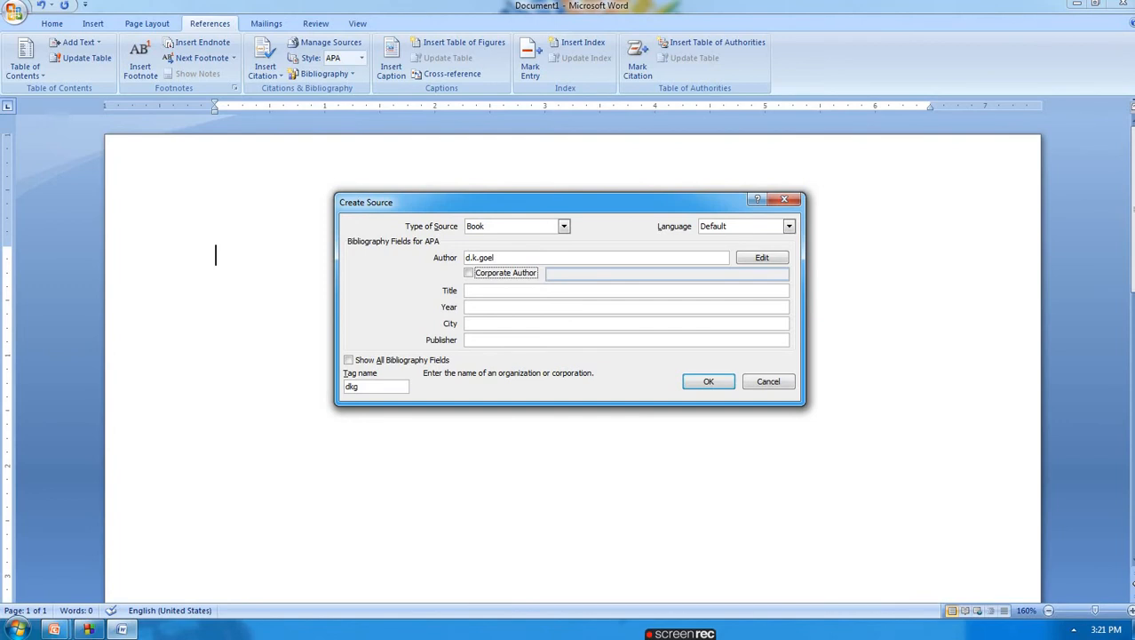
key(Tab)
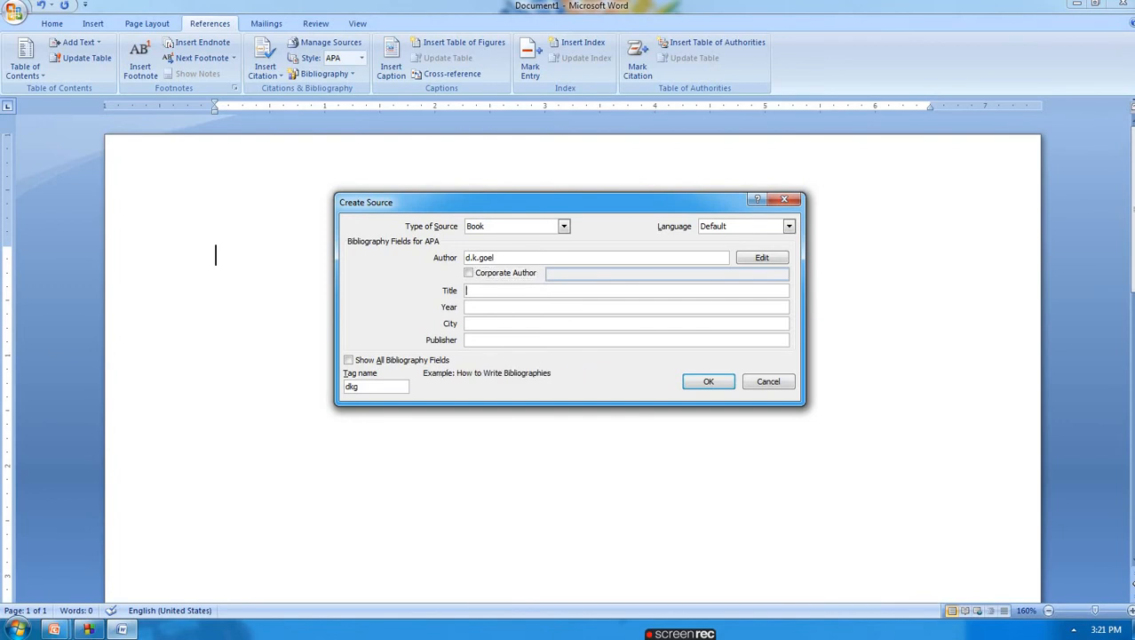
text(computer fundamen)
key(BackSpace)
text(e)
key(Tab)
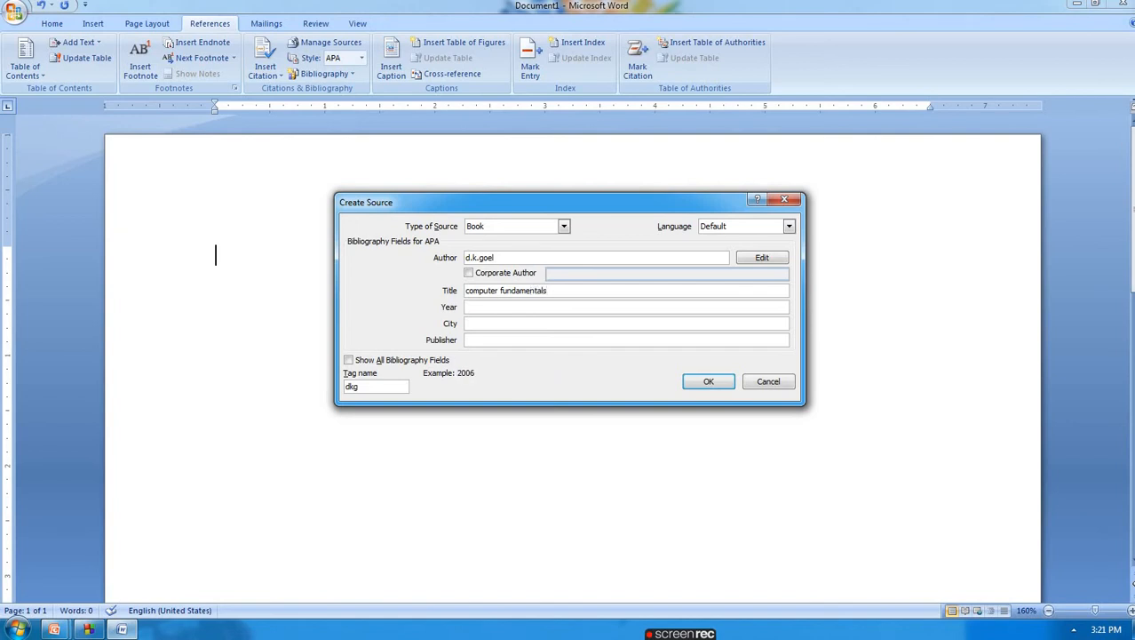
text(2019)
key(Tab)
text(hisar)
key(Tab)
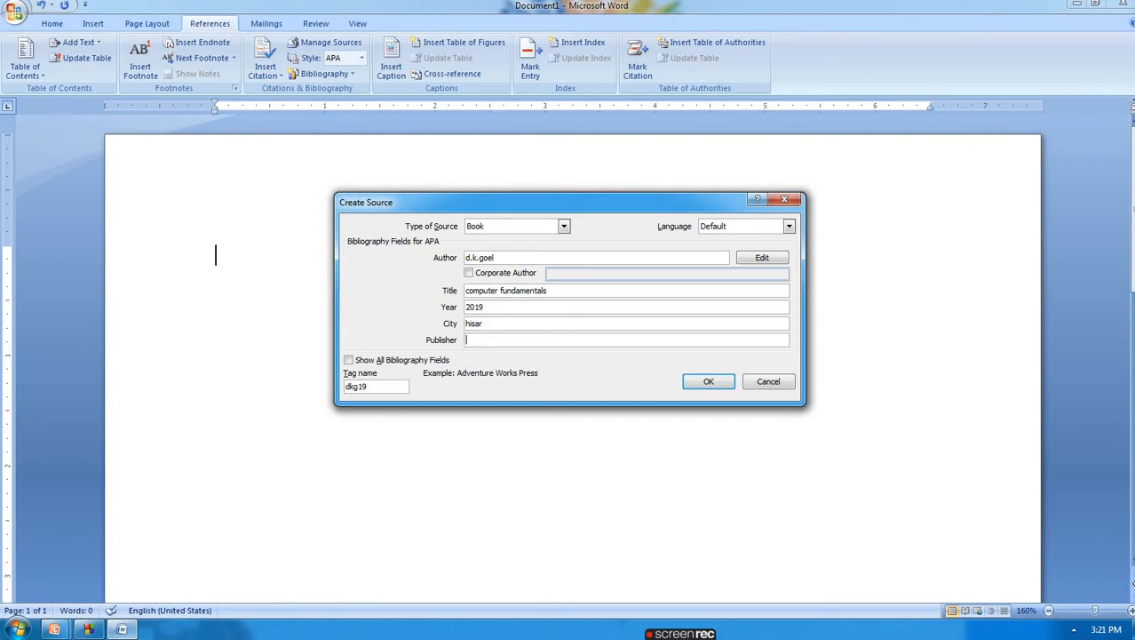
text(news agency)
- Show all bibliography fields for the source and set State/Province to "hayana" and Country/Region to "india"
click(391, 361)
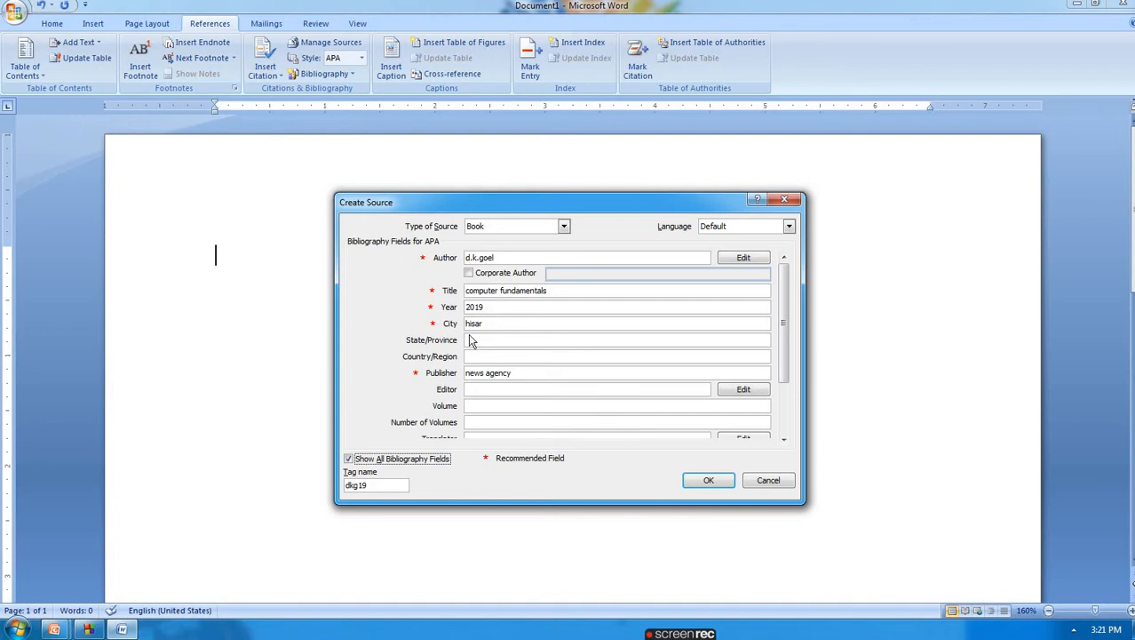
click(470, 340)
text(h)
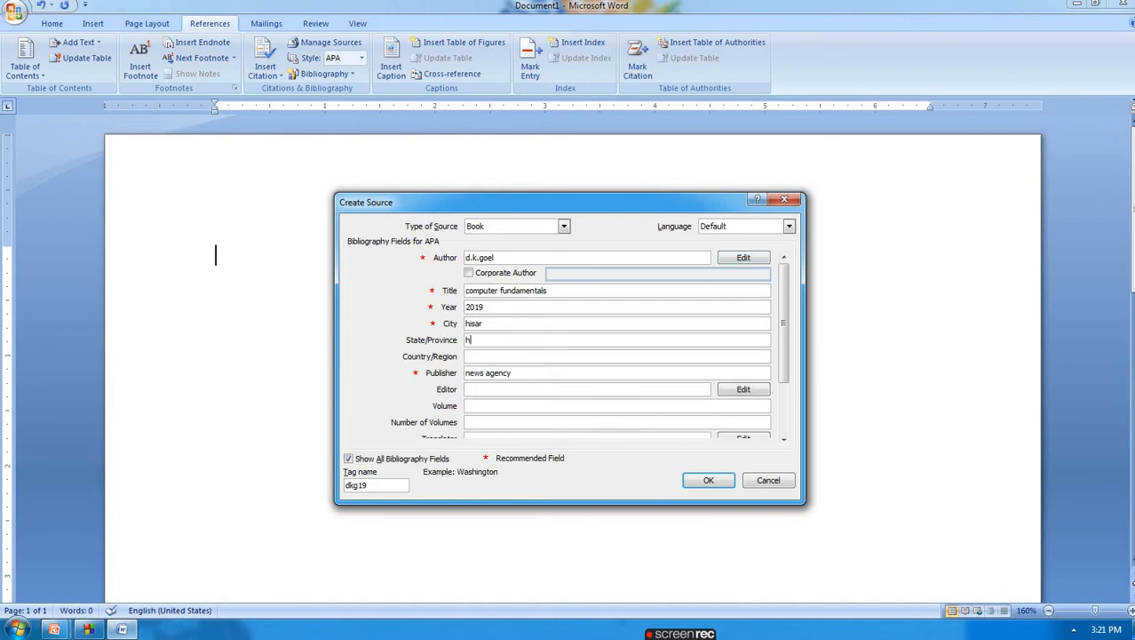
text(ayana)
key(Tab)
text(india)
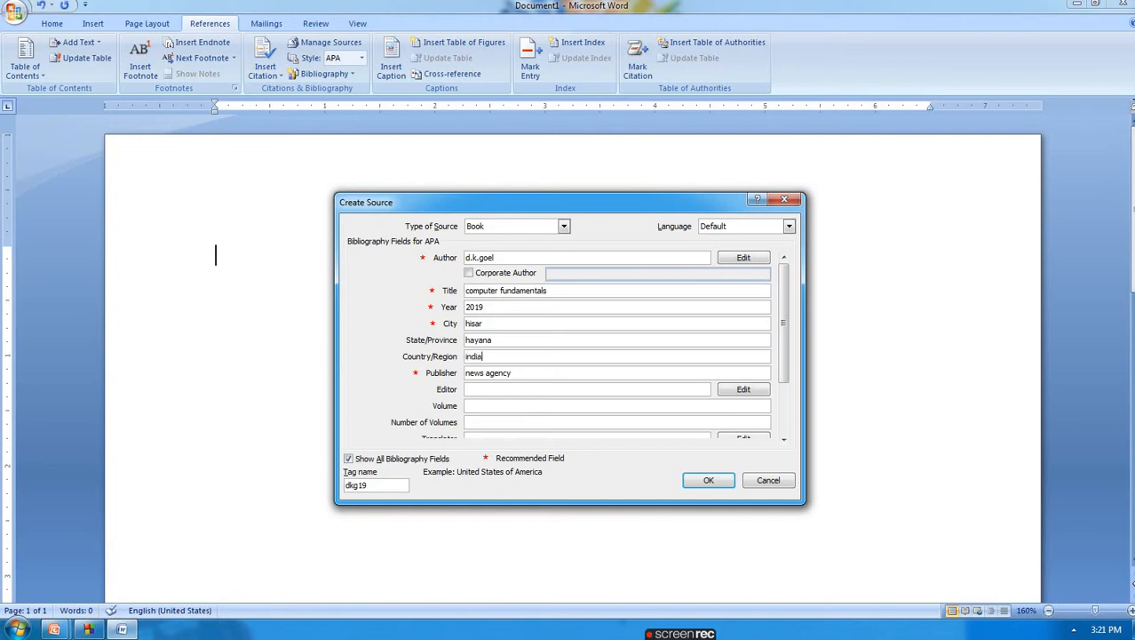
- Set the book source's Volume to 4 and Number of Volumes to 5, leaving the Editor and Translator fields empty
key(Tab)
key(Tab)
key(Tab)
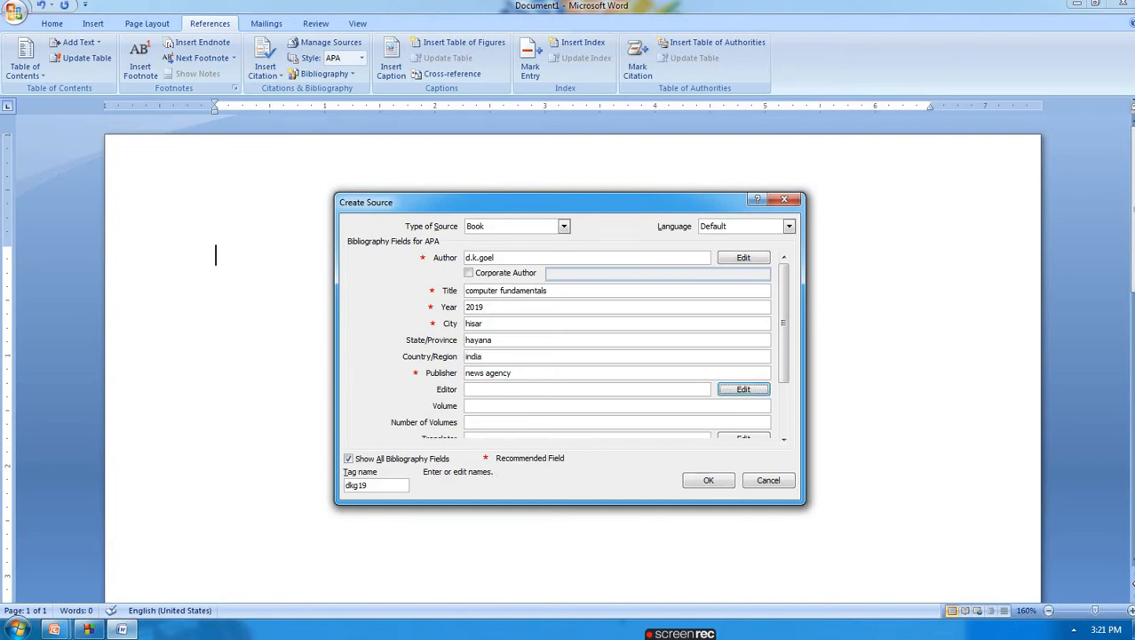
key(Tab)
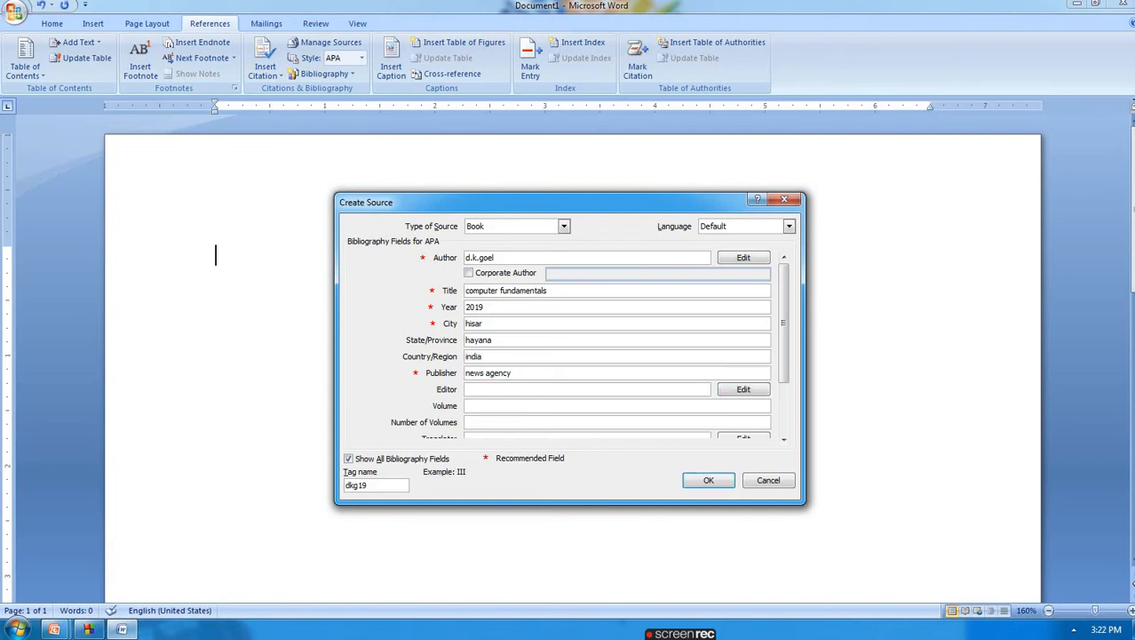
key(Tab)
key(shift+Tab)
key(Tab)
key(Tab)
key(Tab)
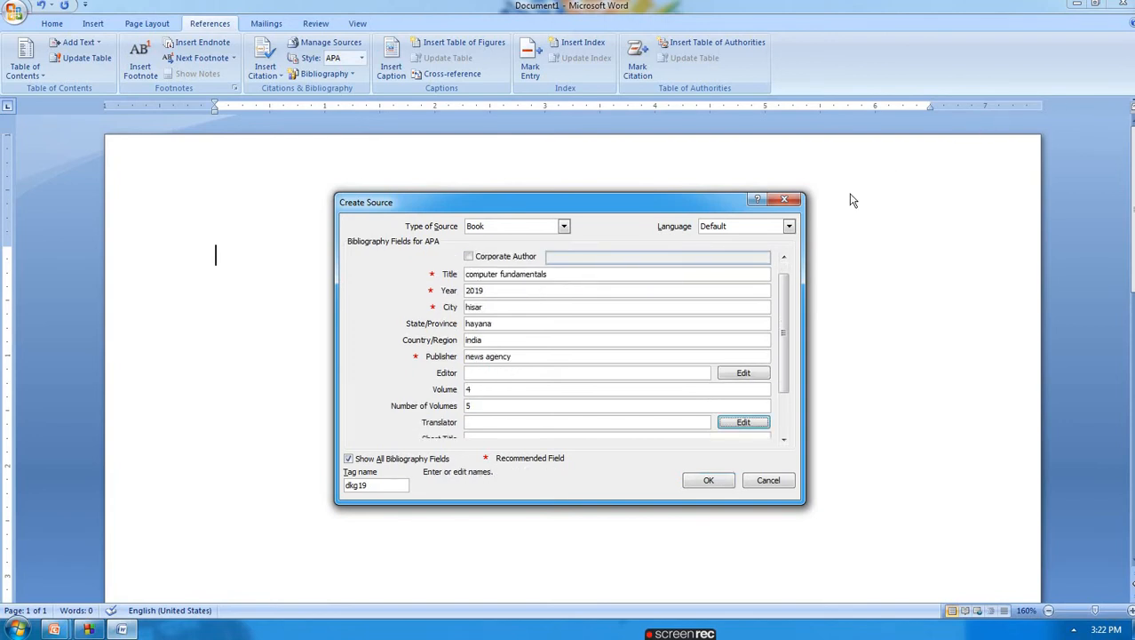
- Set the source's Pages to 263 and save the source so its citation is inserted in the document
drag(786, 377, 786, 419)
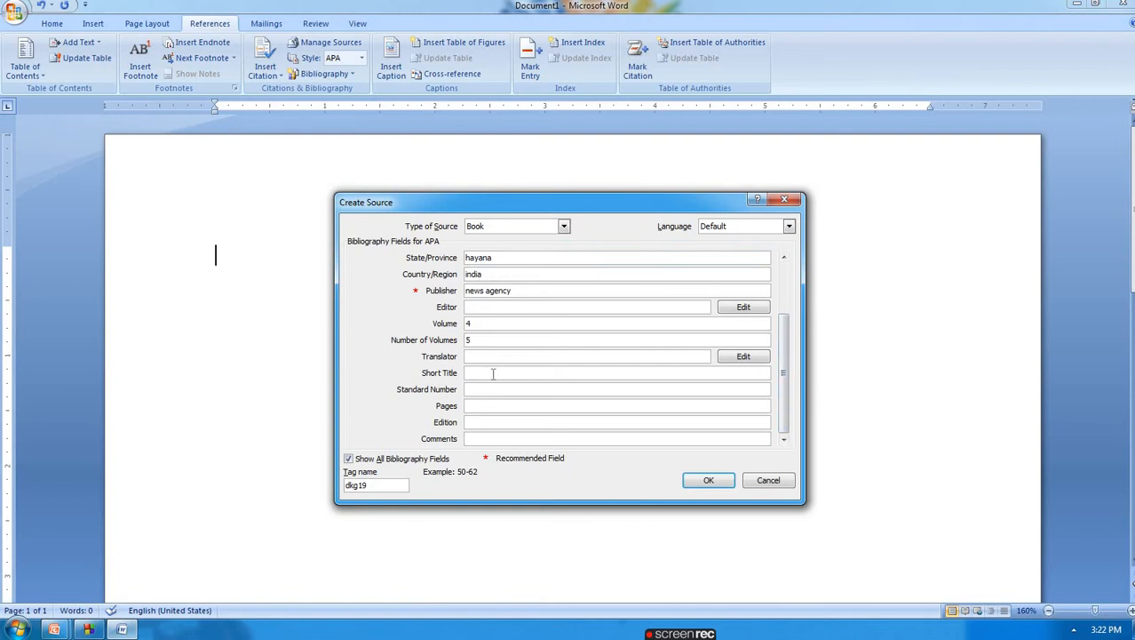
text(263)
click(708, 481)
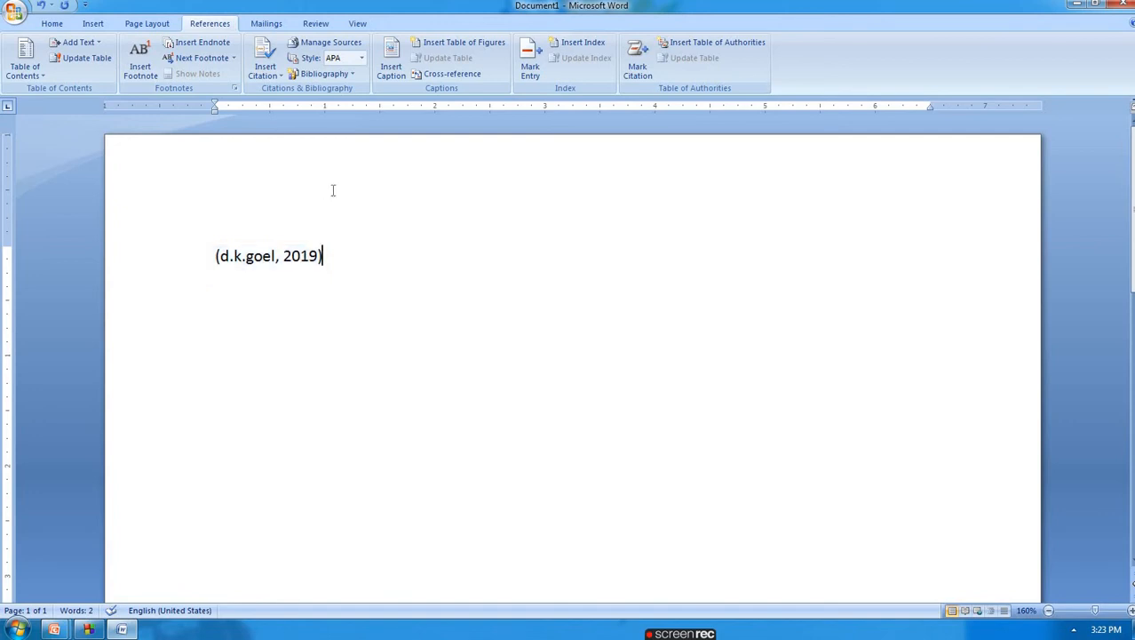
- Edit the "computer fundamentals" source's year to 2021 through Manage Sources, updating both the master list and the current document
click(341, 41)
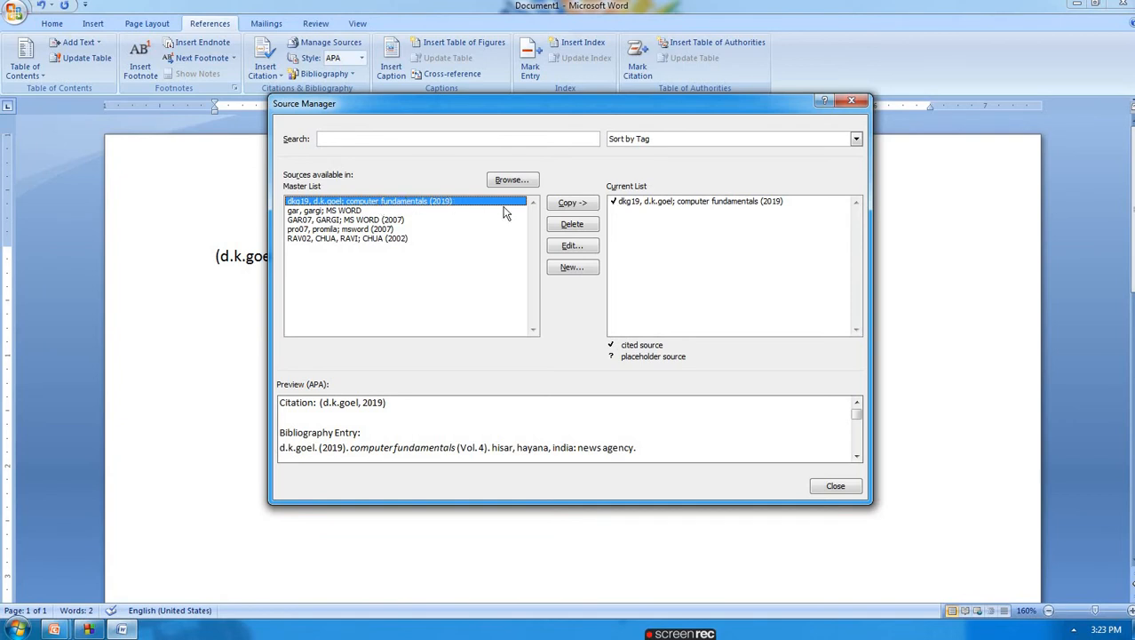
click(571, 248)
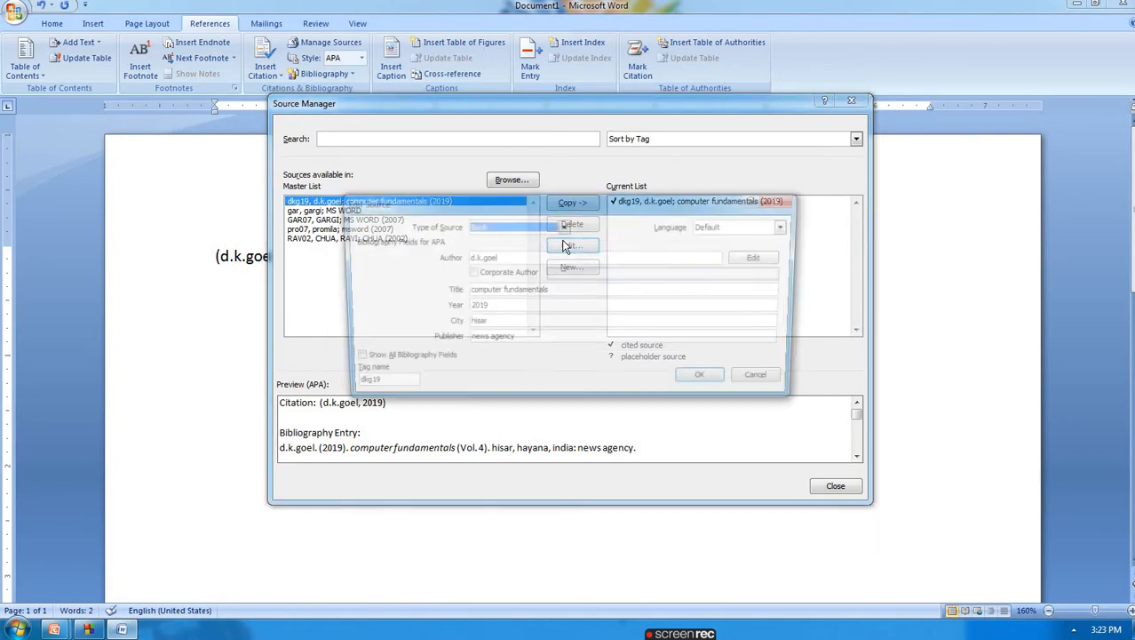
click(489, 306)
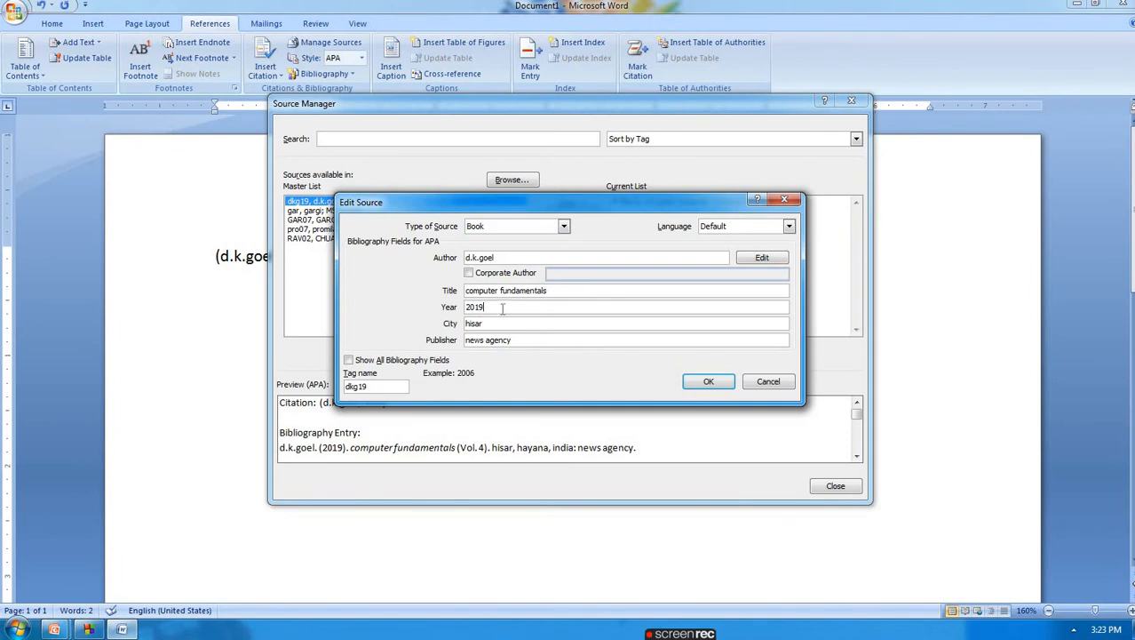
key(BackSpace)
key(BackSpace)
text(19)
click(707, 383)
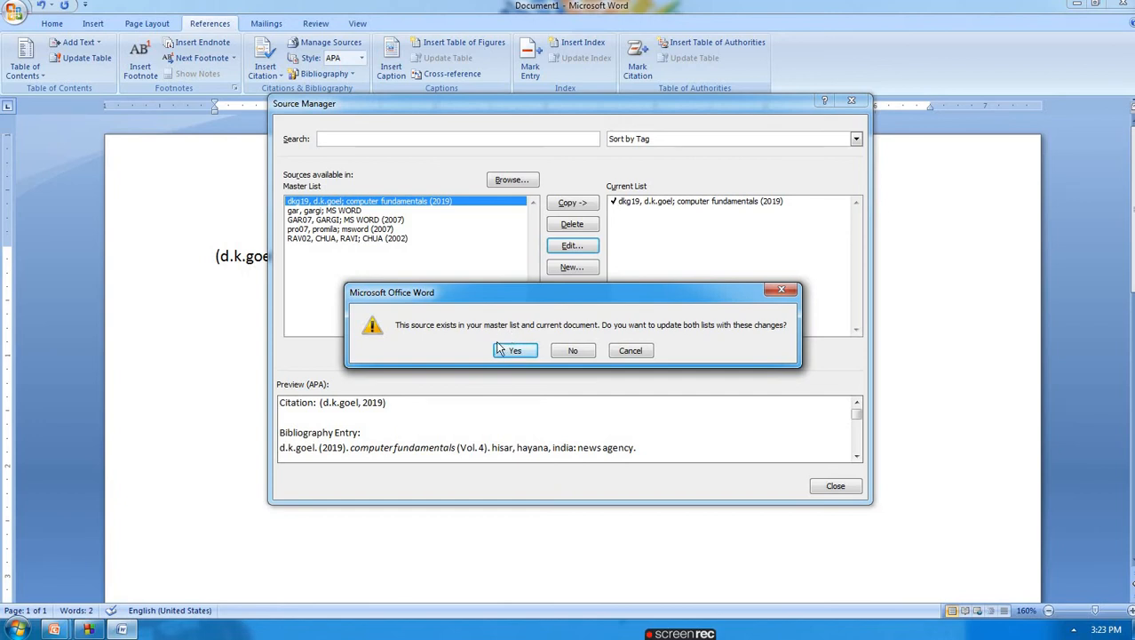
click(515, 351)
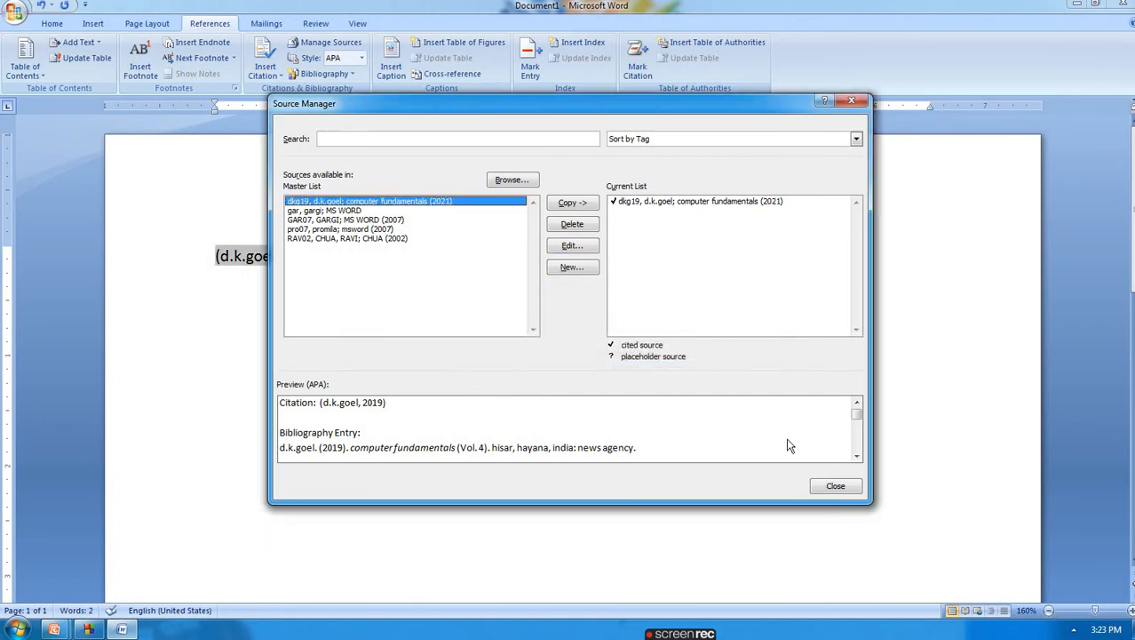
click(835, 489)
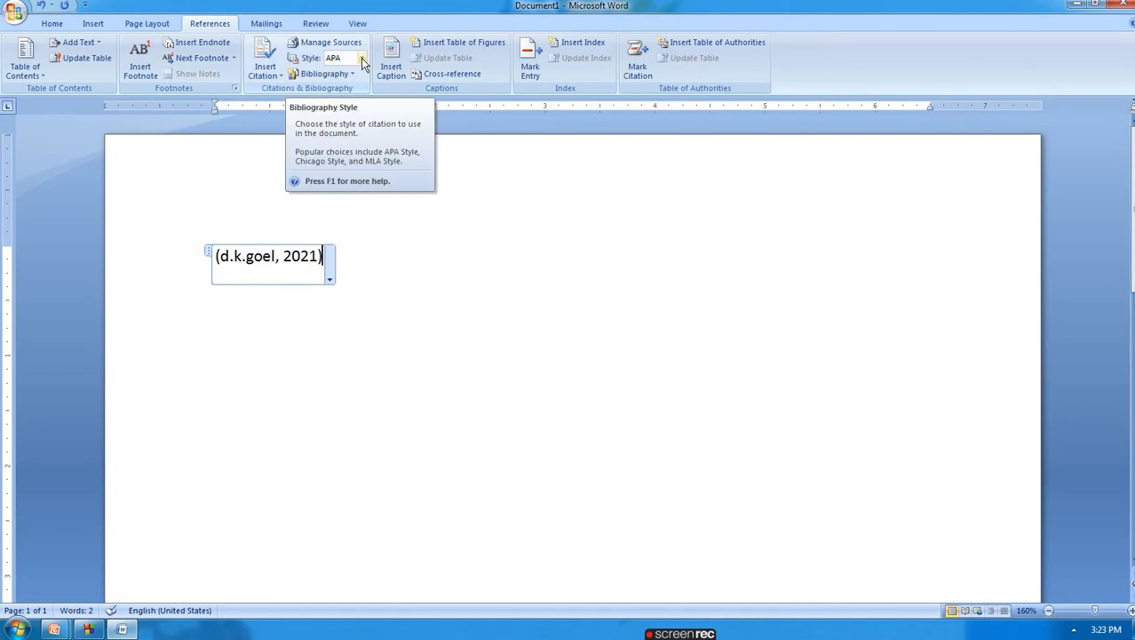
- Try the Chicago, GOST - Name Sort and MLA styles on the citation
click(360, 58)
click(354, 85)
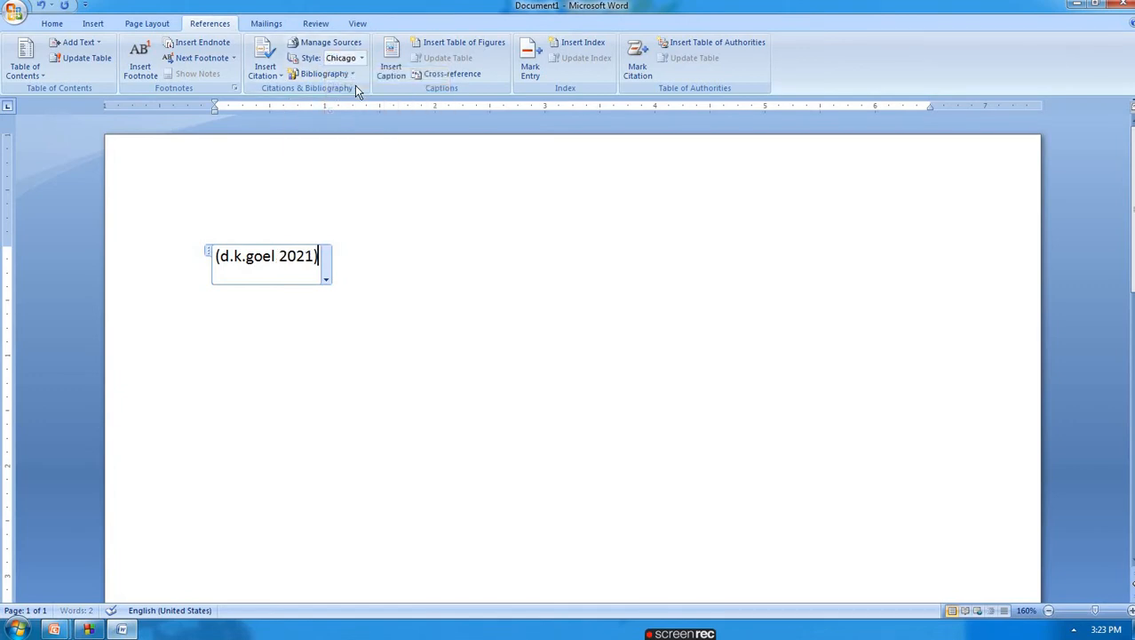
click(361, 57)
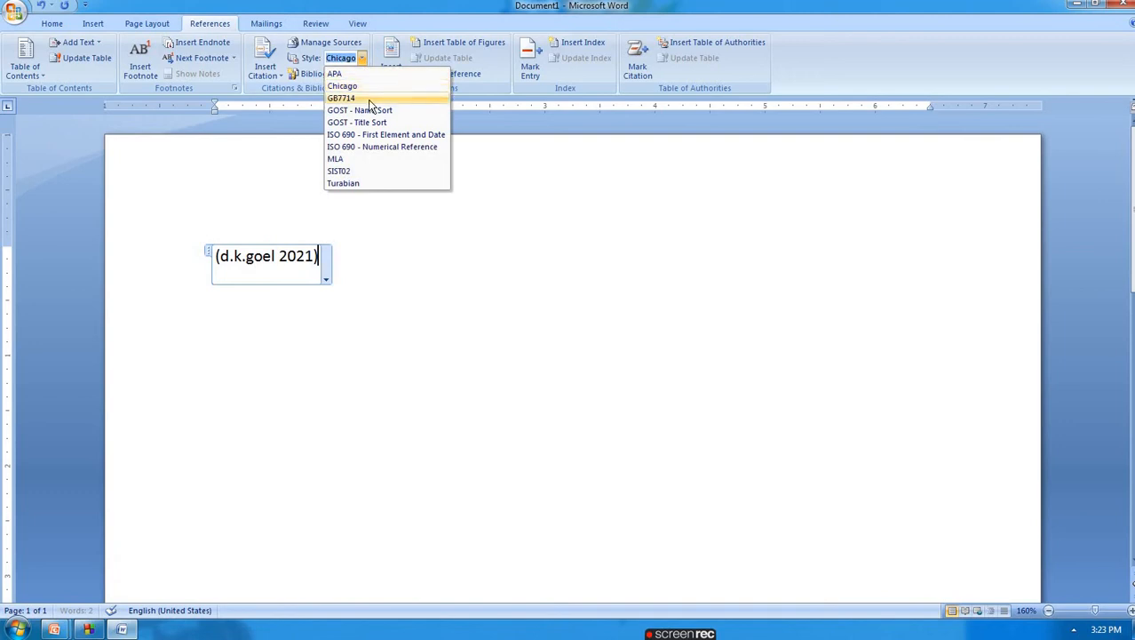
click(367, 112)
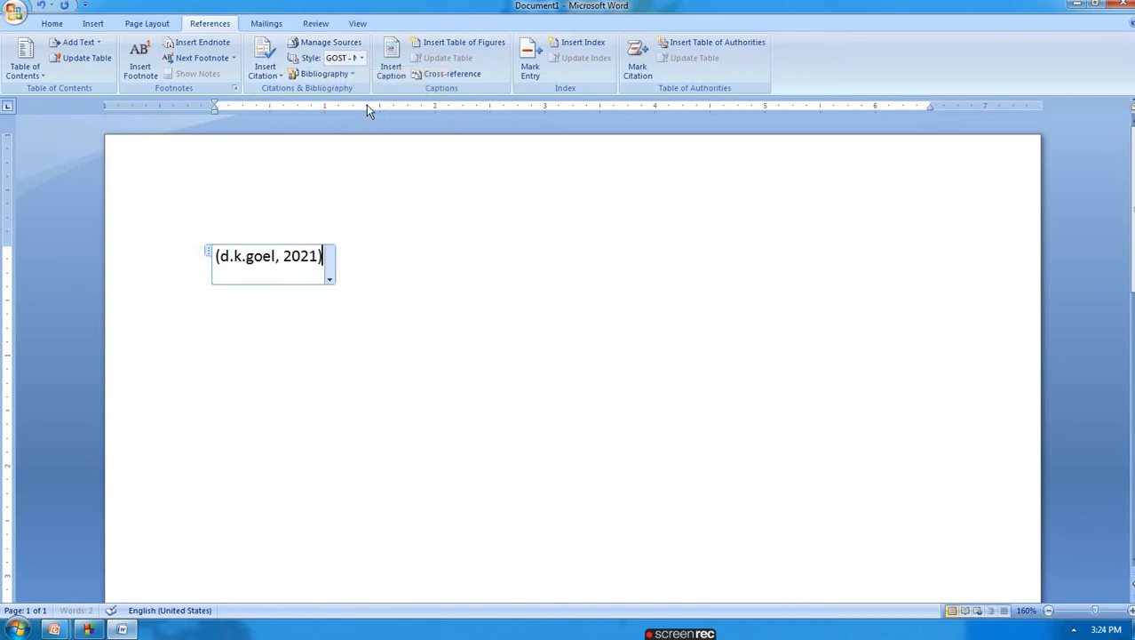
click(361, 57)
click(340, 158)
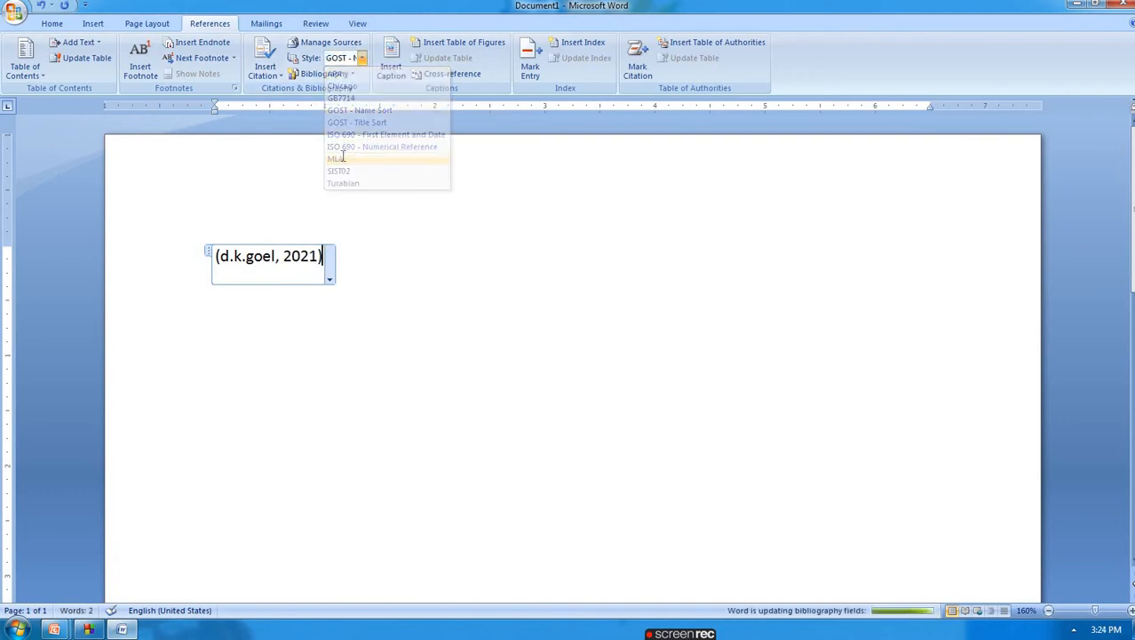
- Set the citation style to ISO 690 - First Element and Date and insert the built-in Bibliography two paragraphs below the citation
click(361, 58)
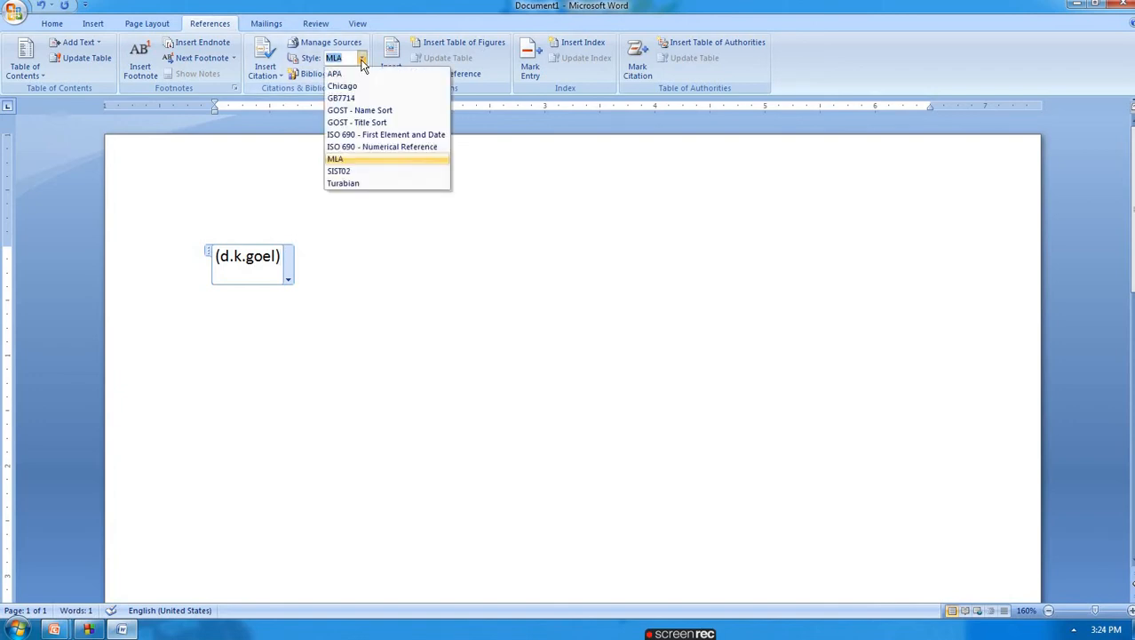
click(364, 135)
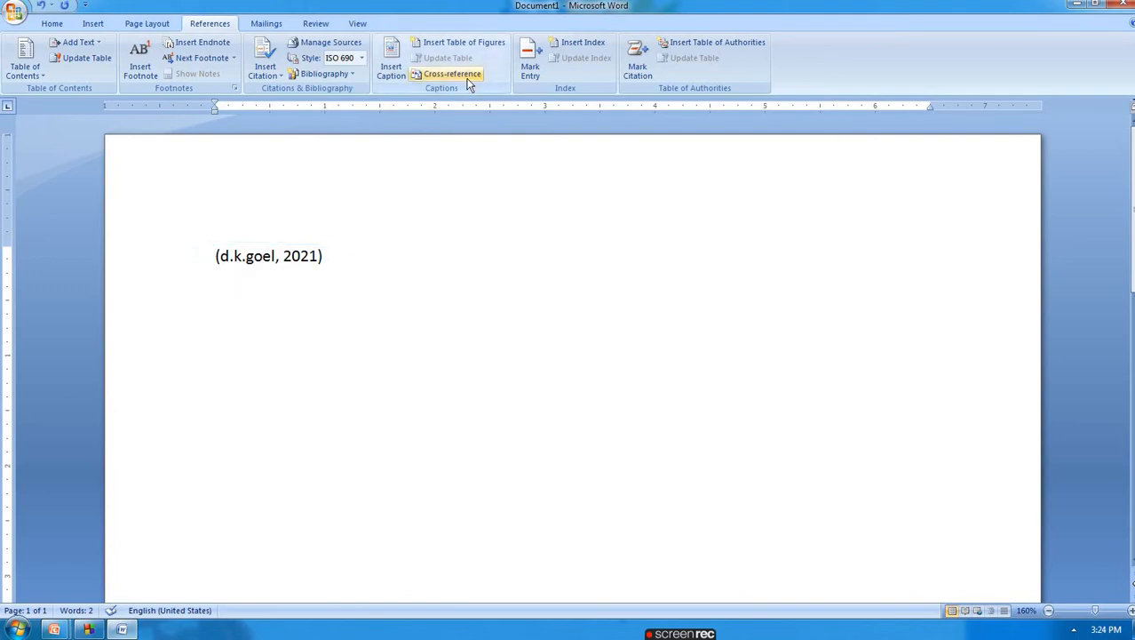
key(Return)
key(Return)
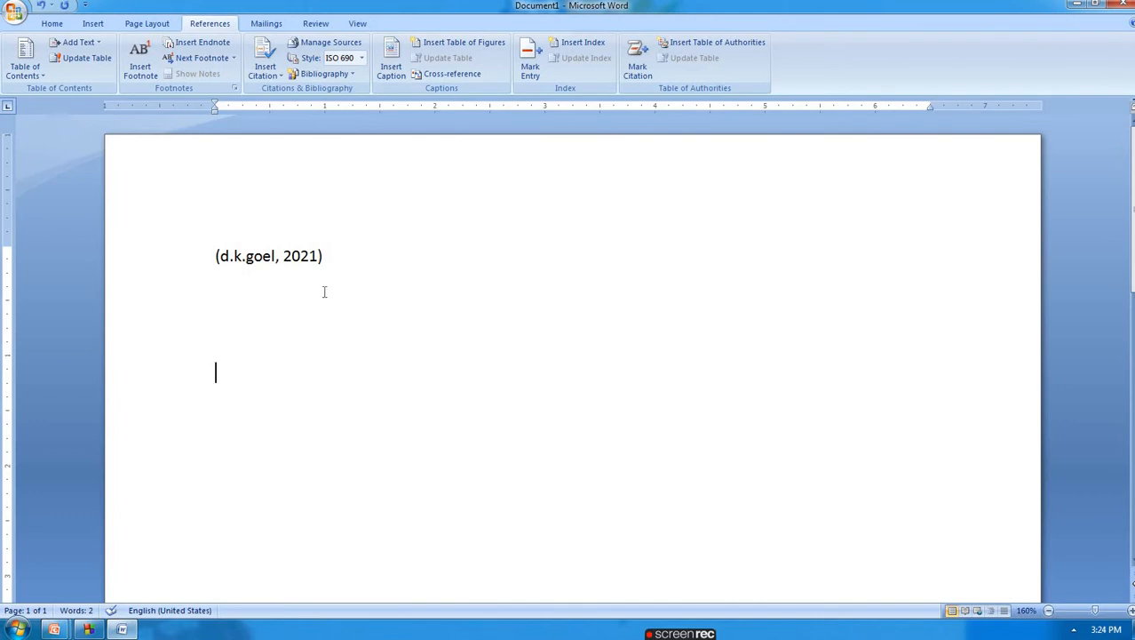
click(343, 77)
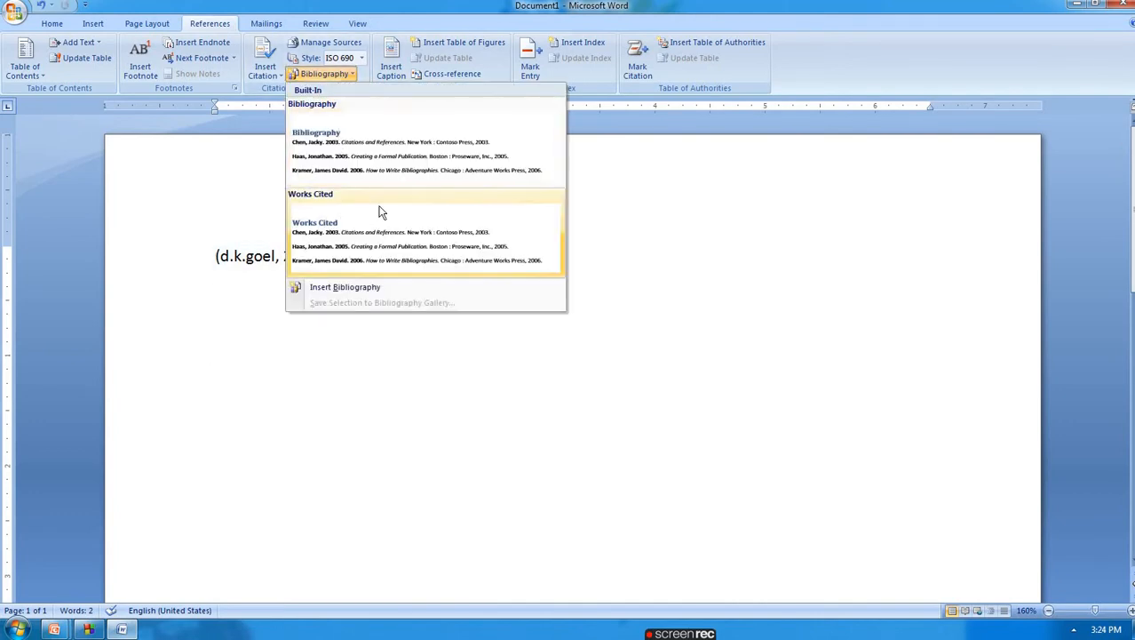
click(393, 161)
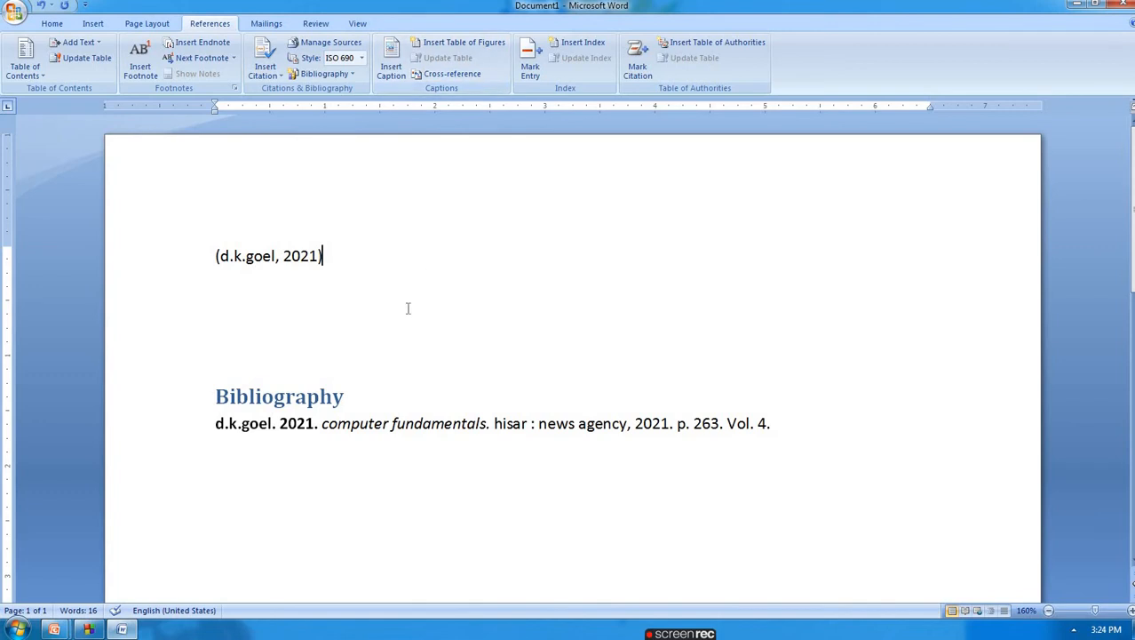
- Delete the citation and the bibliography so the document is empty
key(ctrl+a)
key(Delete)
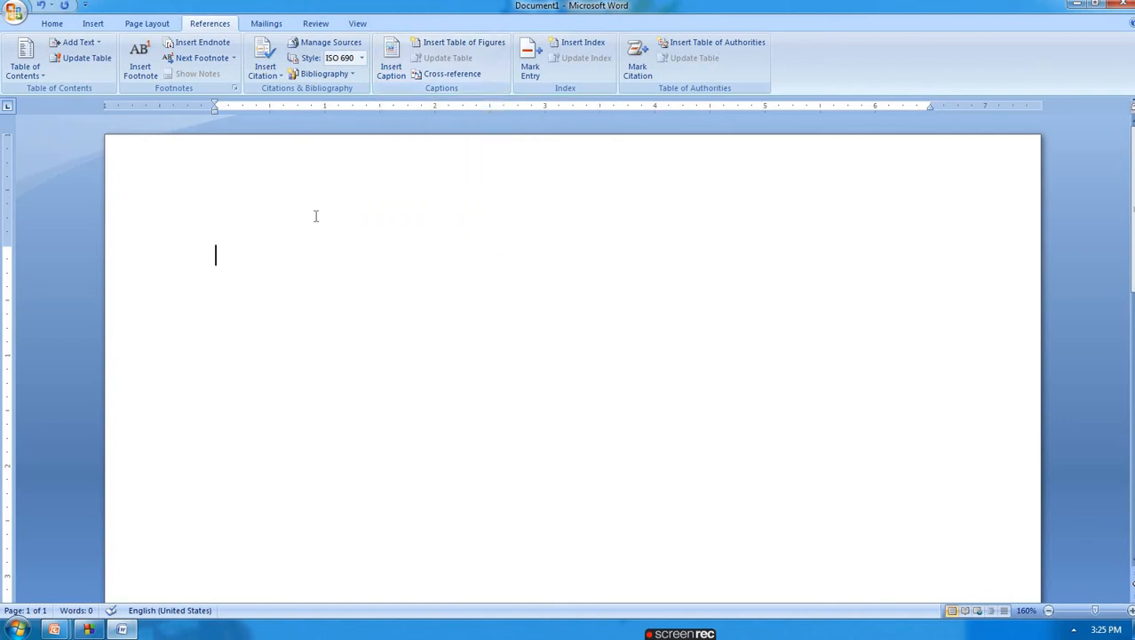
text(=r)
key(BackSpace)
key(BackSpace)
- Draw a rectangle shape about 4.18" high and 3.72" wide on the blank page
click(101, 24)
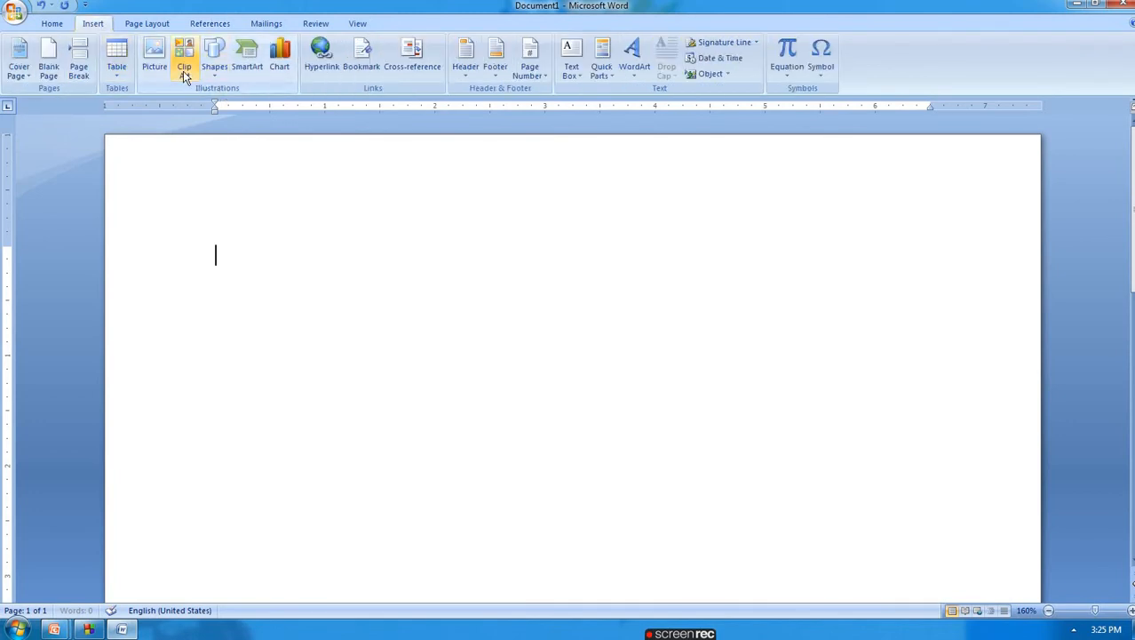
click(217, 78)
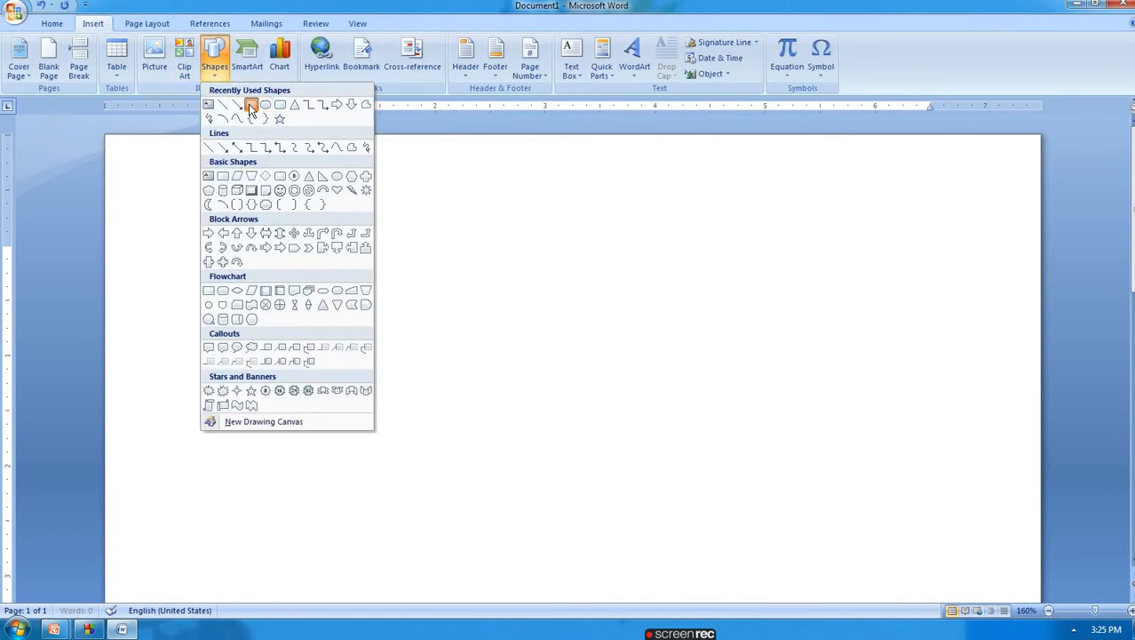
click(250, 103)
drag(246, 249, 655, 597)
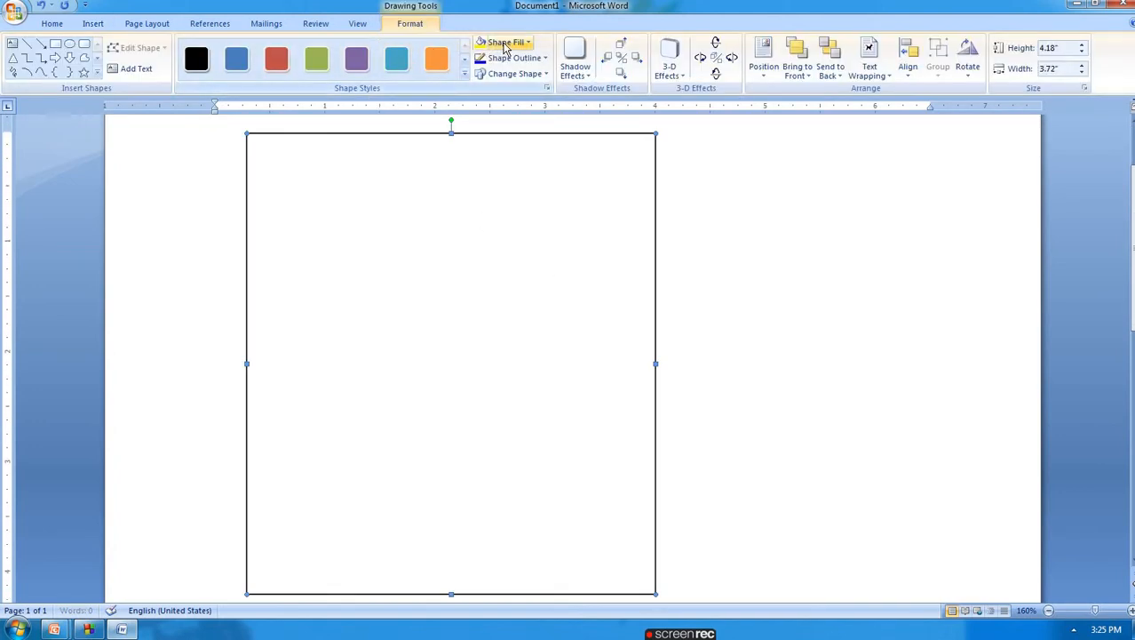
- Fill the rectangle with the Koala picture from the Sample Pictures folder and deselect the shape
click(505, 42)
click(510, 200)
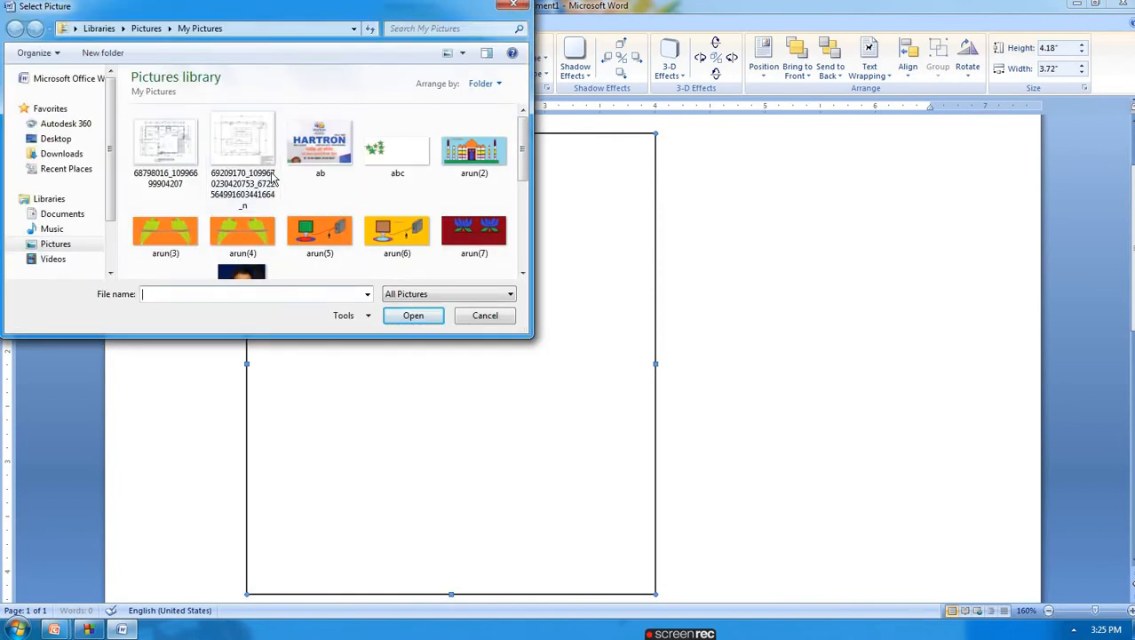
click(55, 245)
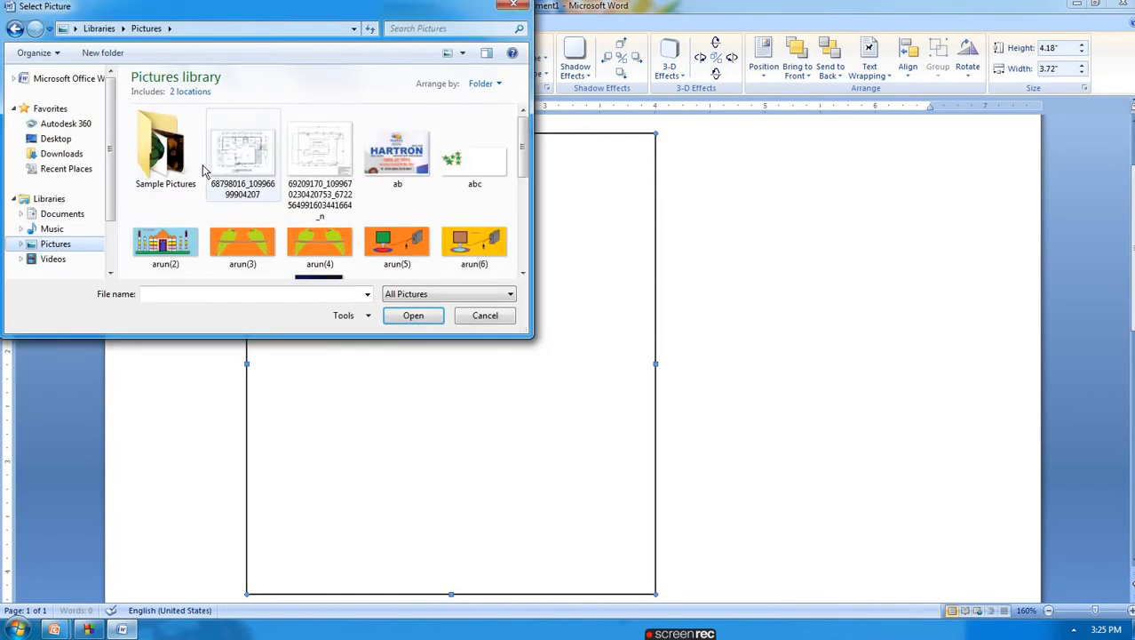
double_click(149, 178)
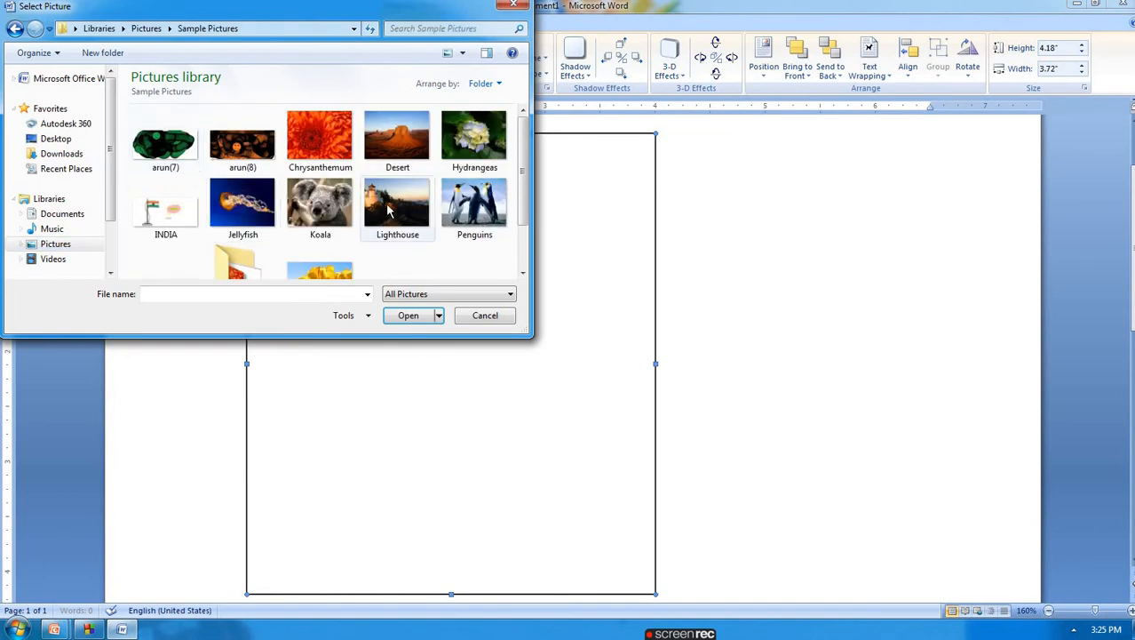
click(336, 209)
click(405, 317)
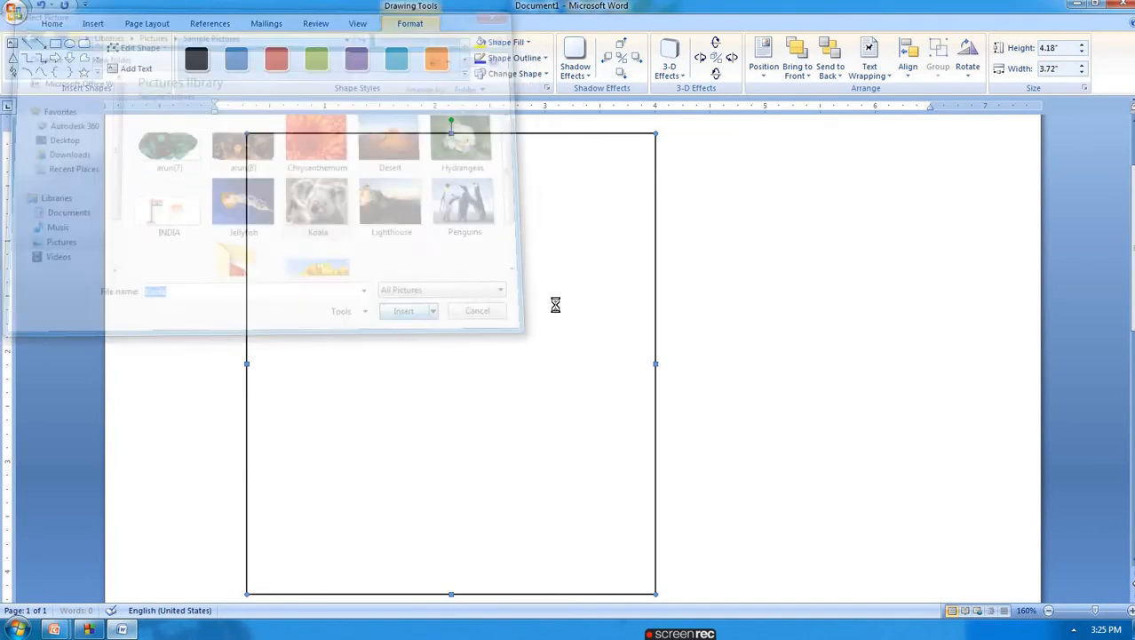
click(710, 382)
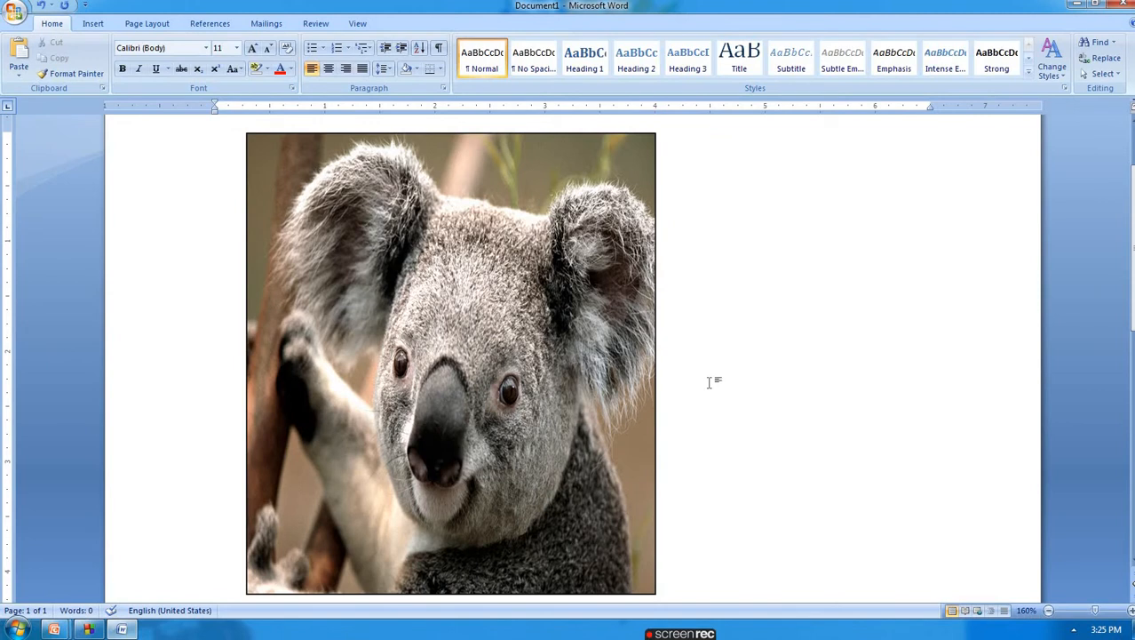
- Insert two page breaks before the koala rectangle and place copies of it on the second and first pages
key(ctrl+Return)
scroll(711, 383, down, 5)
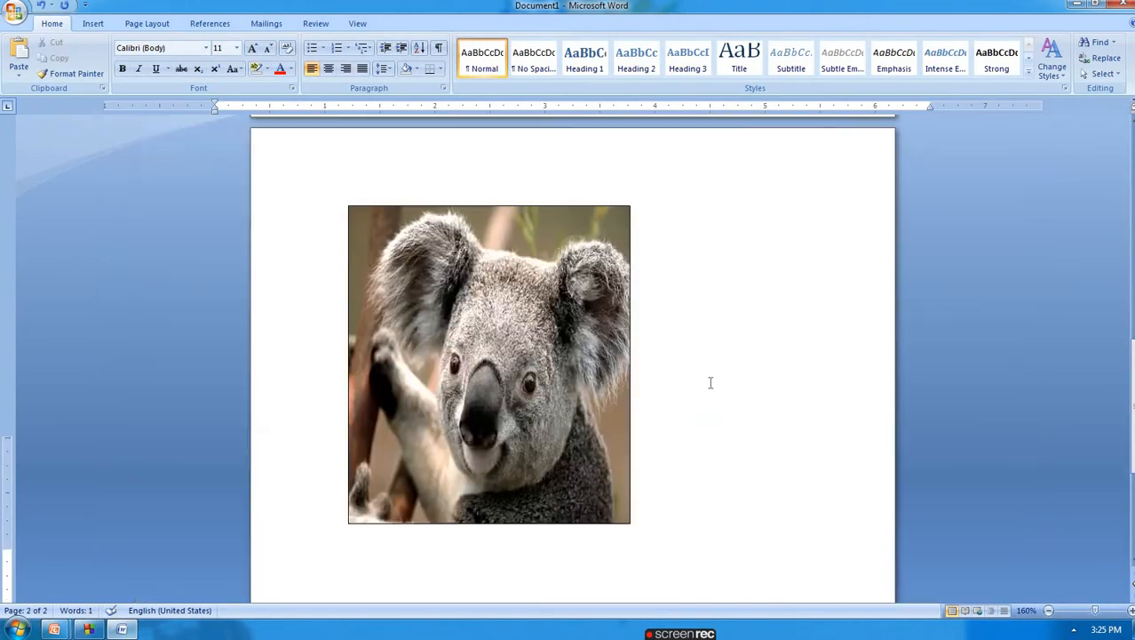
scroll(709, 382, down, 12)
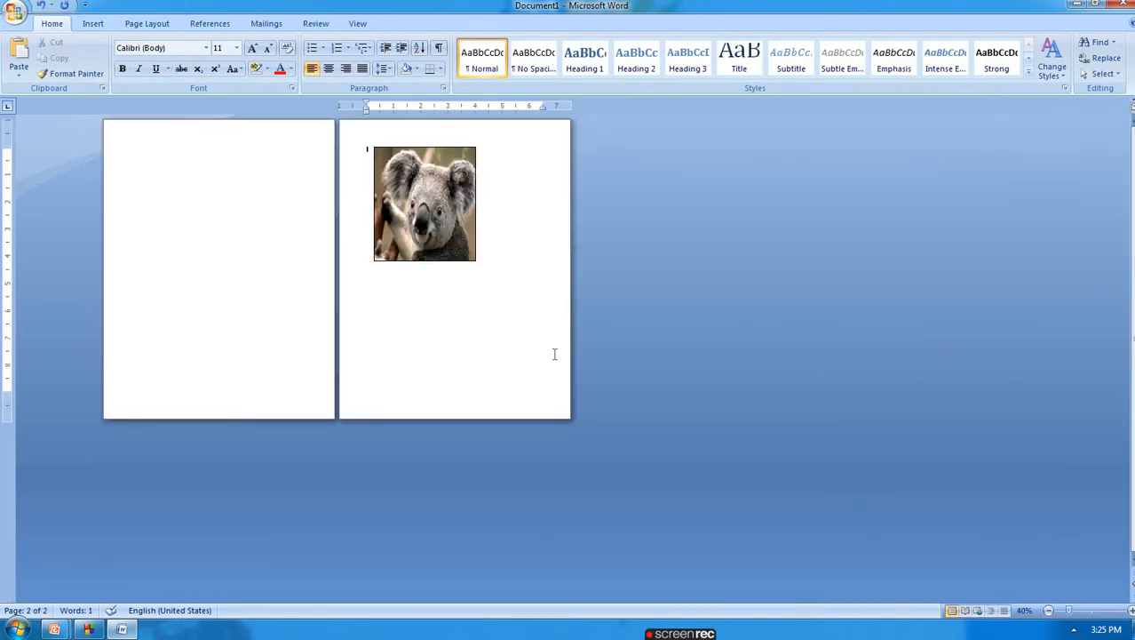
key(ctrl+Return)
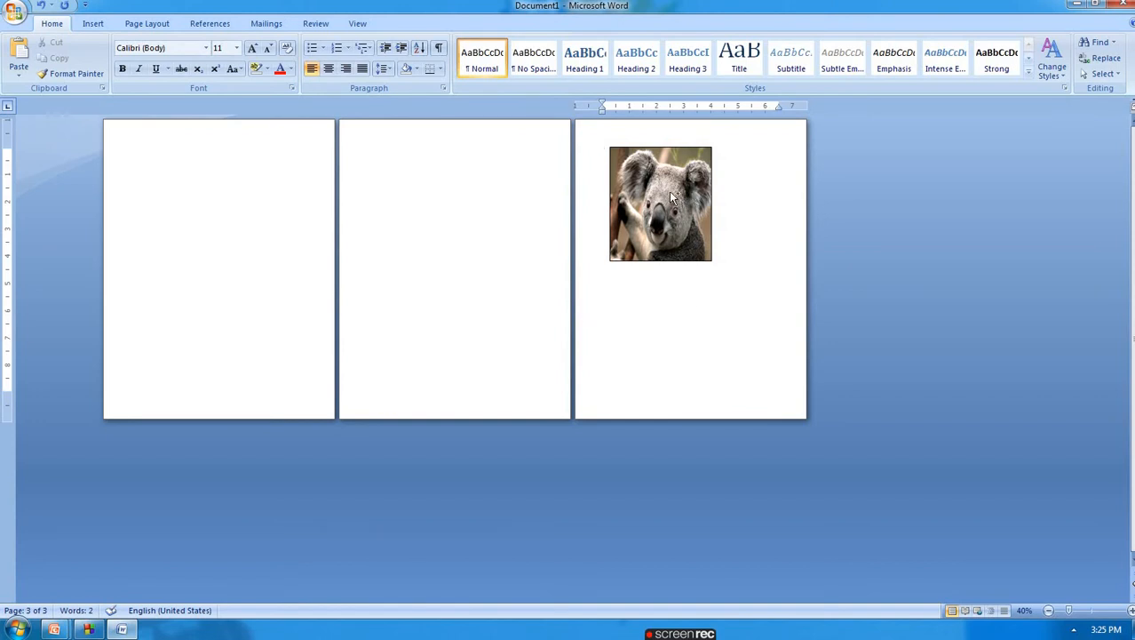
drag(672, 197, 436, 202)
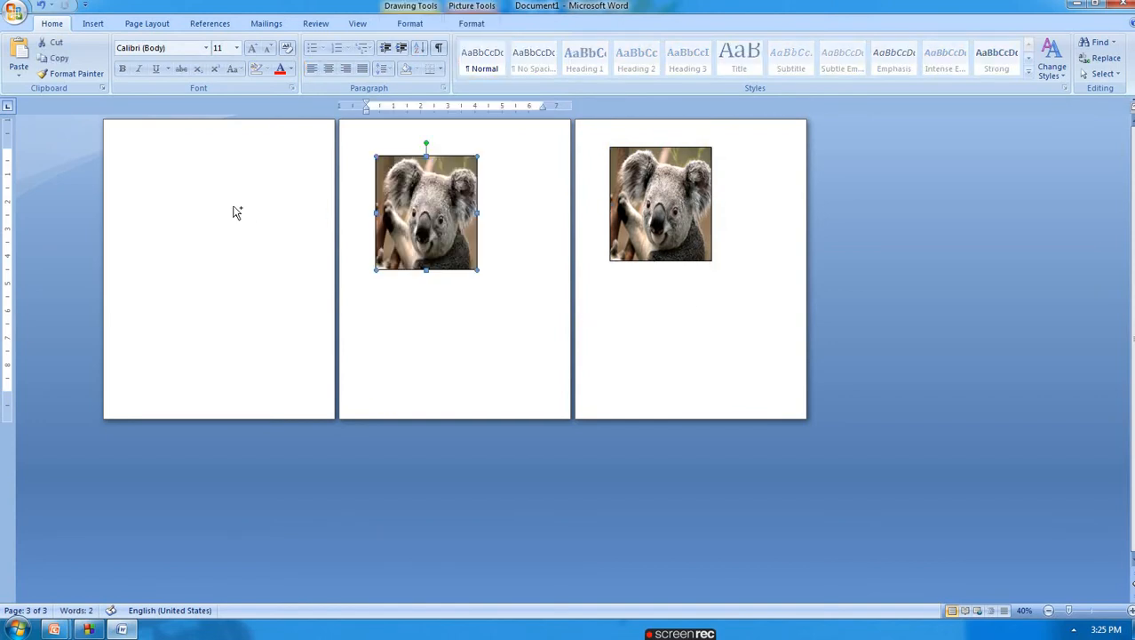
drag(233, 206, 224, 208)
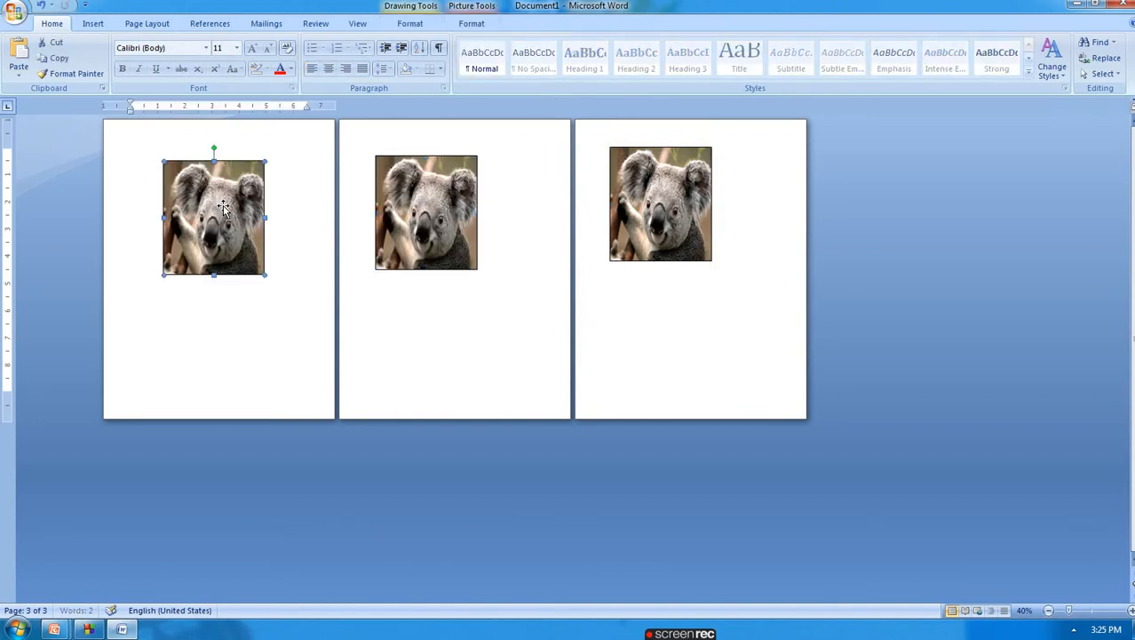
- Fill the rectangle on the first page with the Chrysanthemum picture from the Sample Pictures folder
click(428, 25)
click(504, 42)
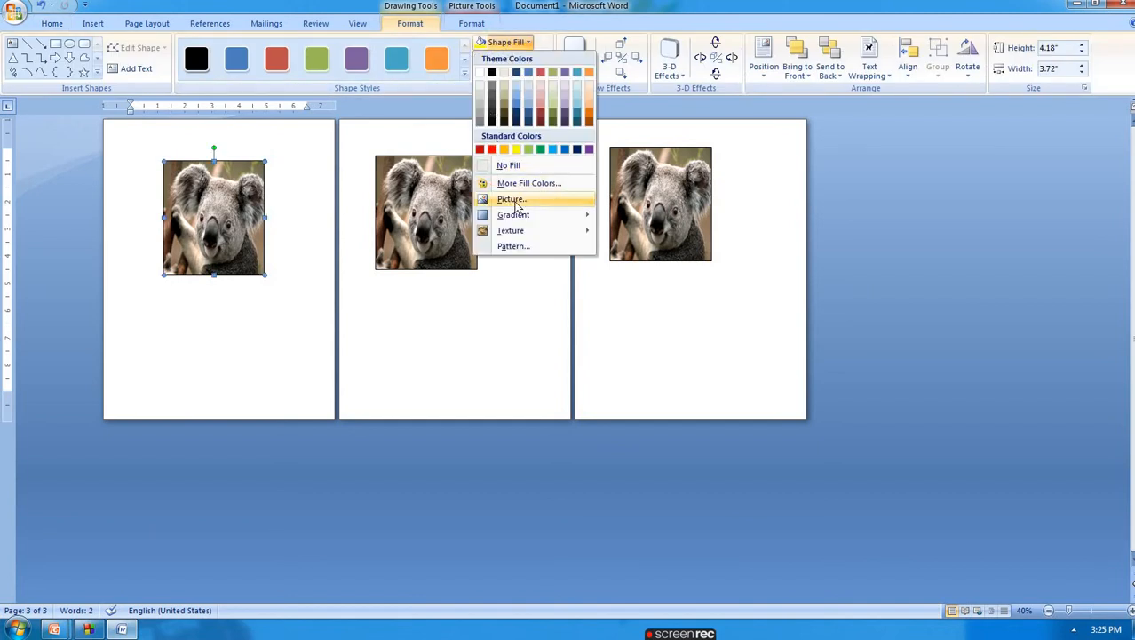
click(516, 202)
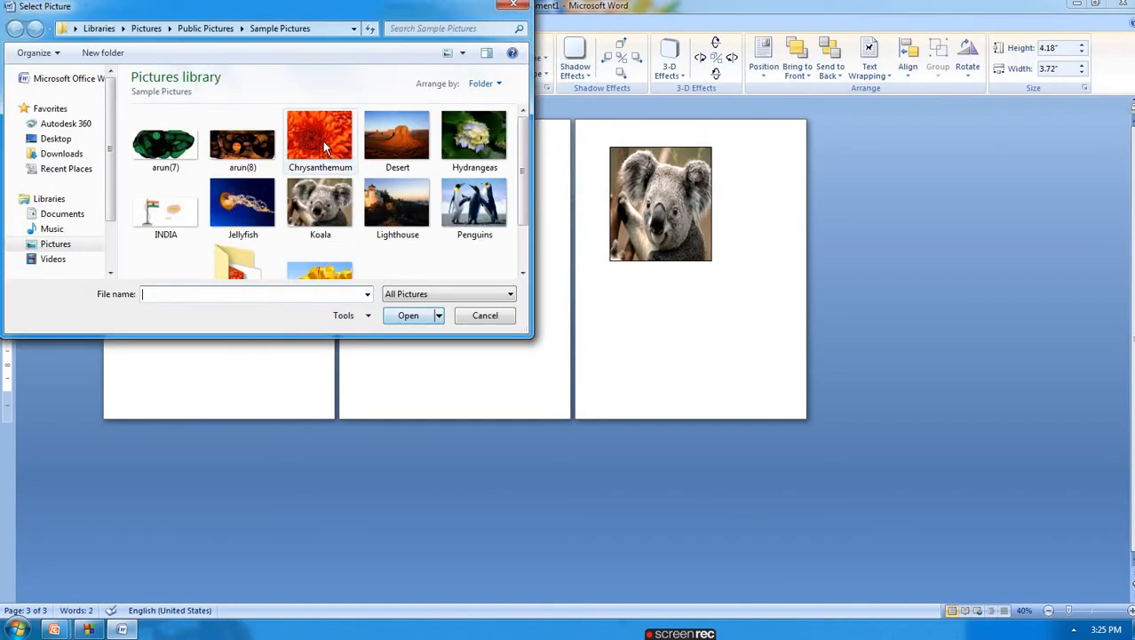
click(323, 141)
click(408, 315)
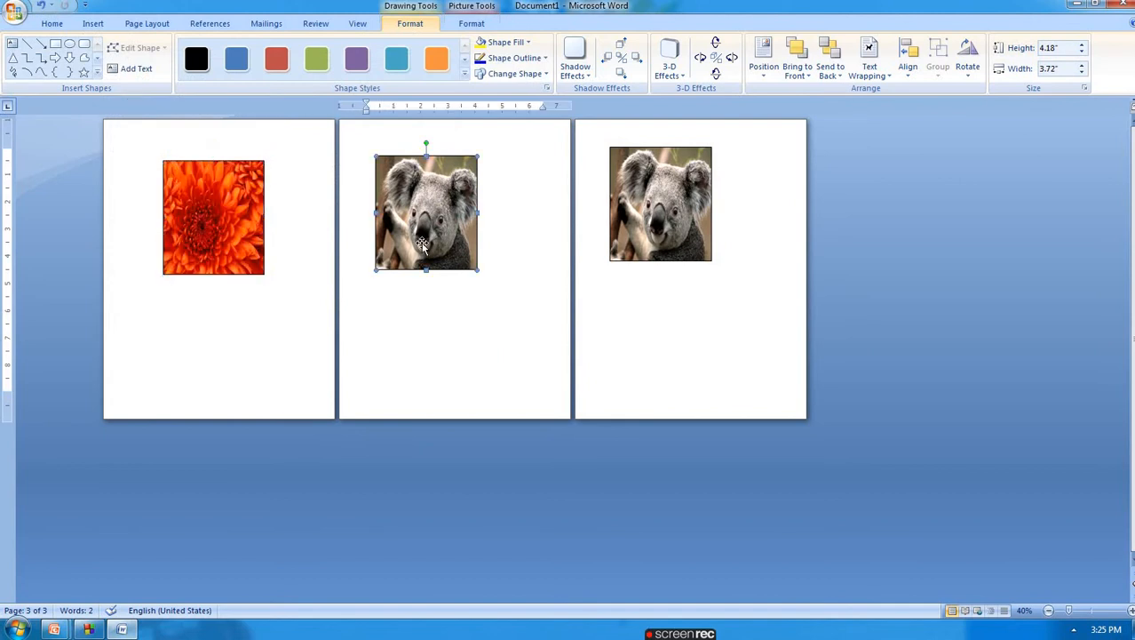
- Fill the rectangle on the second page with the Jellyfish picture from the Sample Pictures folder
click(505, 43)
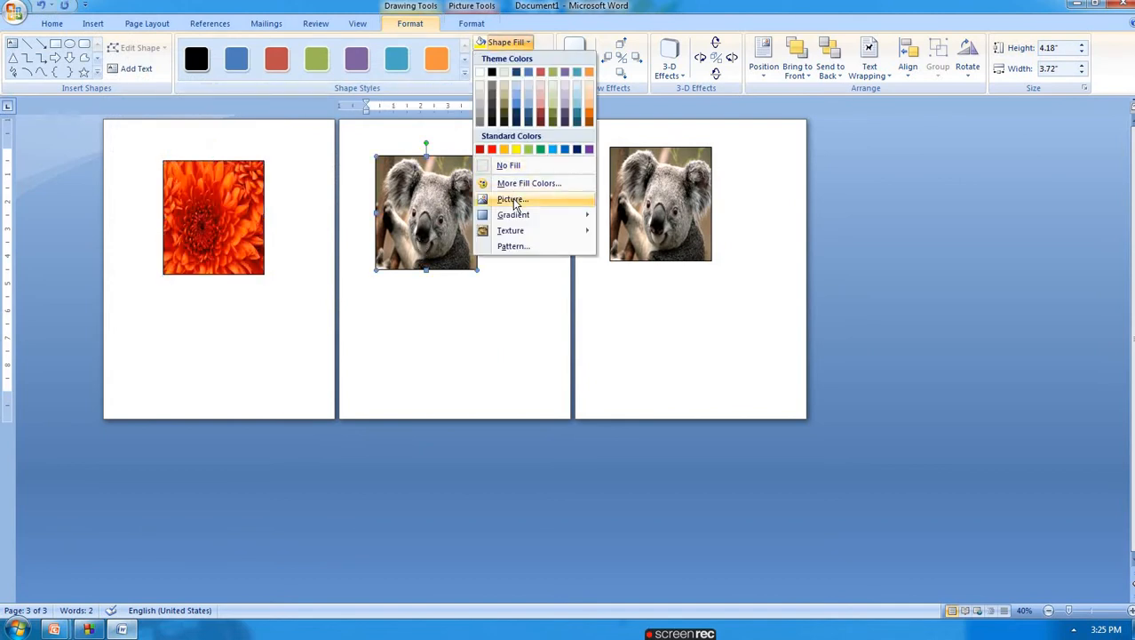
click(513, 200)
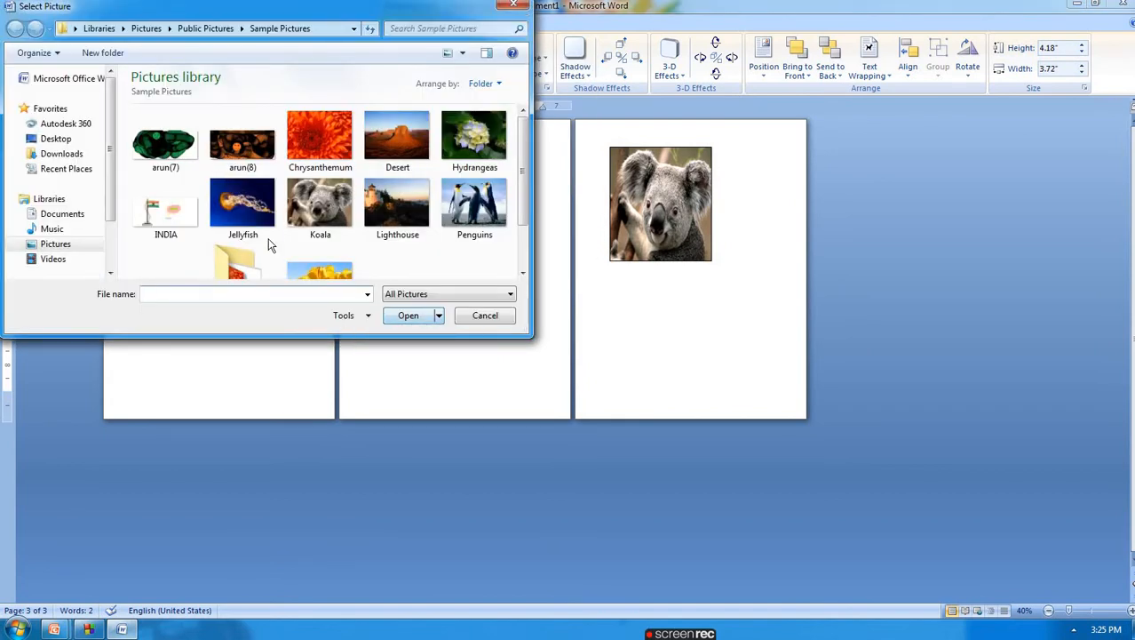
click(268, 236)
click(410, 316)
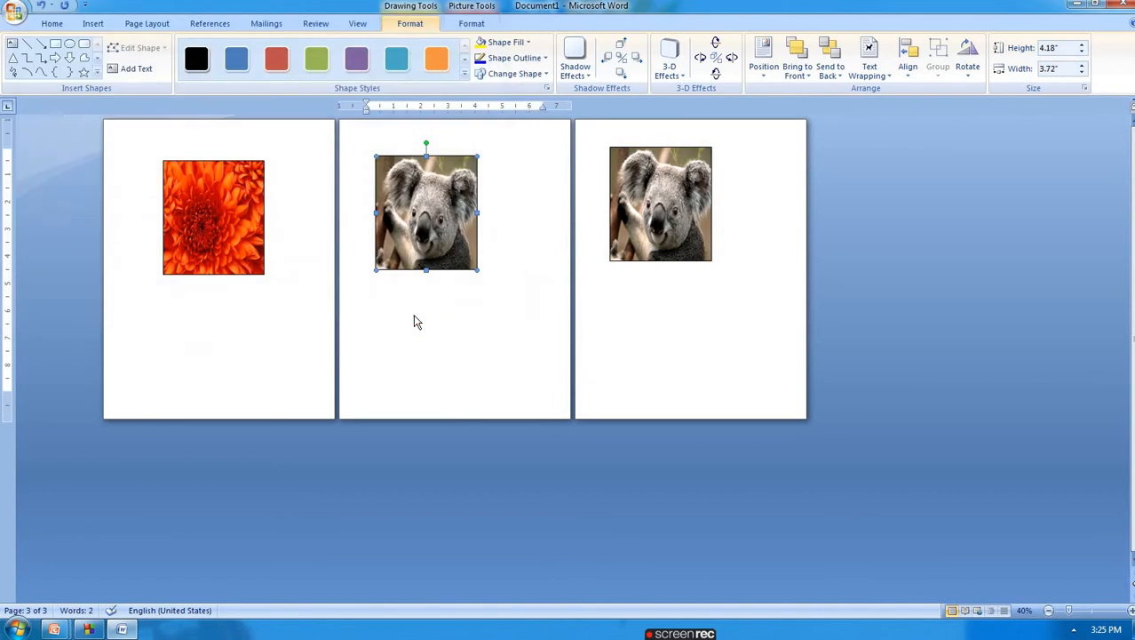
- Start a caption for the chrysanthemum shape and create a new caption label named "picture"
click(215, 207)
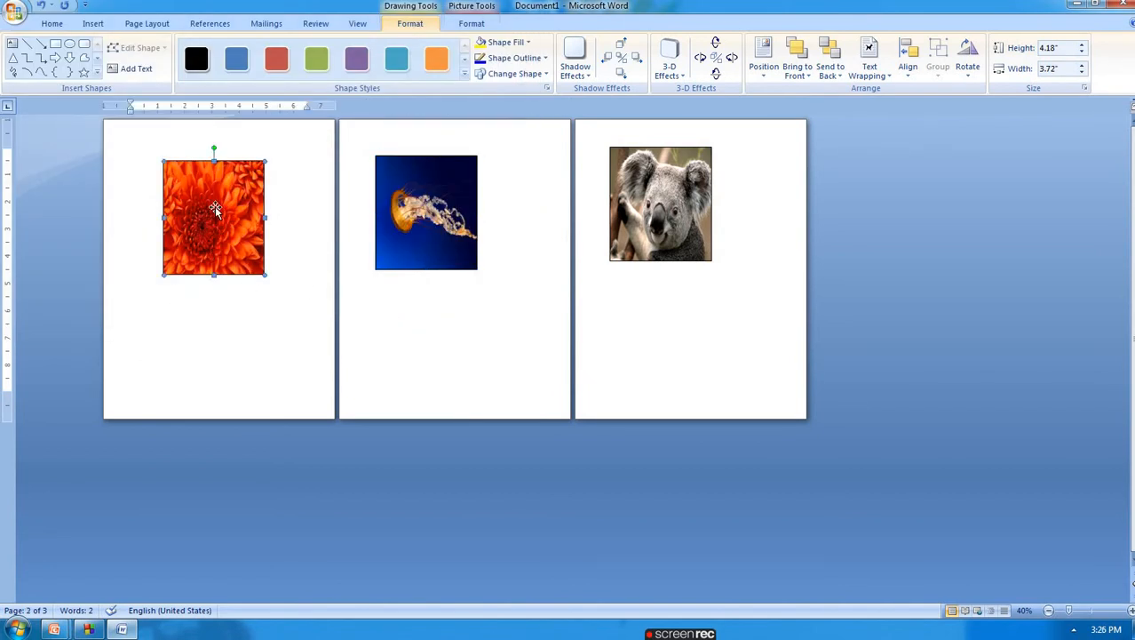
click(218, 27)
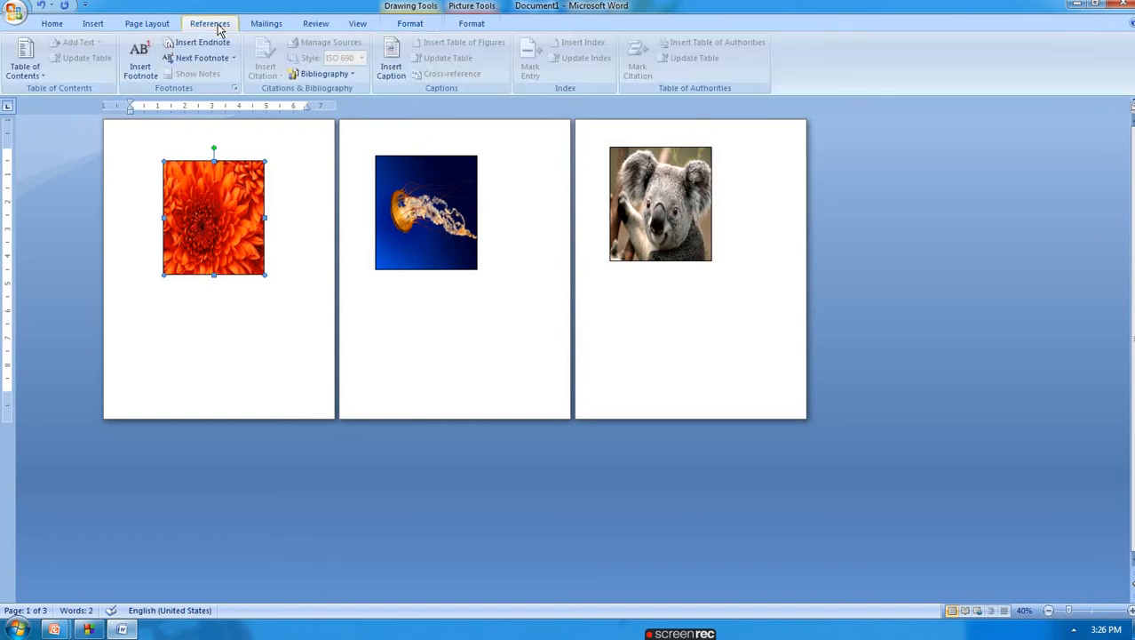
click(388, 77)
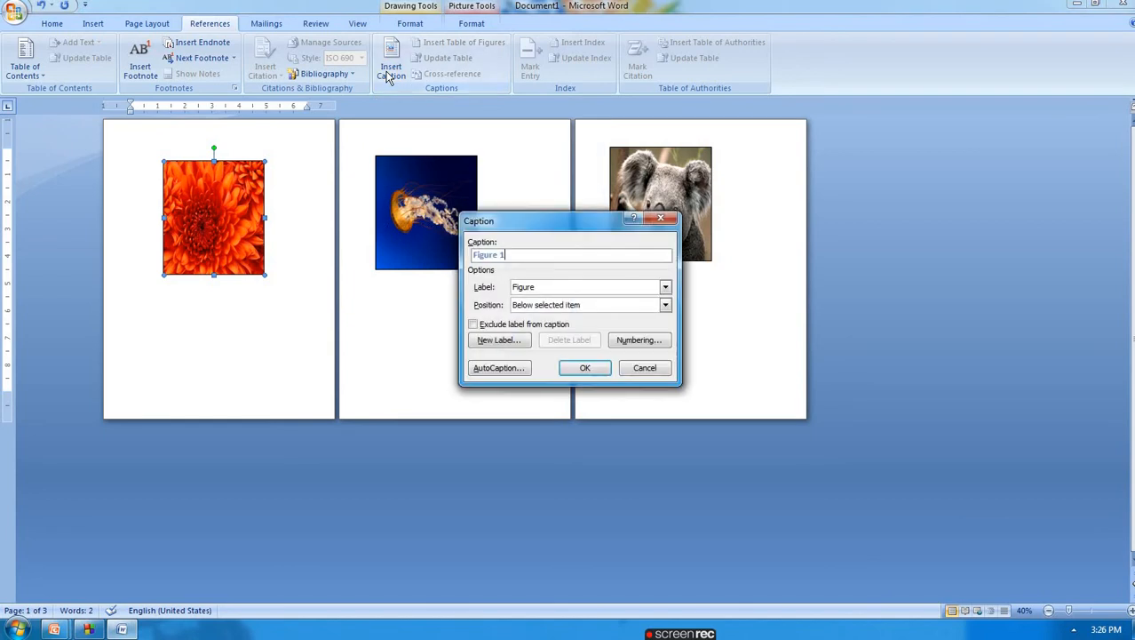
drag(551, 221, 478, 123)
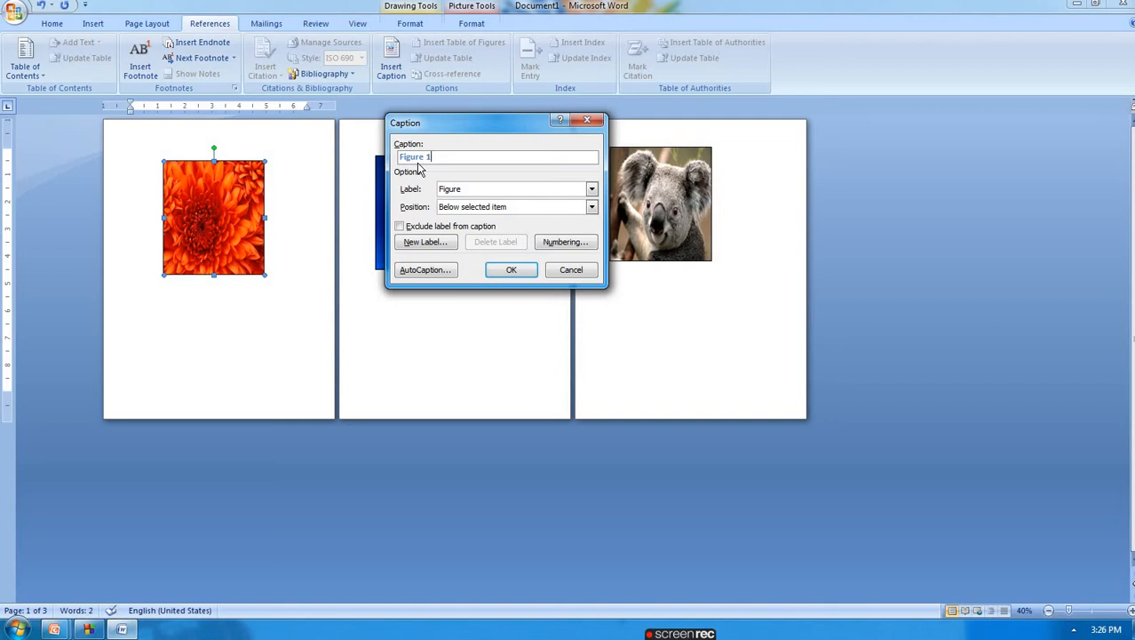
click(592, 189)
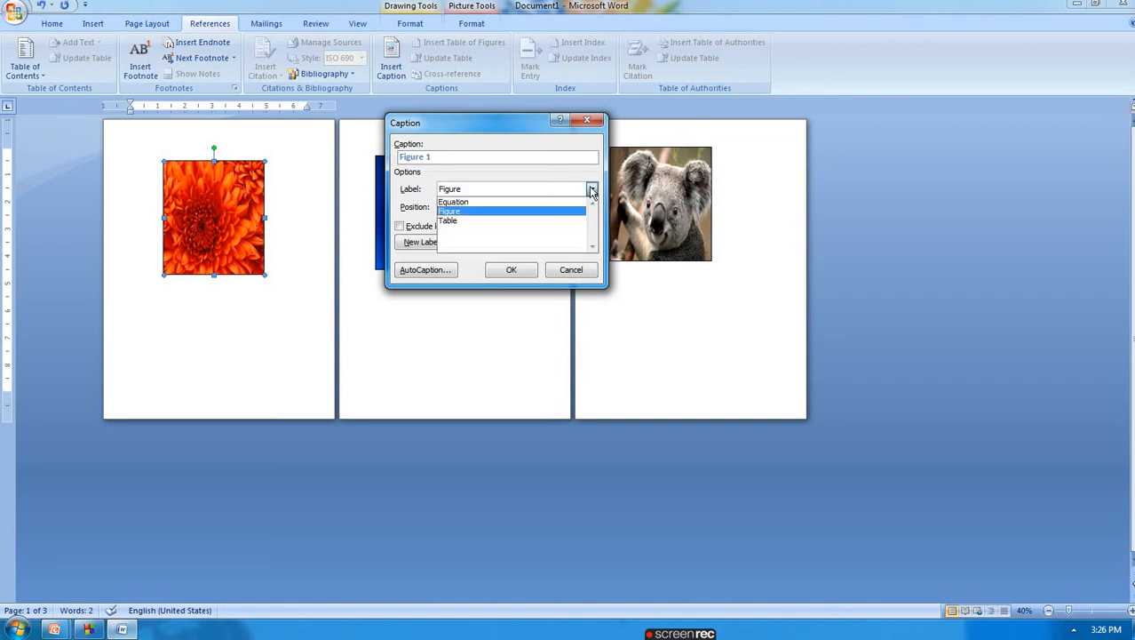
click(482, 191)
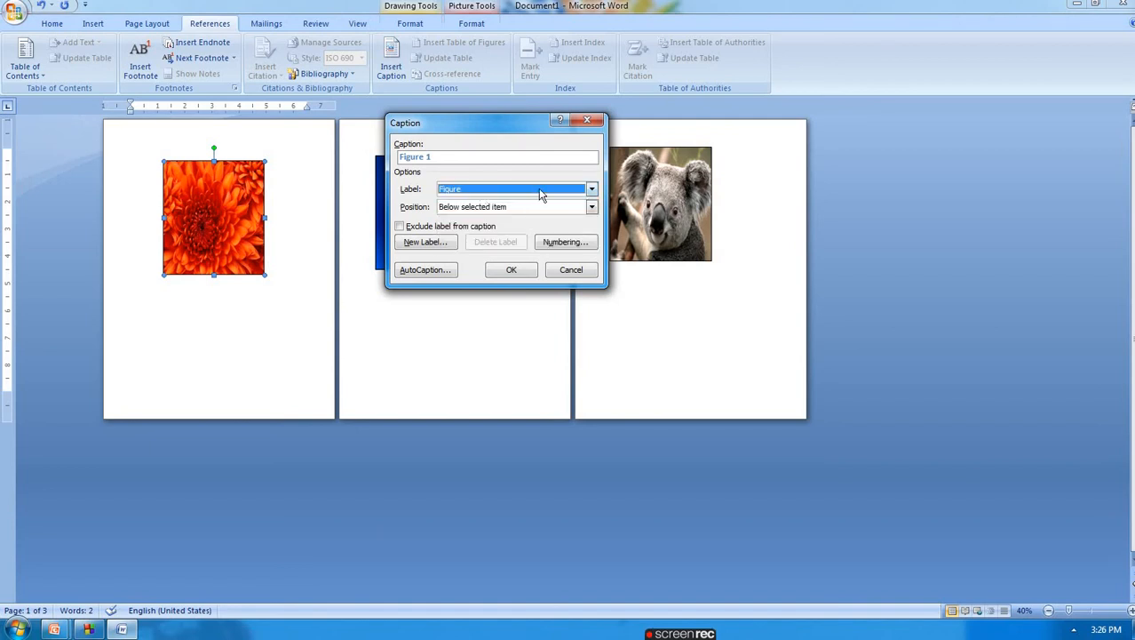
click(436, 243)
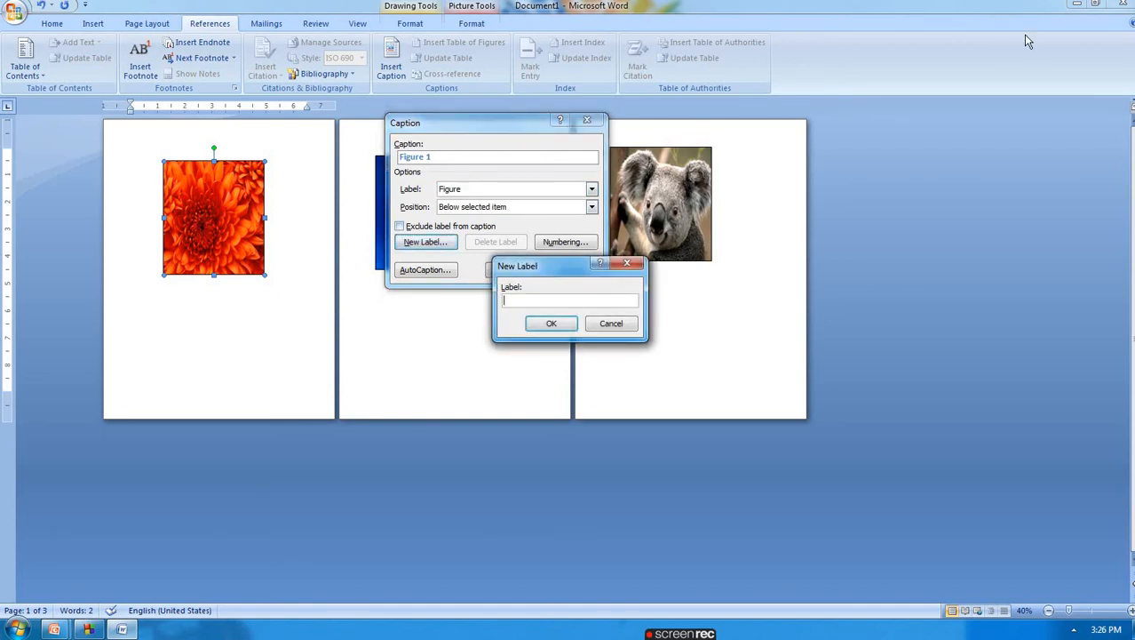
text(picture)
click(538, 326)
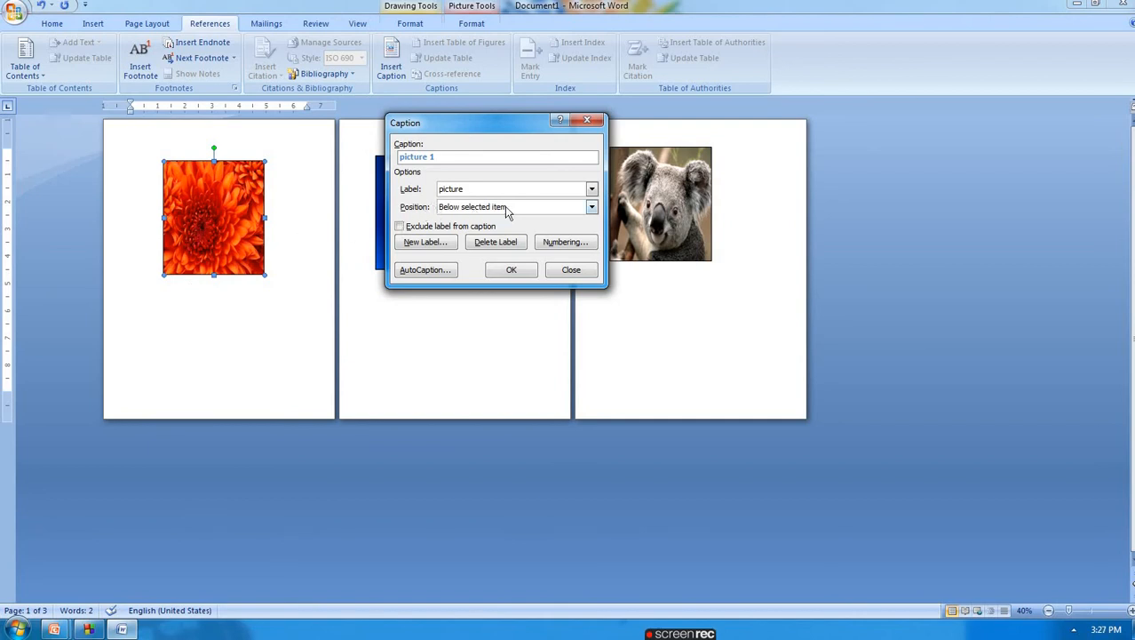
- Insert the caption "picture 1" below the chrysanthemum shape
click(592, 207)
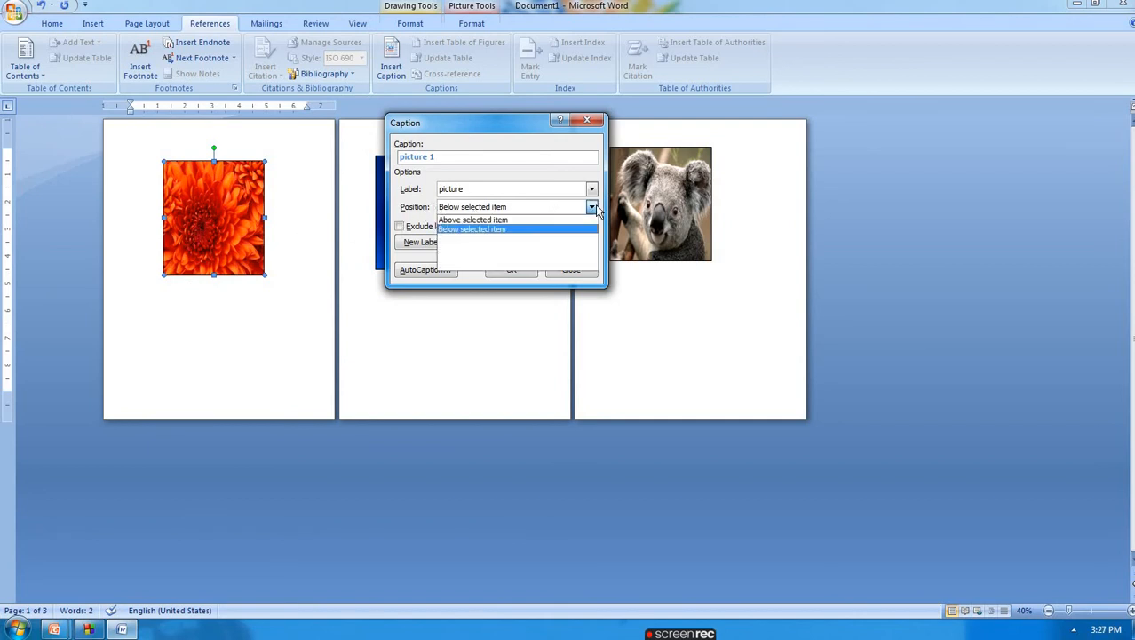
click(520, 229)
click(510, 270)
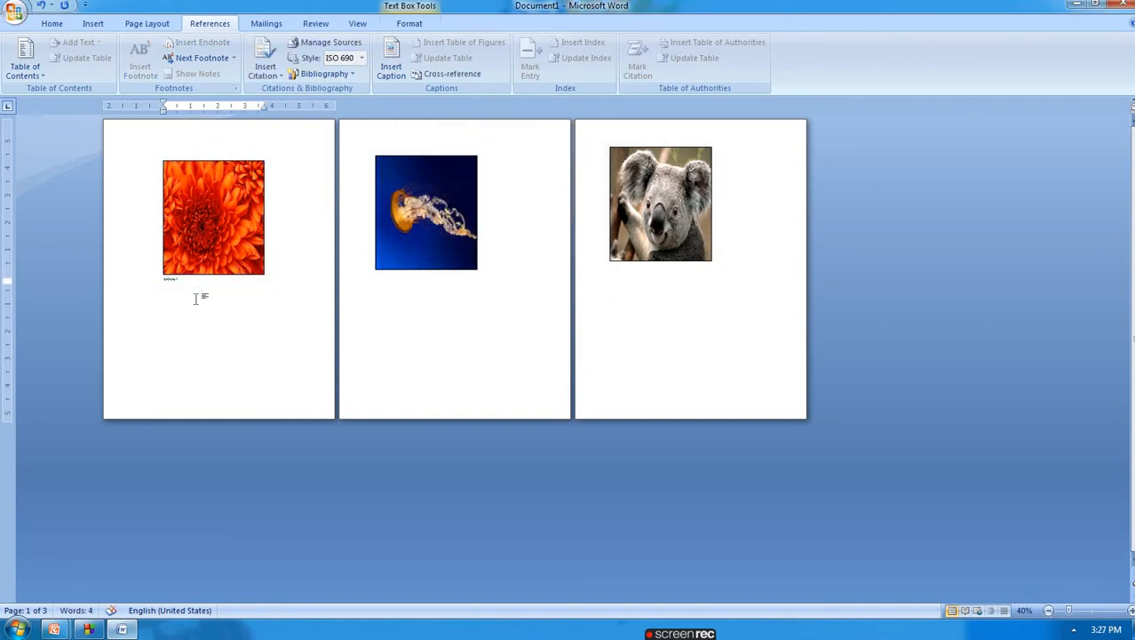
scroll(196, 296, up, 14)
scroll(366, 270, up, 4)
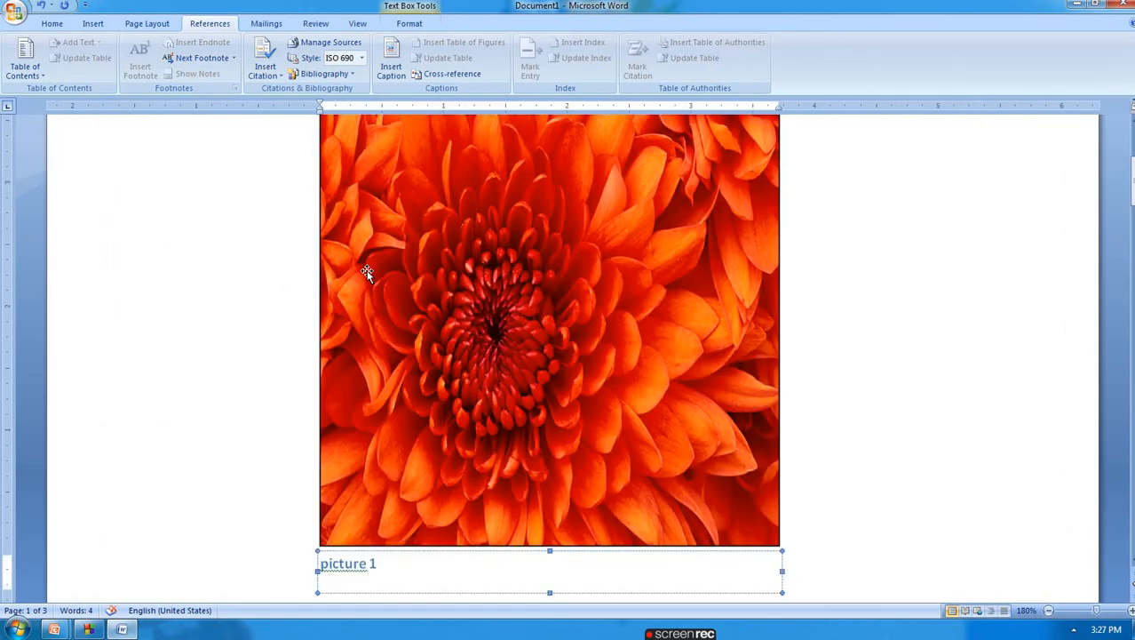
- Insert the caption "picture 2" below the jellyfish shape on the second page
scroll(366, 270, down, 10)
scroll(367, 270, down, 5)
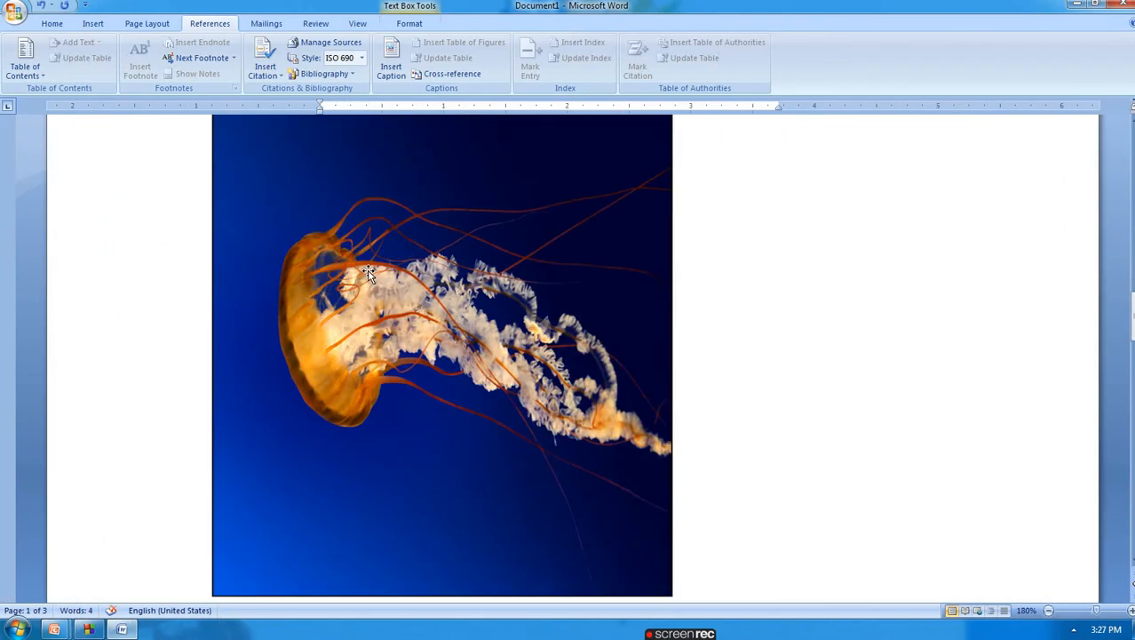
click(379, 263)
scroll(378, 232, down, 2)
click(392, 64)
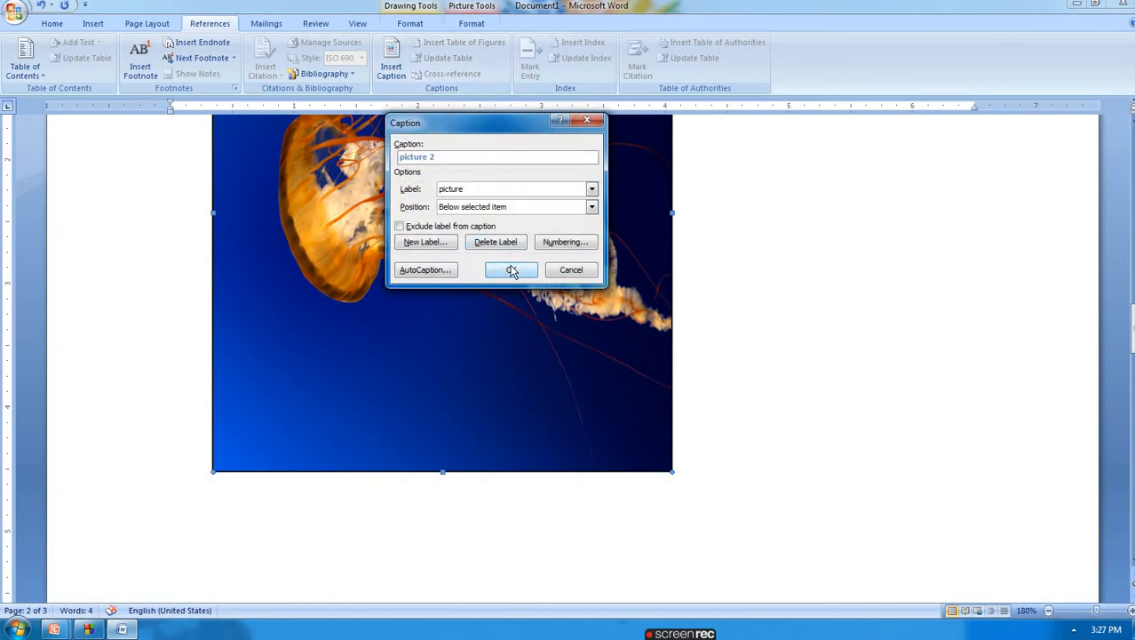
click(511, 269)
- Insert the caption "picture 3" below the koala shape on the third page
scroll(415, 344, down, 6)
scroll(416, 371, down, 6)
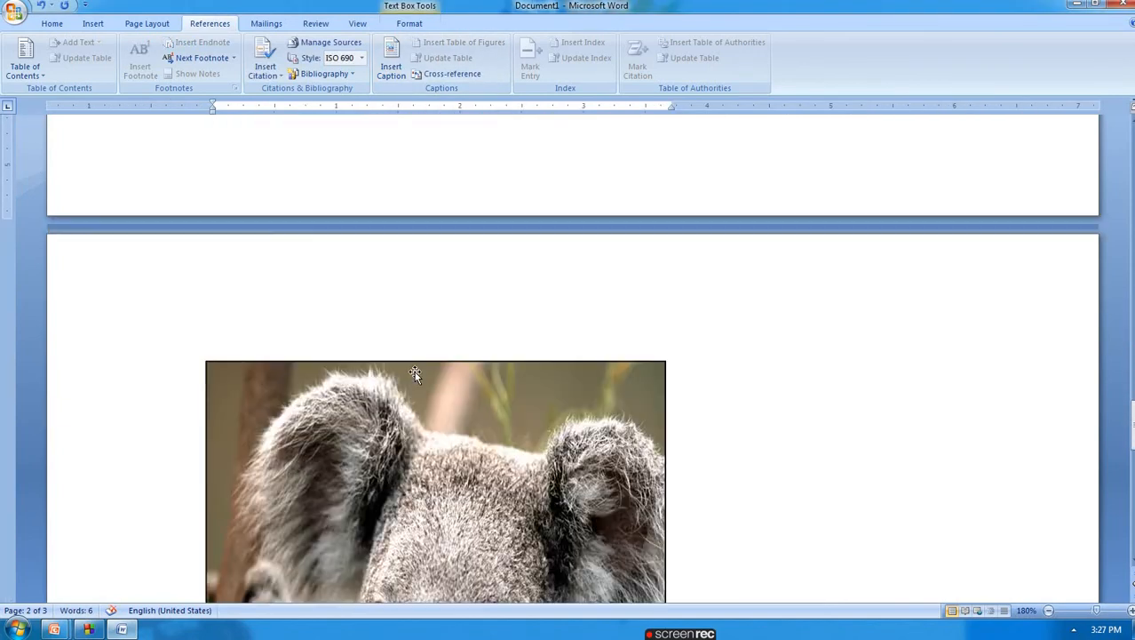
click(418, 329)
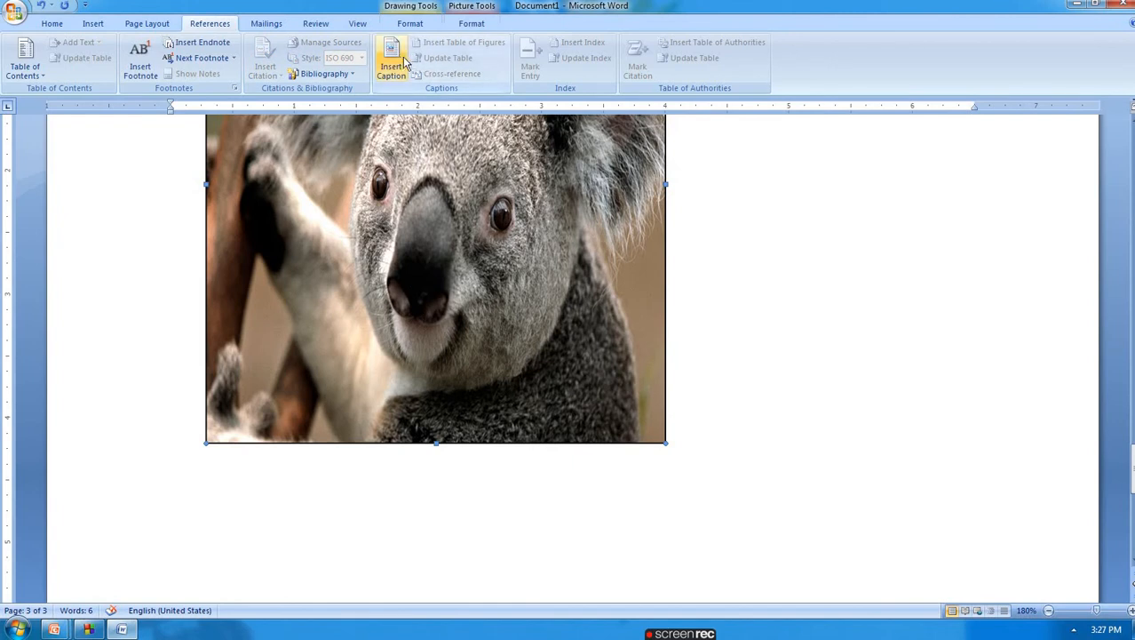
click(400, 63)
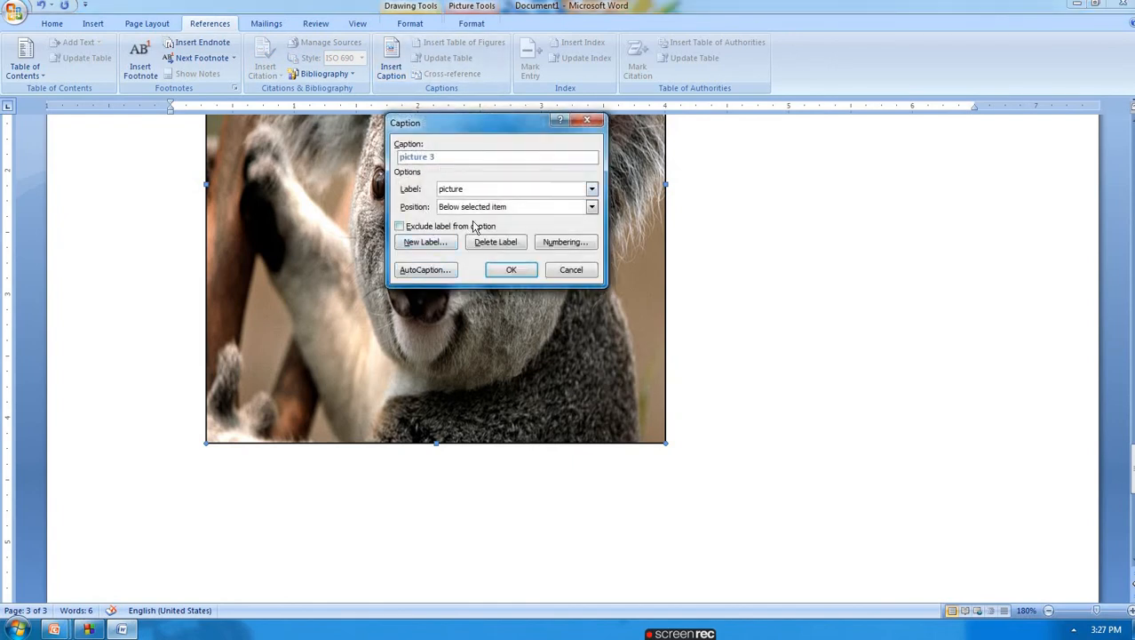
click(511, 270)
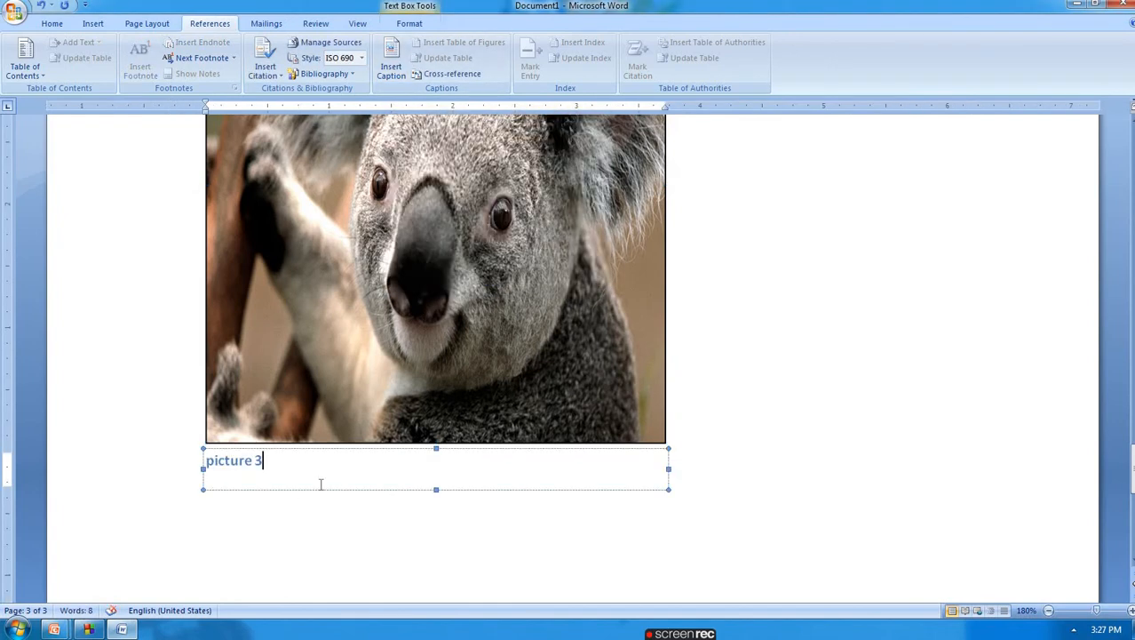
- Examine the koala shape's caption and the empty area beneath it on the third page
scroll(320, 483, down, 2)
scroll(608, 398, up, 4)
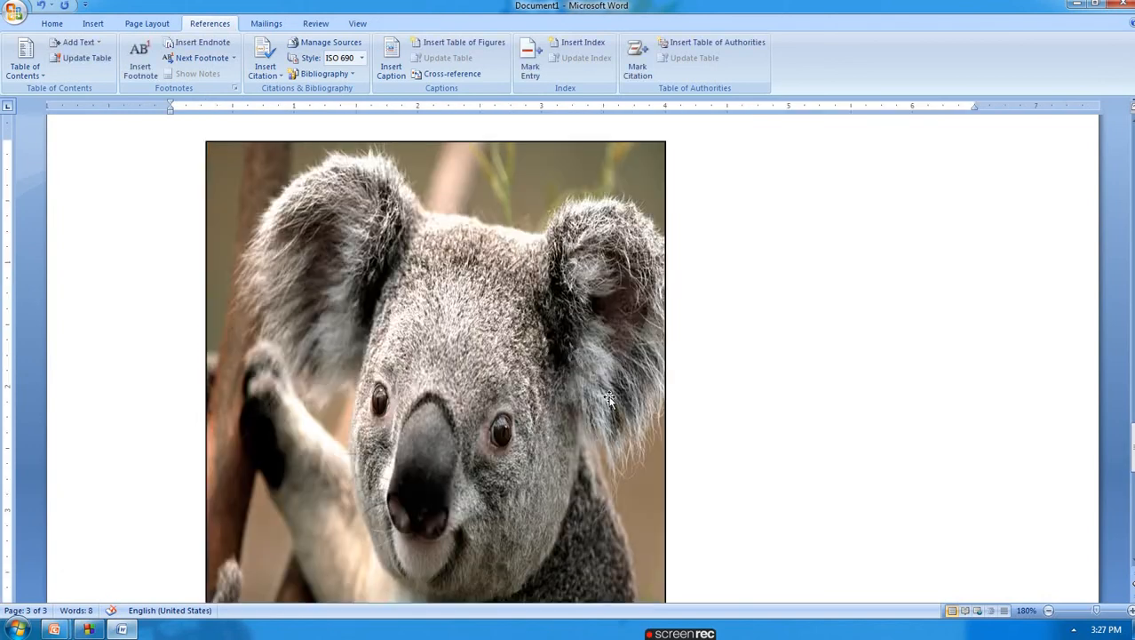
scroll(595, 302, down, 4)
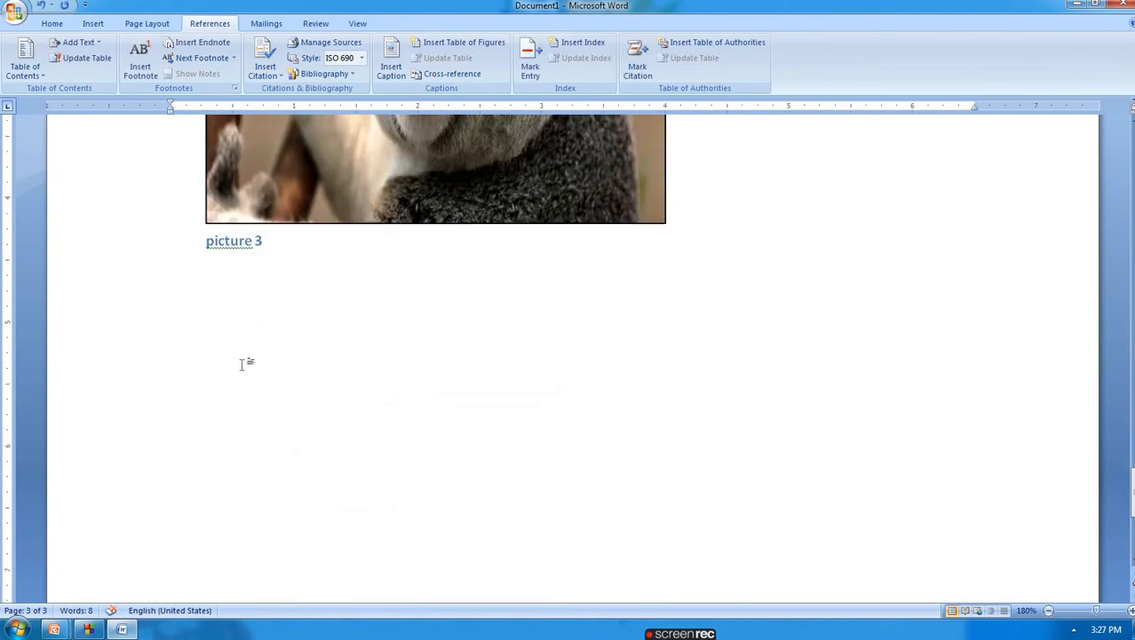
click(279, 243)
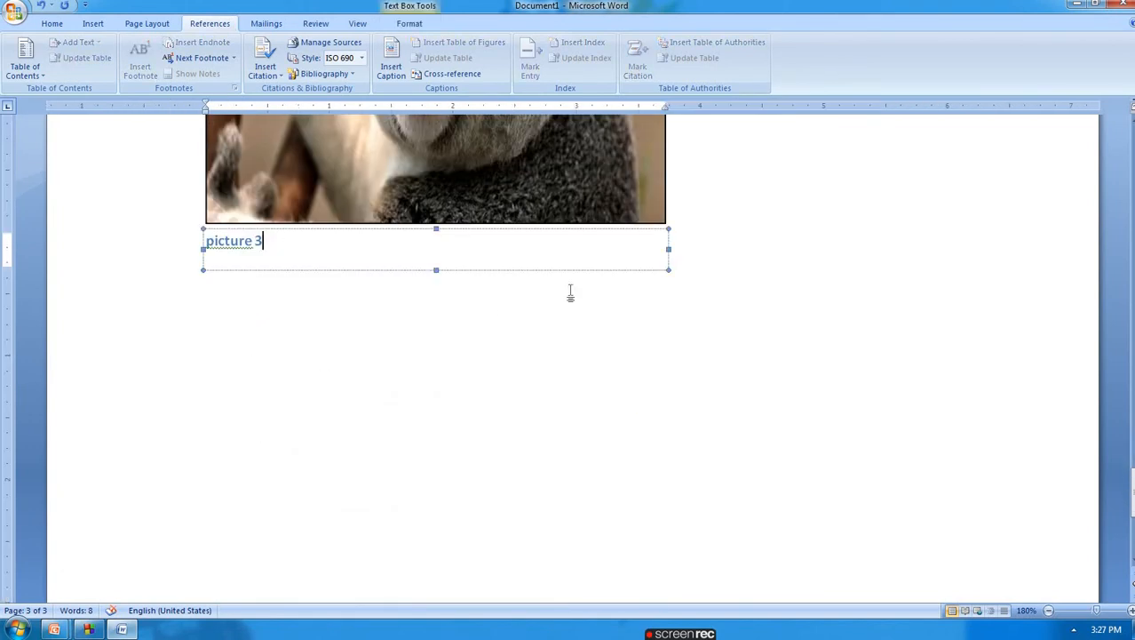
click(702, 276)
scroll(700, 277, up, 4)
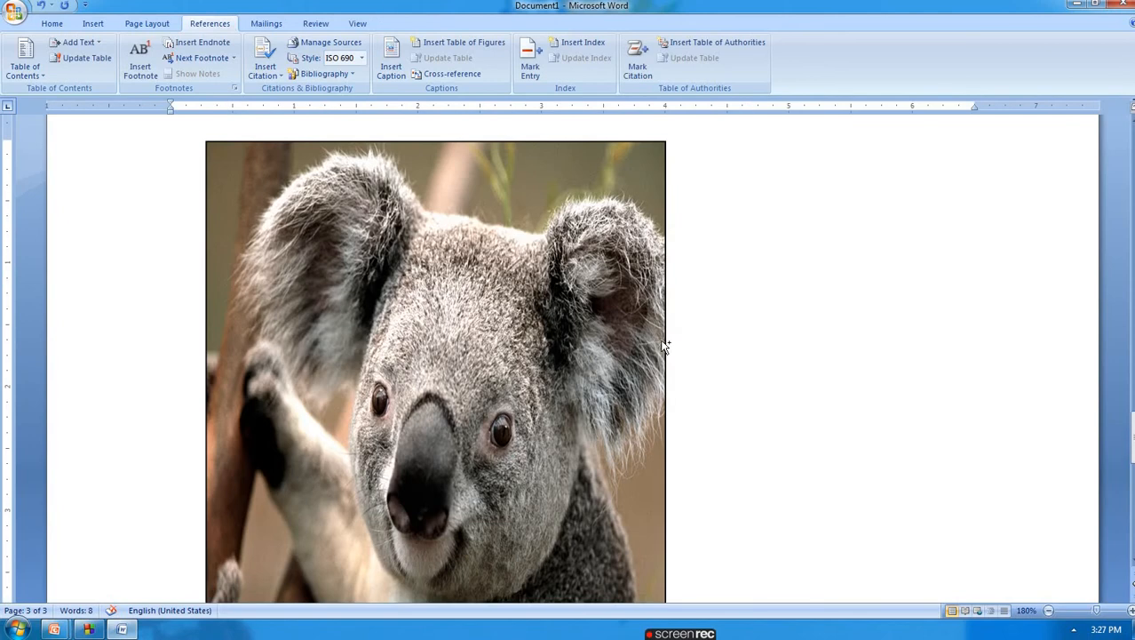
scroll(662, 342, down, 9)
scroll(391, 352, down, 3)
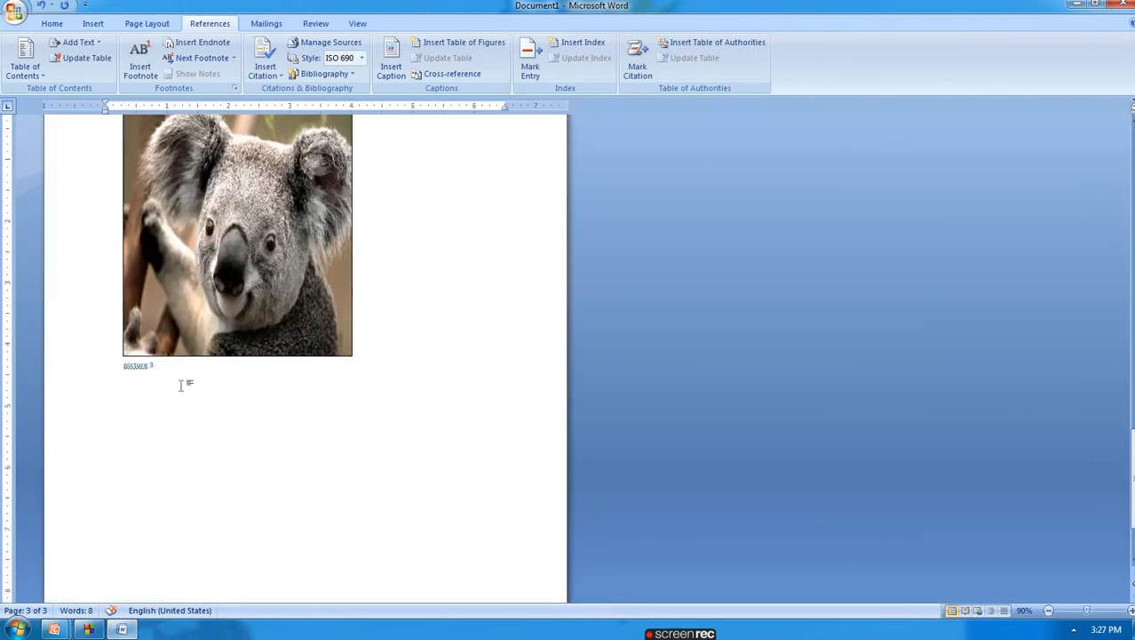
scroll(115, 409, up, 1)
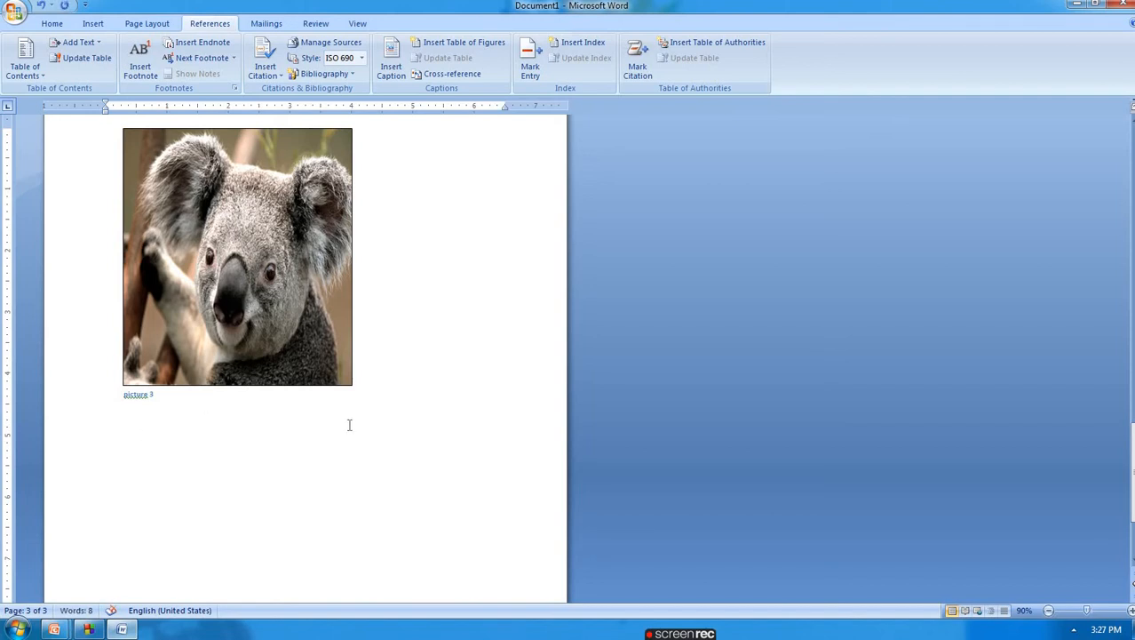
scroll(349, 425, up, 5)
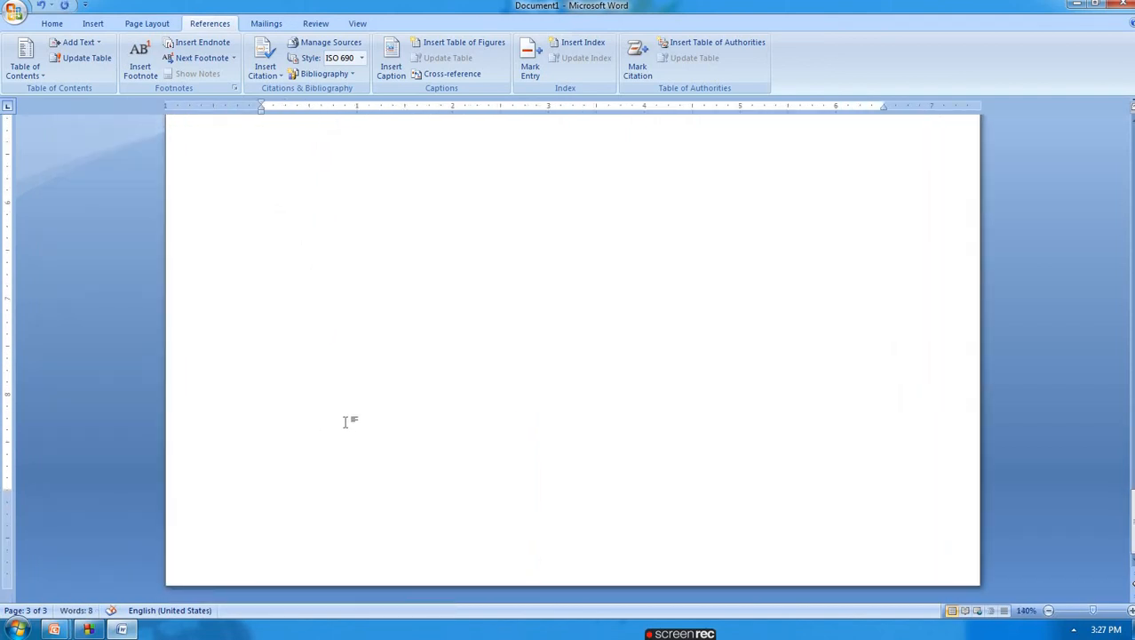
scroll(348, 422, up, 2)
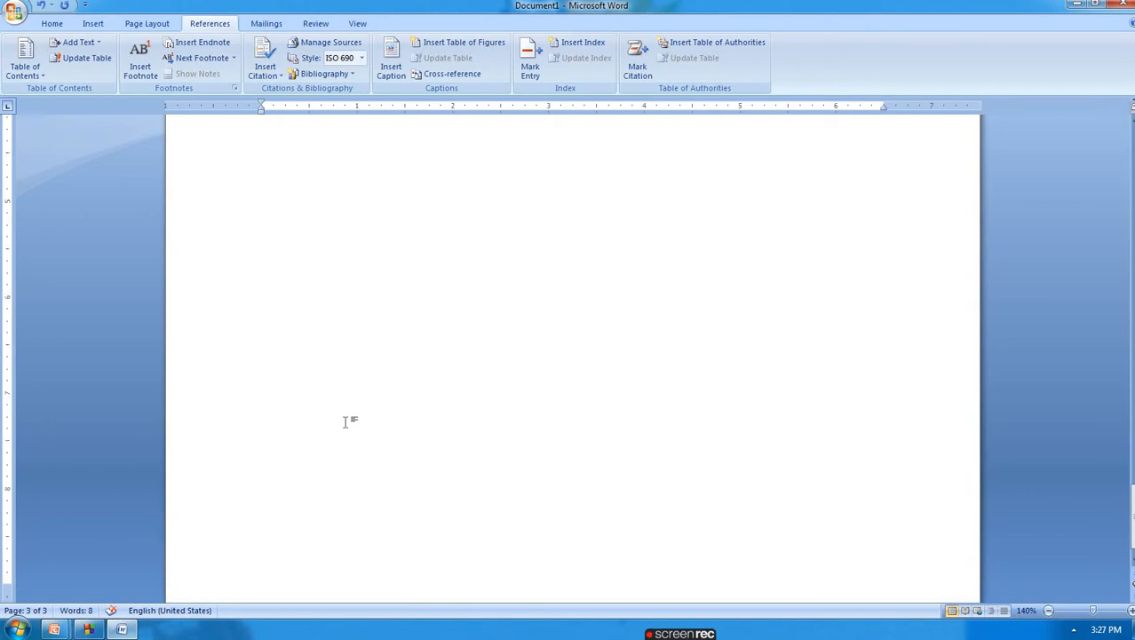
- Start a table of figures below the koala caption and preview it with page numbers hidden, restoring them
click(463, 42)
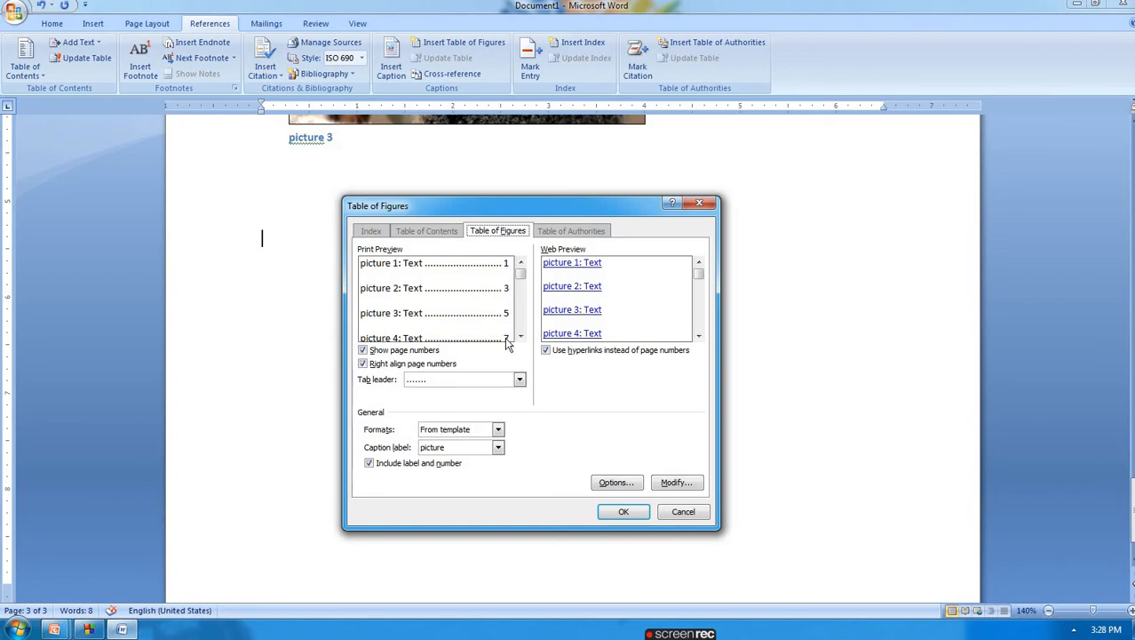
click(363, 351)
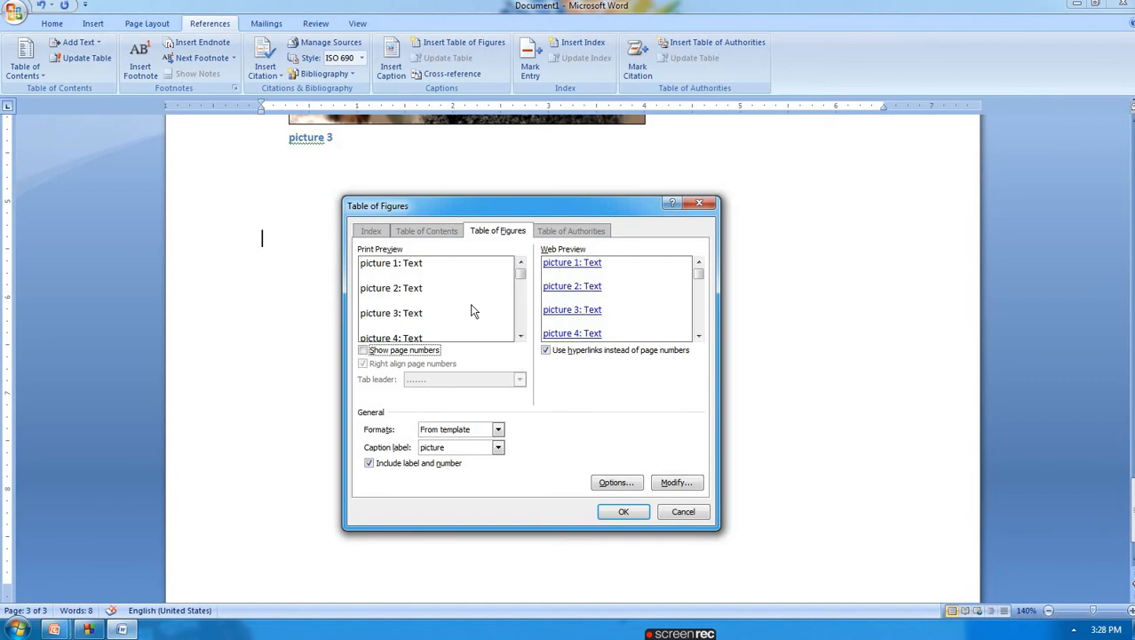
click(363, 350)
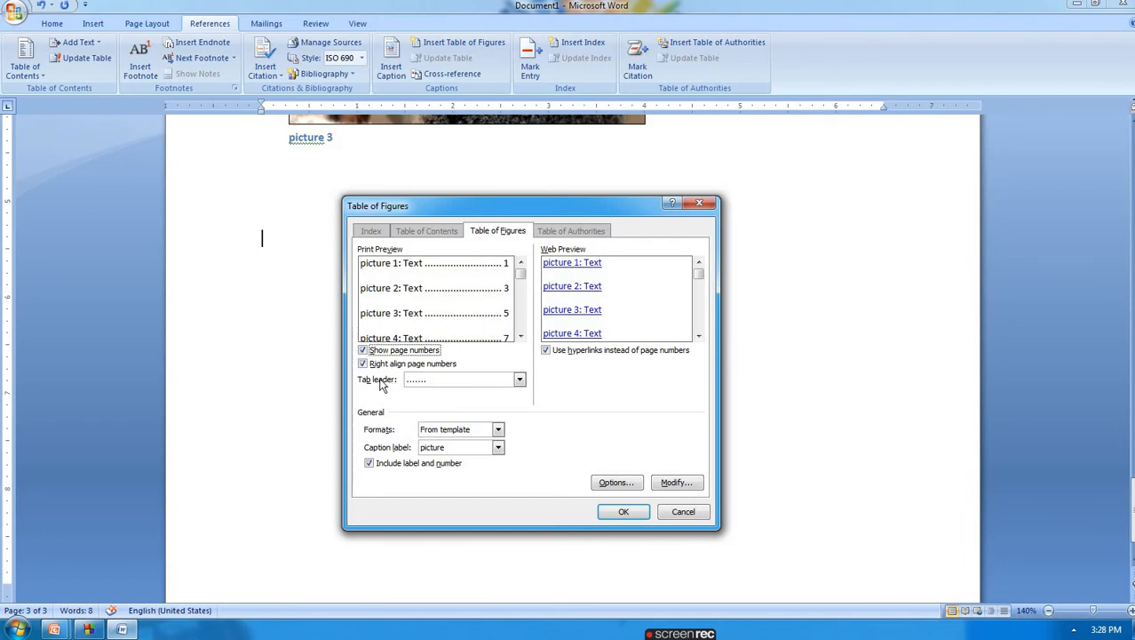
- Preview the table of figures with underlined, dotted, no and dashed tab leaders
click(519, 382)
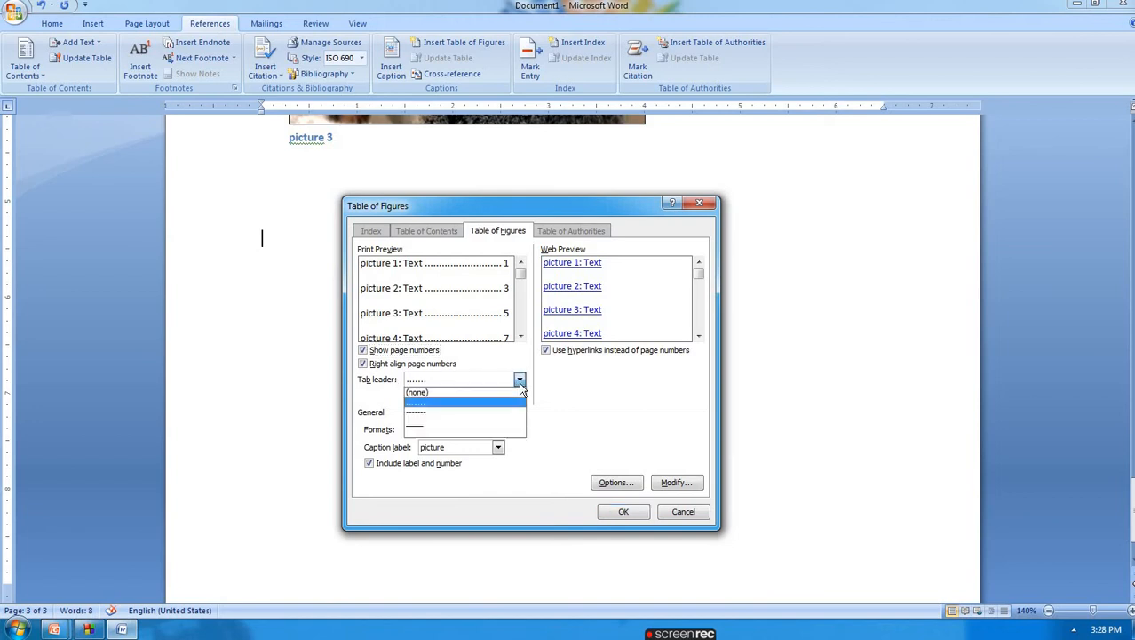
click(454, 423)
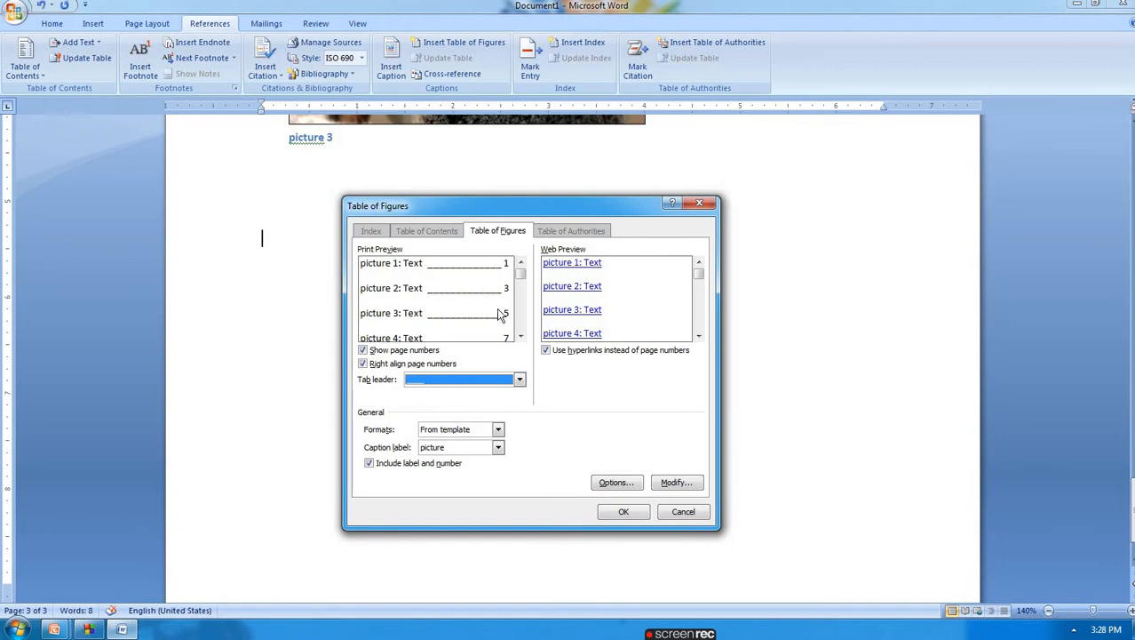
click(520, 380)
click(457, 403)
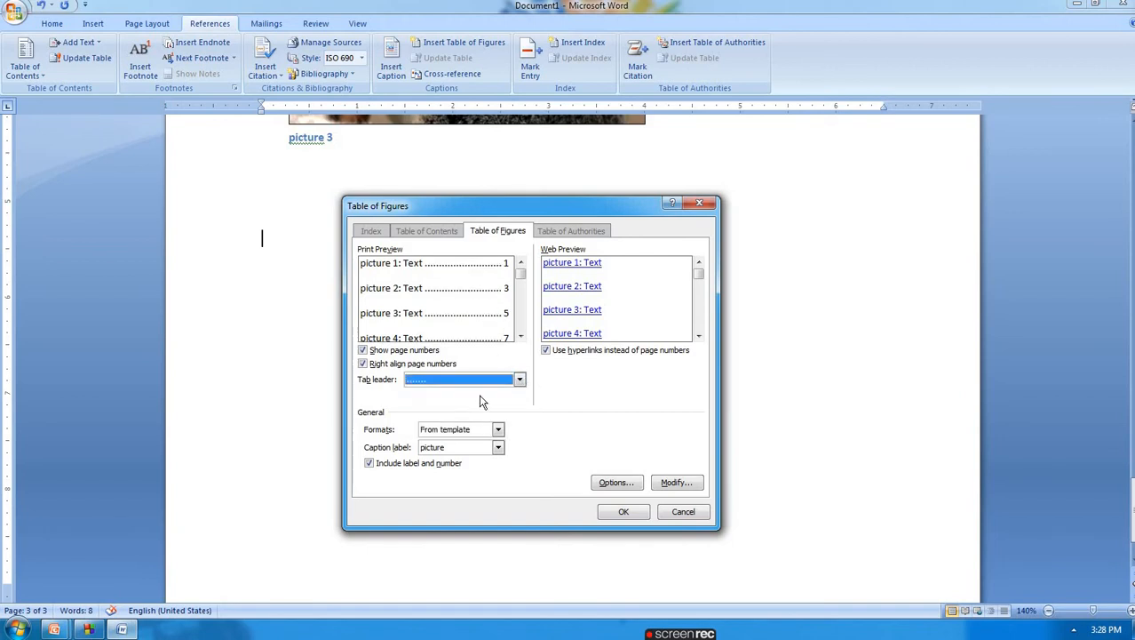
click(520, 380)
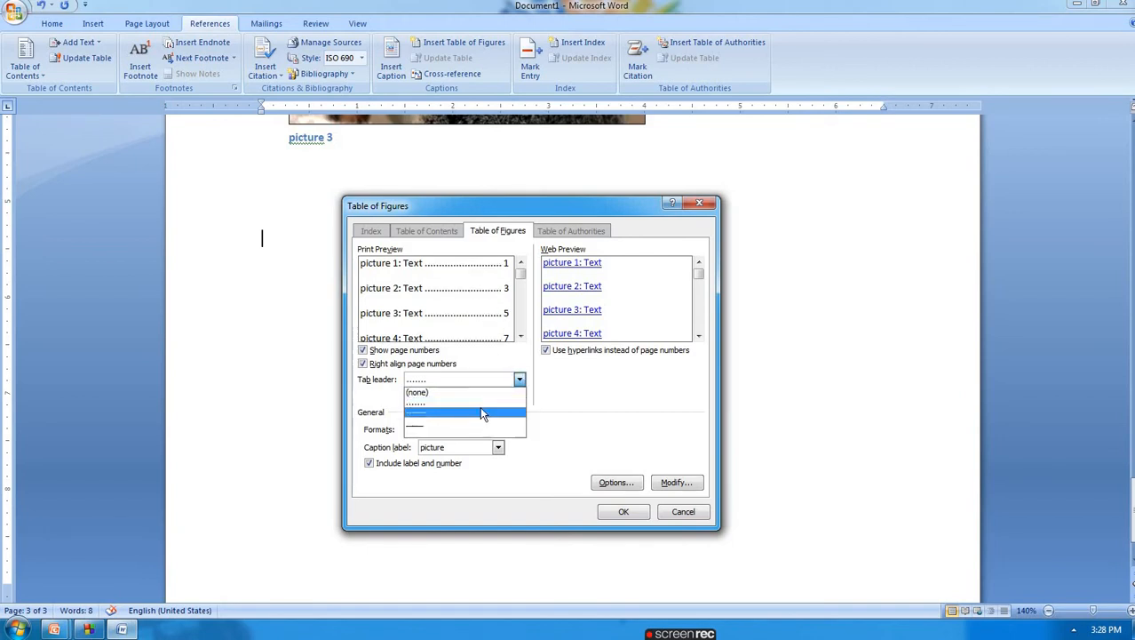
click(479, 409)
click(502, 382)
click(479, 390)
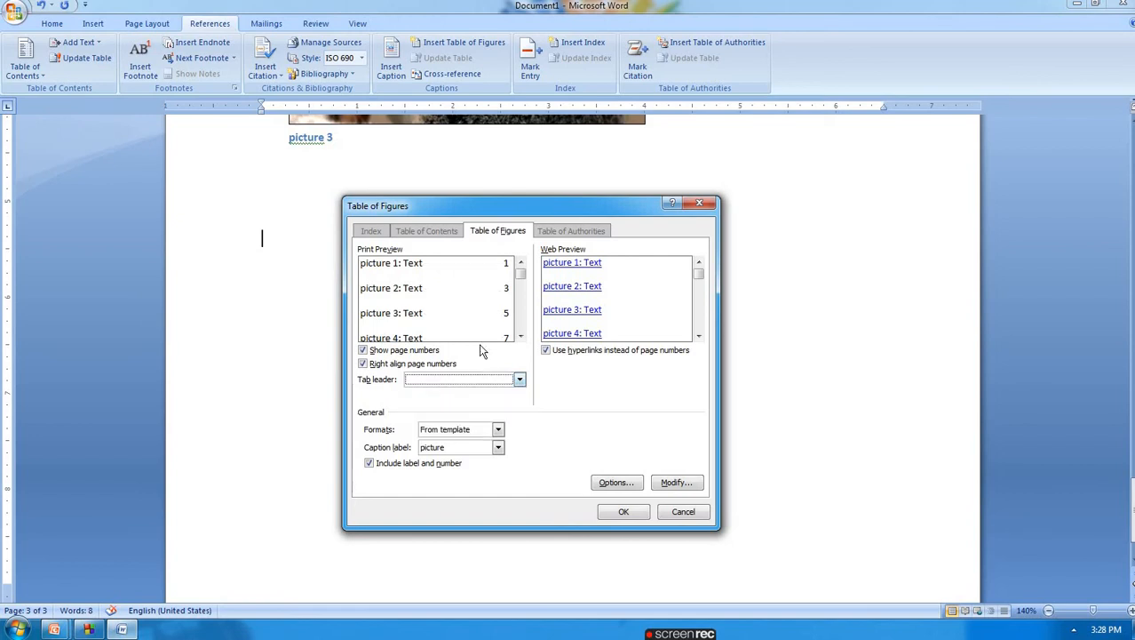
click(519, 380)
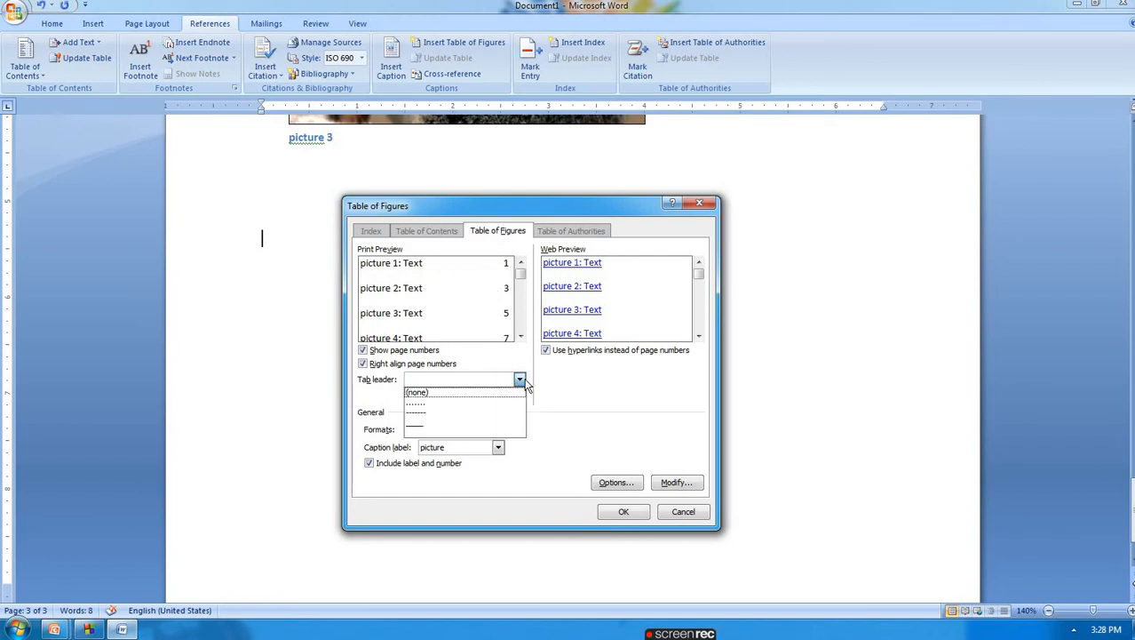
click(469, 414)
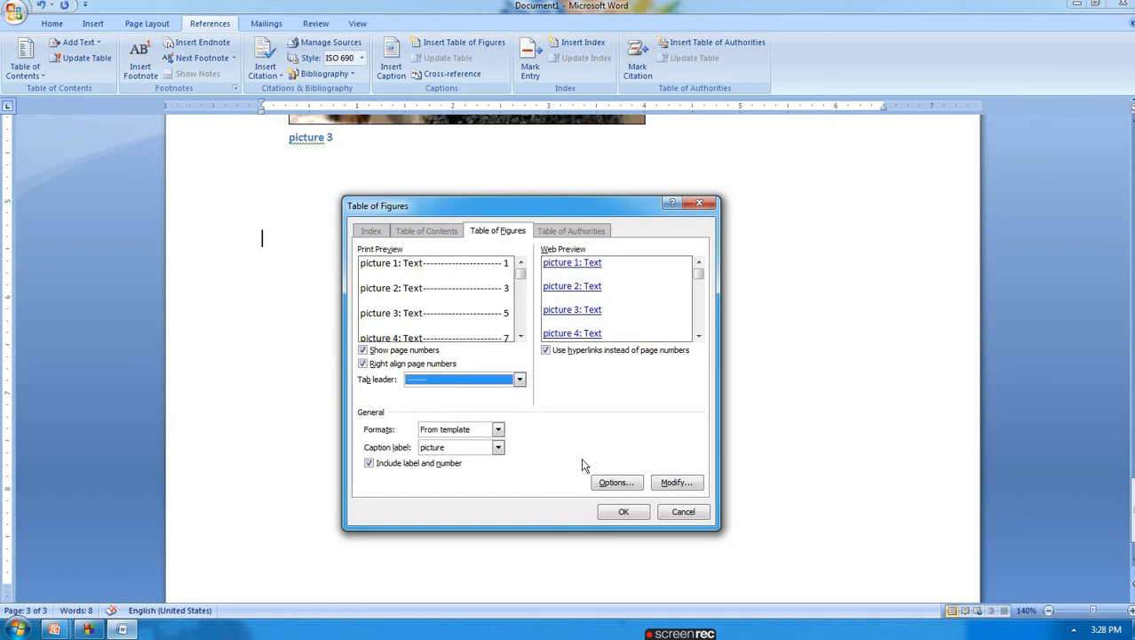
- Preview the Classic, Distinctive, Centered, Formal and Simple formats for the table of figures
click(497, 429)
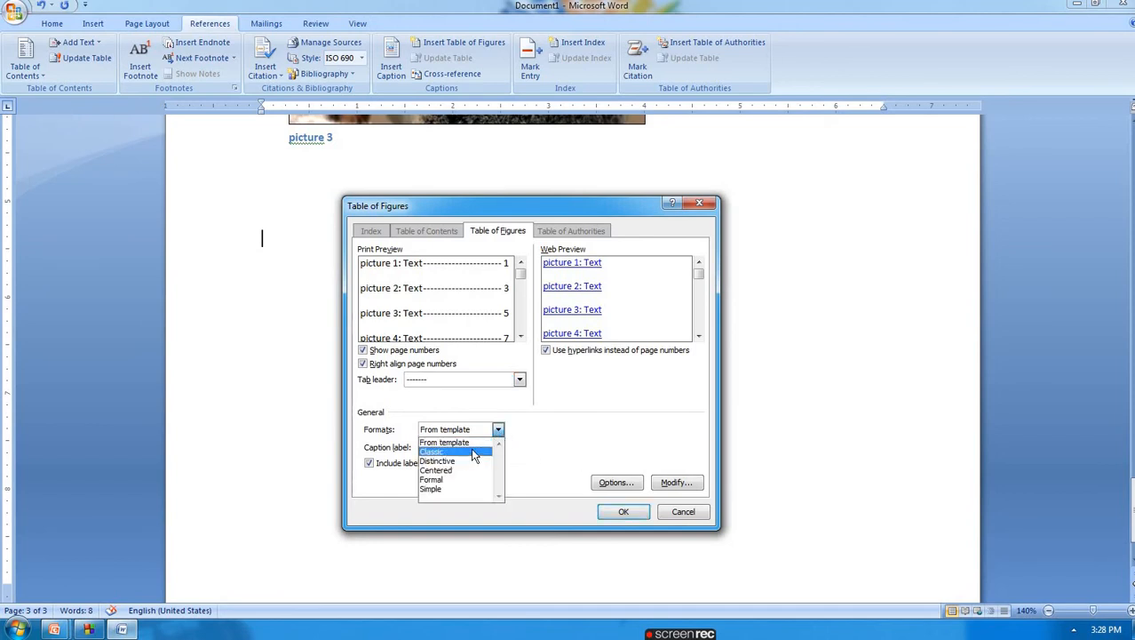
click(471, 452)
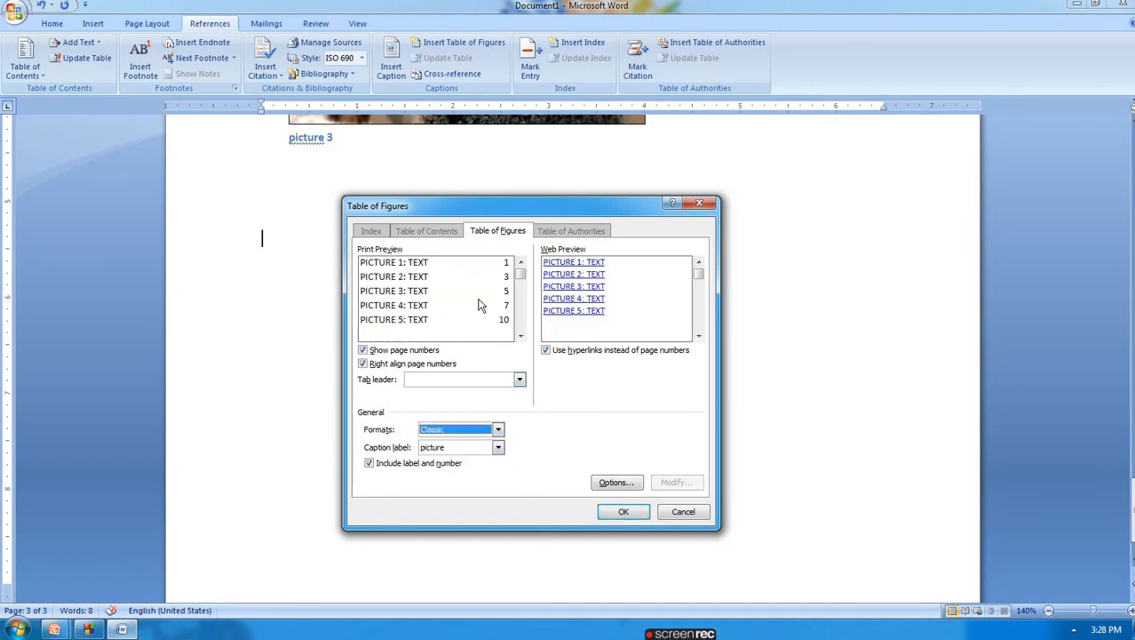
click(497, 430)
click(450, 461)
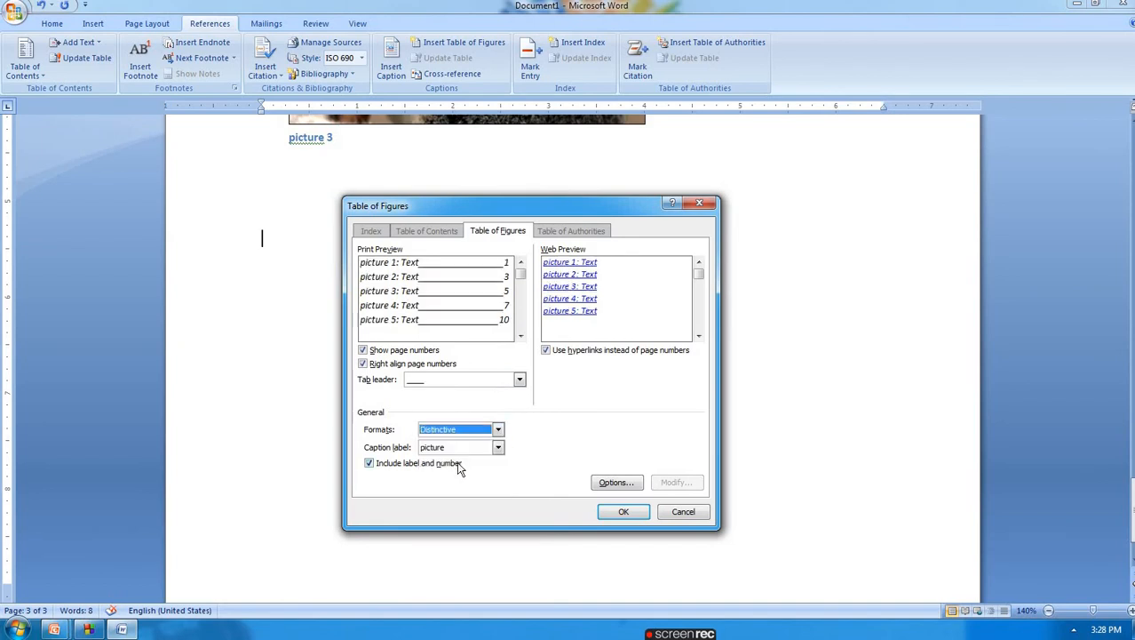
click(498, 430)
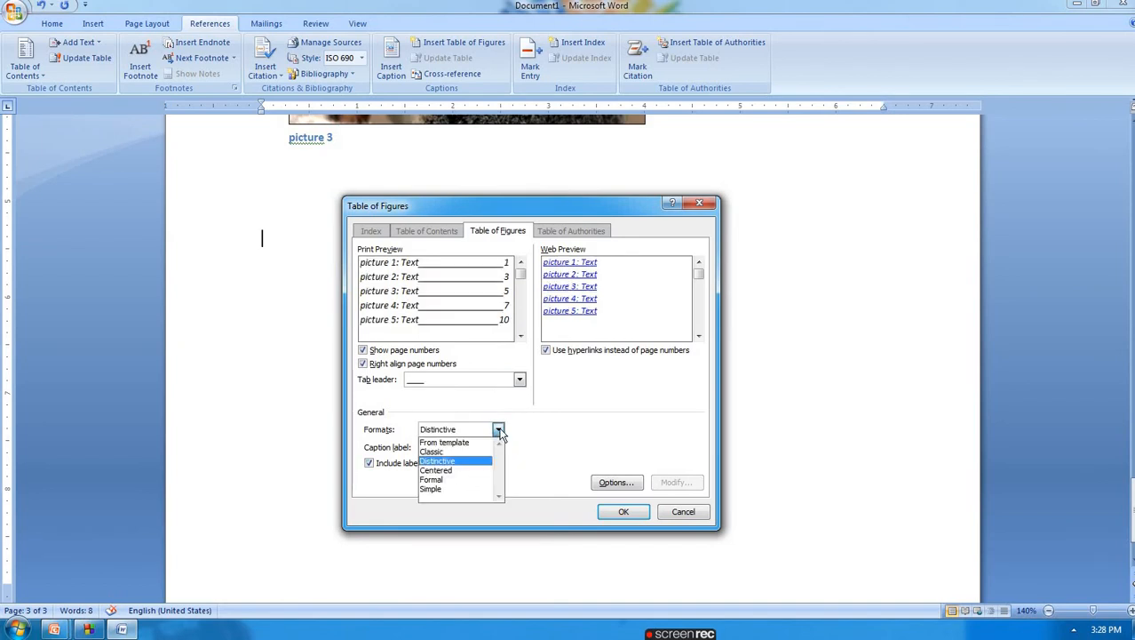
click(469, 470)
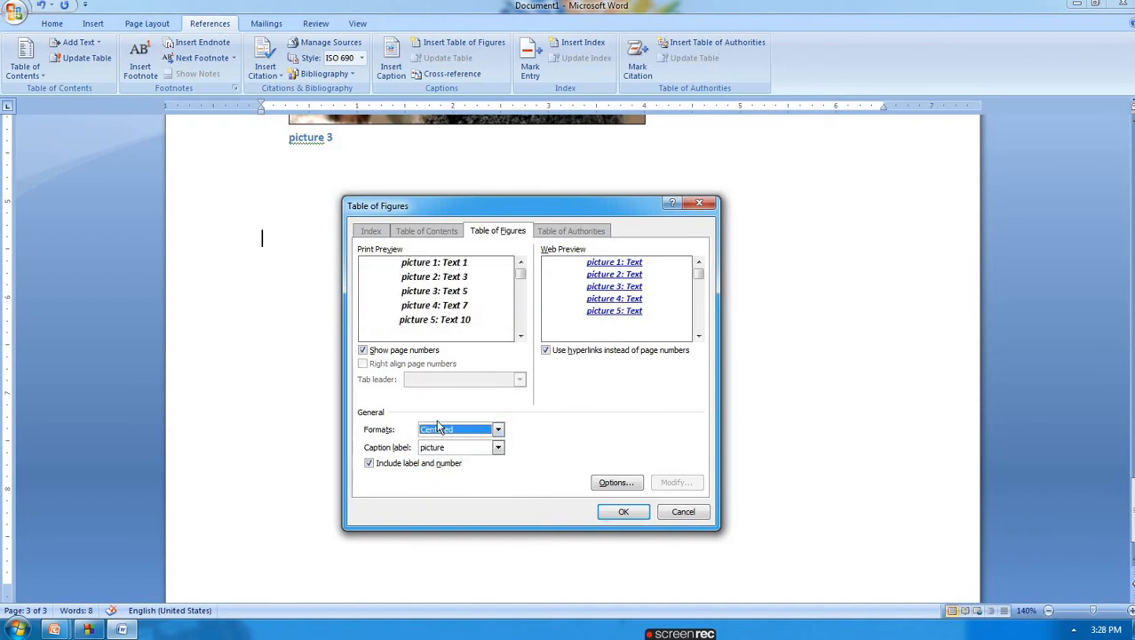
click(498, 431)
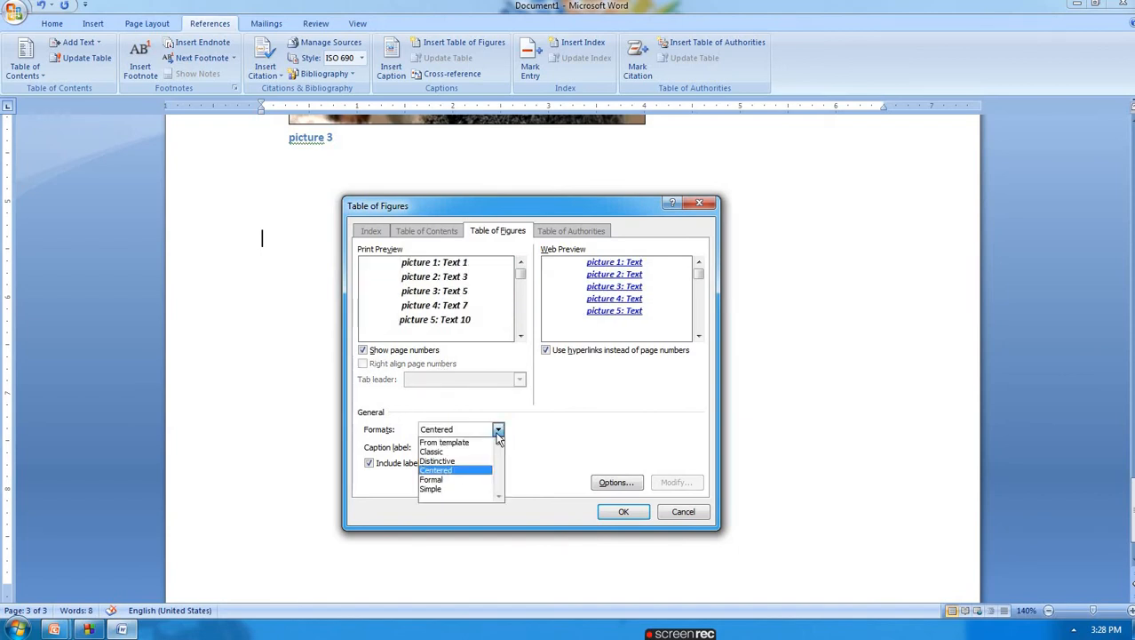
click(437, 479)
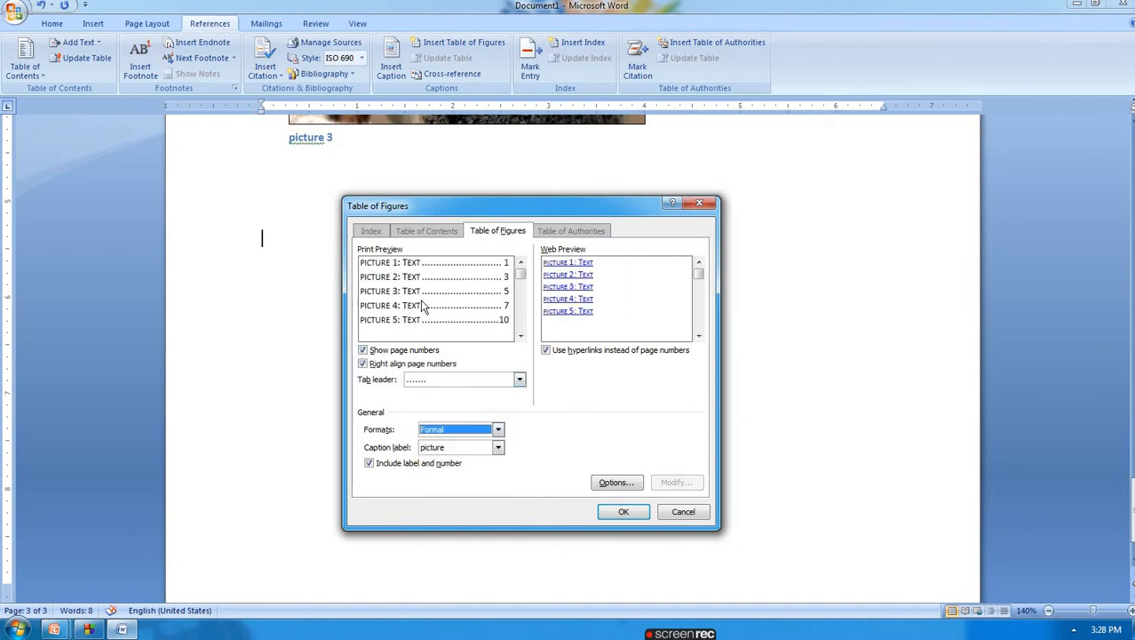
click(499, 429)
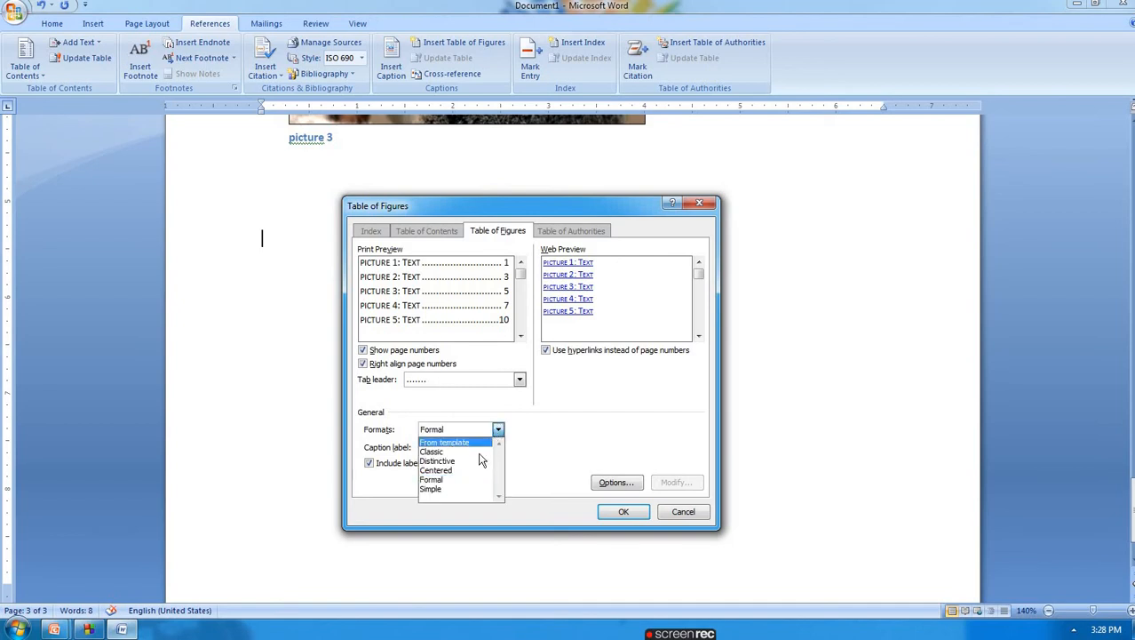
click(444, 489)
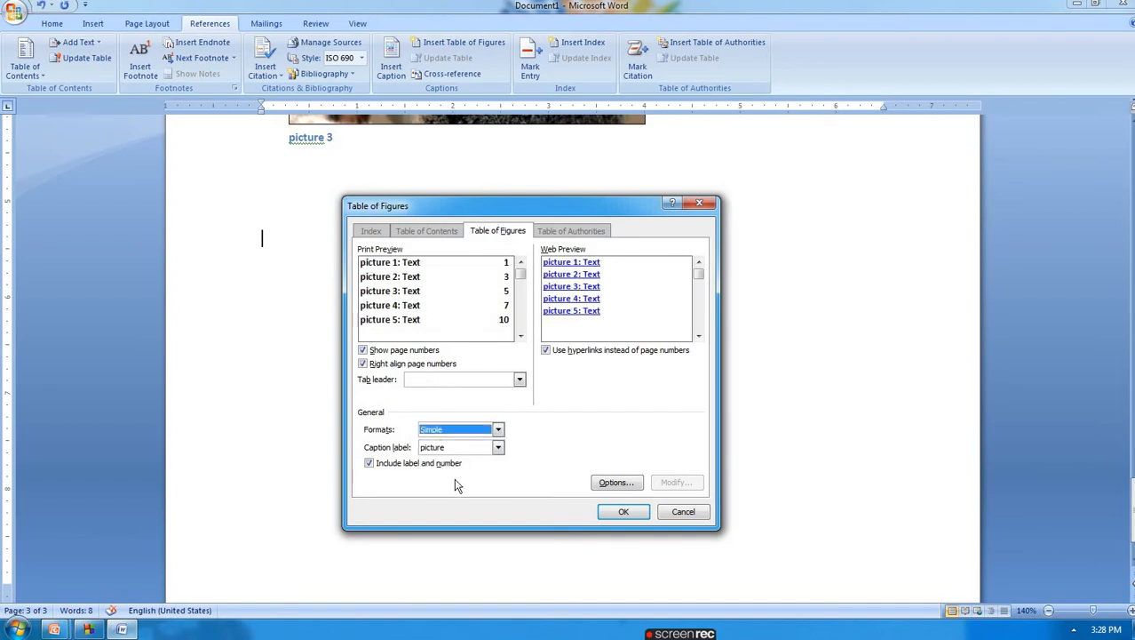
- Set the format to From template and insert the table of figures for the picture captions
click(499, 429)
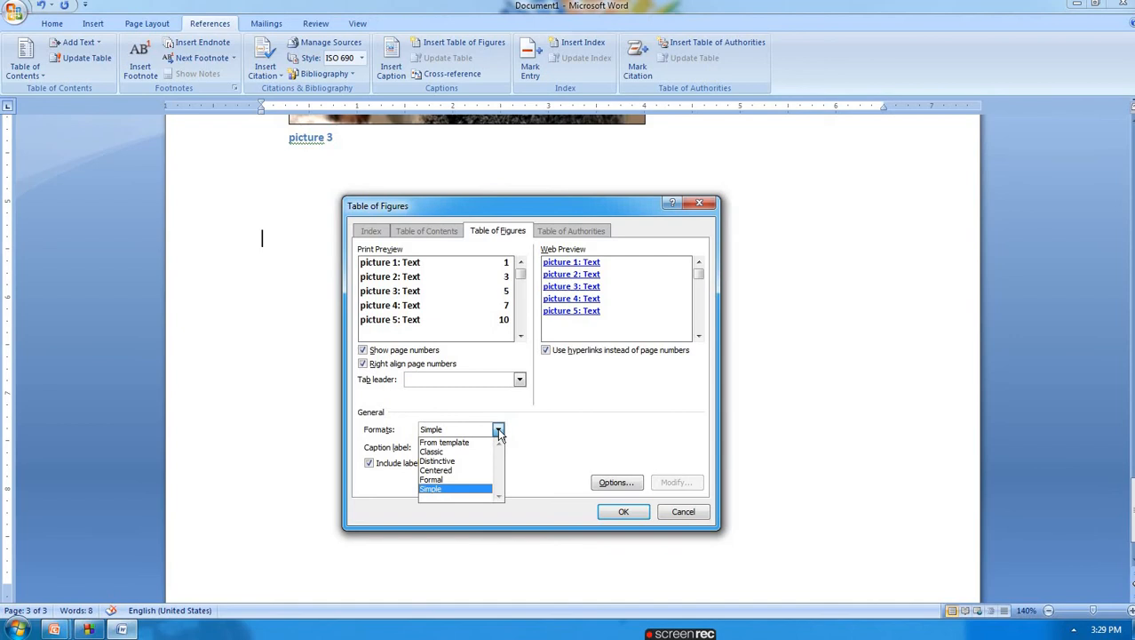
click(476, 442)
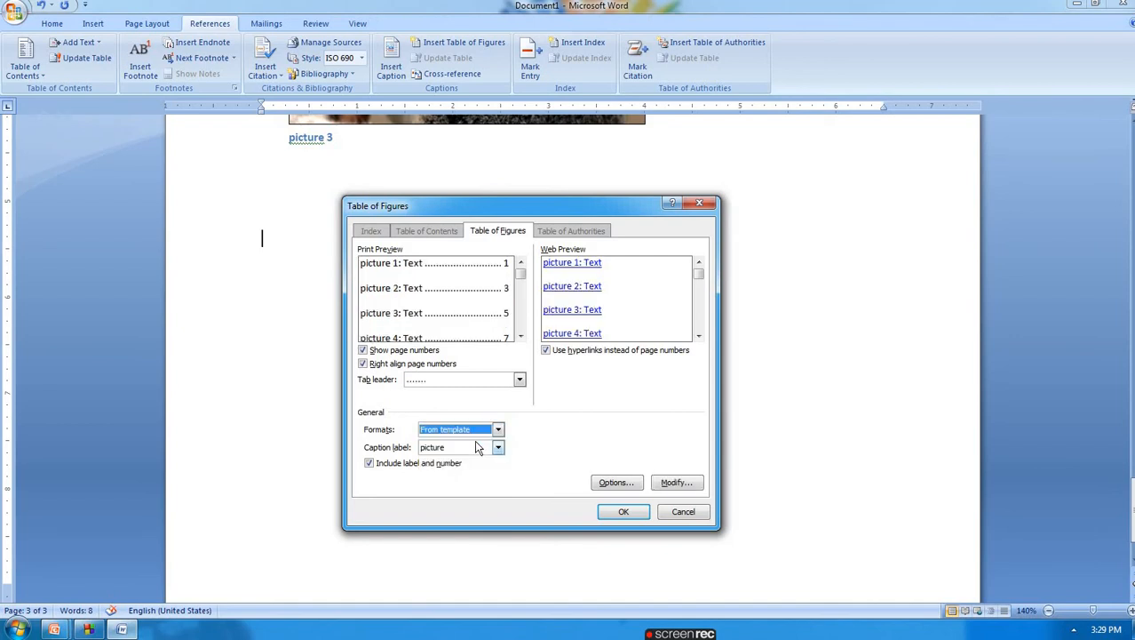
click(617, 512)
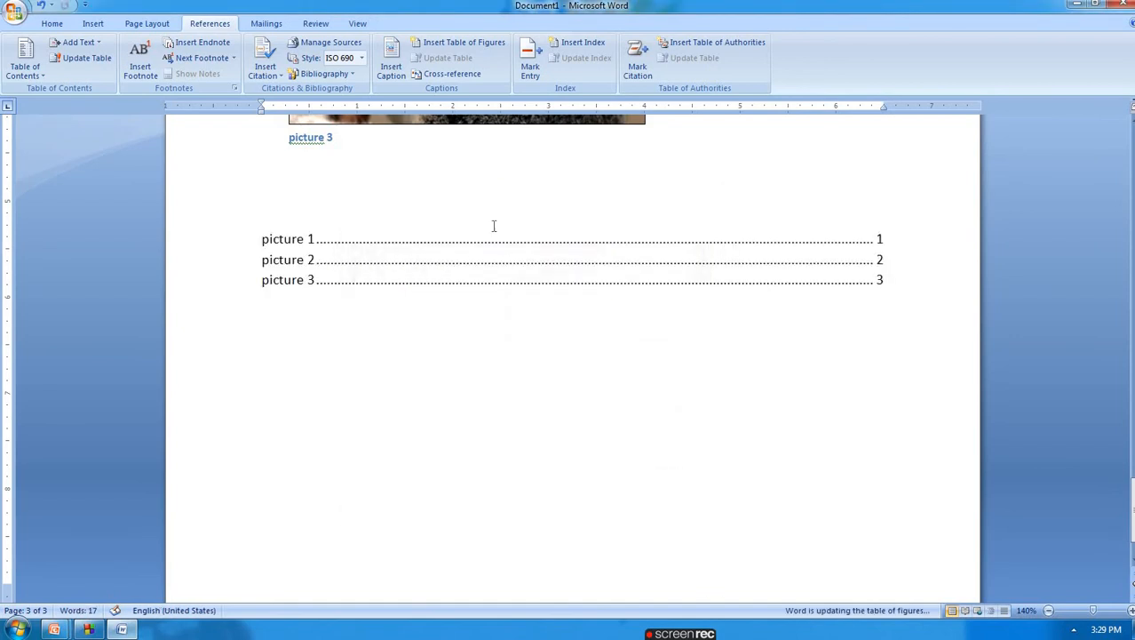
- Follow the picture 1 and picture 2 entries in the table of figures to their captions, returning to the table each time
ctrl+click(293, 240)
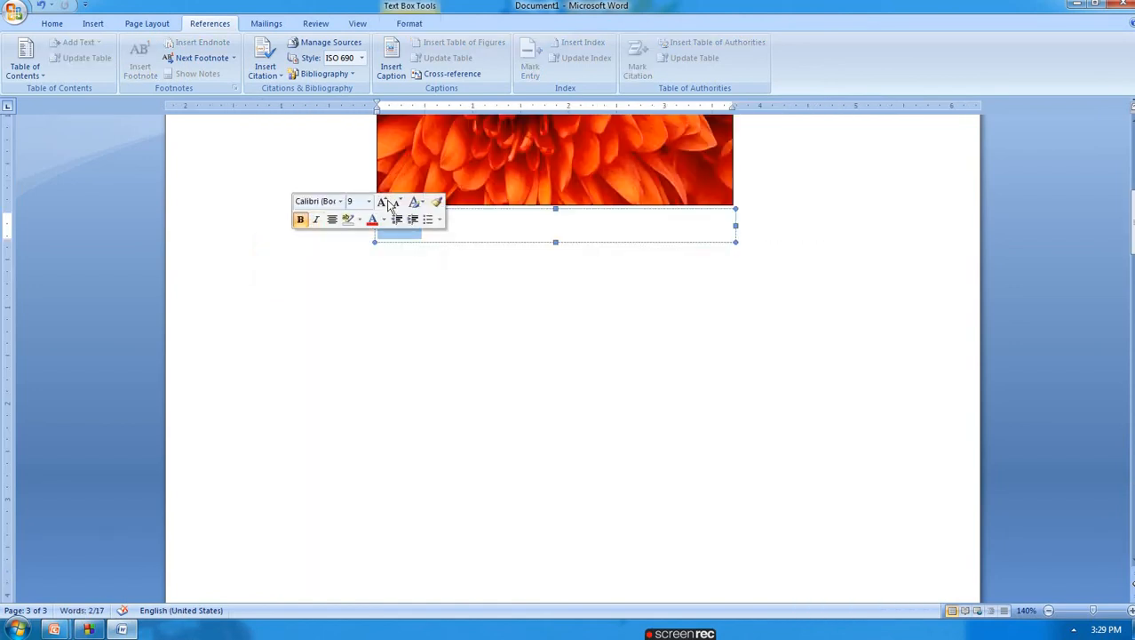
click(537, 448)
key(ctrl+End)
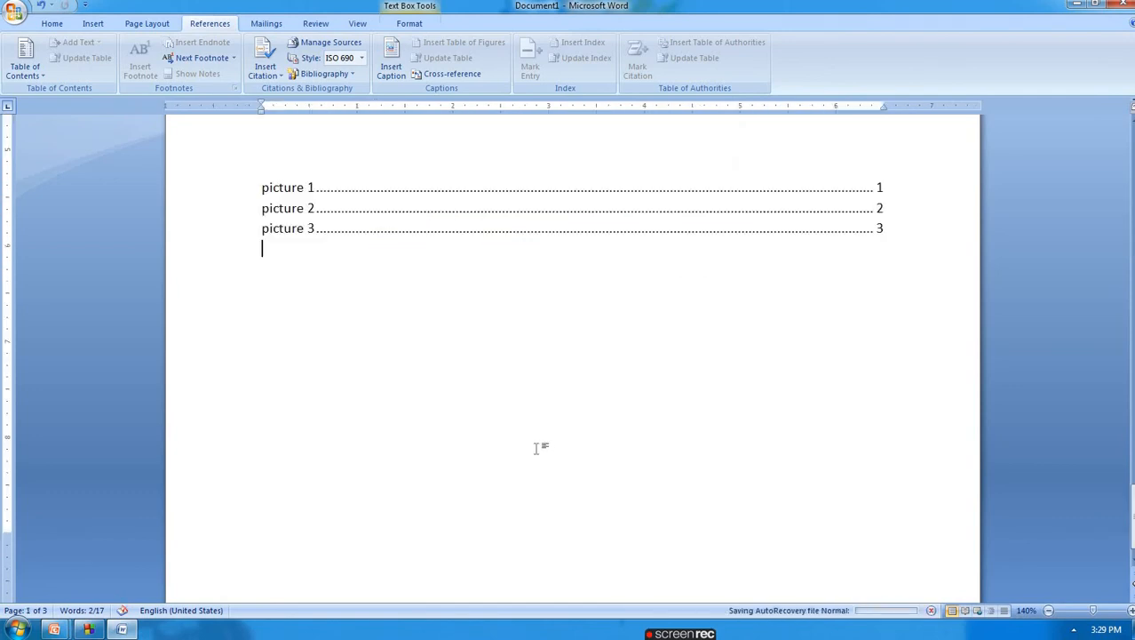
ctrl+click(284, 210)
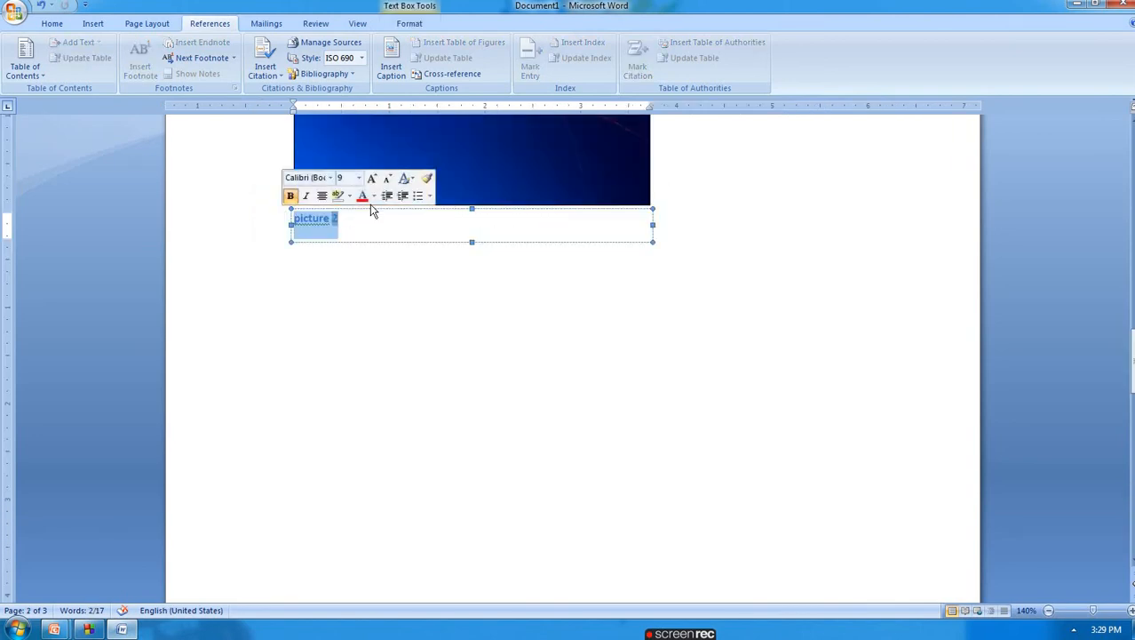
key(ctrl+End)
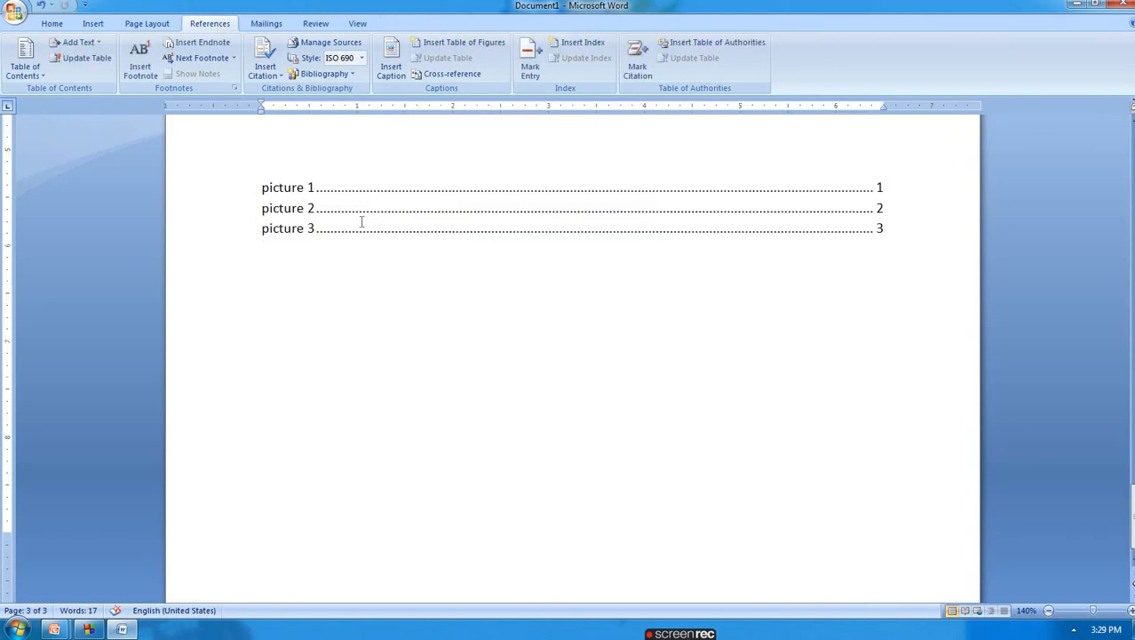
- Duplicate the jellyfish shape on the second page and place the copy below and to the right of the original
scroll(443, 322, up, 10)
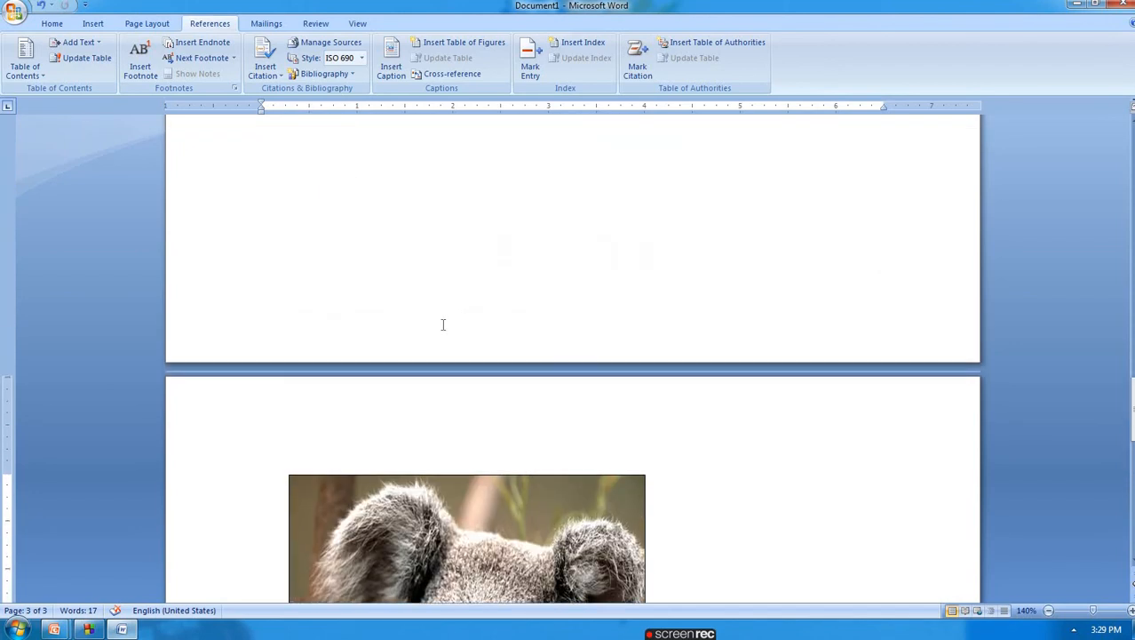
scroll(444, 322, up, 6)
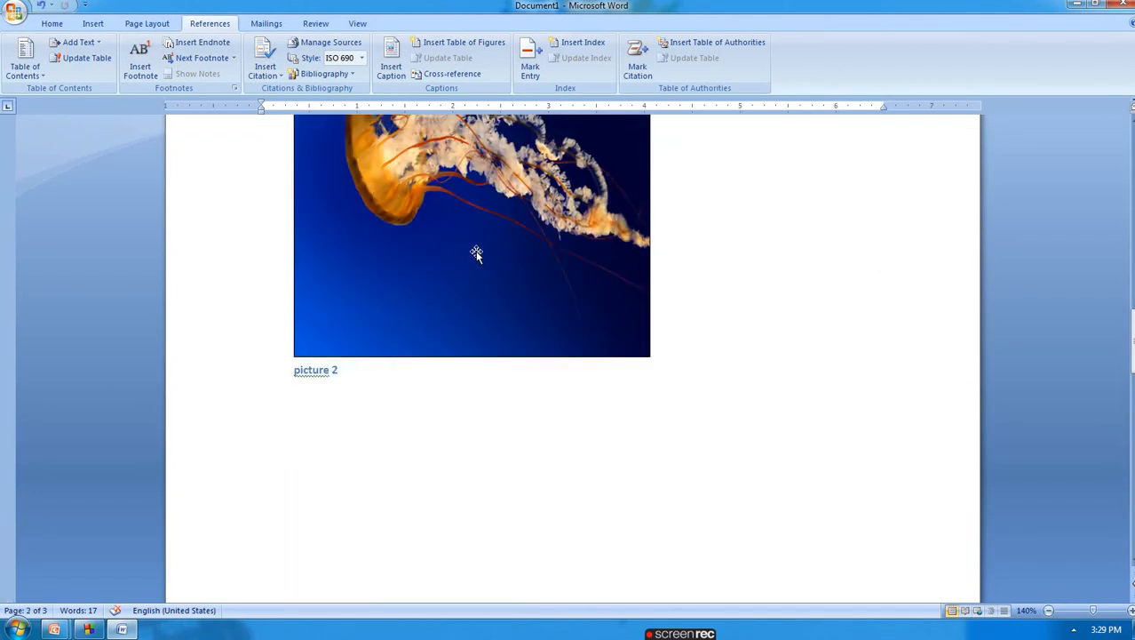
click(475, 251)
scroll(803, 568, down, 1)
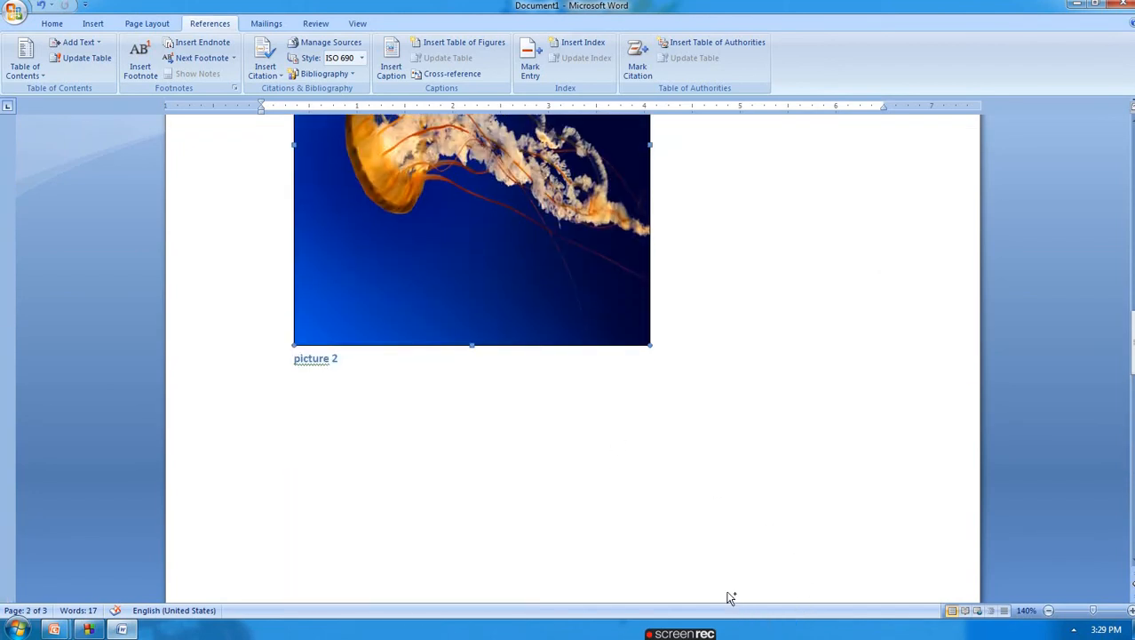
drag(729, 597, 698, 569)
scroll(702, 498, down, 6)
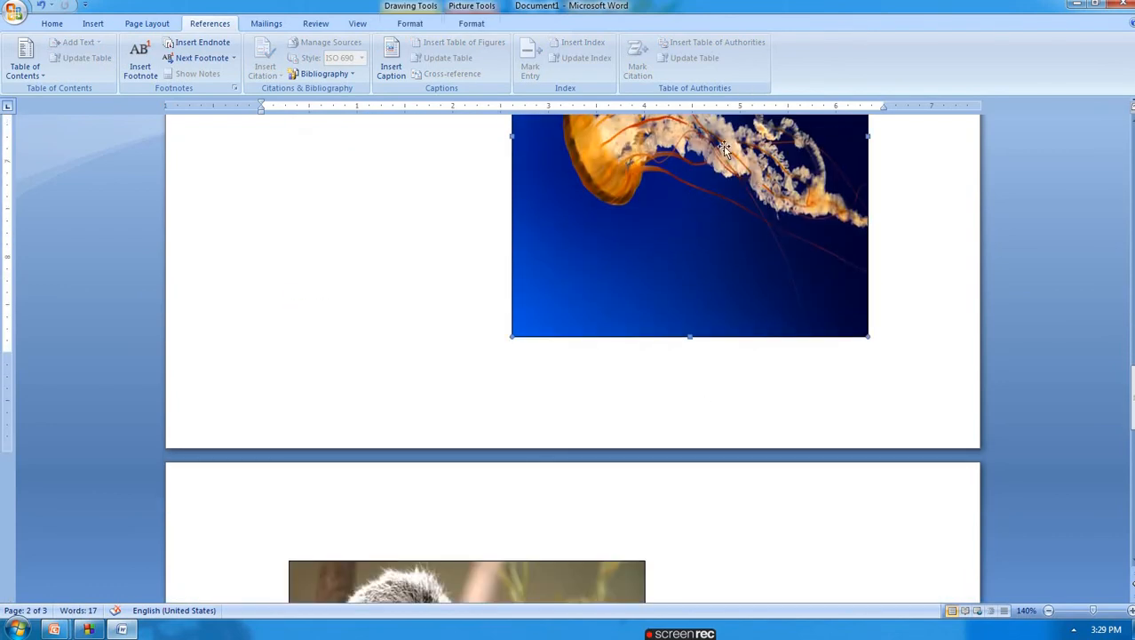
- Insert the caption "picture 2" below the duplicated jellyfish shape on the second page
click(391, 64)
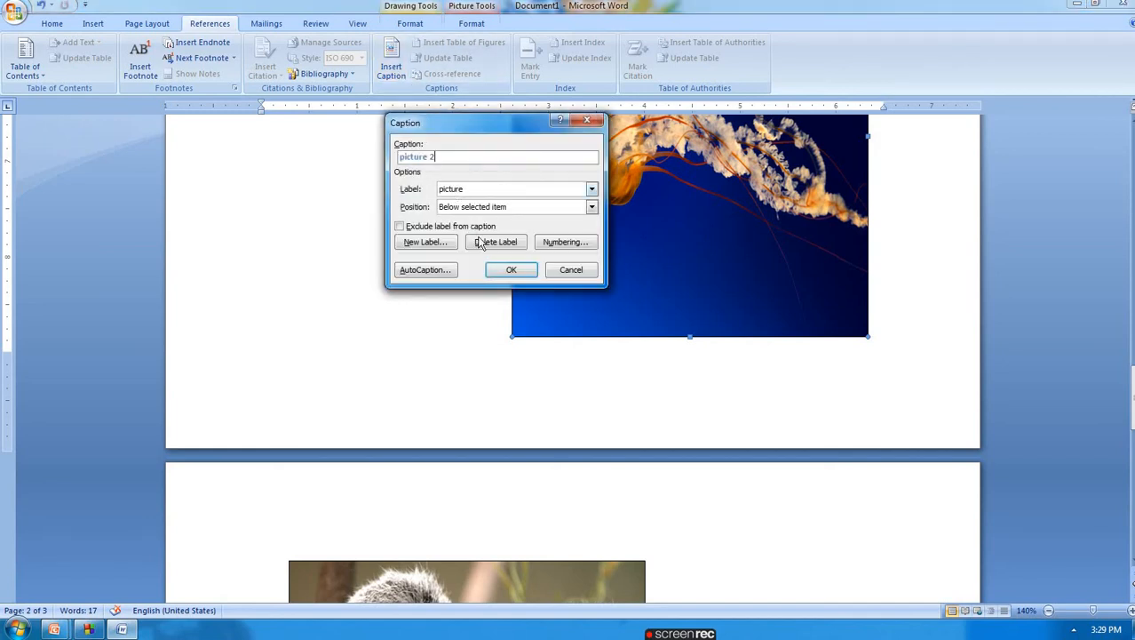
click(505, 269)
scroll(533, 343, up, 10)
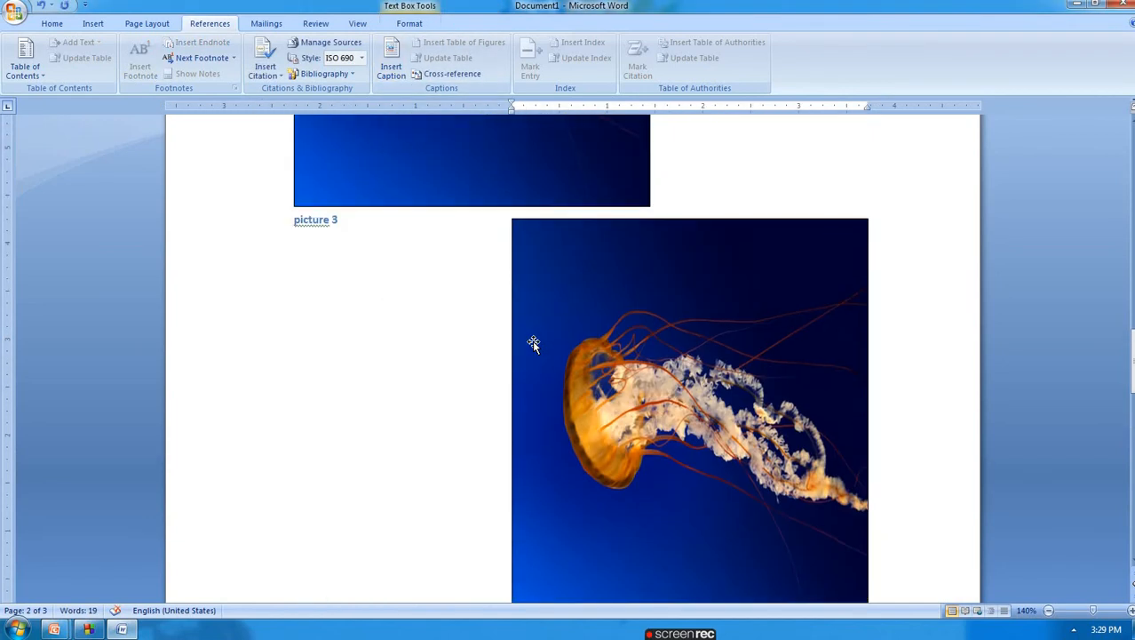
scroll(534, 341, up, 10)
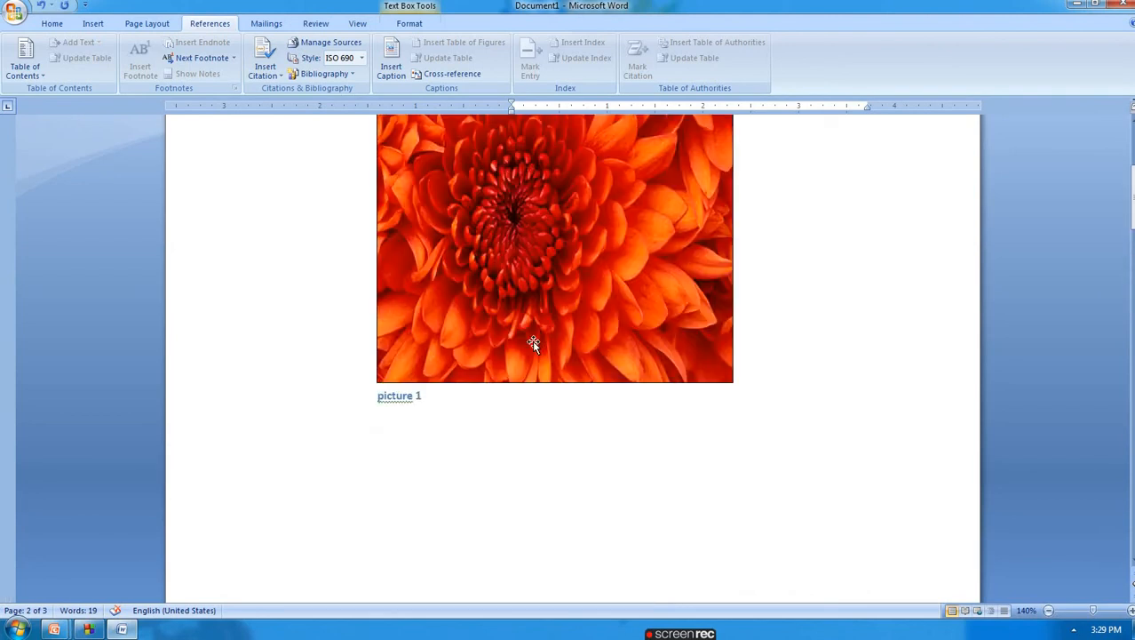
scroll(534, 329, down, 8)
scroll(534, 321, down, 8)
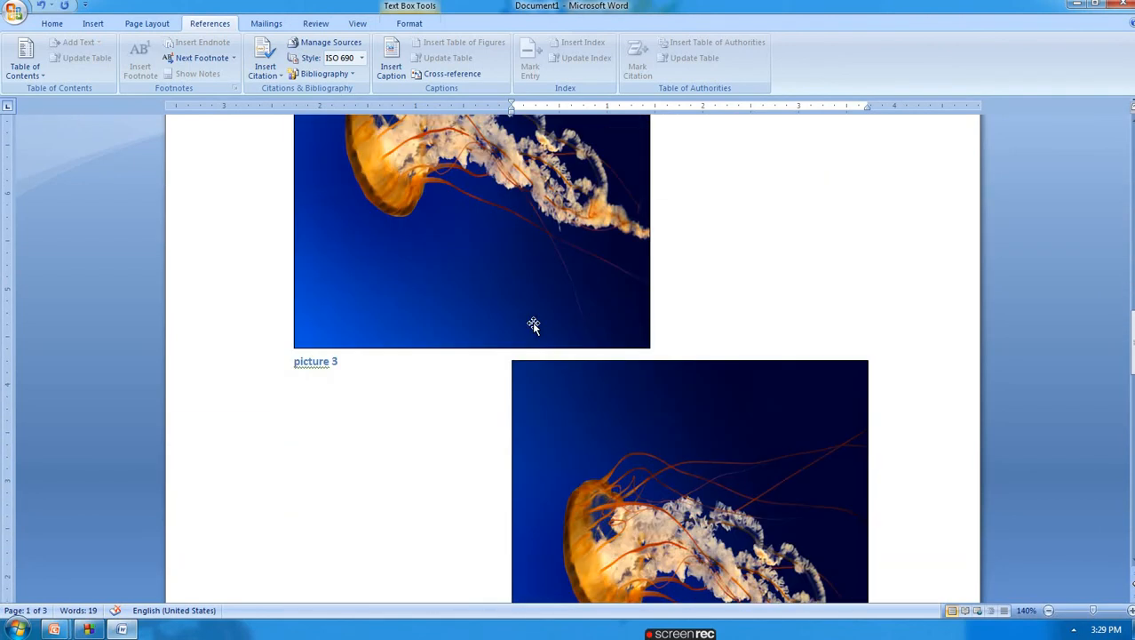
scroll(621, 363, down, 15)
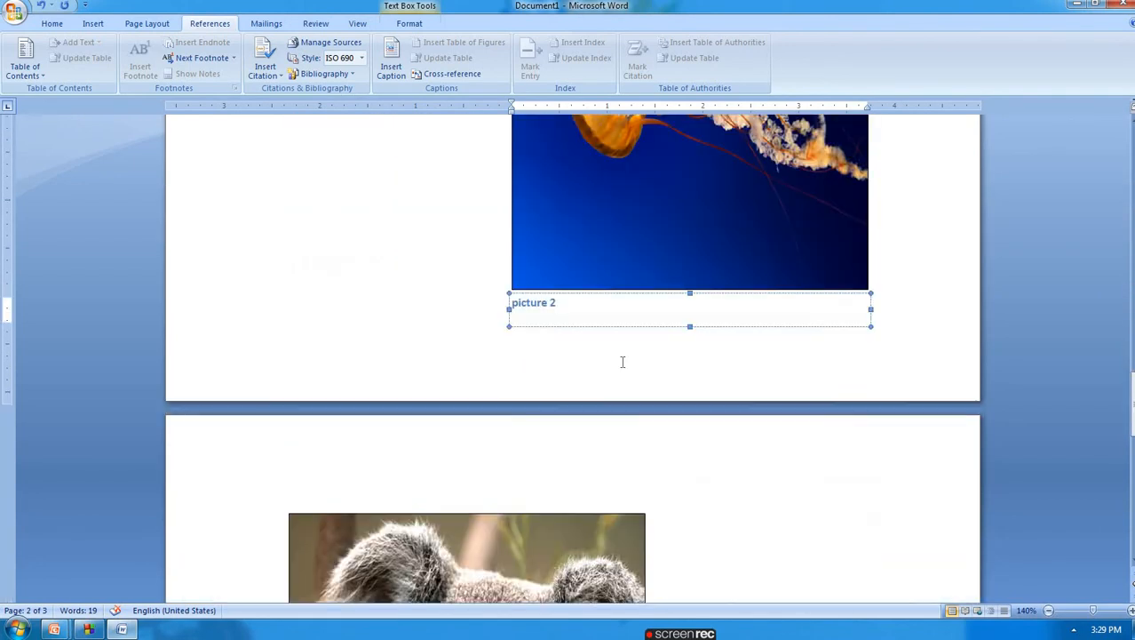
- Update the entire table of figures on the third page to include the newly added caption
scroll(623, 361, down, 1)
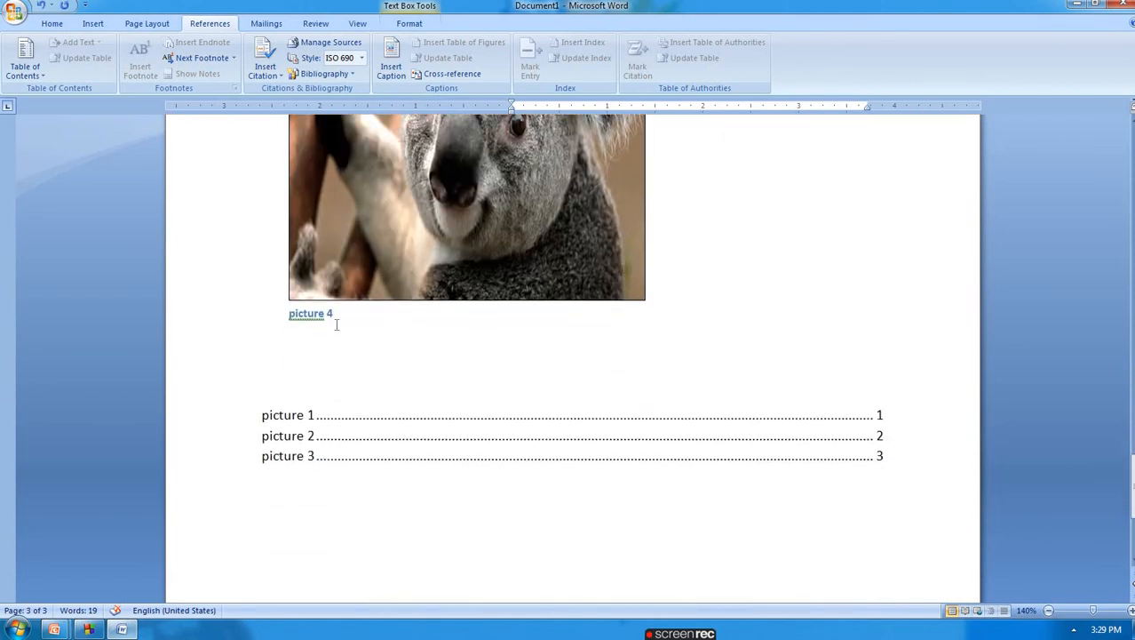
click(298, 435)
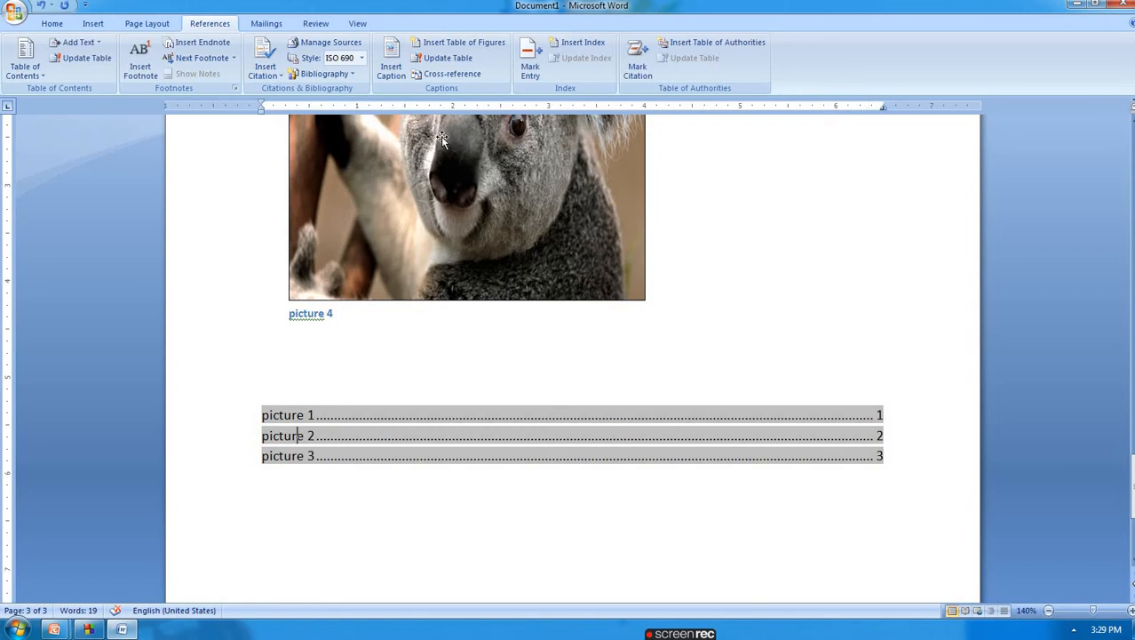
click(472, 61)
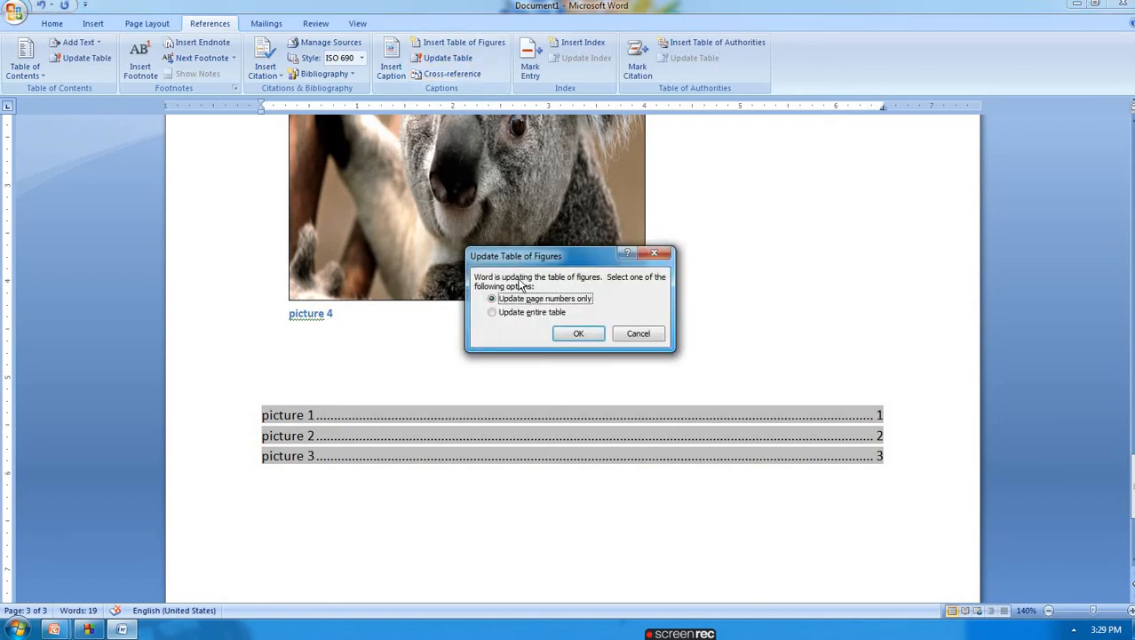
click(524, 313)
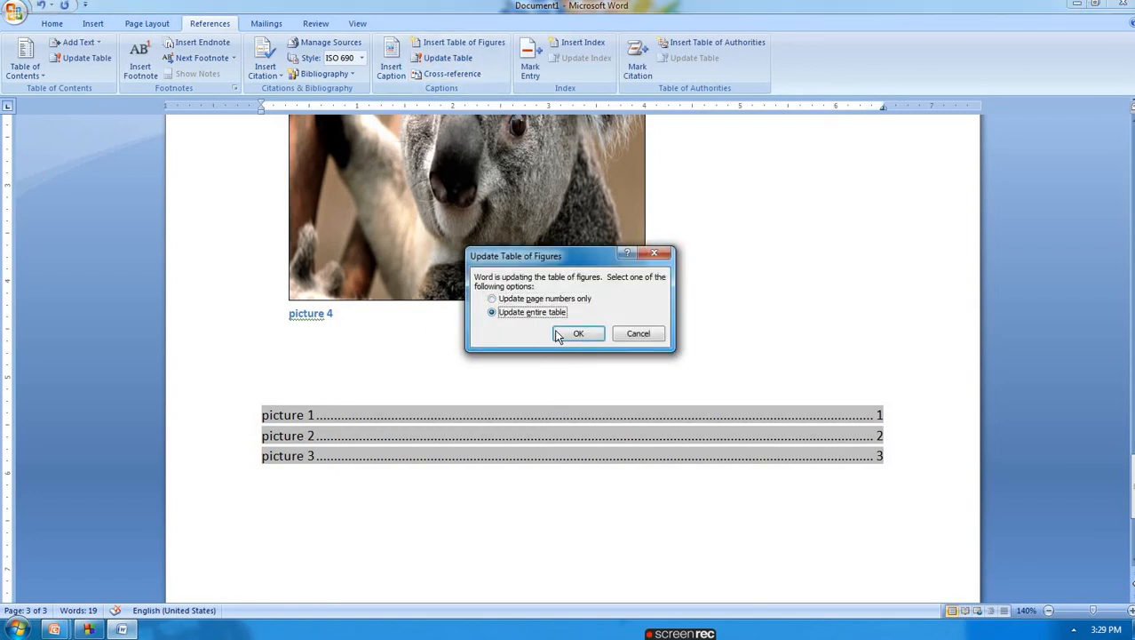
click(578, 334)
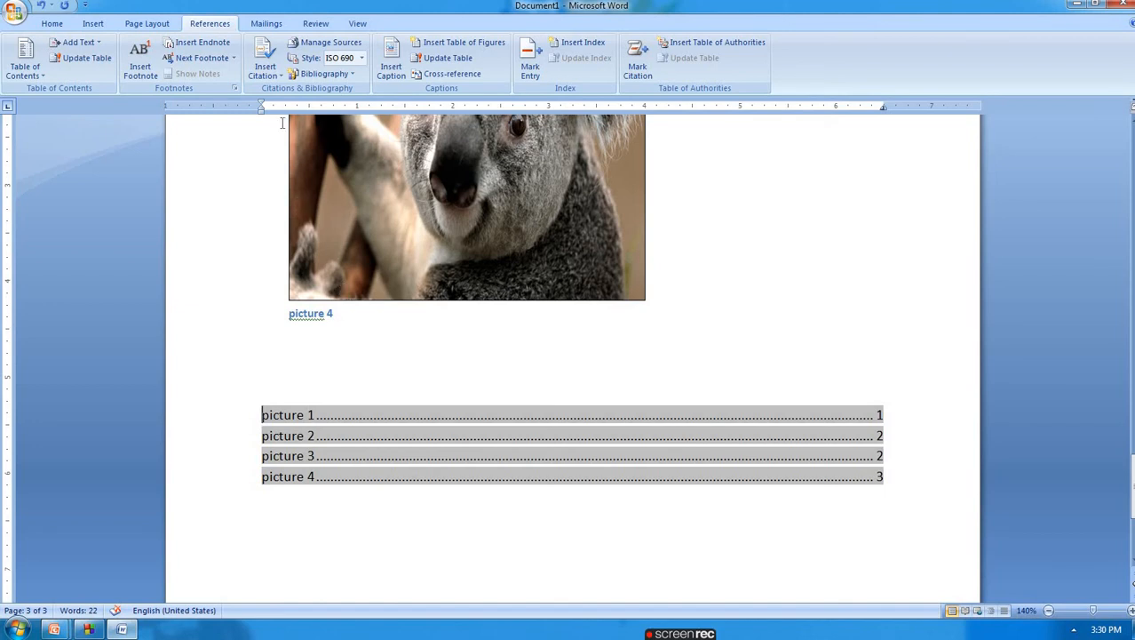
click(94, 23)
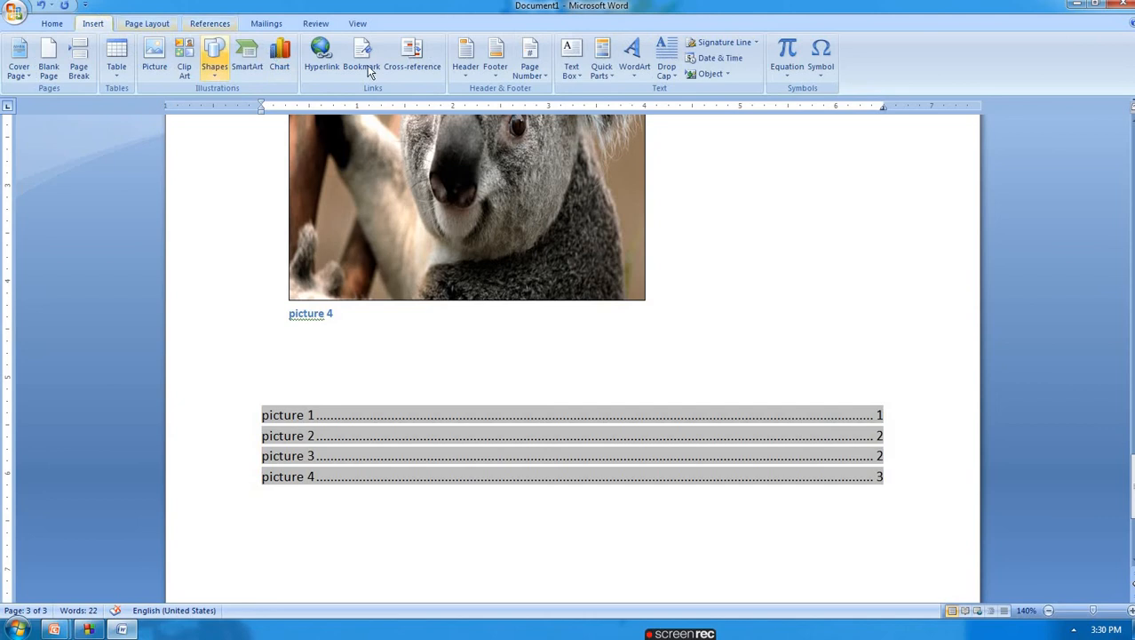
click(203, 23)
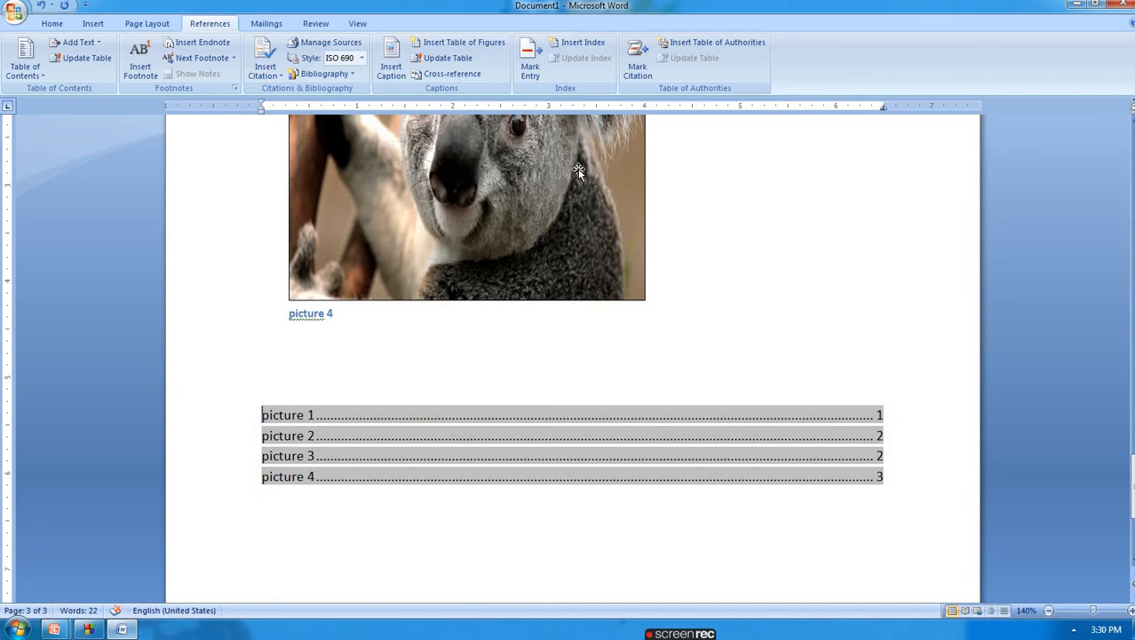
- Delete all document content and generate 25 paragraphs of sample text with =rand(25)
click(745, 193)
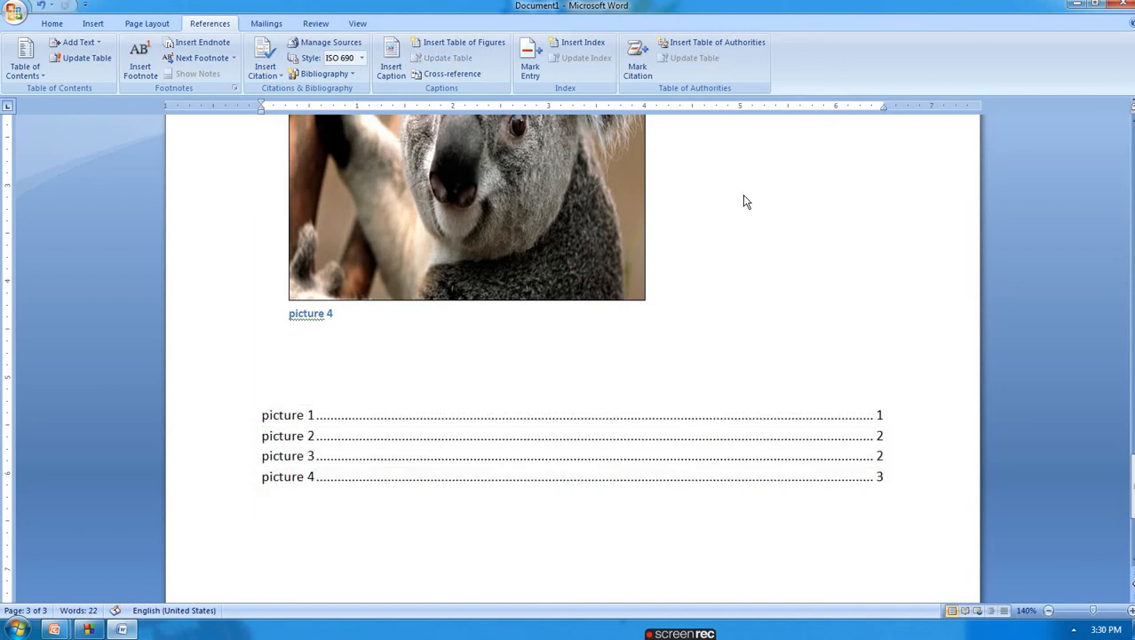
key(ctrl+a)
key(Delete)
text(=rand)
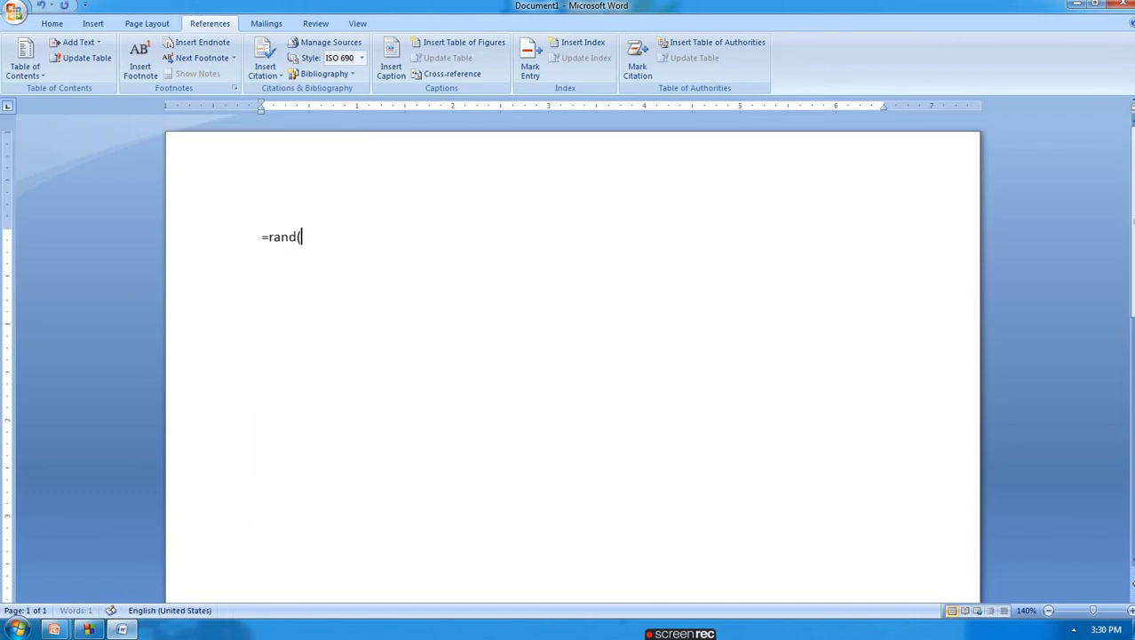
text((25))
key(Return)
ctrl+scroll(588, 221, down, 8)
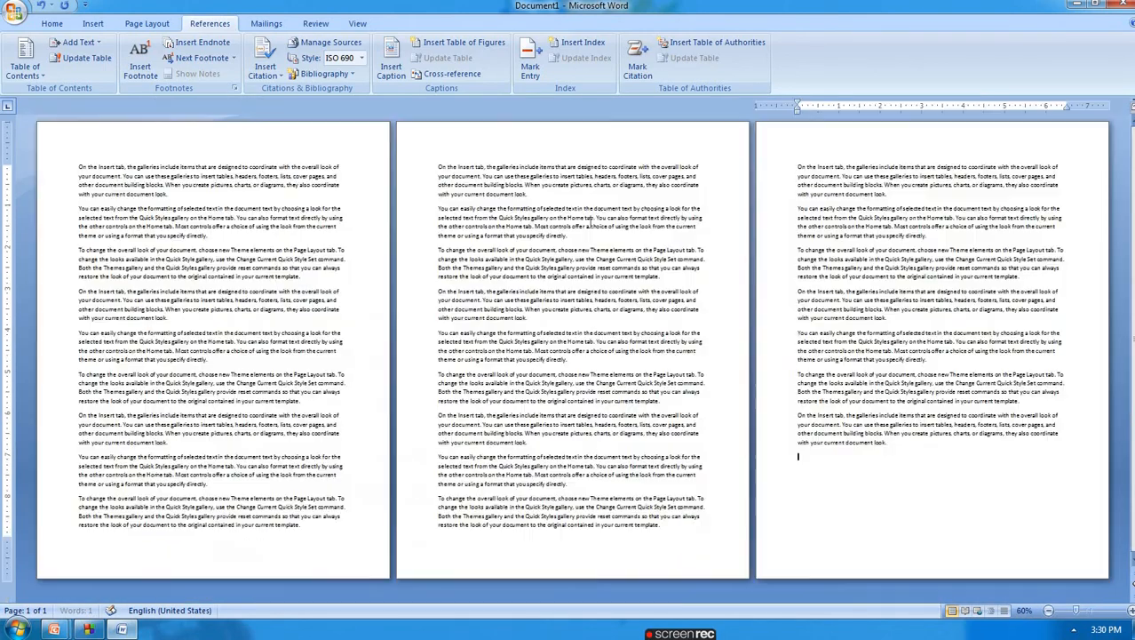
ctrl+scroll(591, 228, down, 1)
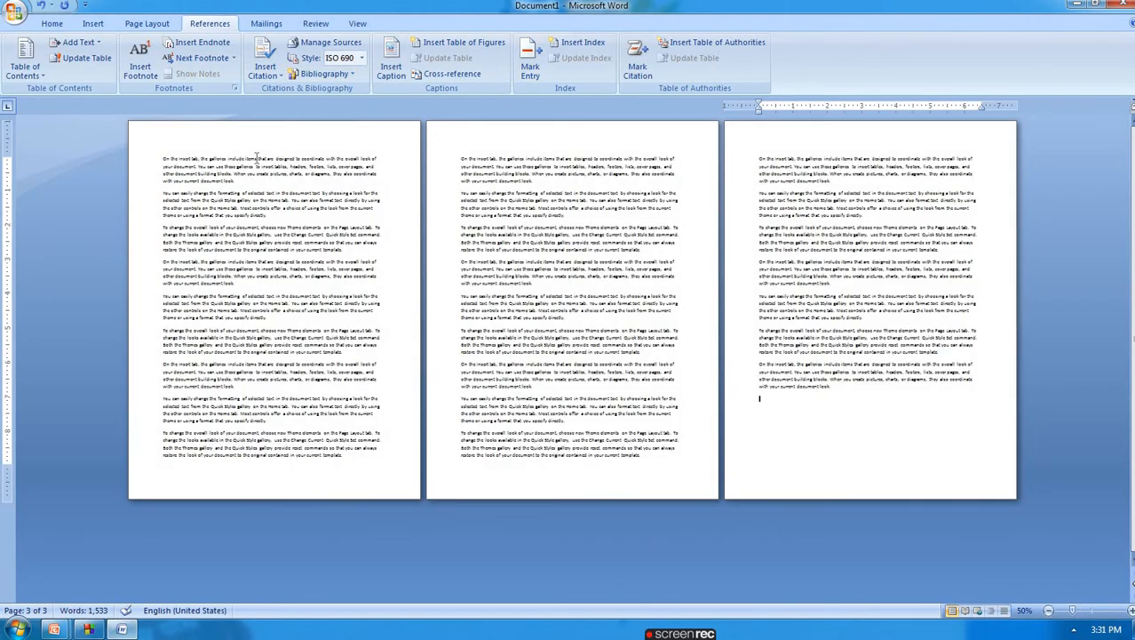
- Mark the word "galleries" in the first paragraph as a main index entry for the current page
ctrl+scroll(256, 158, up, 6)
scroll(257, 159, up, 10)
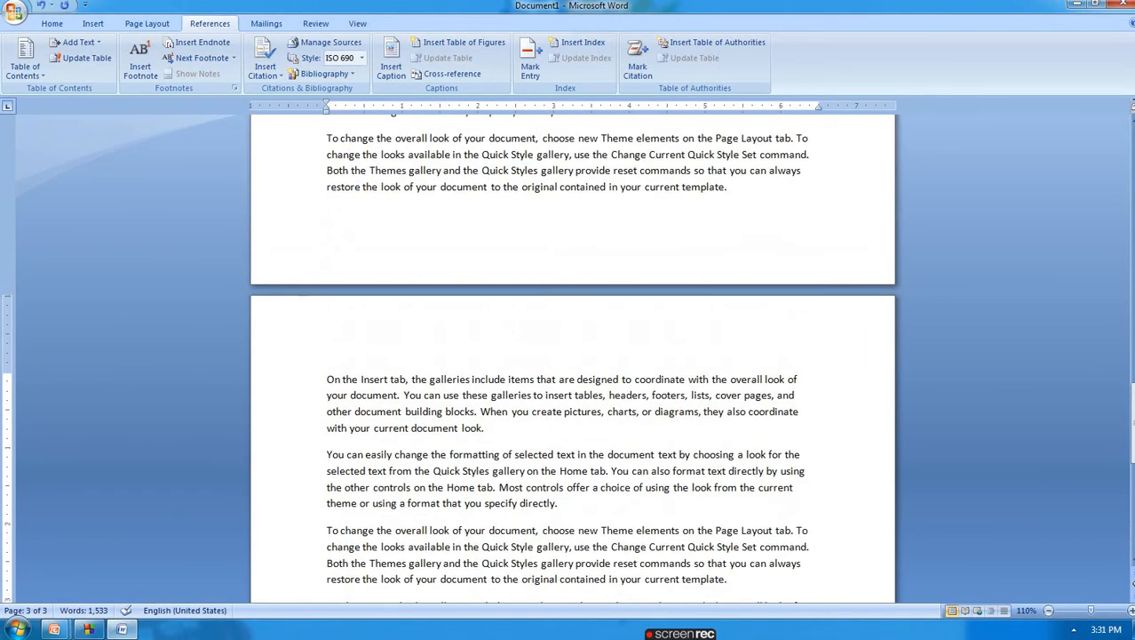
click(52, 24)
key(ctrl+Page_Up)
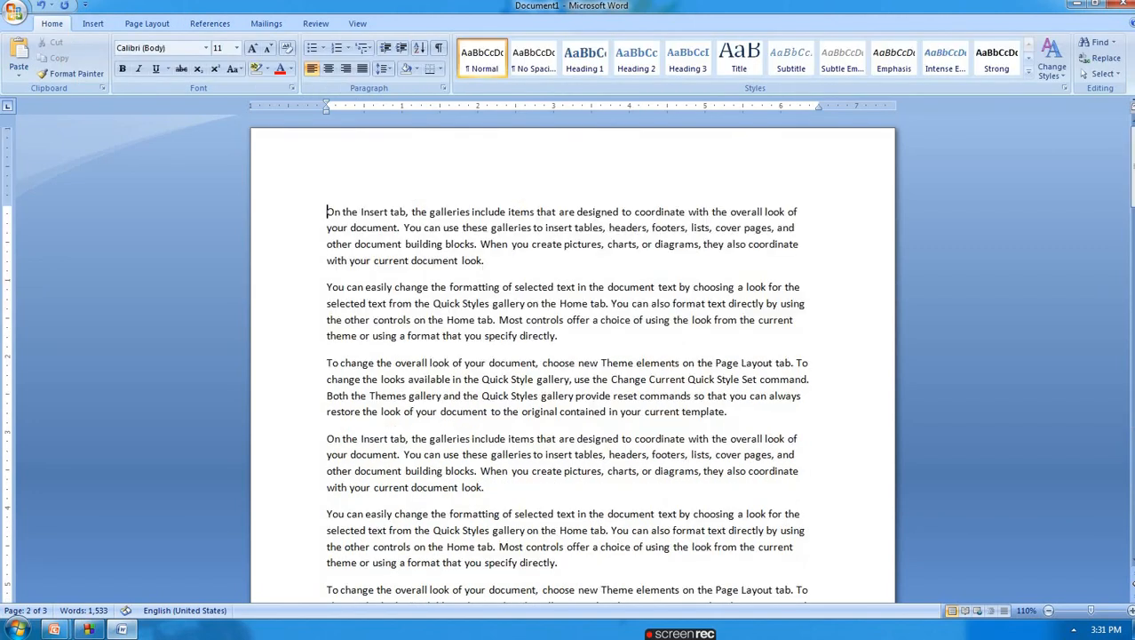
click(147, 24)
scroll(554, 260, up, 4)
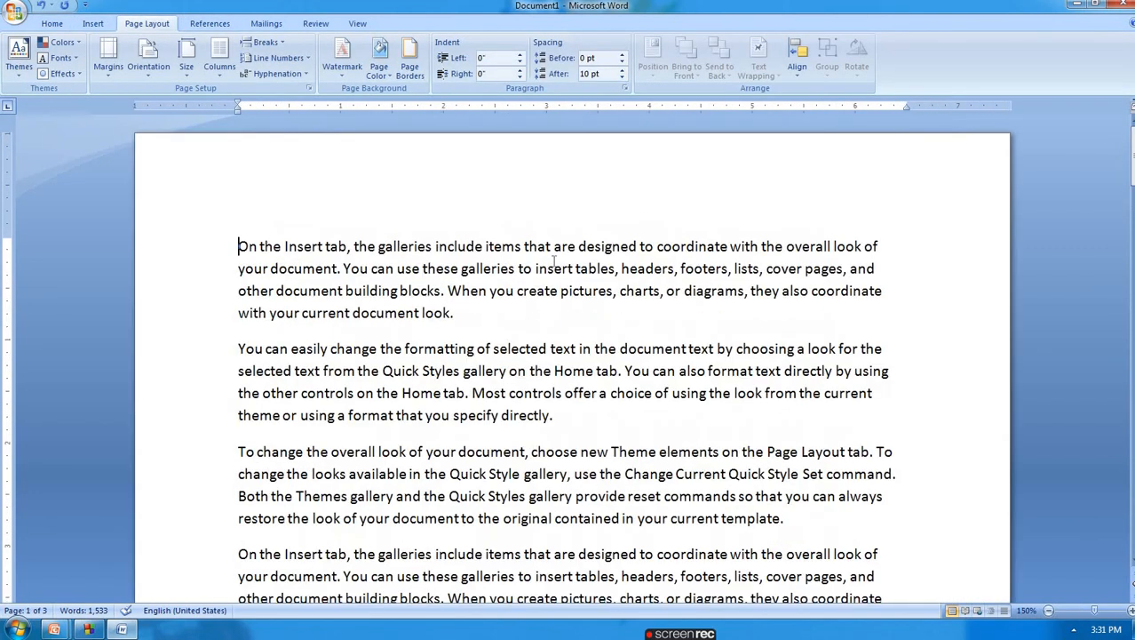
click(212, 25)
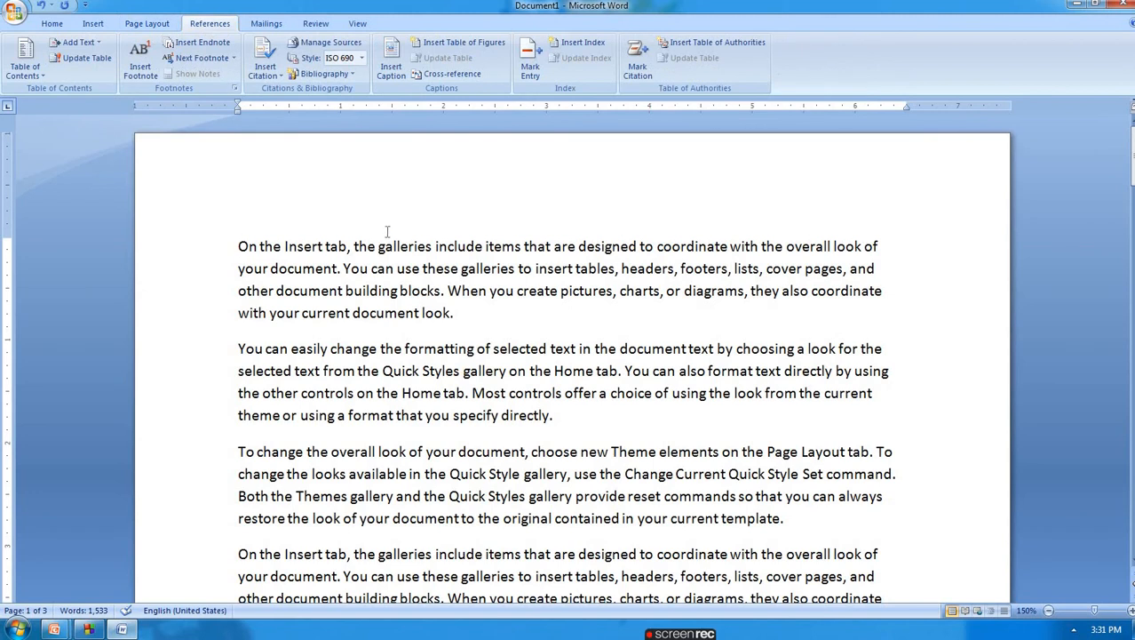
drag(384, 246, 435, 247)
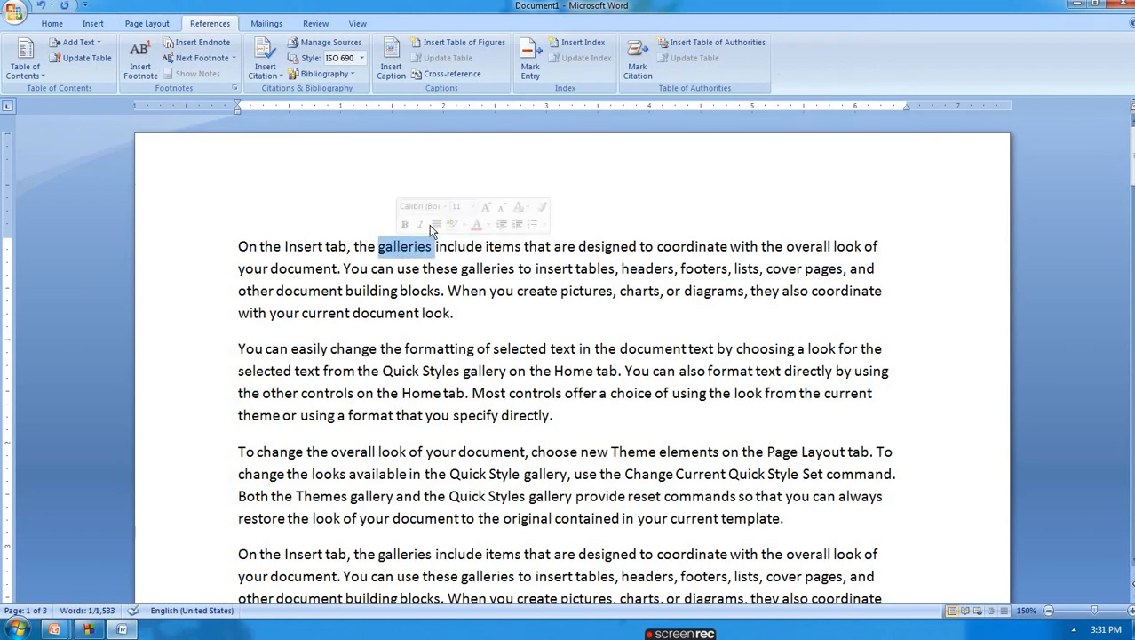
click(532, 62)
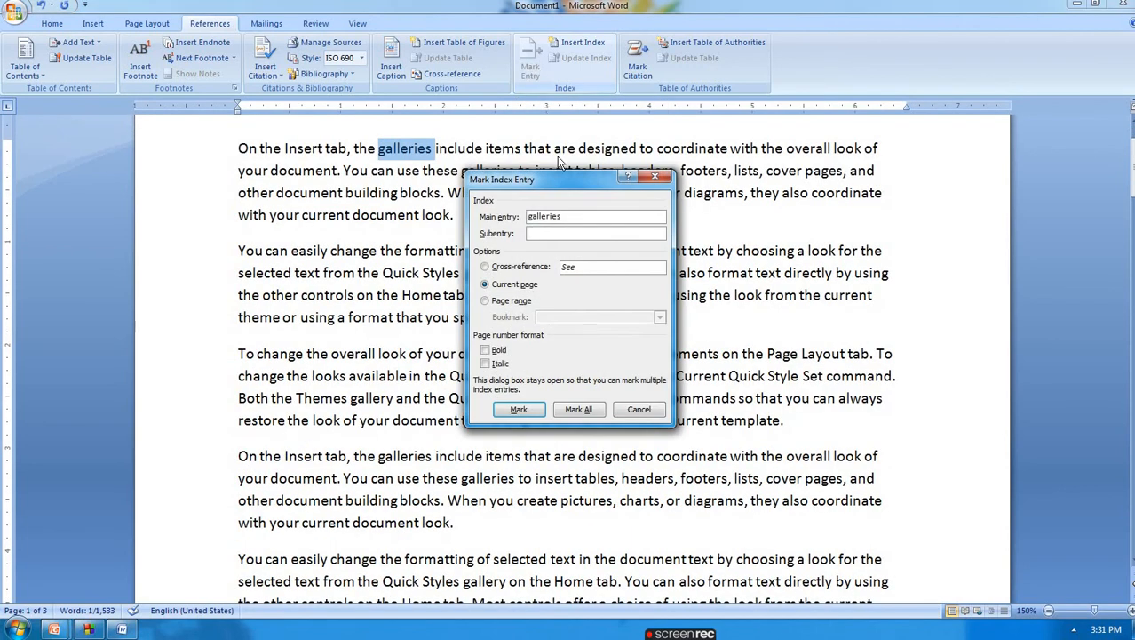
drag(557, 184, 735, 172)
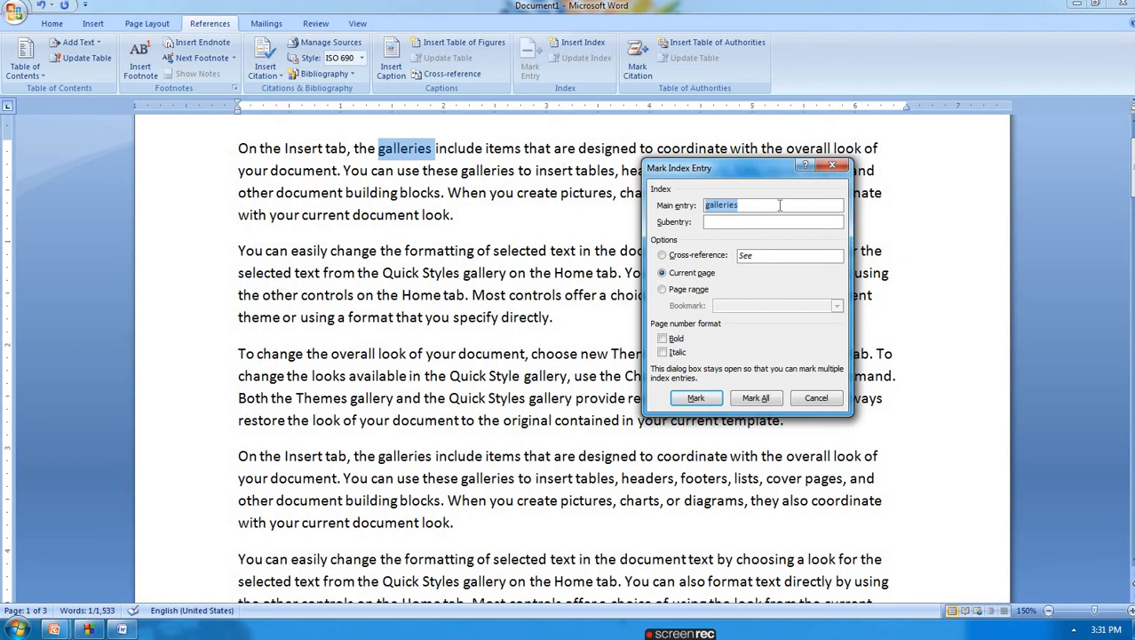
click(696, 397)
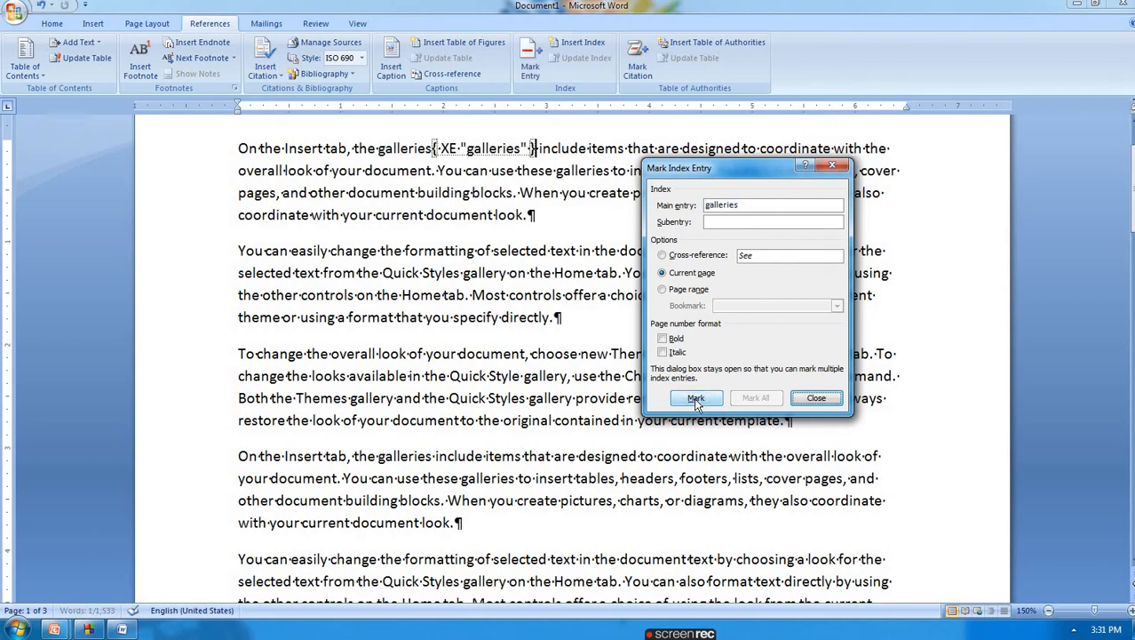
- Mark "document" in the third paragraph and the second "Home" in the fifth paragraph as main index entries
double_click(491, 353)
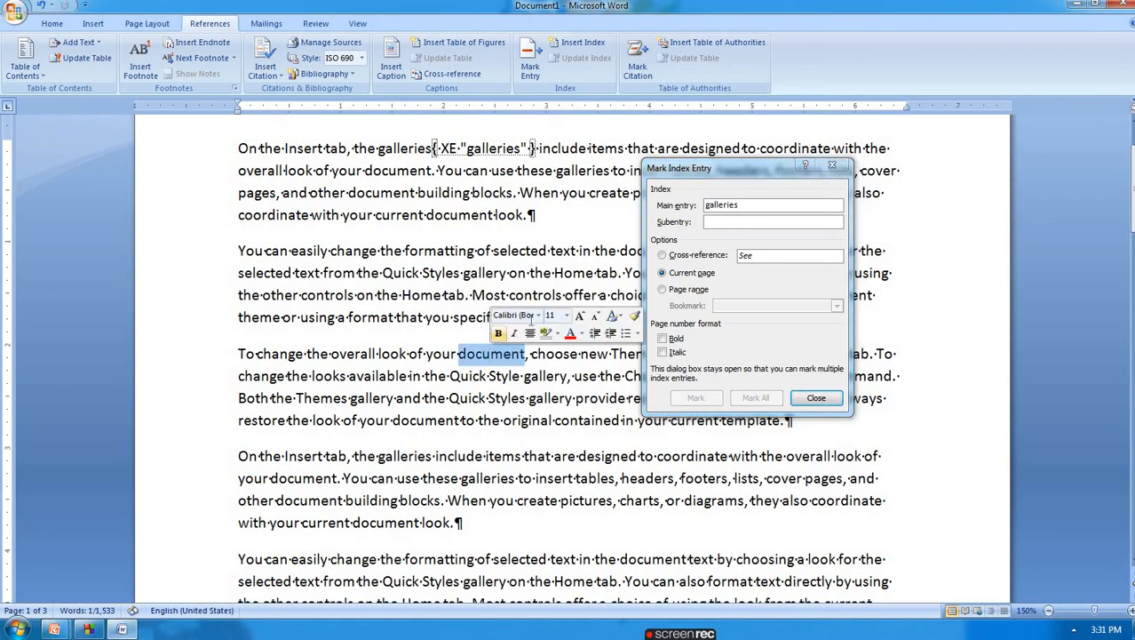
click(744, 205)
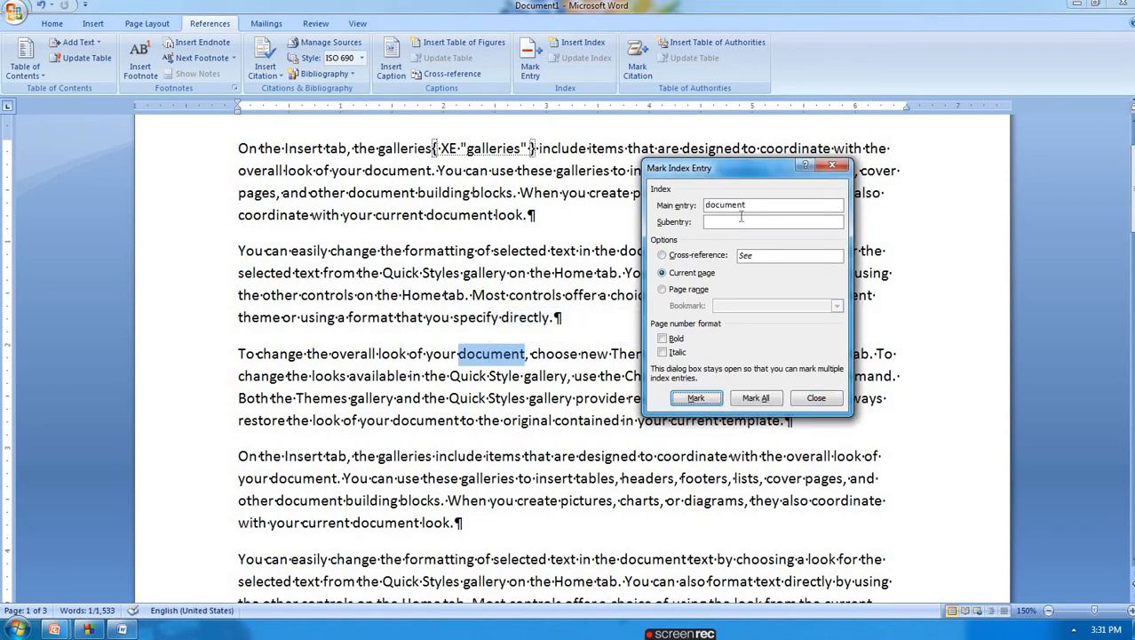
click(696, 399)
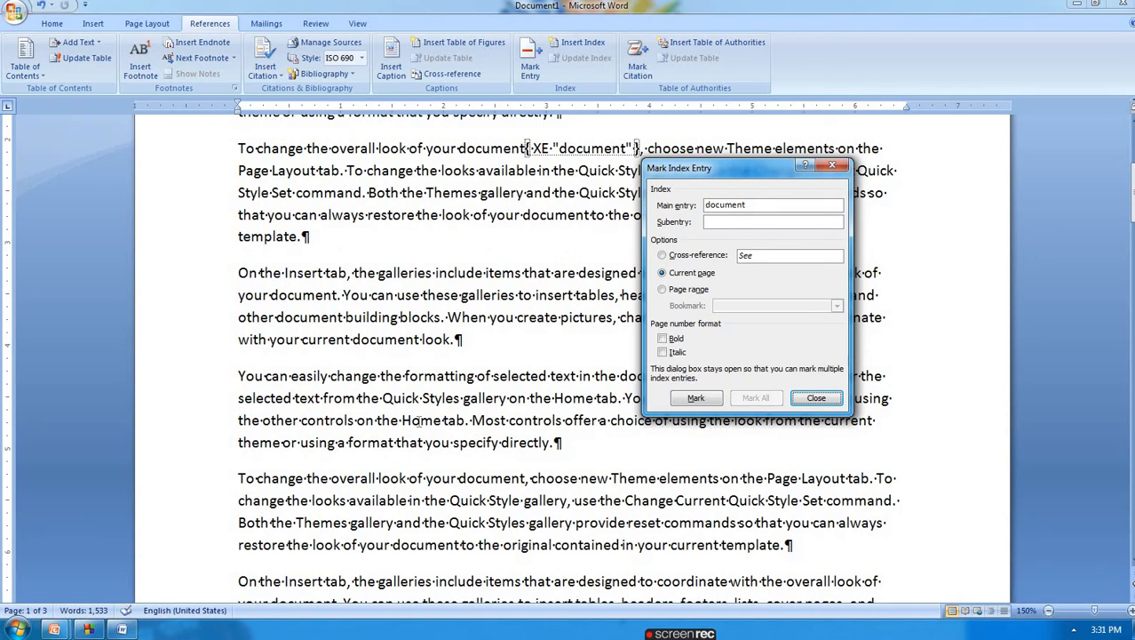
double_click(421, 420)
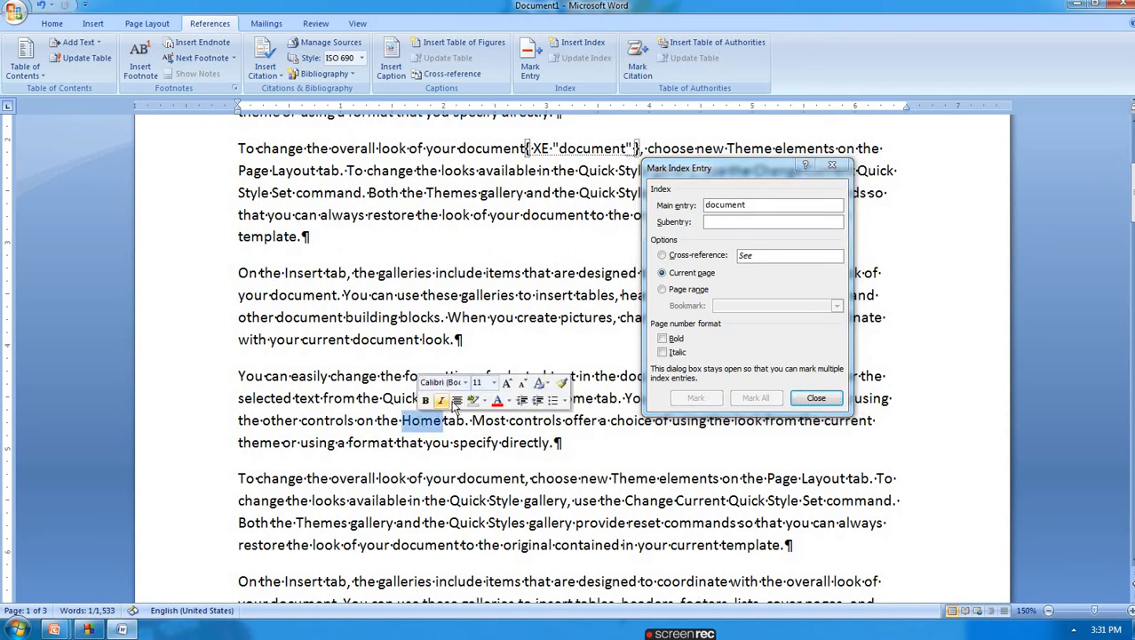
click(749, 207)
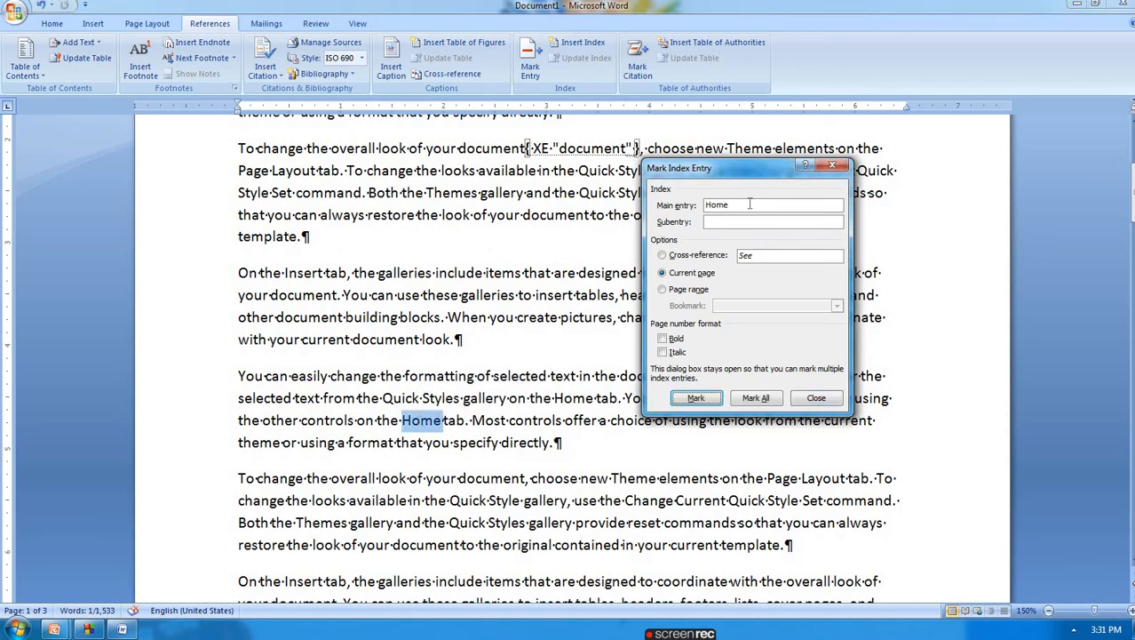
click(697, 399)
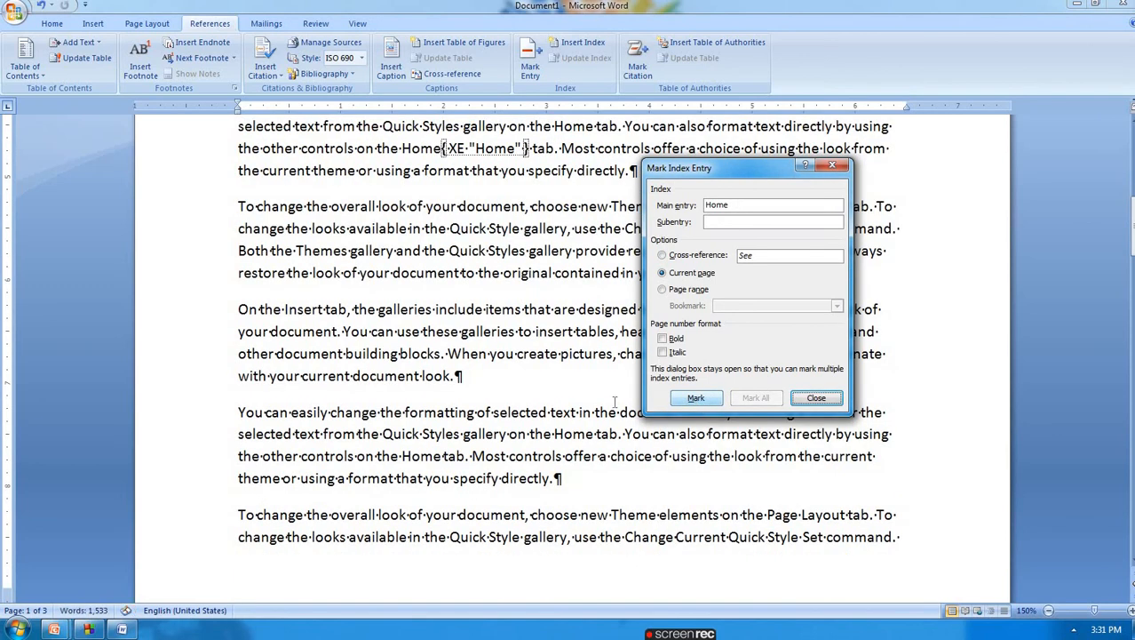
- Mark the phrase "formatting of selected" near the start of the second page as a main index entry and finish marking
click(548, 407)
scroll(547, 408, down, 3)
scroll(547, 408, down, 6)
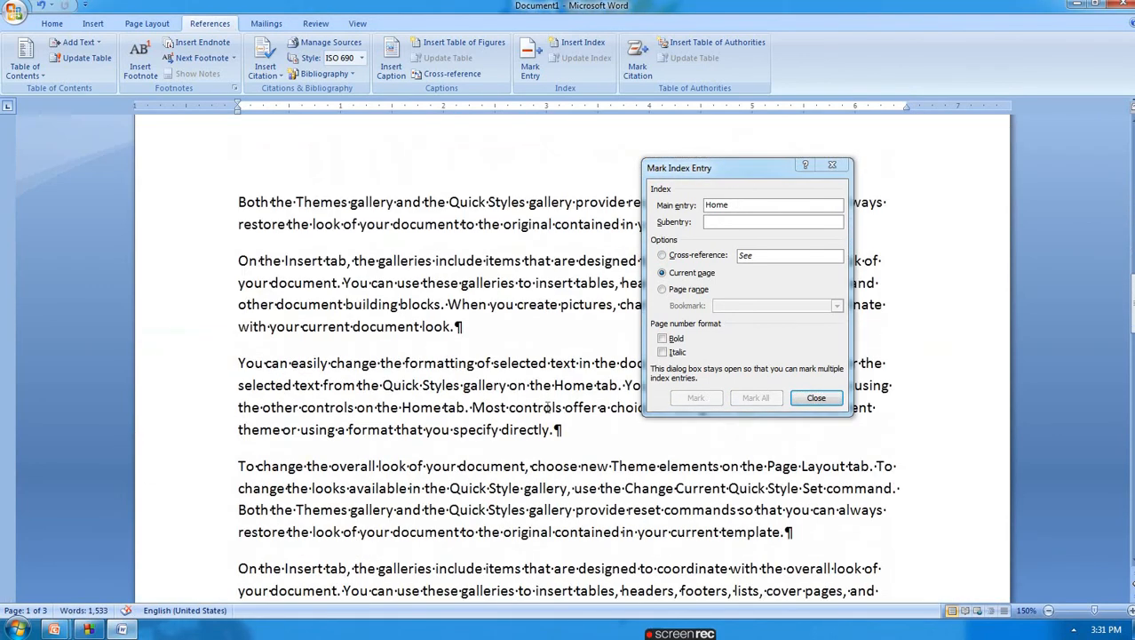
drag(424, 365, 550, 364)
click(736, 210)
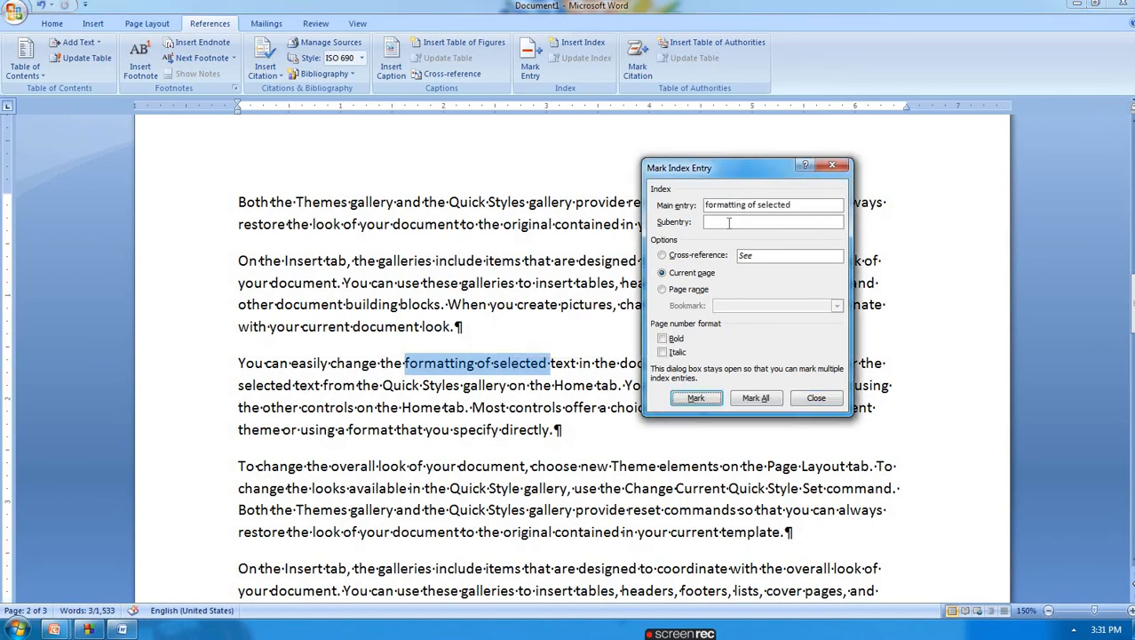
click(695, 398)
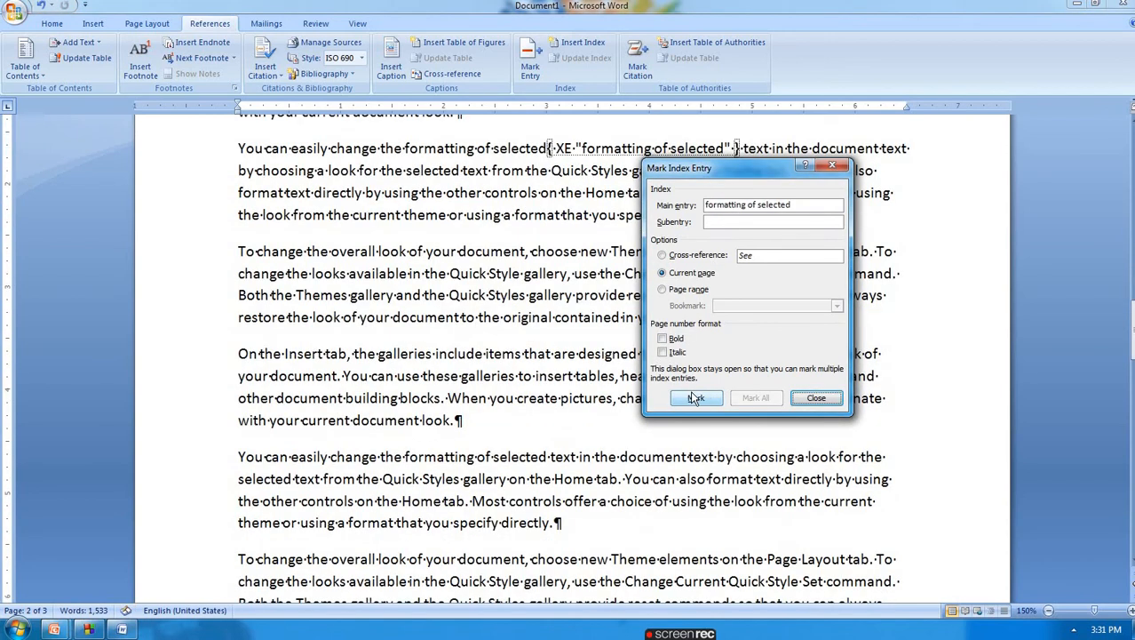
click(813, 398)
- Add two blank lines after the last paragraph and insert a two-column indented index with right-aligned page numbers and dotted leaders
scroll(565, 352, up, 10)
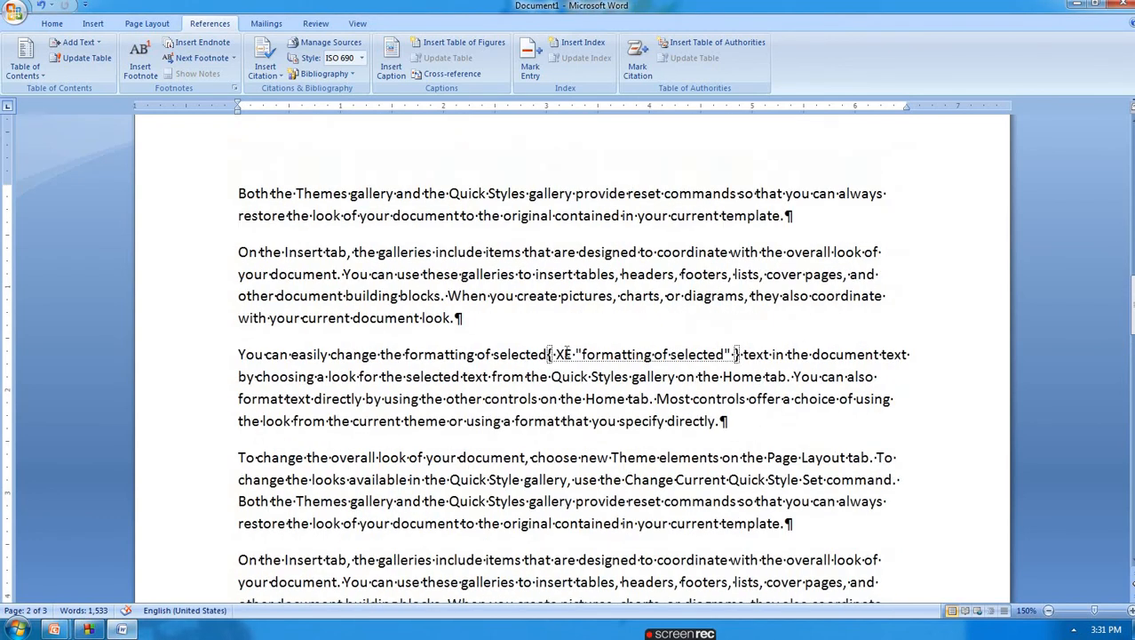
scroll(565, 352, up, 6)
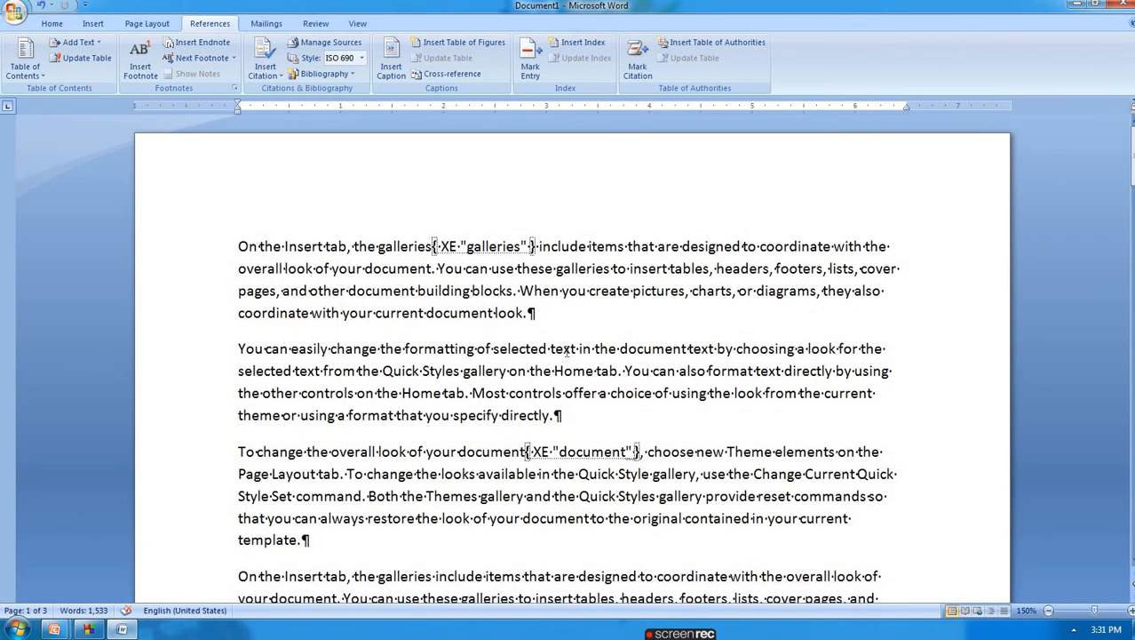
scroll(565, 352, down, 15)
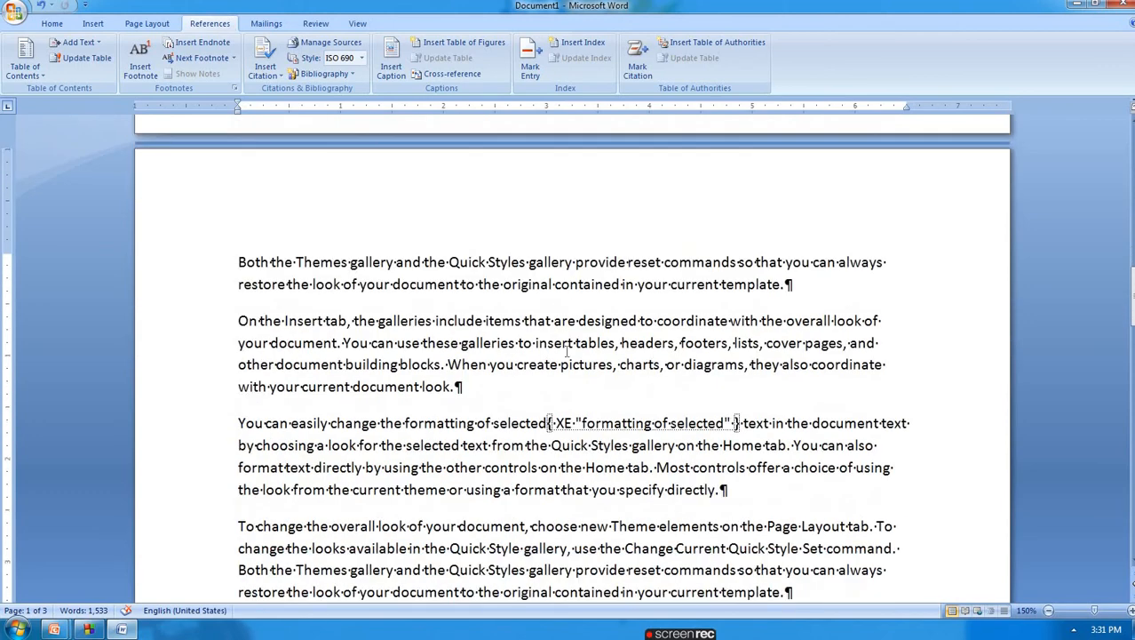
scroll(567, 351, down, 16)
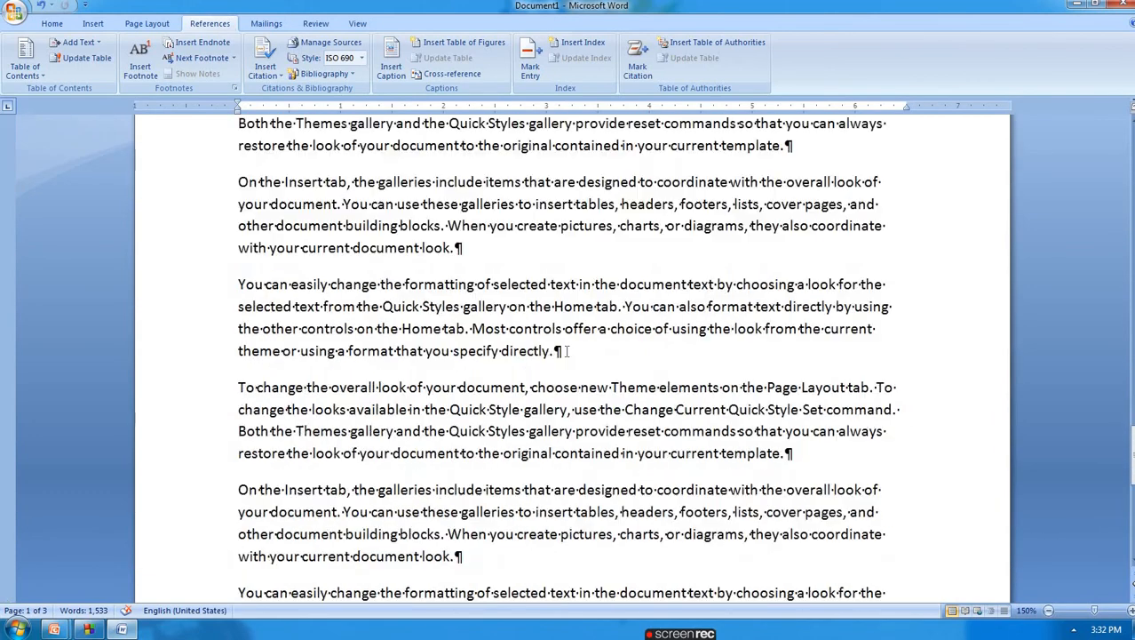
scroll(567, 350, down, 8)
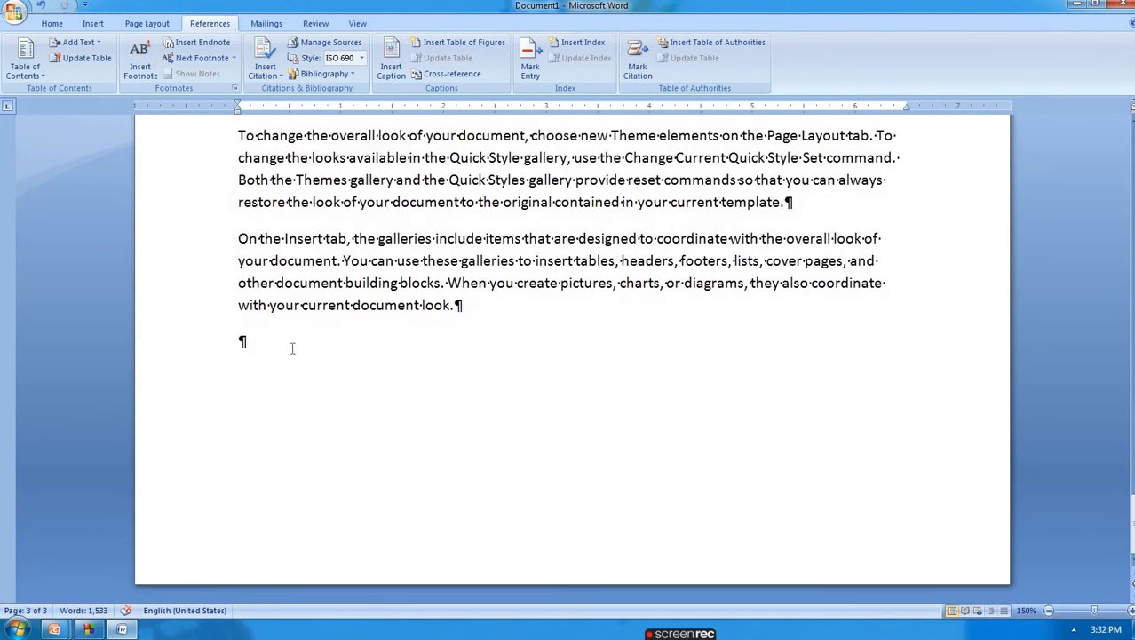
click(292, 348)
key(Return)
key(Return)
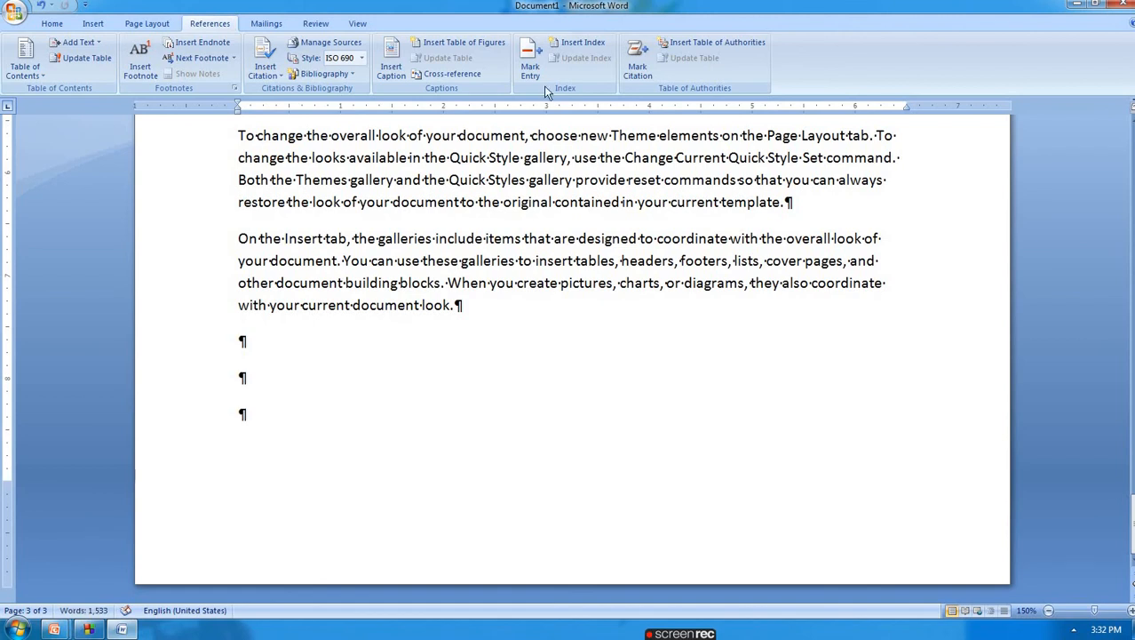
click(580, 41)
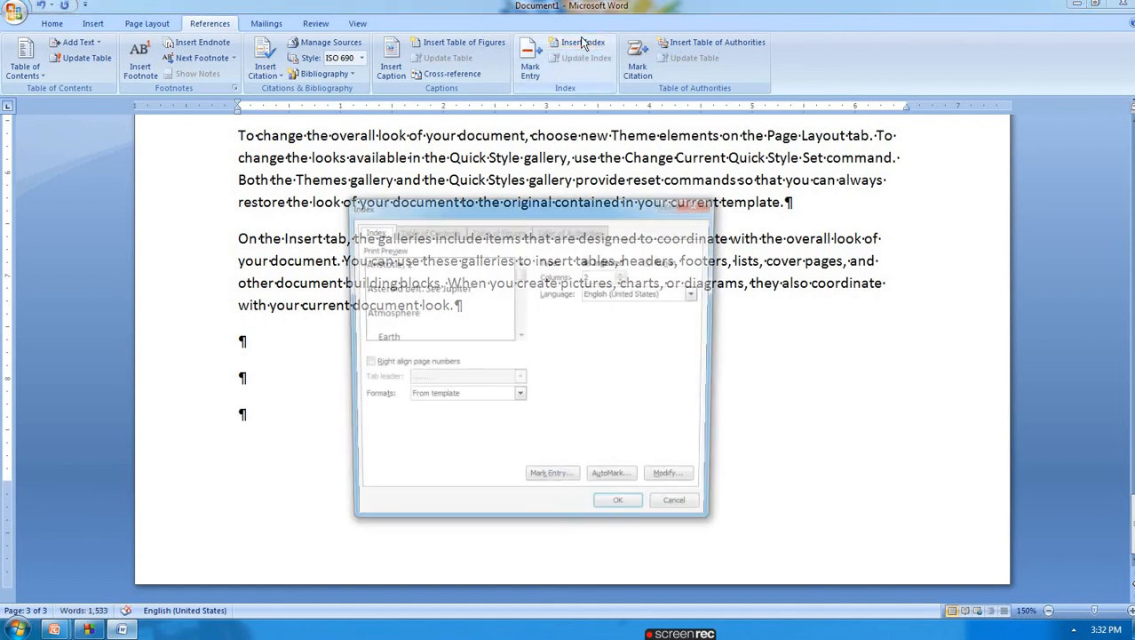
click(363, 363)
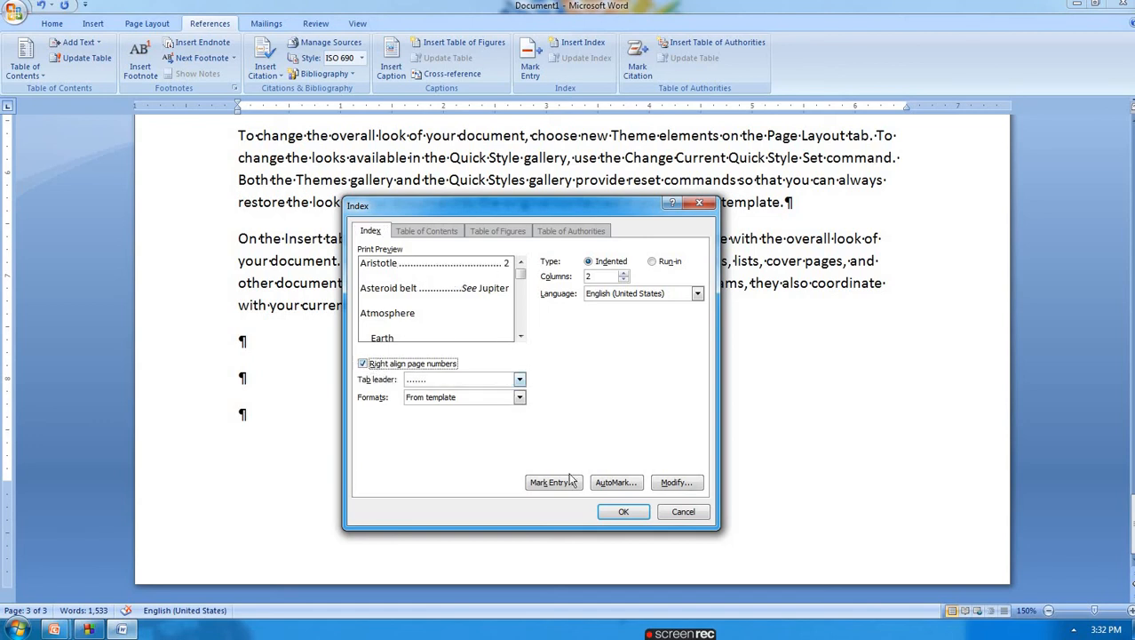
click(625, 513)
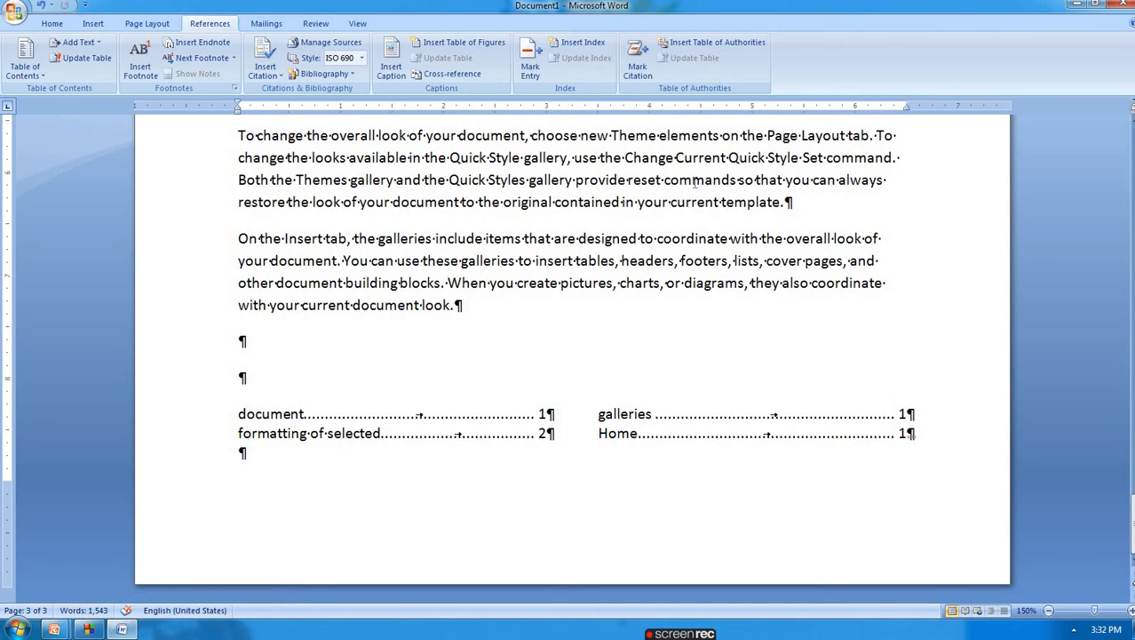
- Replace the index with a one-column version that has right-aligned page numbers and dotted leaders
click(586, 43)
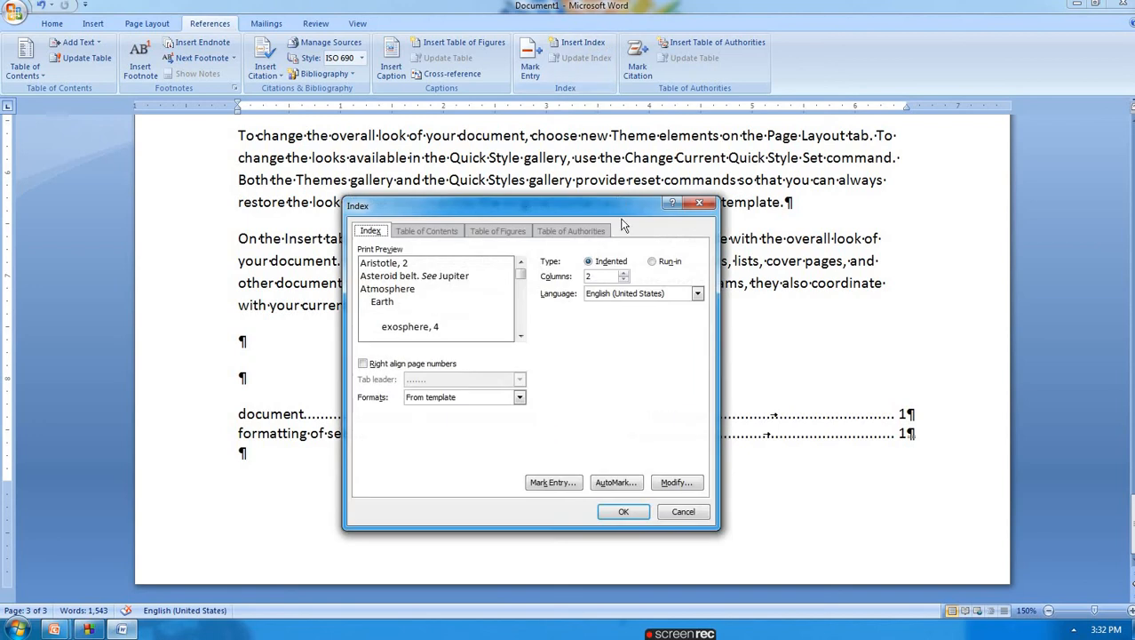
click(399, 364)
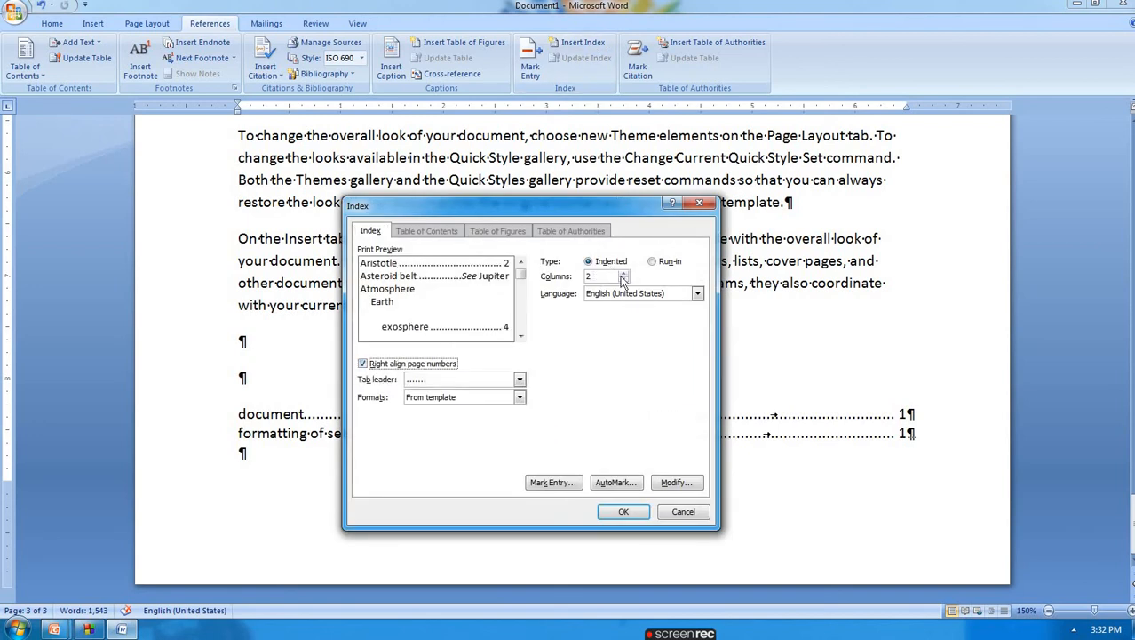
click(622, 275)
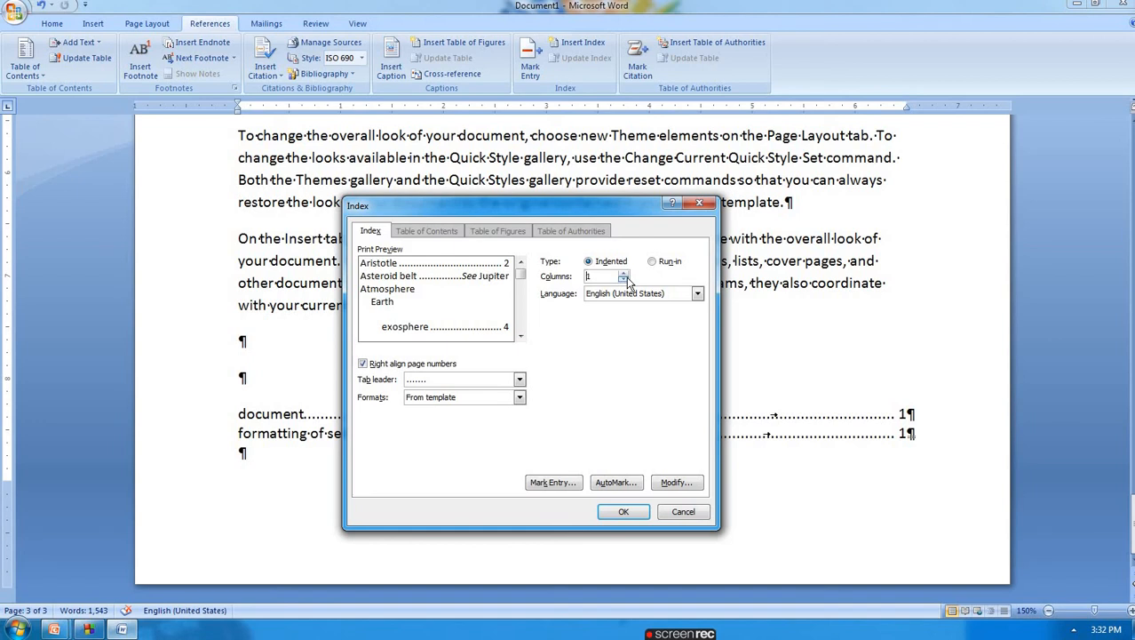
click(624, 512)
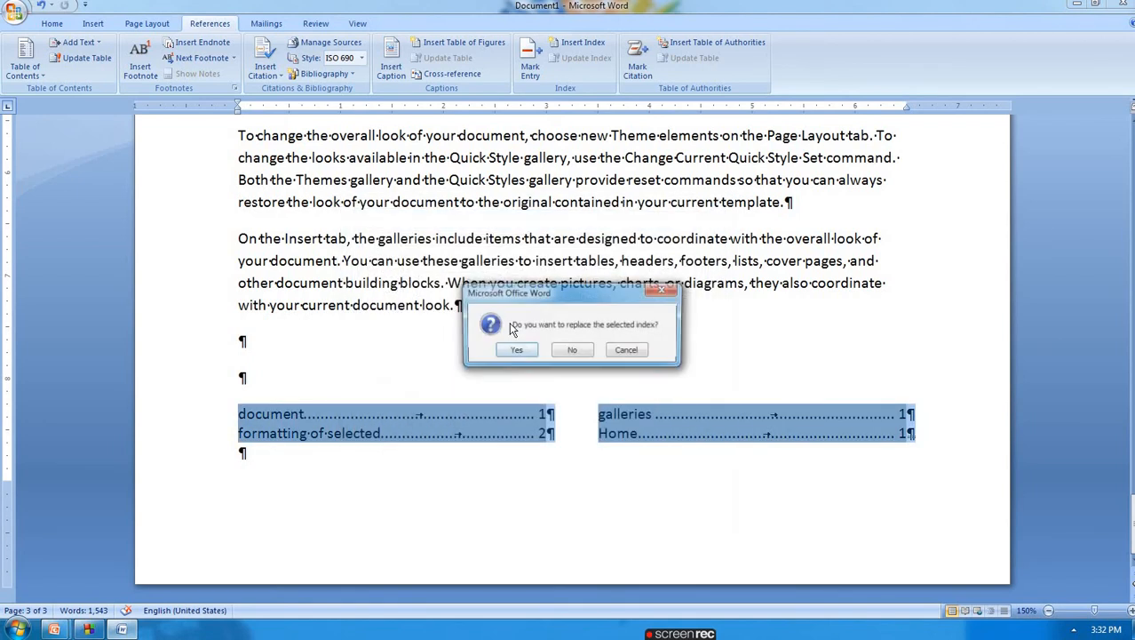
click(516, 351)
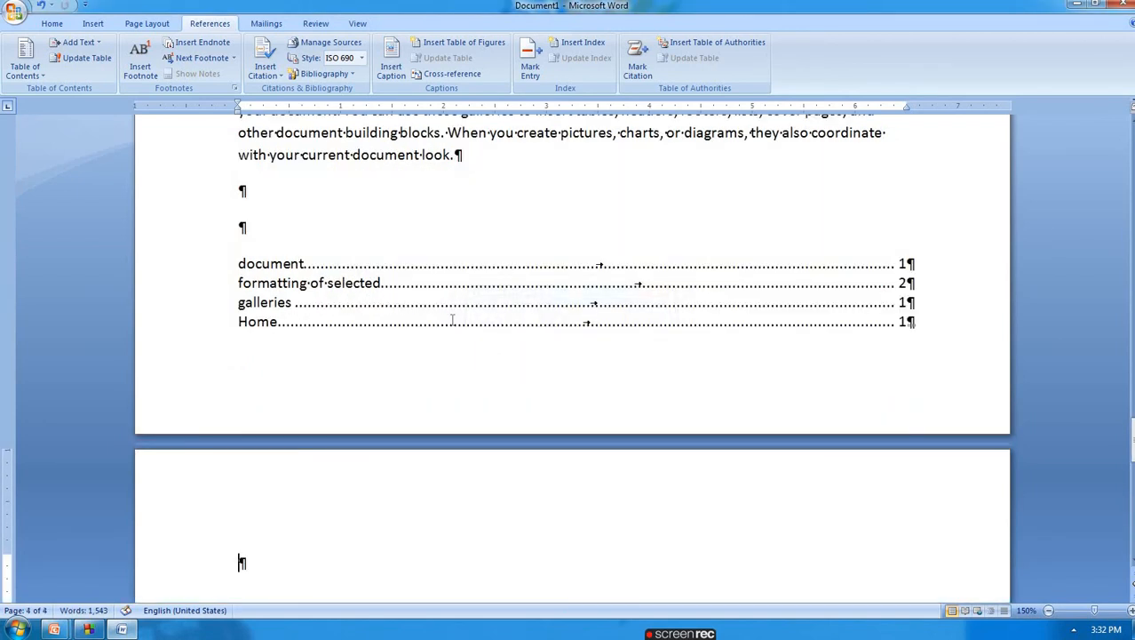
- Replace the index with a three-column version without right-aligned page numbers
scroll(472, 327, down, 1)
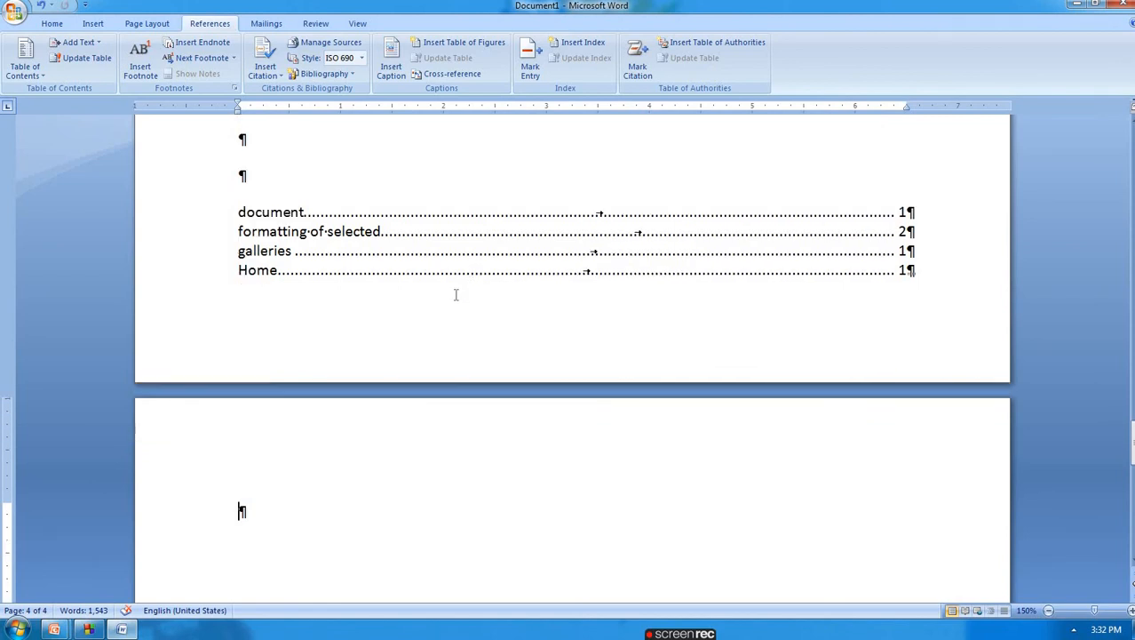
scroll(455, 294, up, 2)
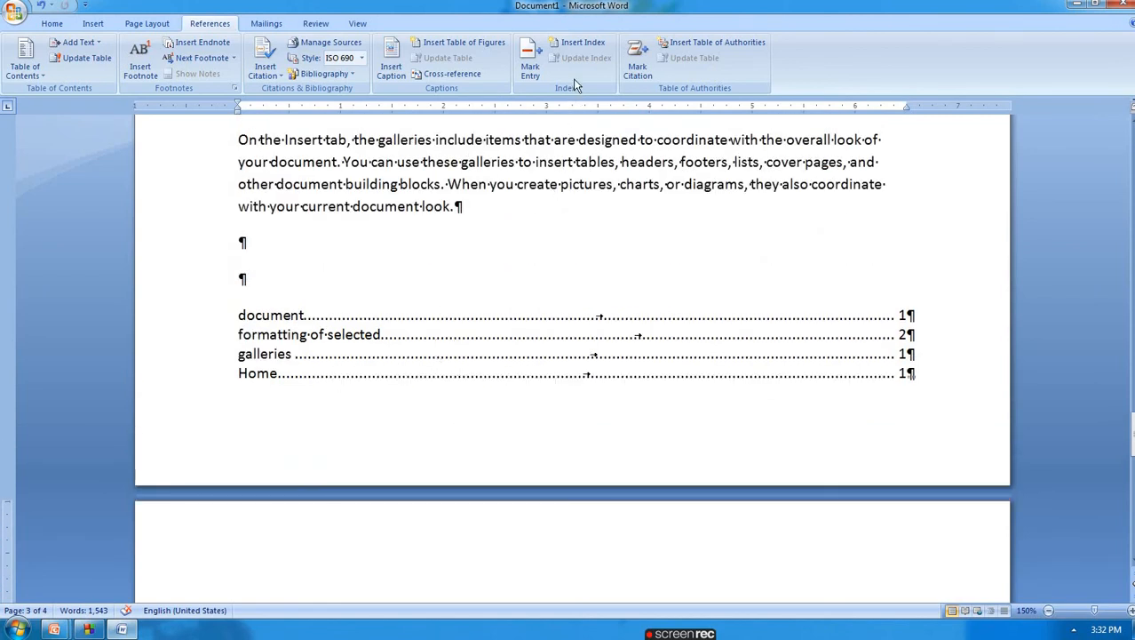
click(579, 43)
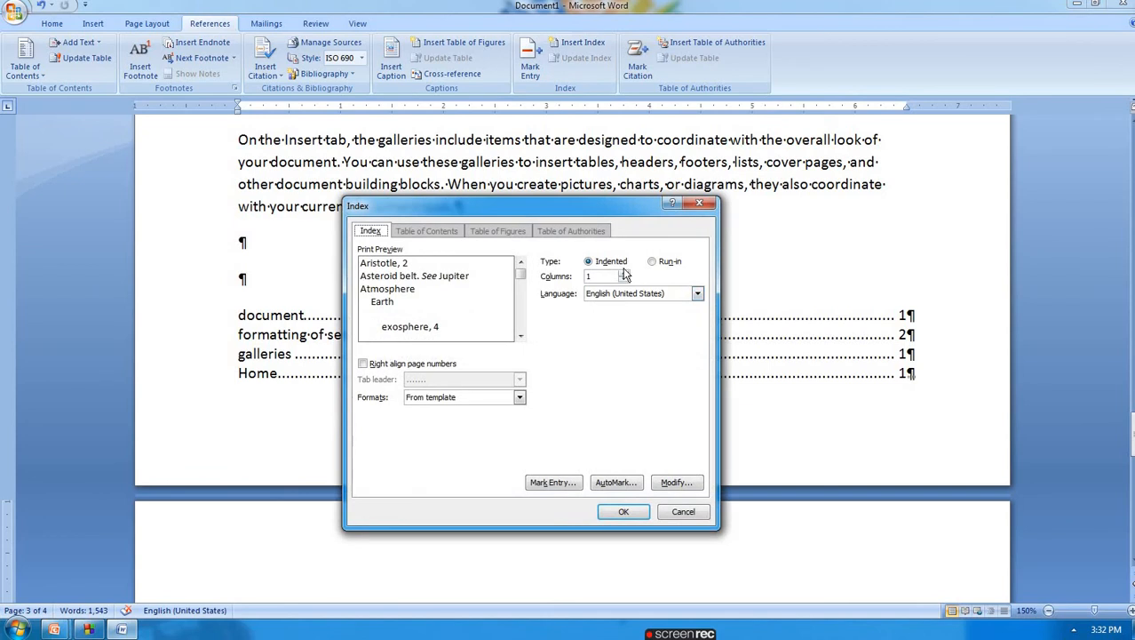
click(624, 273)
click(624, 273)
click(622, 511)
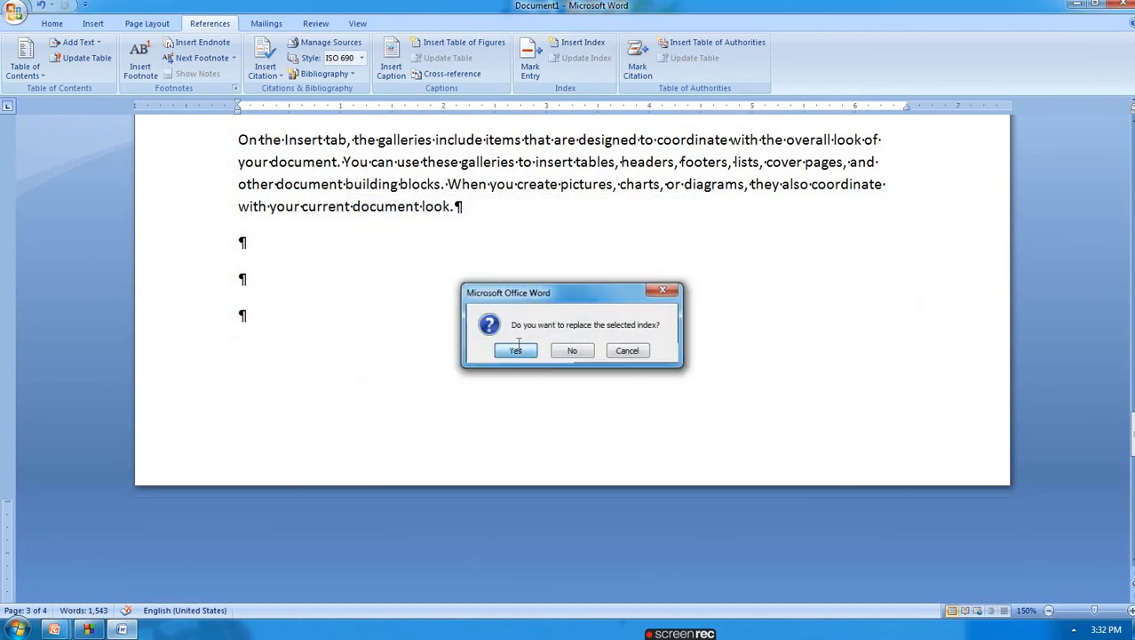
click(517, 349)
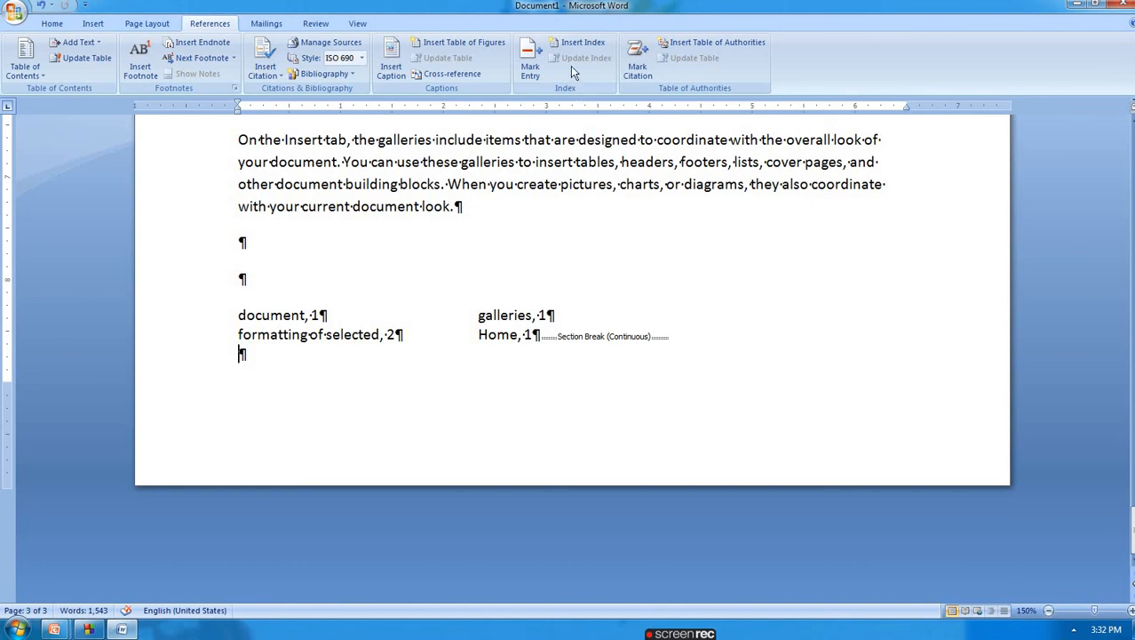
- Replace the index with a two-column version that has right-aligned page numbers and dotted leaders
click(579, 43)
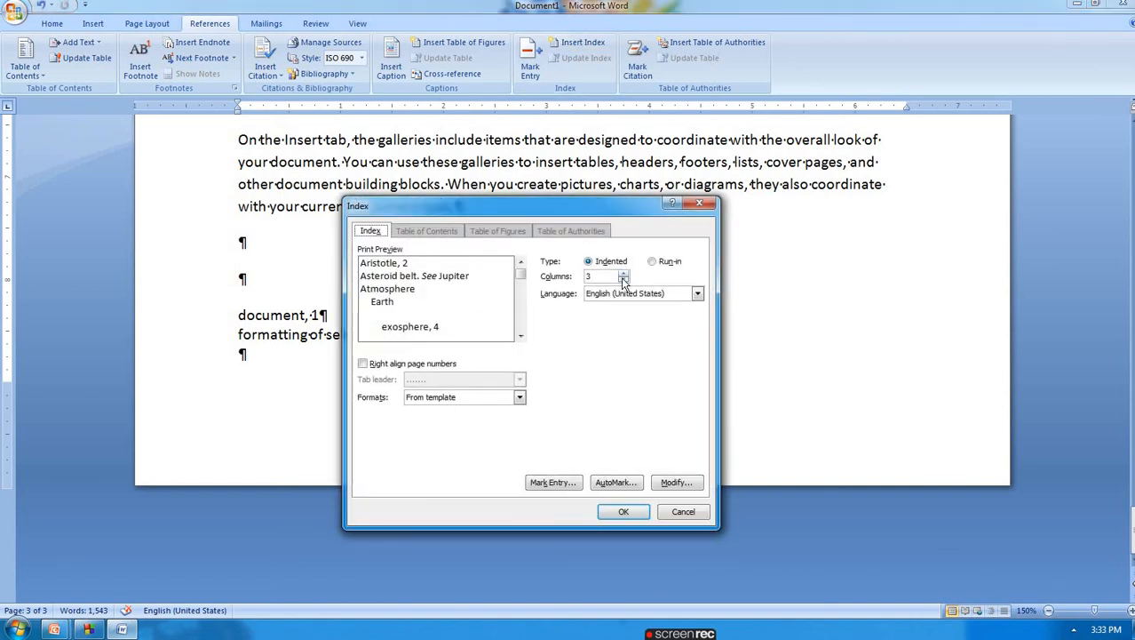
click(421, 364)
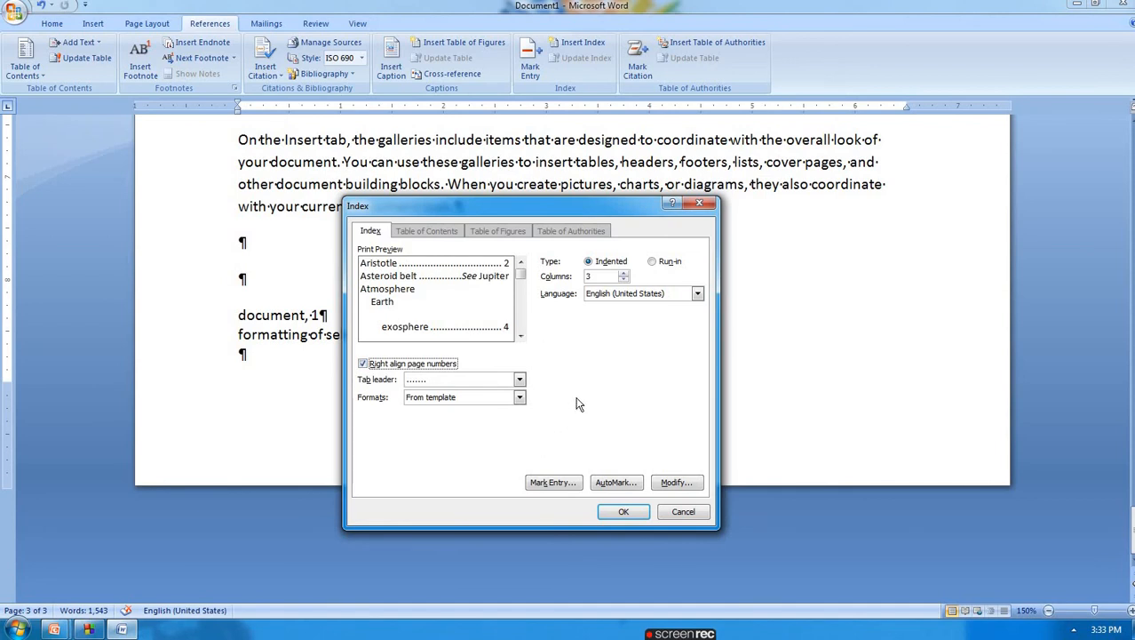
click(621, 278)
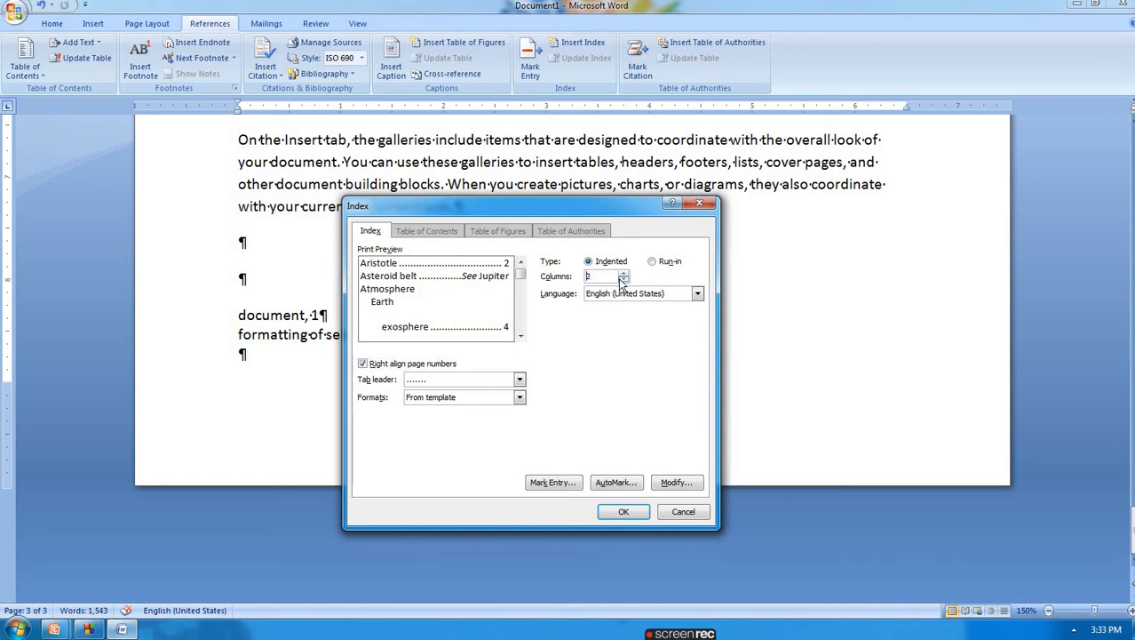
click(622, 512)
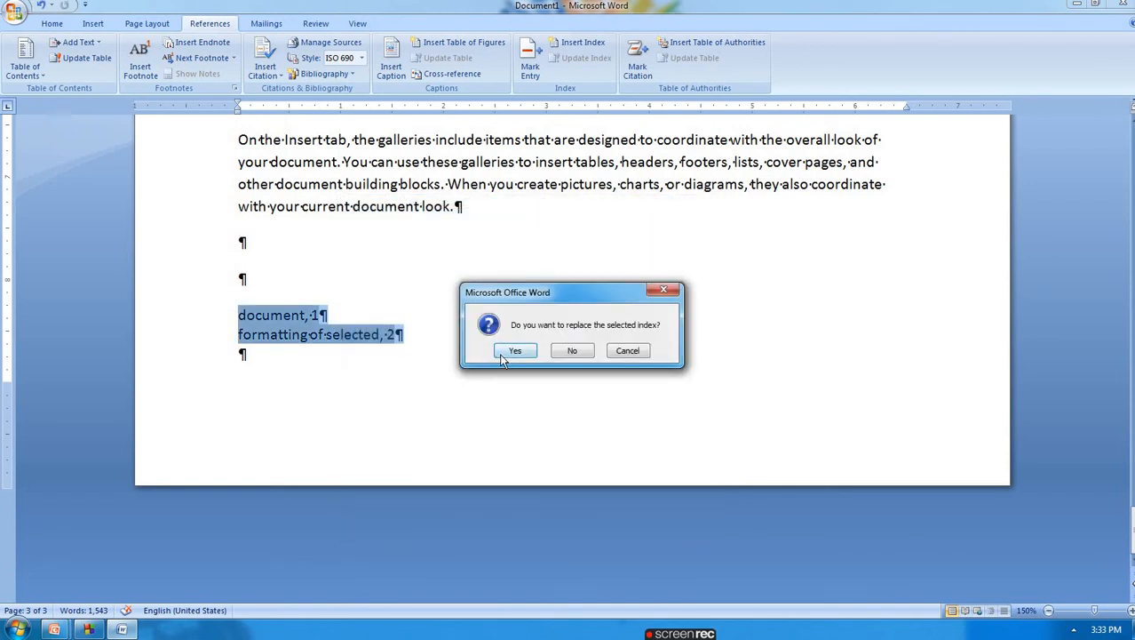
click(505, 352)
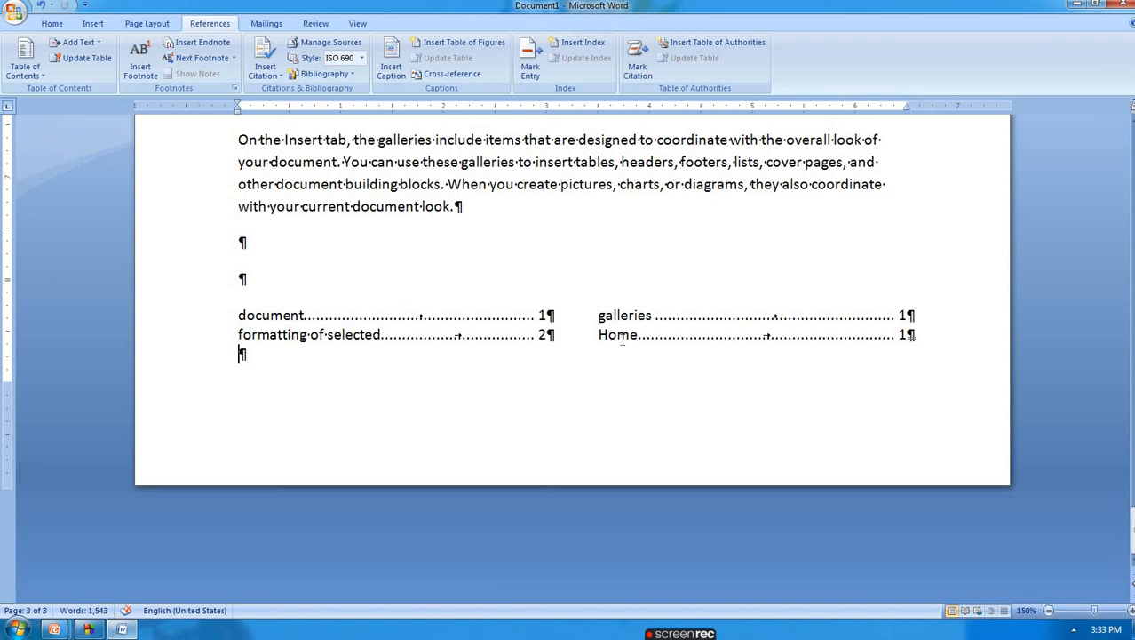
- Hide the paragraph marks and other formatting symbols throughout the document
scroll(619, 331, up, 1)
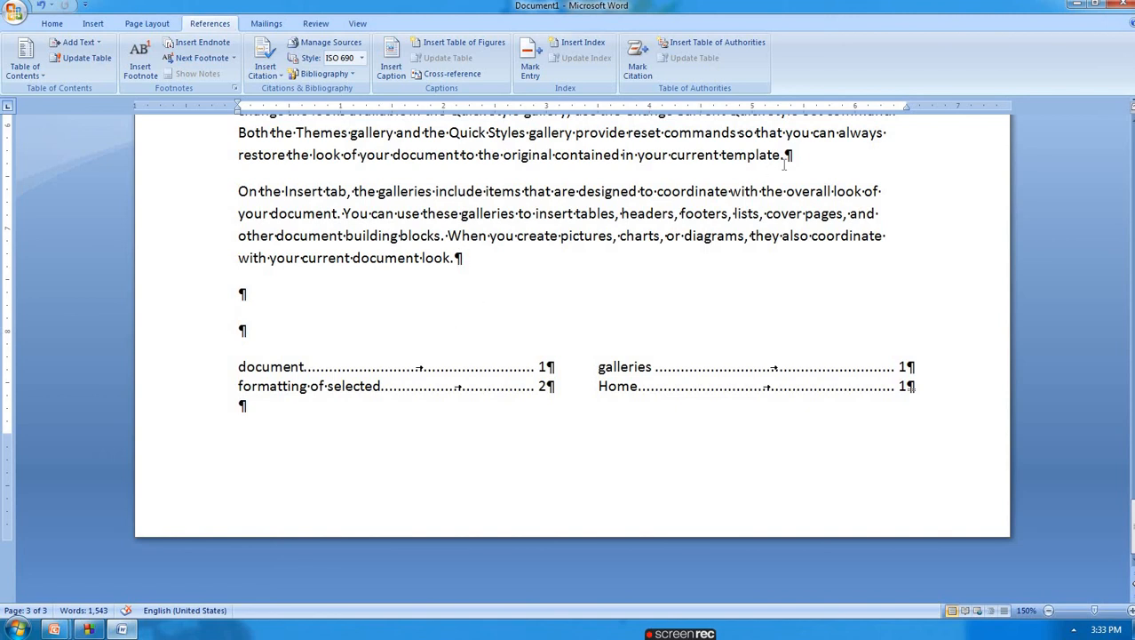
click(40, 24)
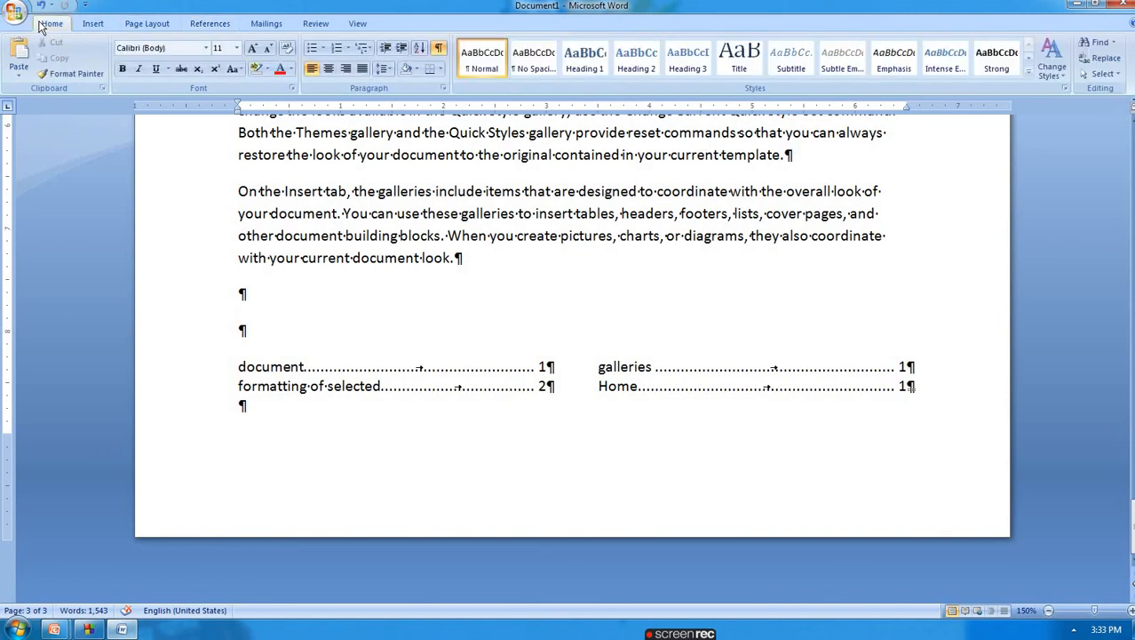
click(439, 49)
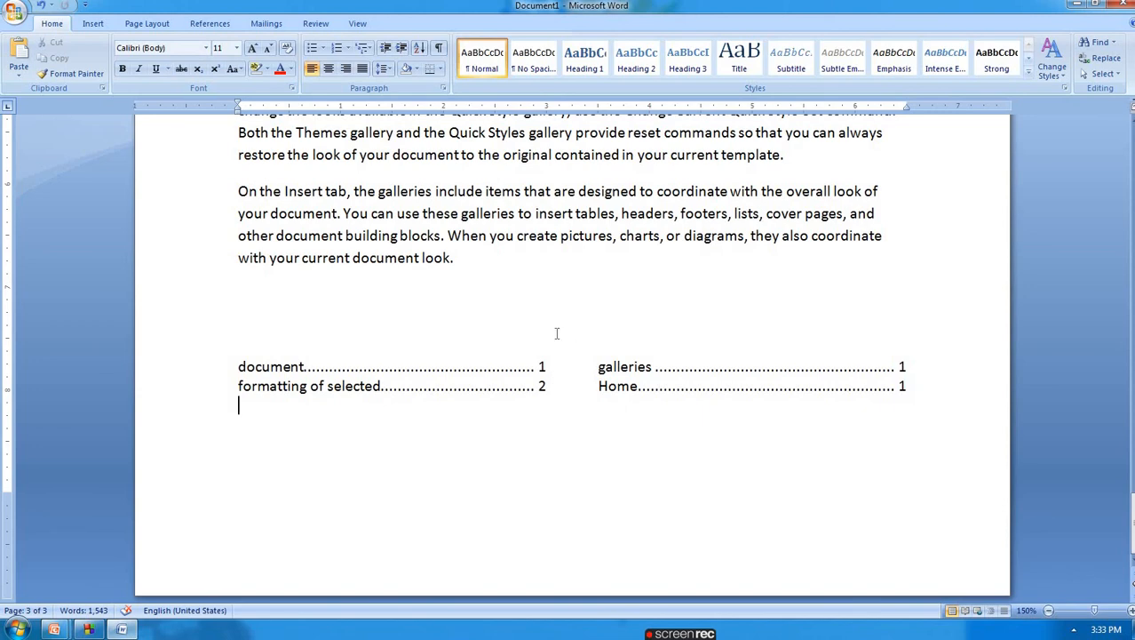
- Mark the document's first paragraph, beginning "On the Insert tab", as a citation in the Cases category
scroll(557, 333, up, 10)
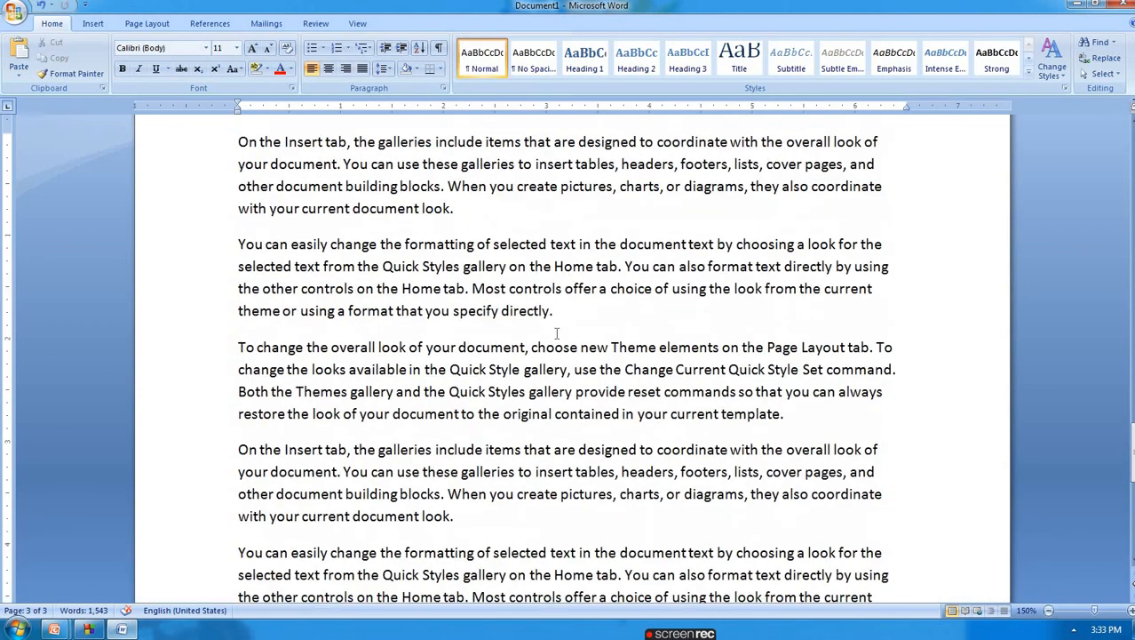
scroll(557, 334, up, 10)
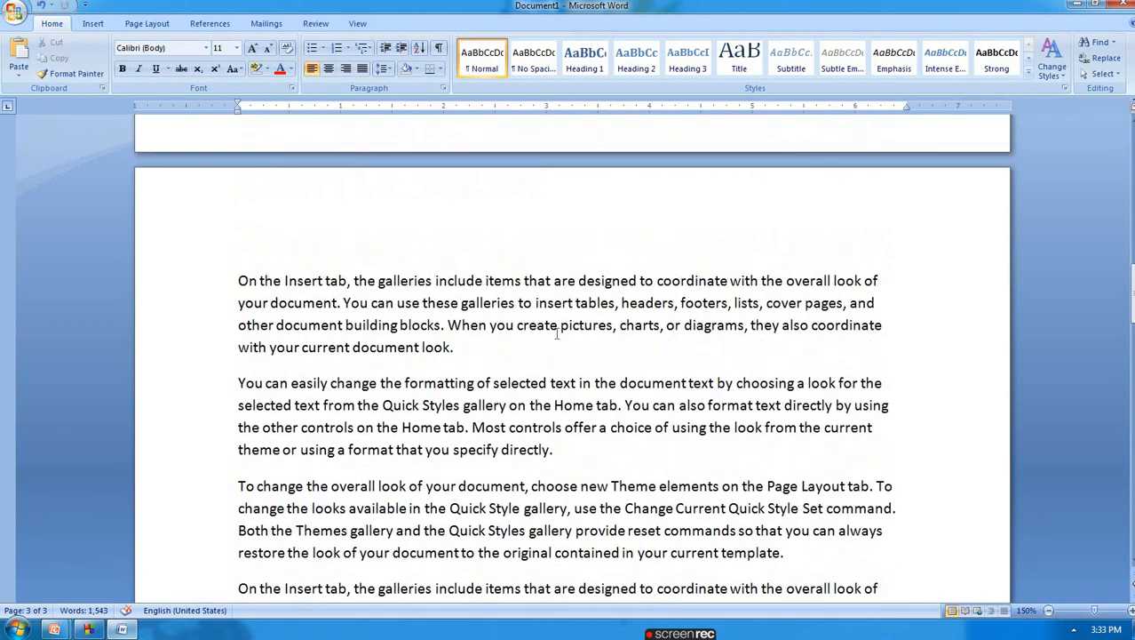
scroll(557, 333, up, 2)
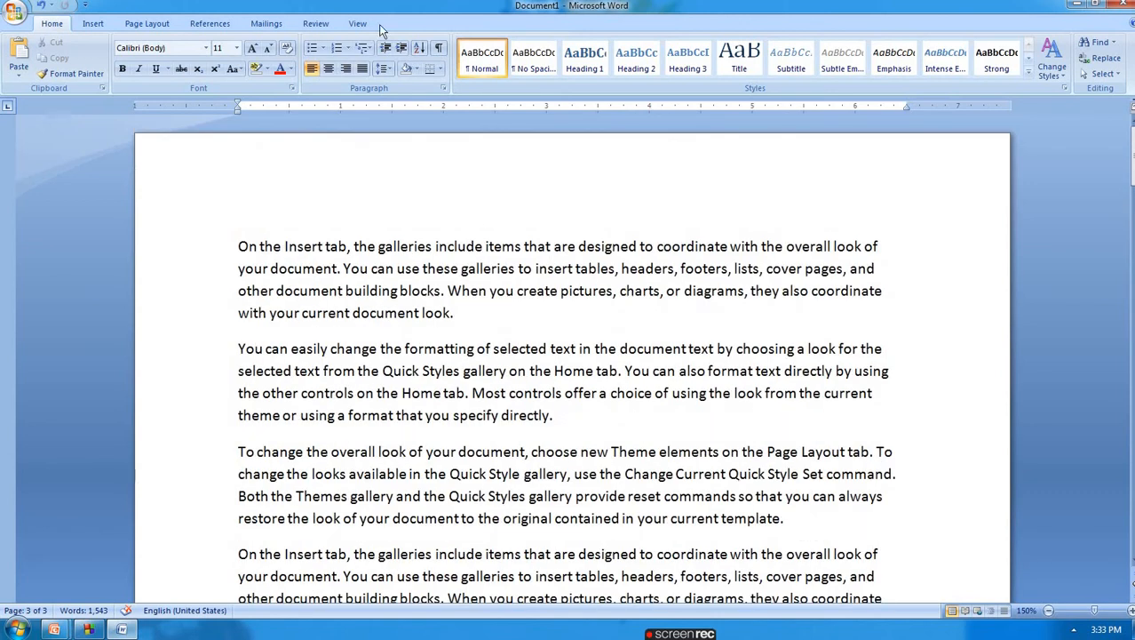
click(218, 25)
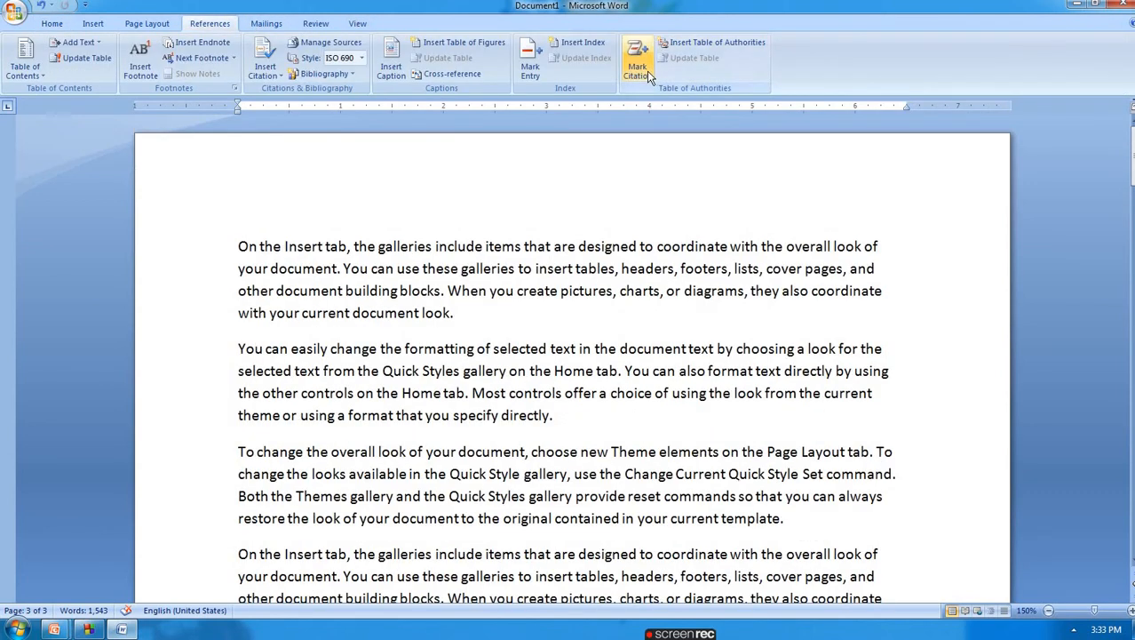
click(645, 70)
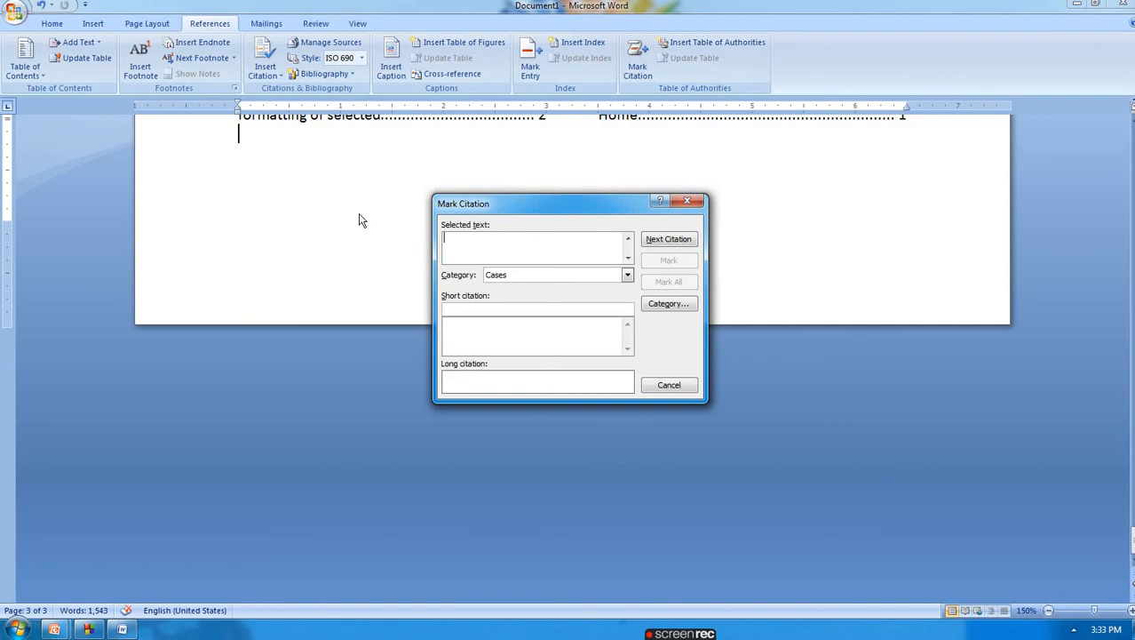
scroll(364, 218, up, 10)
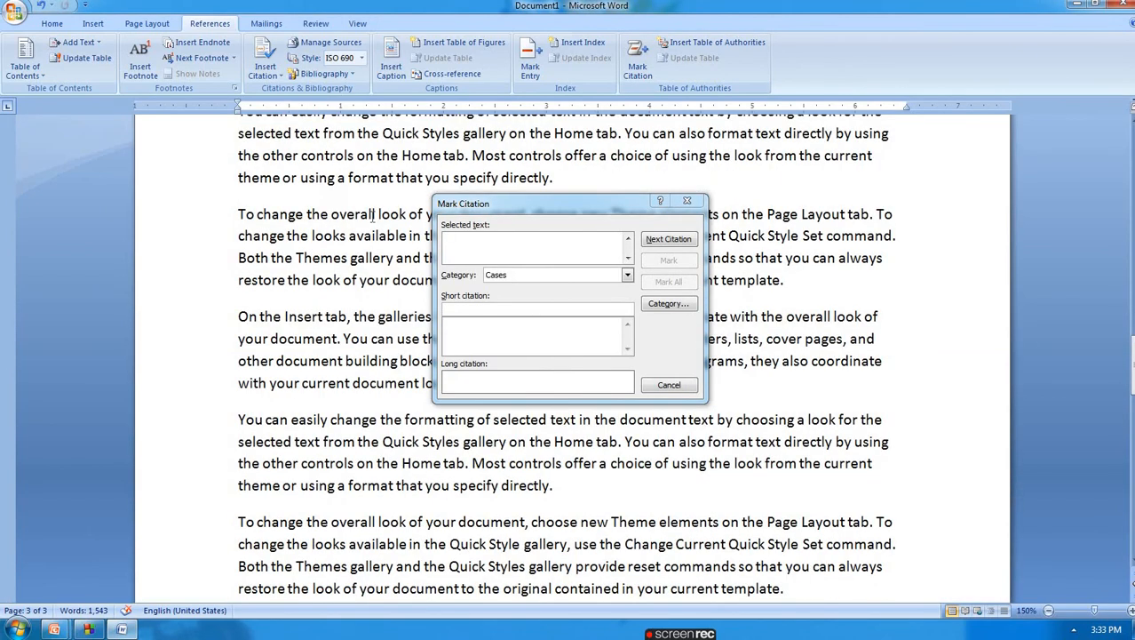
scroll(372, 215, up, 3)
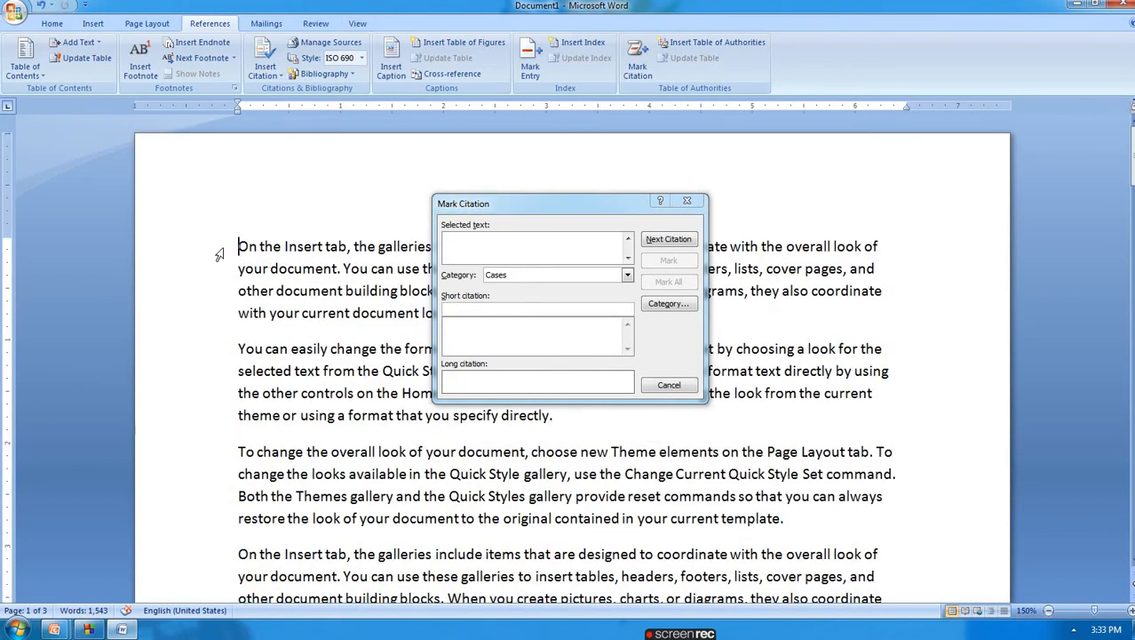
double_click(255, 263)
click(255, 263)
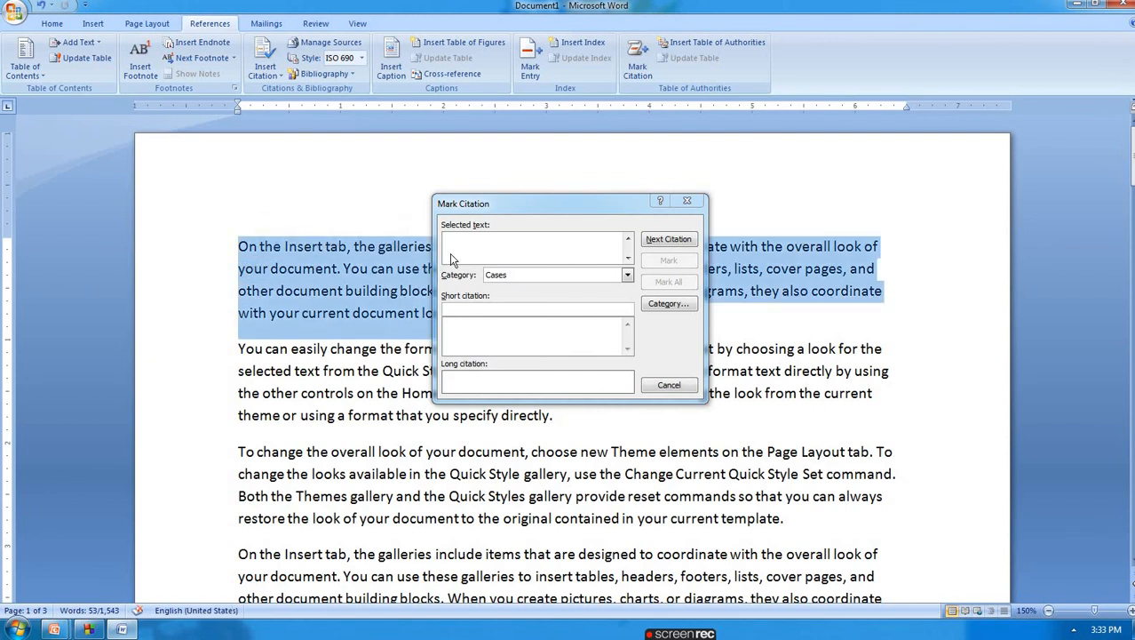
click(453, 261)
click(669, 260)
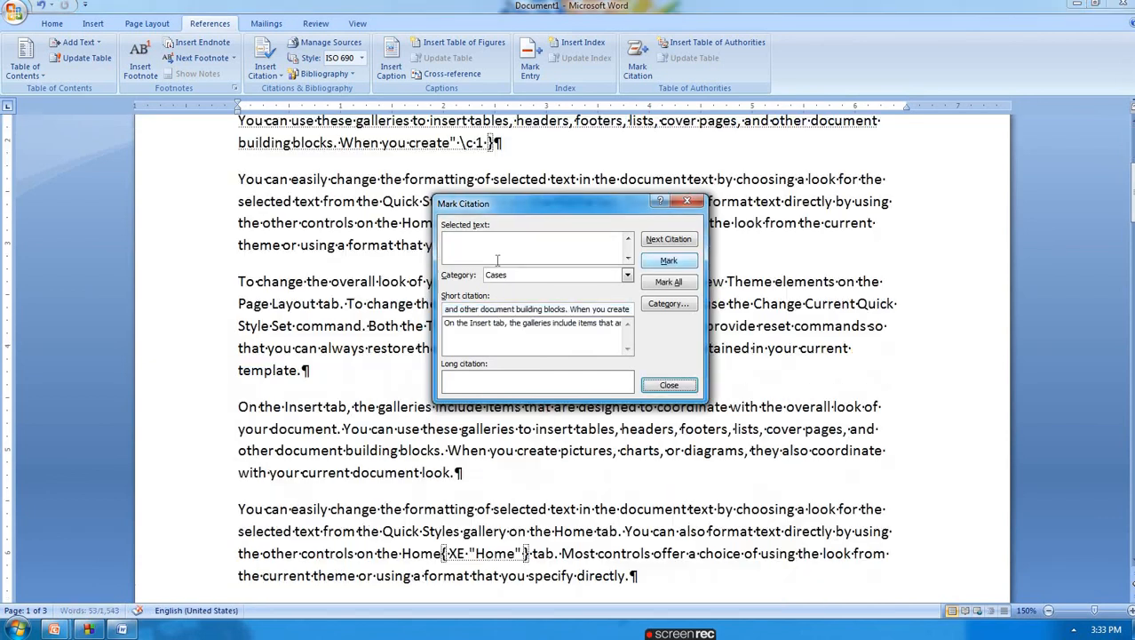
- Mark the first full paragraph on page 2, beginning "To change the overall look", as a Cases citation
click(349, 335)
scroll(350, 335, down, 2)
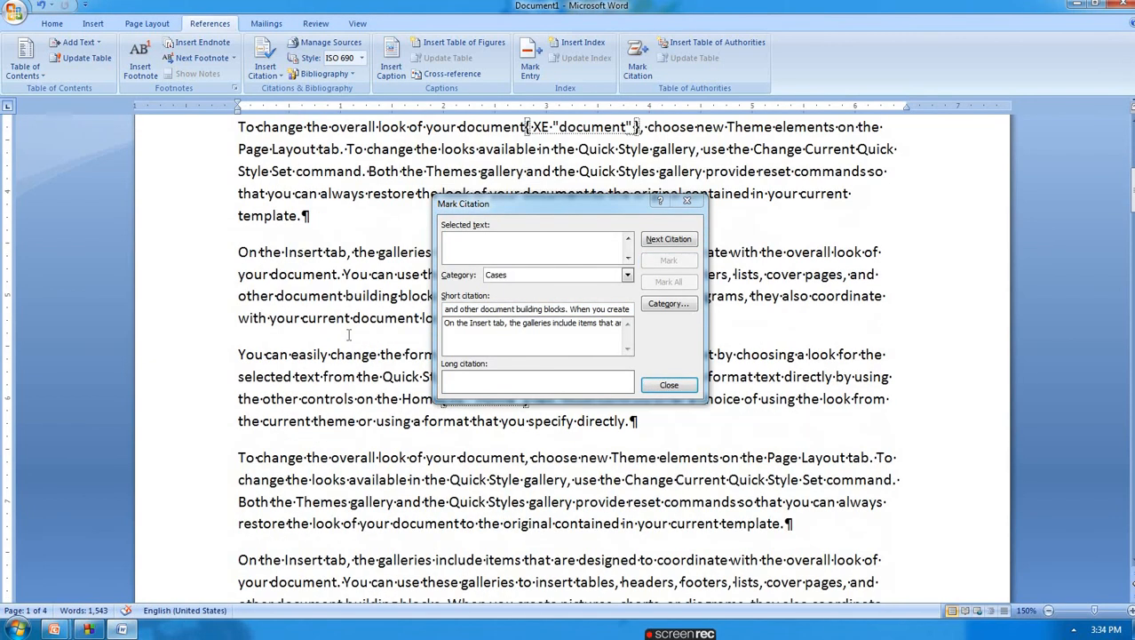
scroll(306, 378, down, 3)
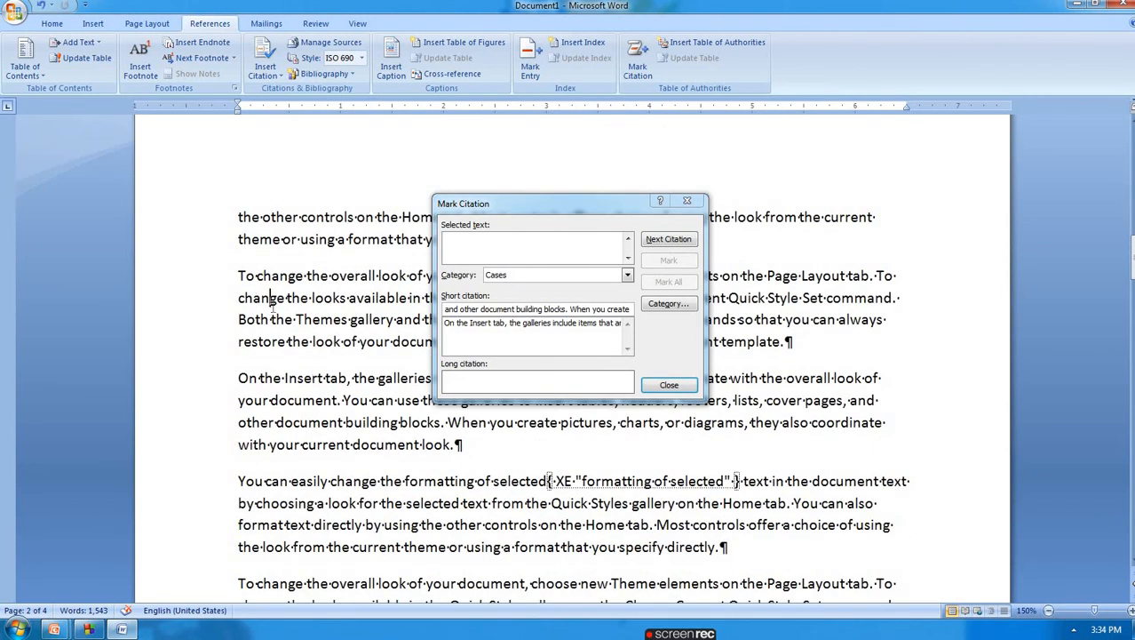
triple_click(271, 298)
click(569, 257)
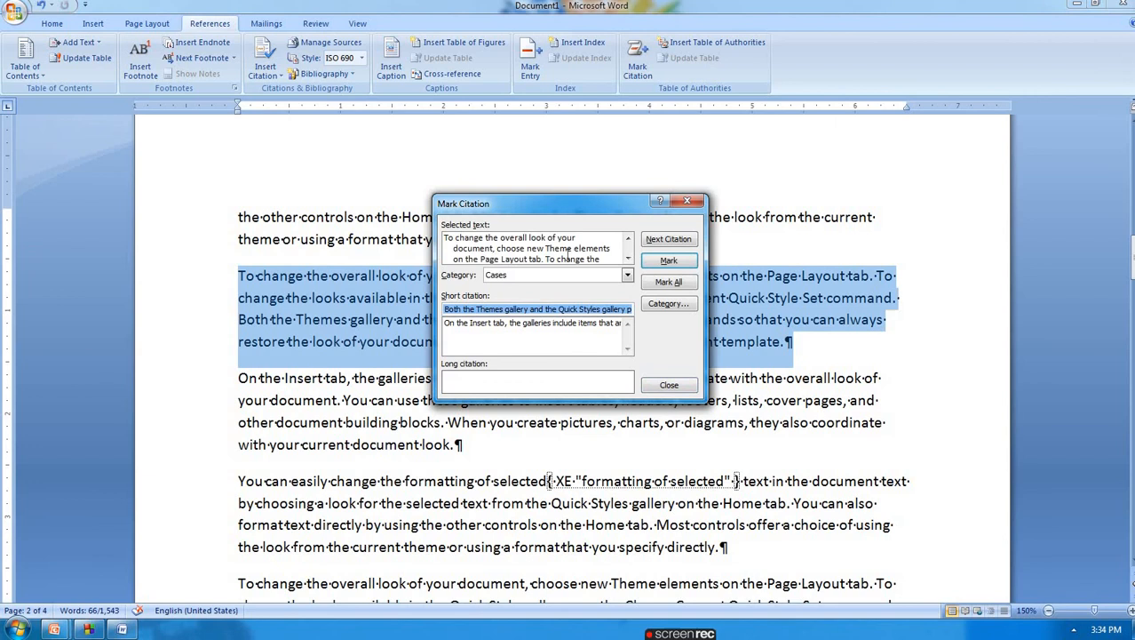
click(669, 283)
click(263, 370)
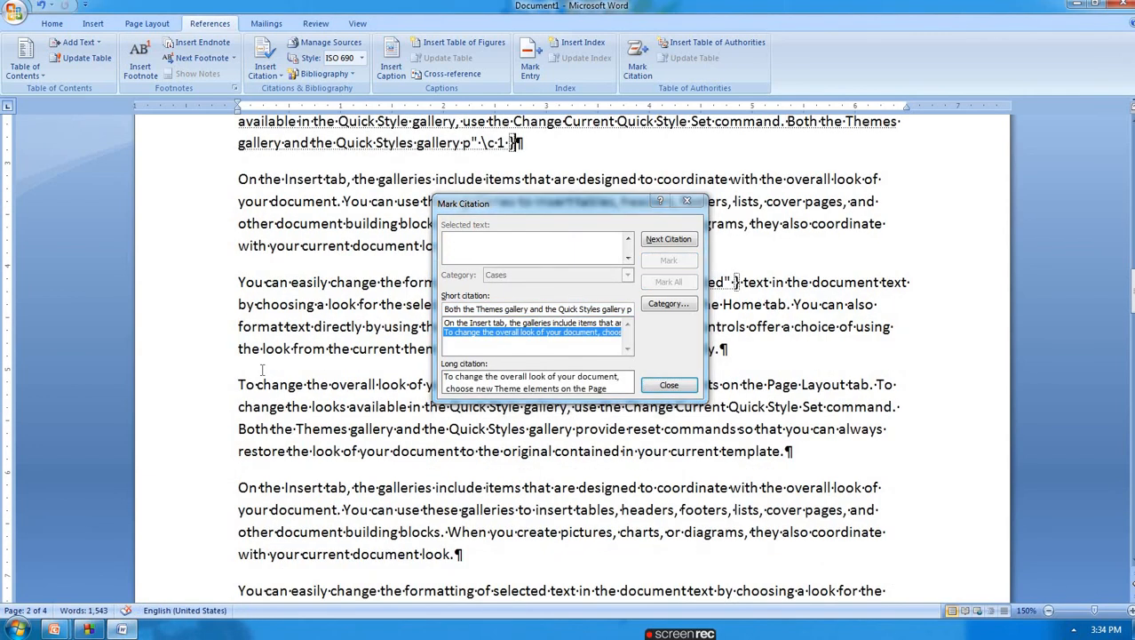
scroll(263, 369, down, 2)
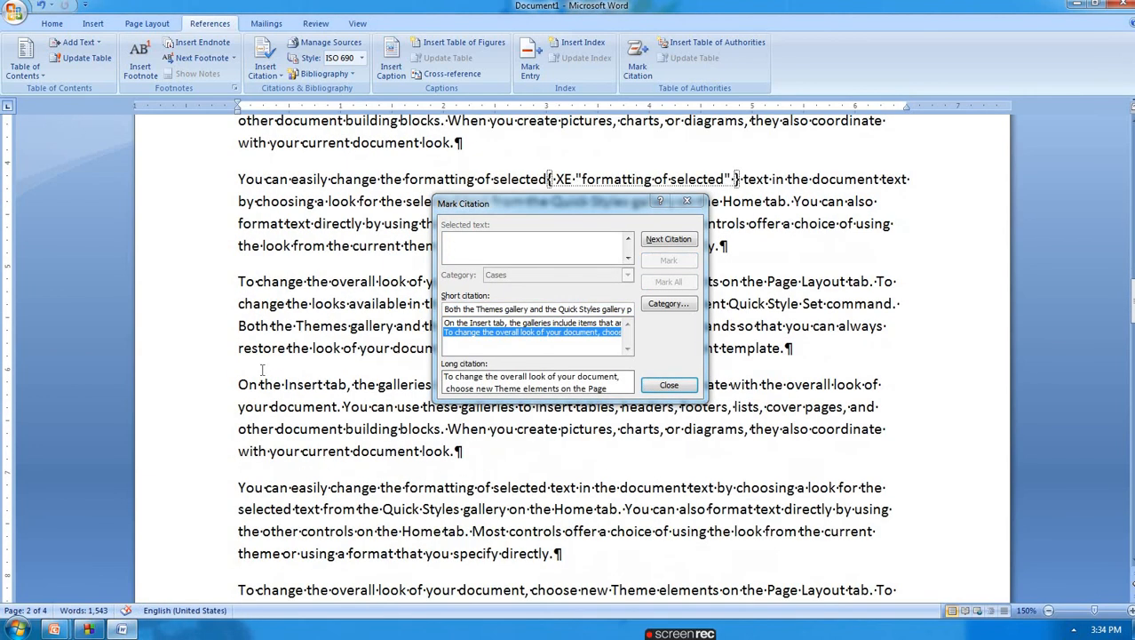
double_click(263, 200)
click(197, 256)
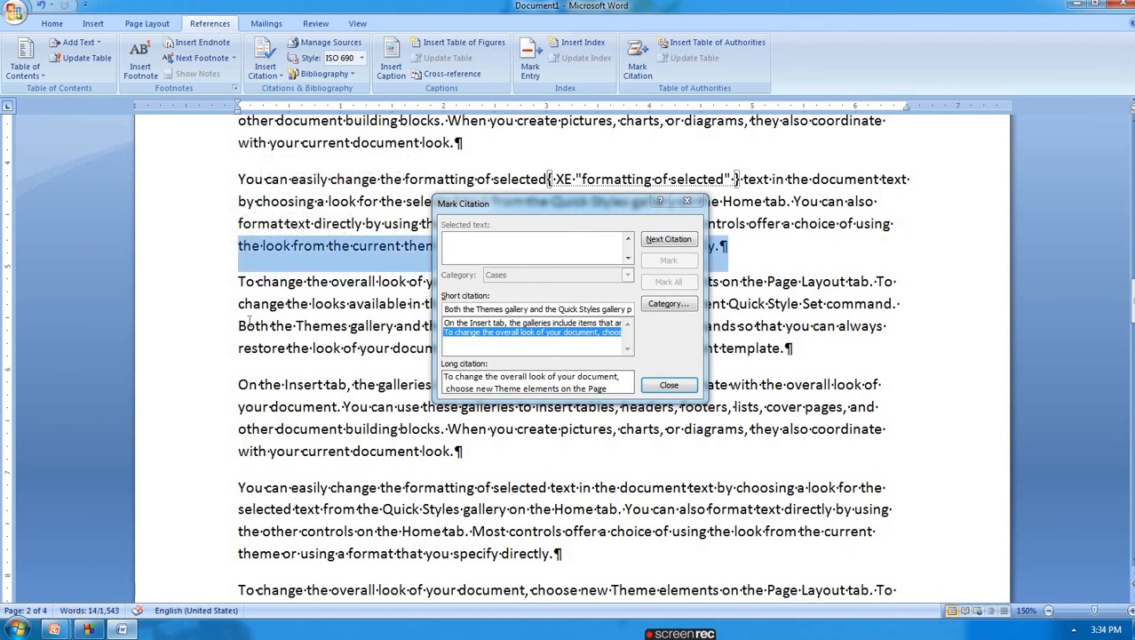
click(250, 323)
- Mark the page 3 paragraph beginning "You can easily change the formatting" as a Cases citation and finish marking citations
scroll(250, 324, down, 10)
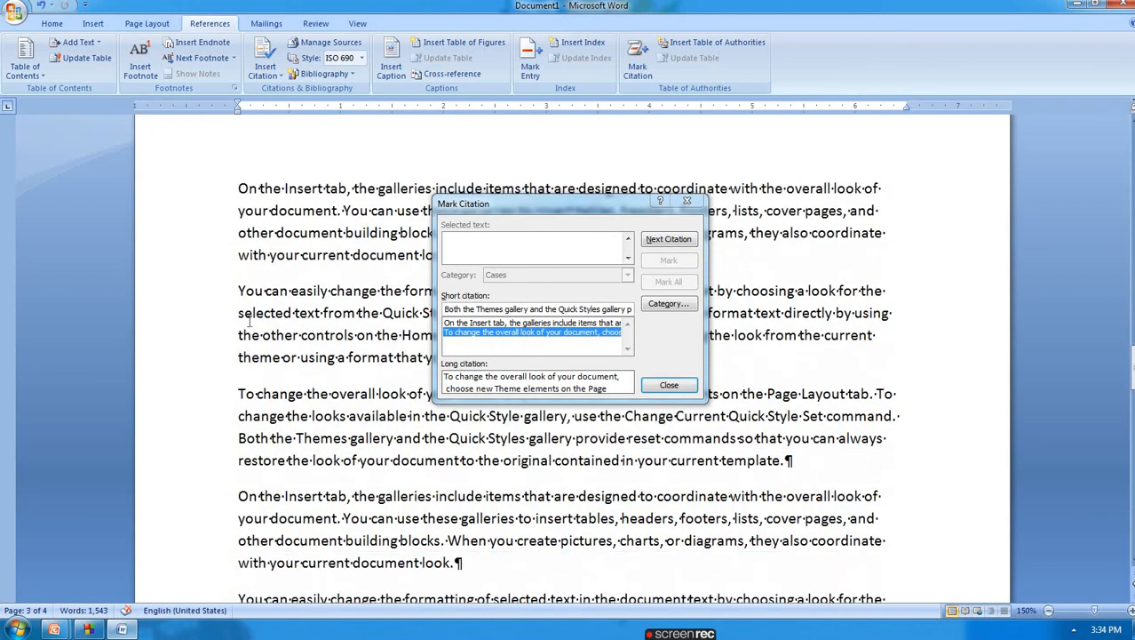
triple_click(277, 312)
key(alt+shift+i)
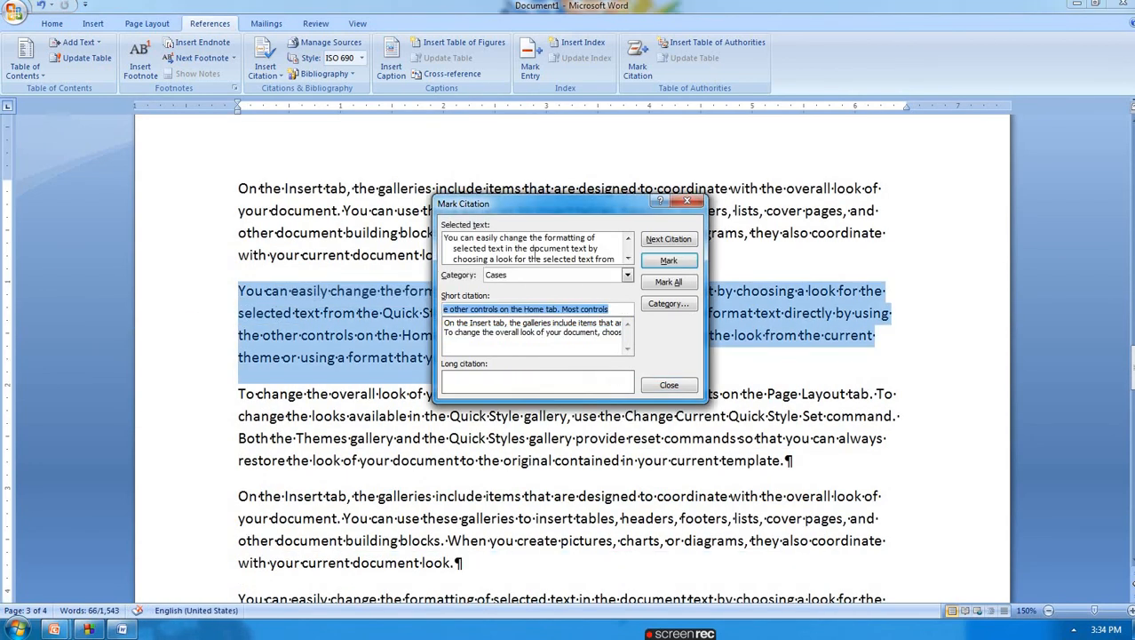
click(668, 260)
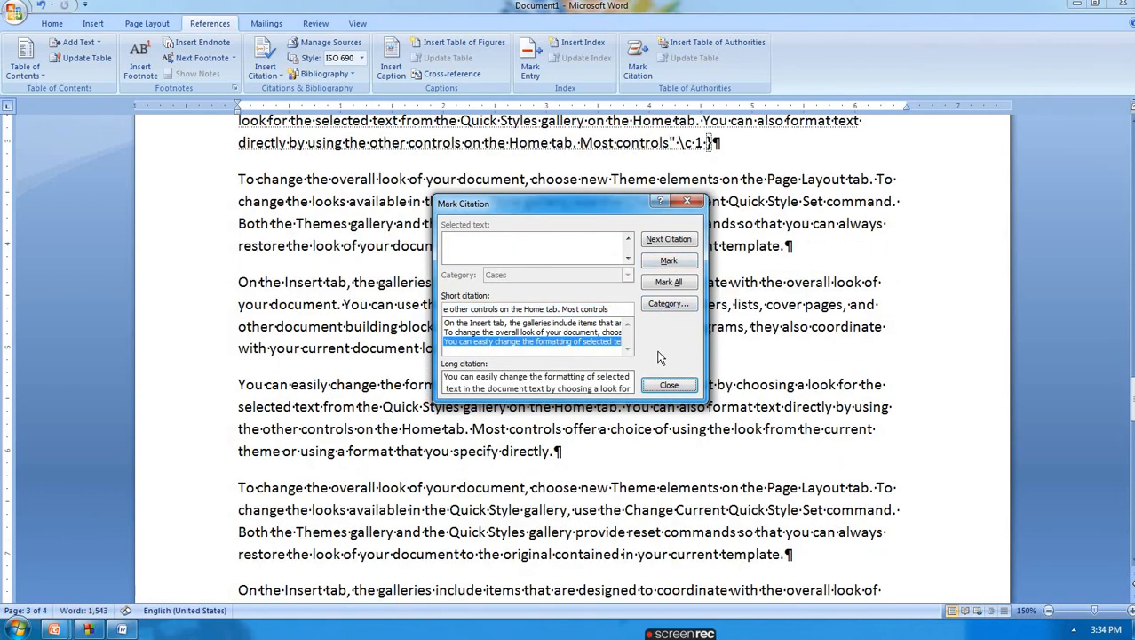
click(668, 386)
- Add five blank paragraphs below the index and insert a table of authorities for all categories with dotted leaders and the From template format
scroll(660, 386, down, 10)
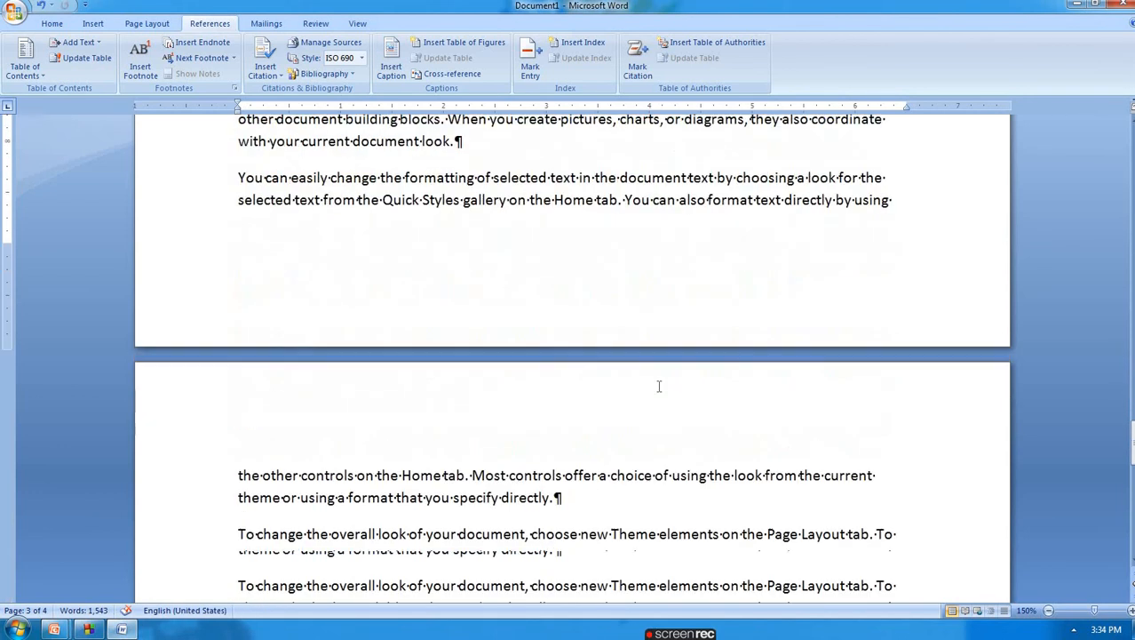
scroll(659, 385, down, 2)
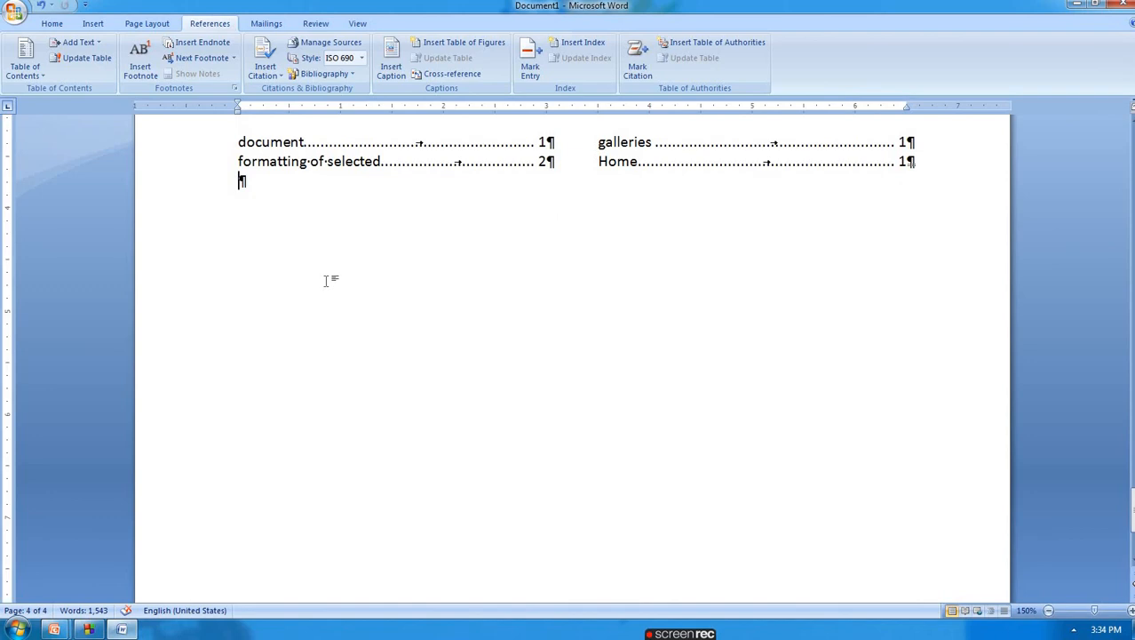
key(Return)
key(Return)
key(Return)
key(Return)
key(Return)
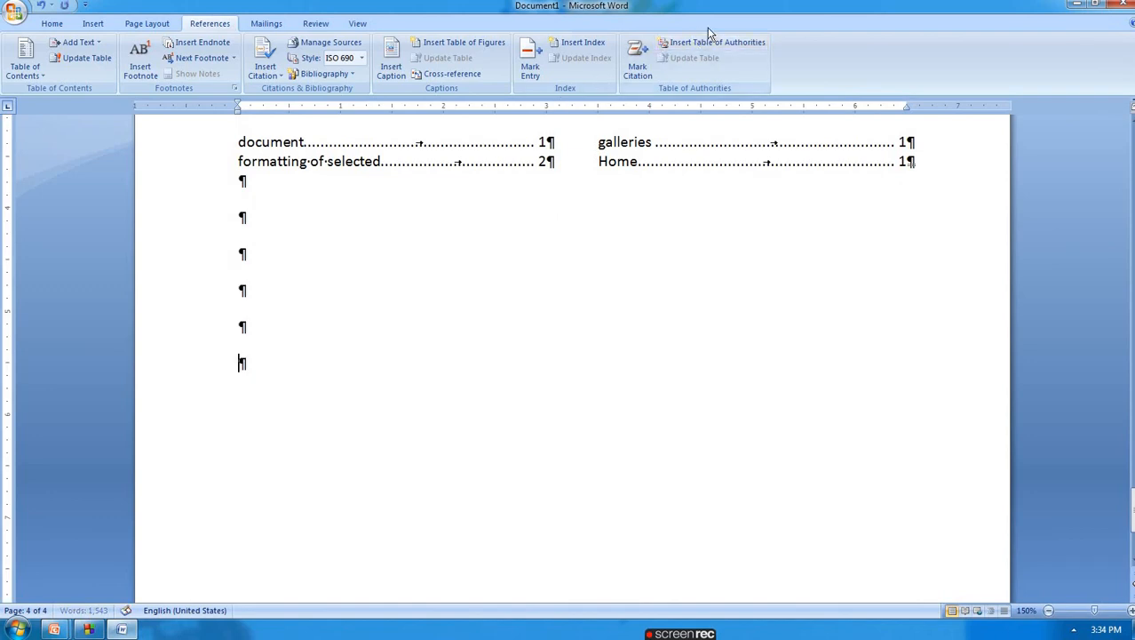
click(665, 42)
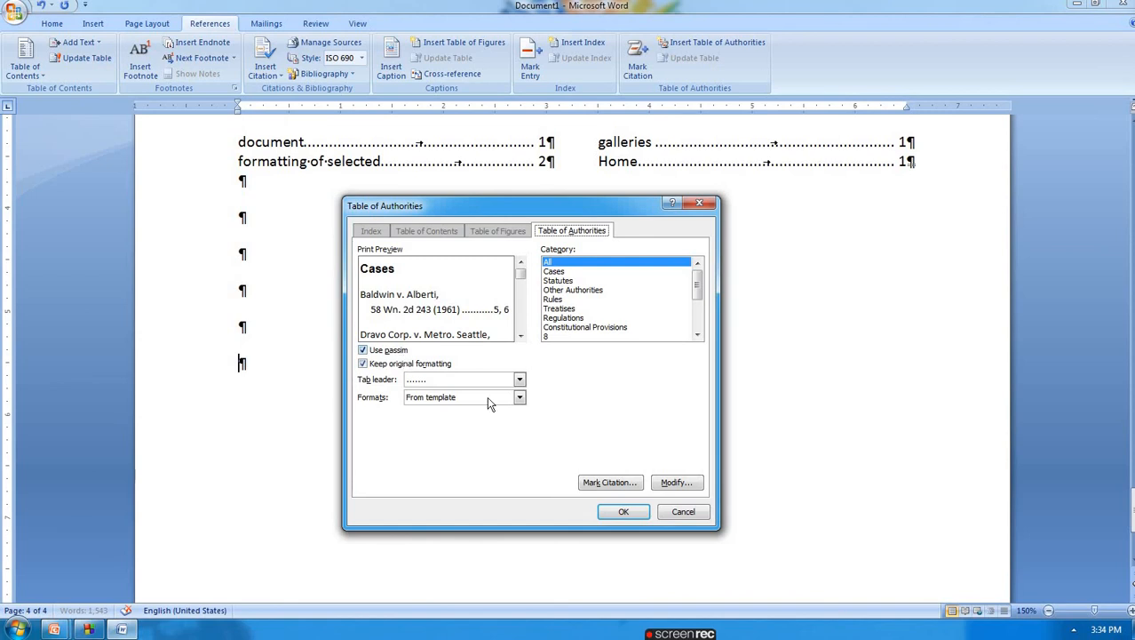
click(622, 512)
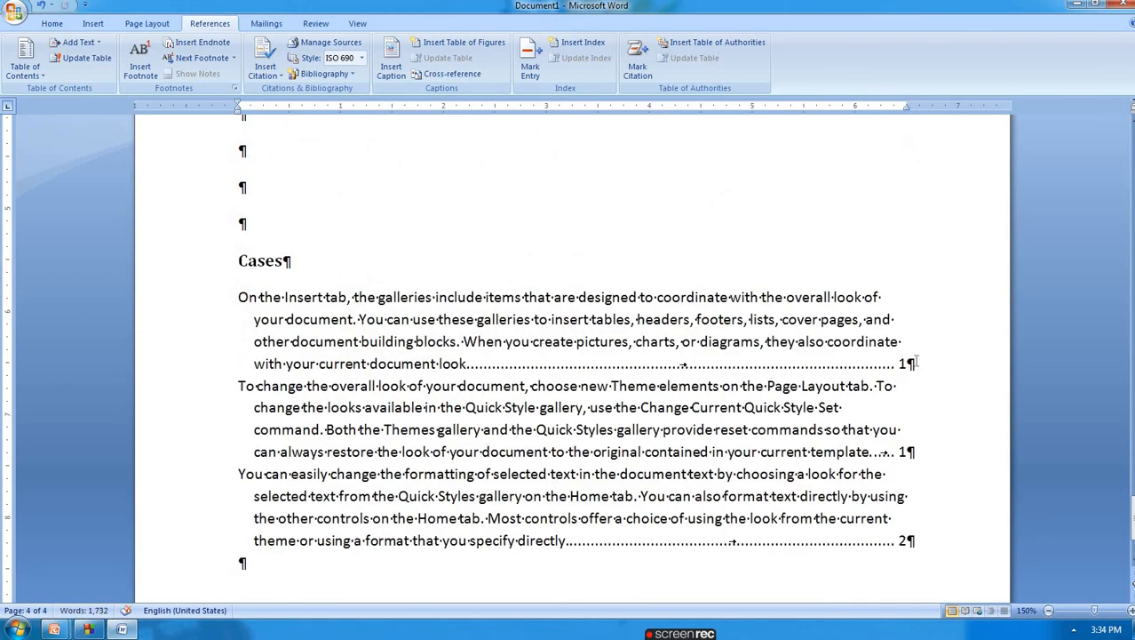
- Hide the formatting symbols so the document and its table of authorities display without paragraph marks or citation field codes
click(52, 24)
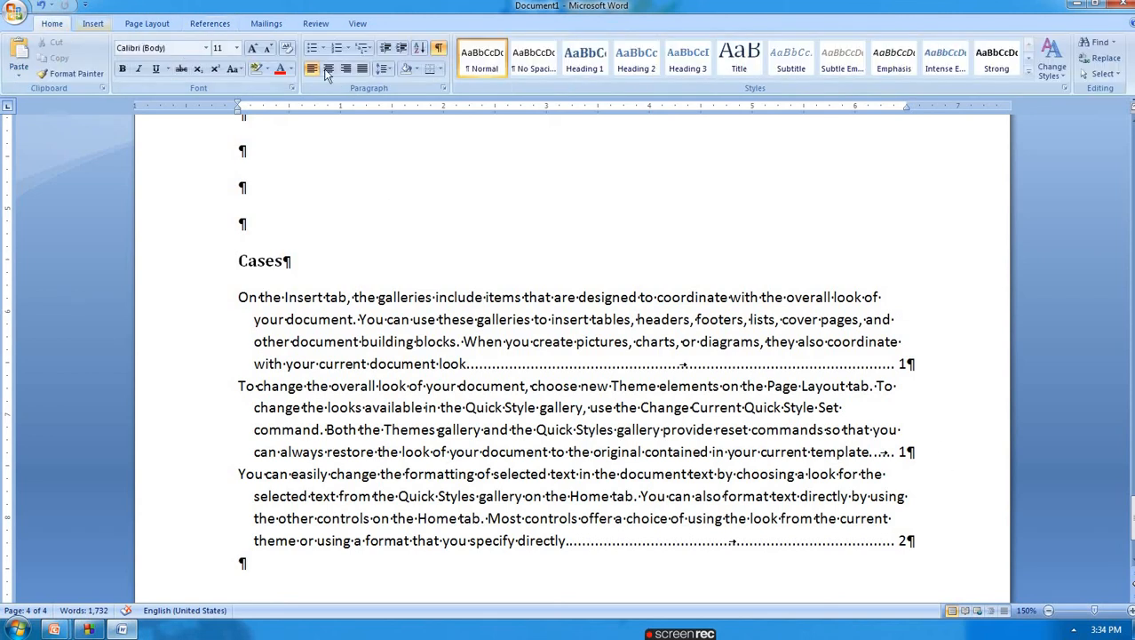
click(439, 47)
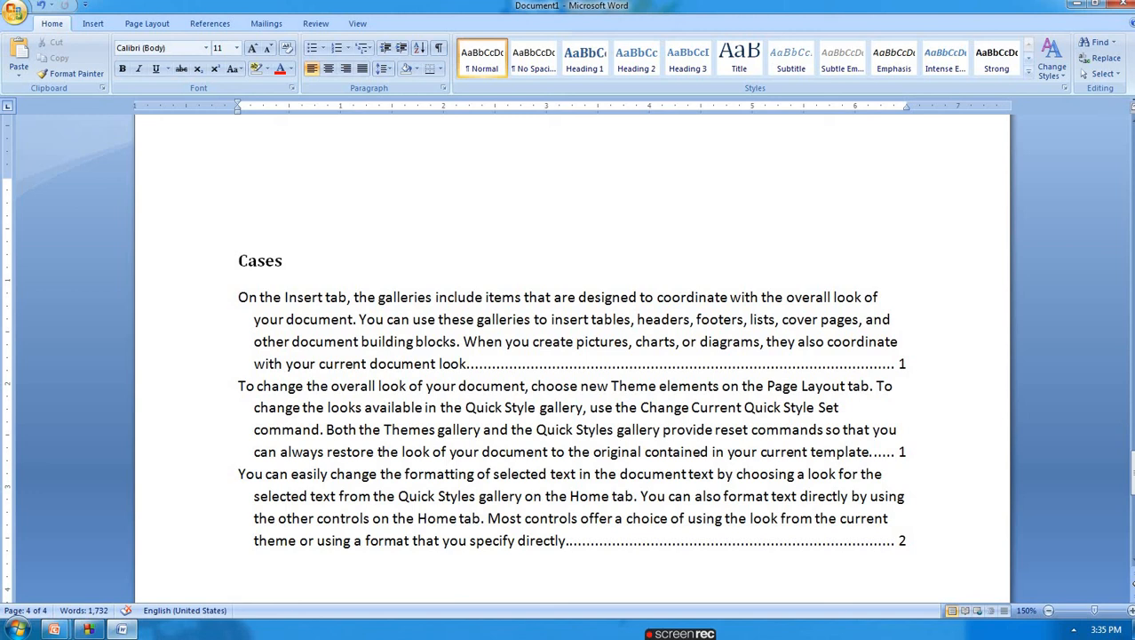
click(213, 23)
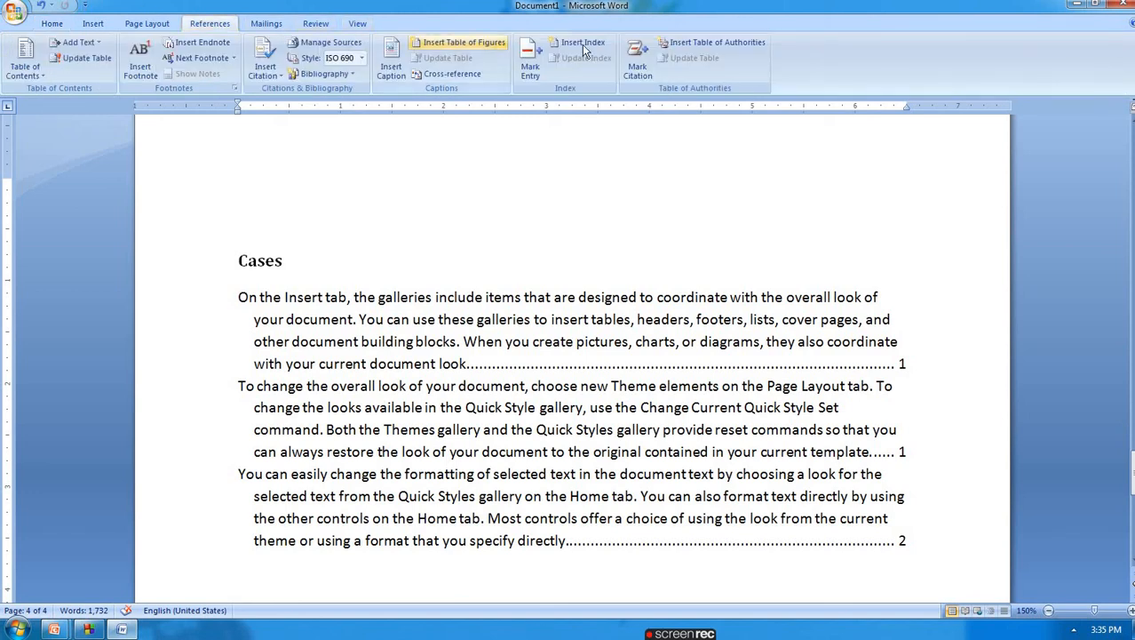